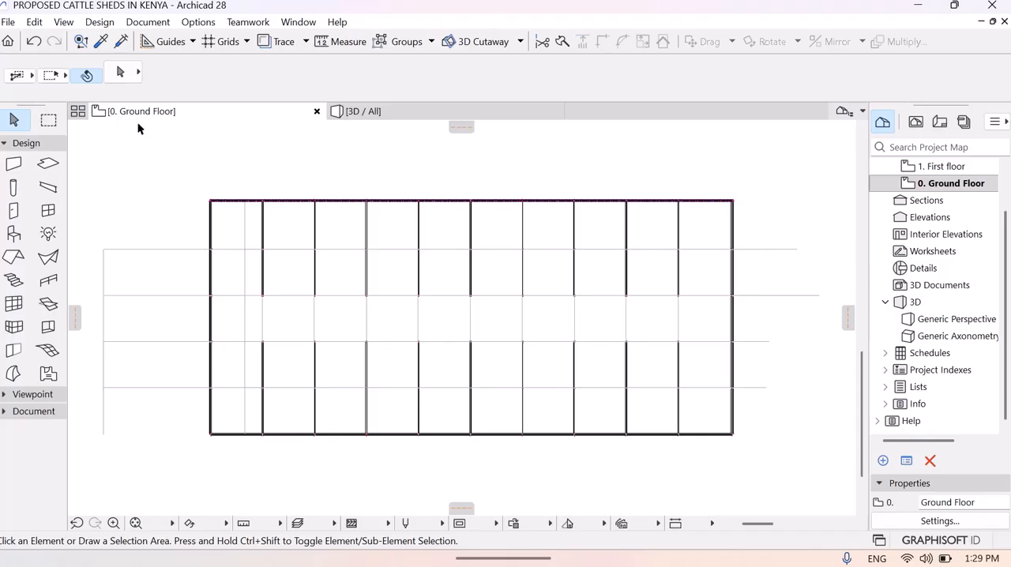
- Activate the Object tool and open its default settings
left_click(282, 343)
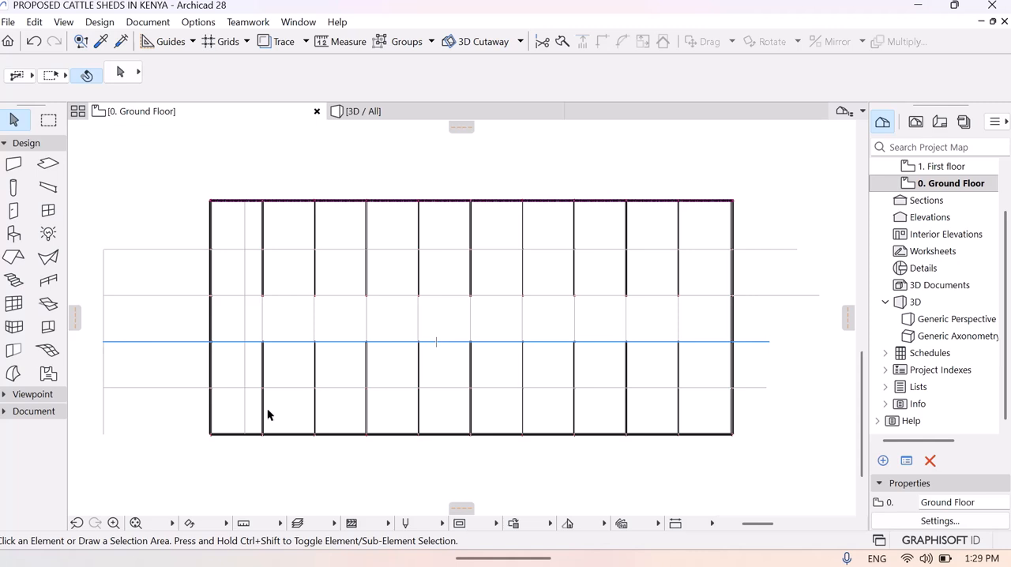
left_click(104, 24)
mouse_move(136, 47)
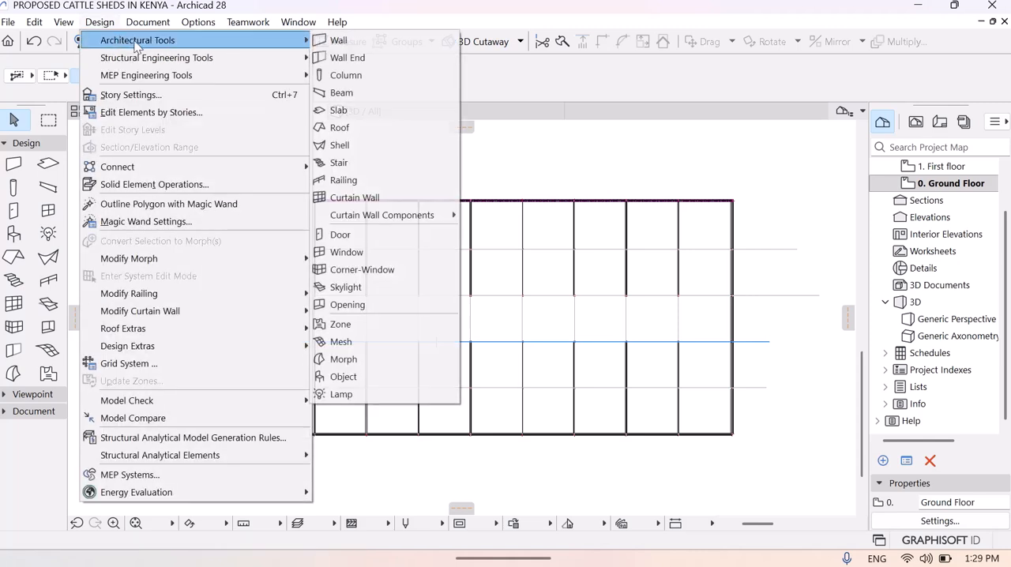
left_click(373, 376)
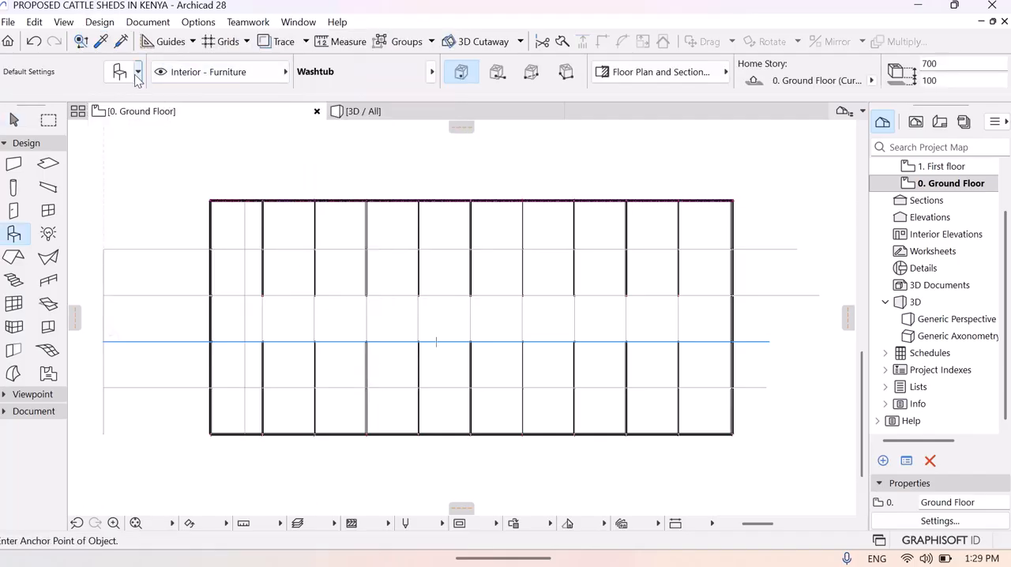
left_click(115, 74)
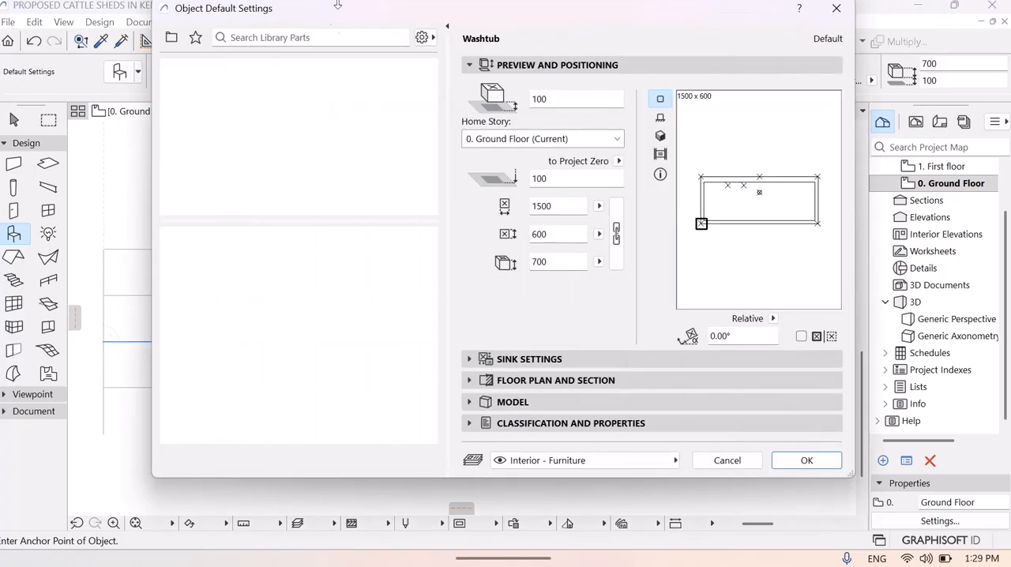
- Search the object library for "feeding trough"
left_click(274, 37)
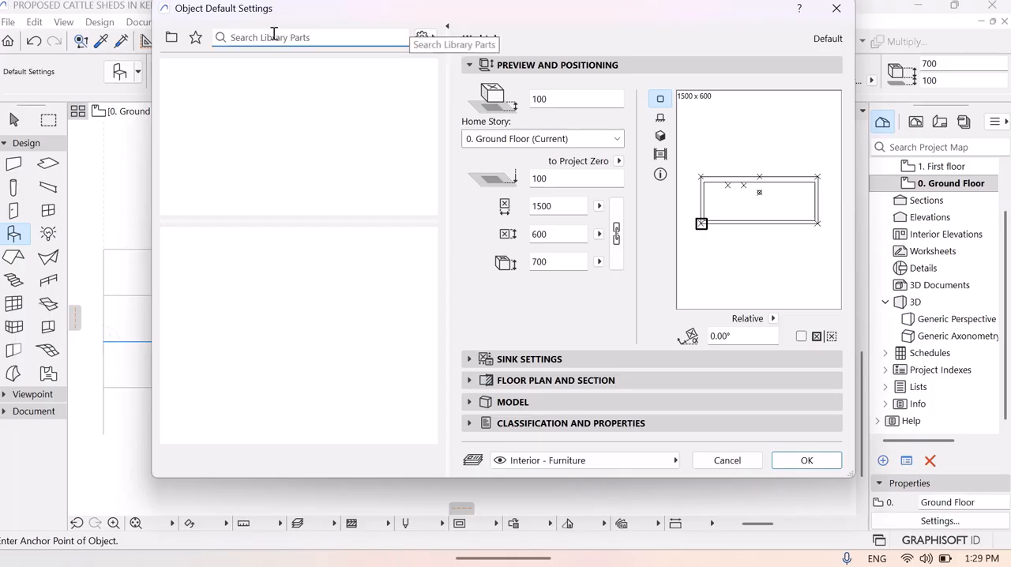
type("feeding trough")
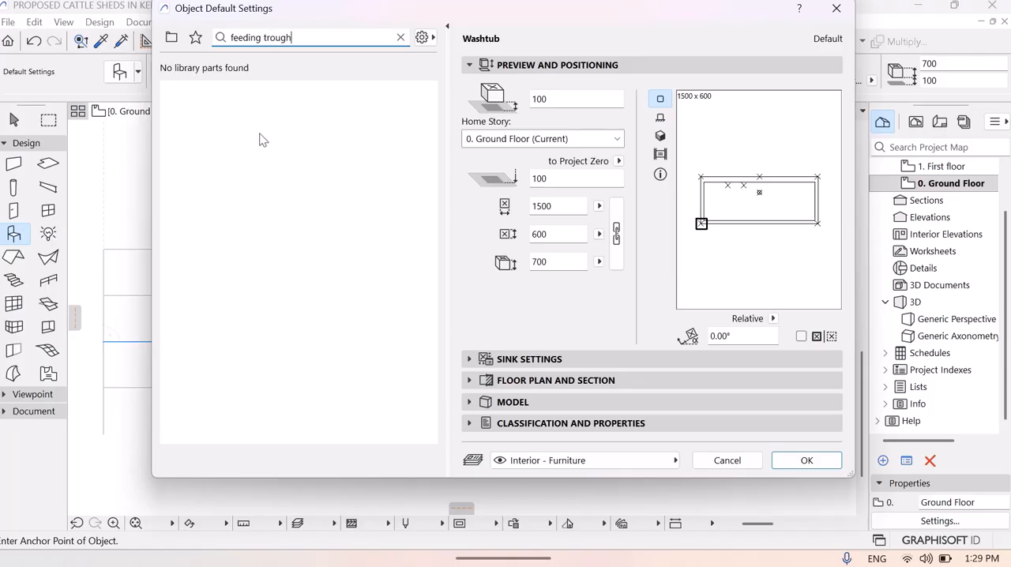
- Replace the library search term with "wash" to look up the Washtub object
key("BackSpace")
key("BackSpace")
key("BackSpace")
key("BackSpace")
key("BackSpace")
key("BackSpace")
key("BackSpace")
key("BackSpace")
key("BackSpace")
key("BackSpace")
key("BackSpace")
key("BackSpace")
key("BackSpace")
key("BackSpace")
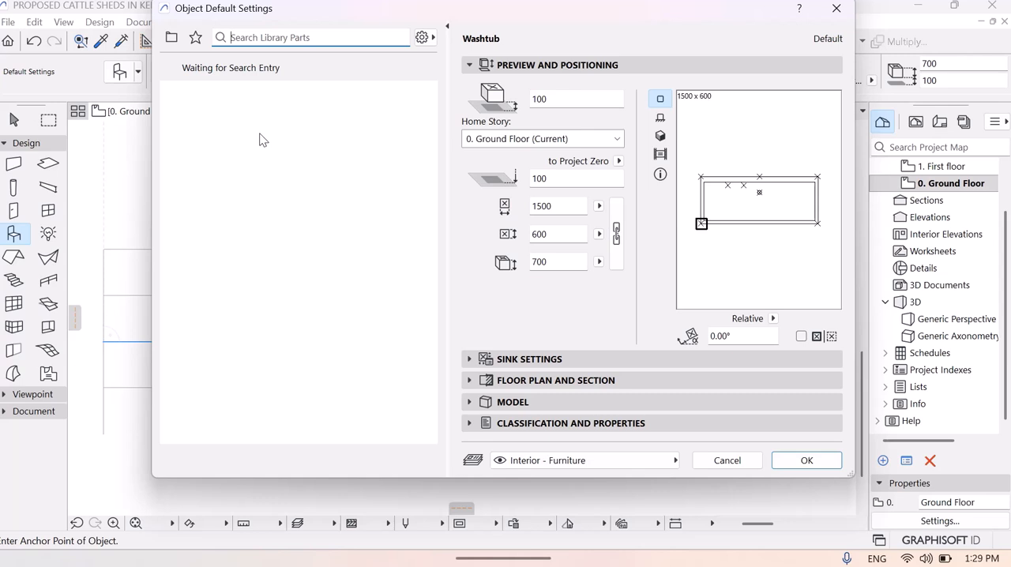
type("wash")
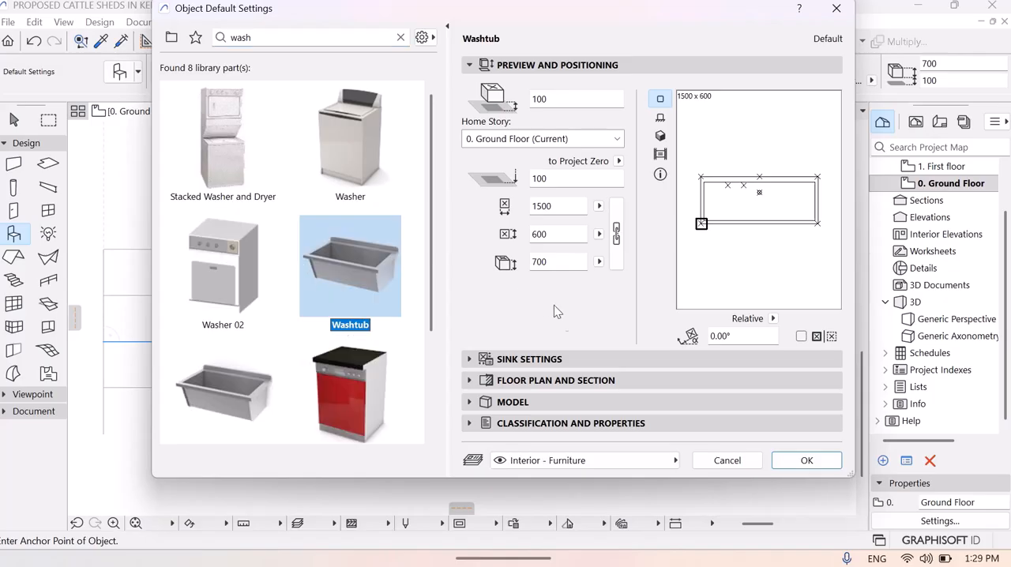
- Set the Washtub's height to 800 mm
left_click(556, 262)
key("BackSpace")
key("BackSpace")
key("BackSpace")
type("800")
- Set the Washtub's length to 1600 mm
left_click(562, 235)
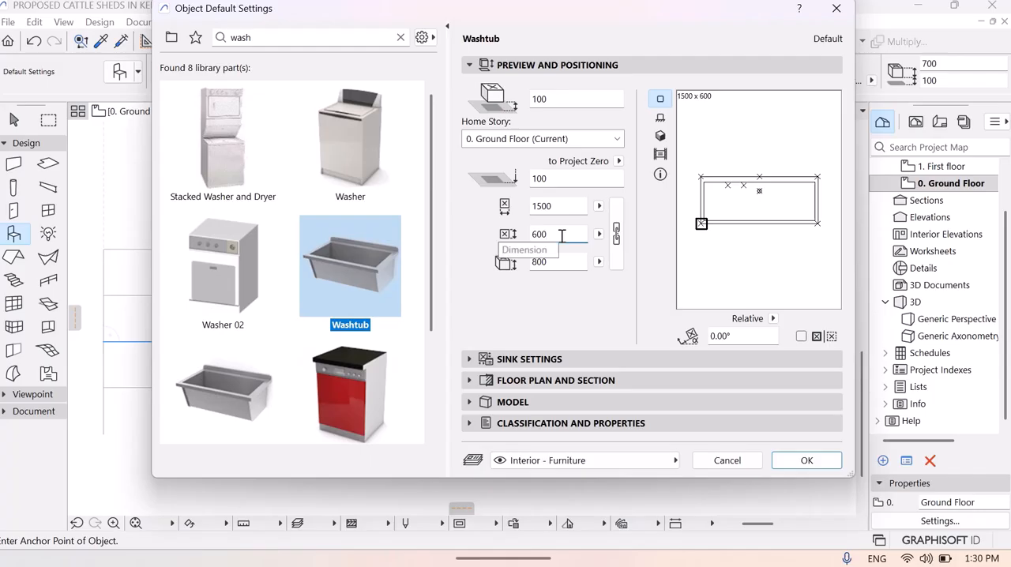
left_click(562, 207)
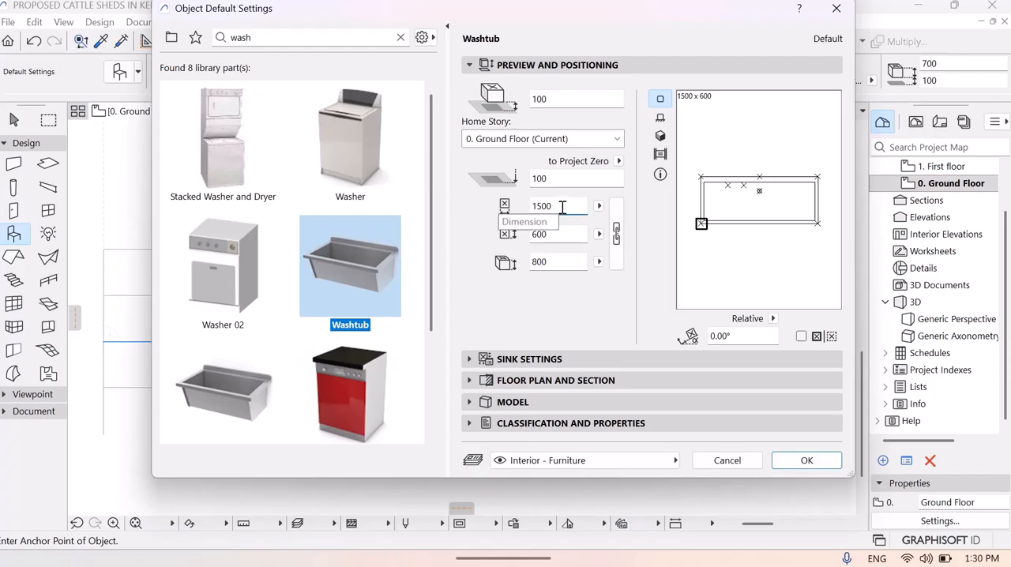
key("BackSpace")
key("BackSpace")
key("BackSpace")
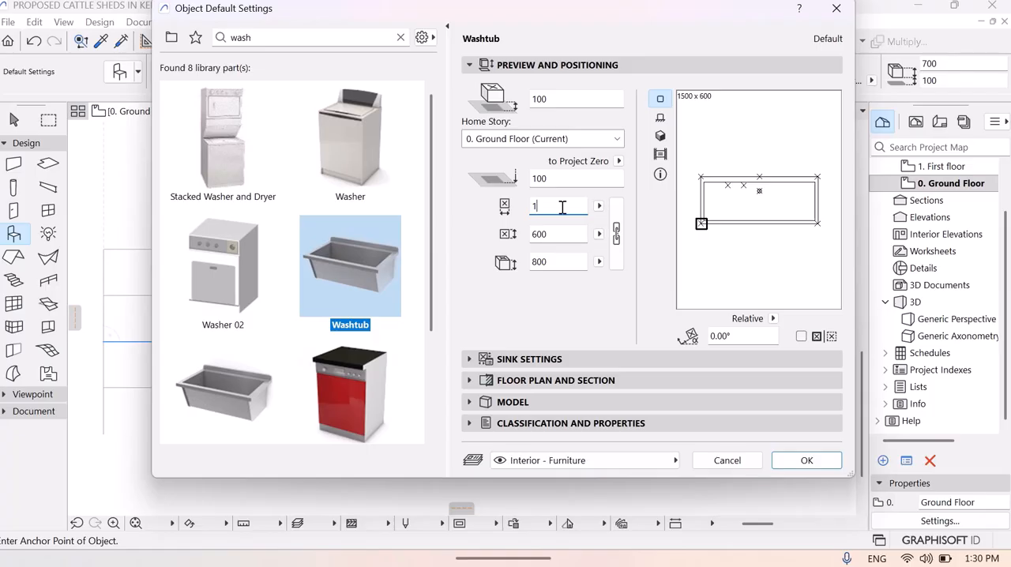
key("BackSpace")
type("906")
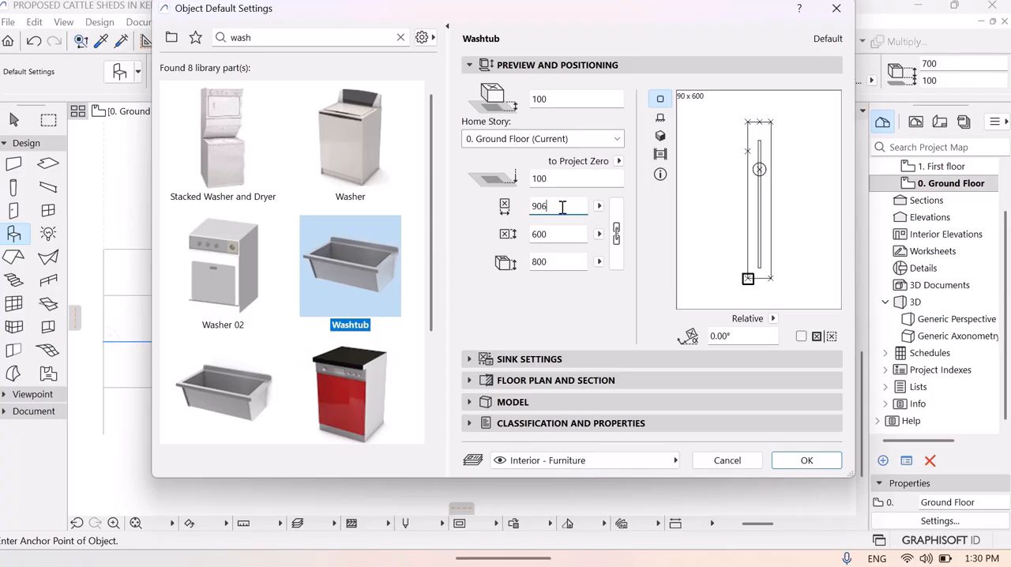
type("01600")
left_click(560, 178)
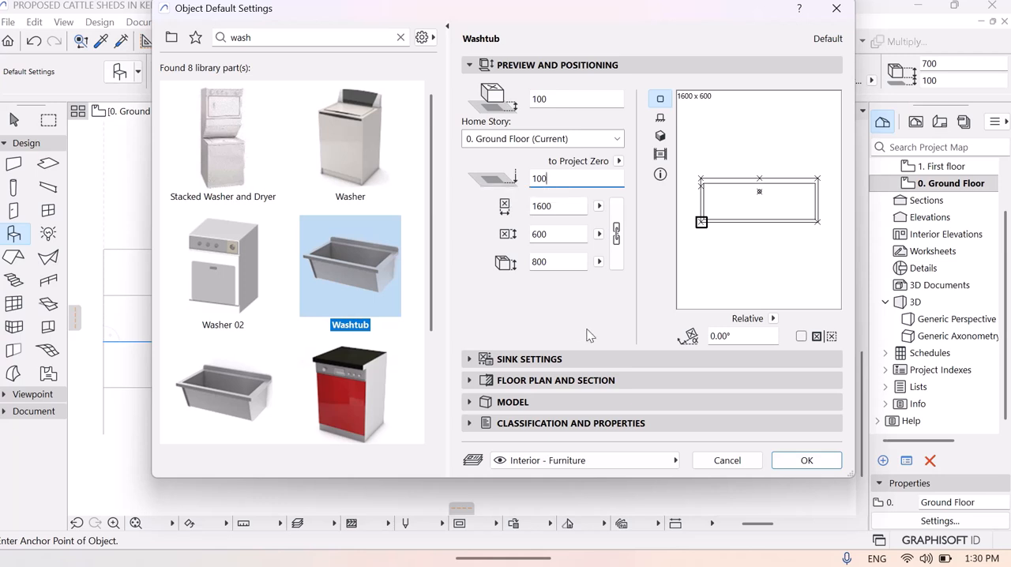
- Examine the Washtub's sink, model, and floor plan and section settings, including its cut surface attributes
left_click(548, 359)
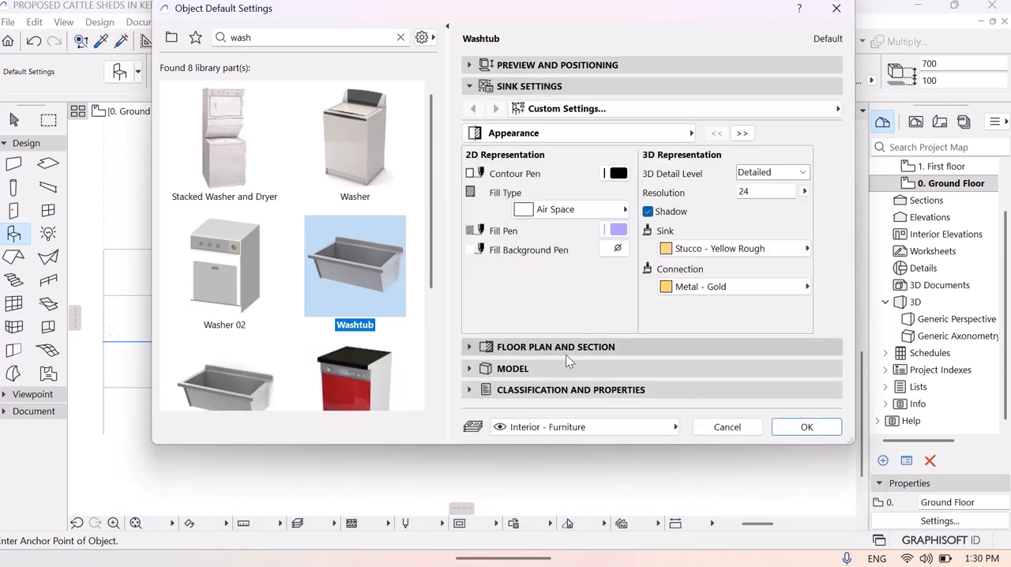
left_click(526, 86)
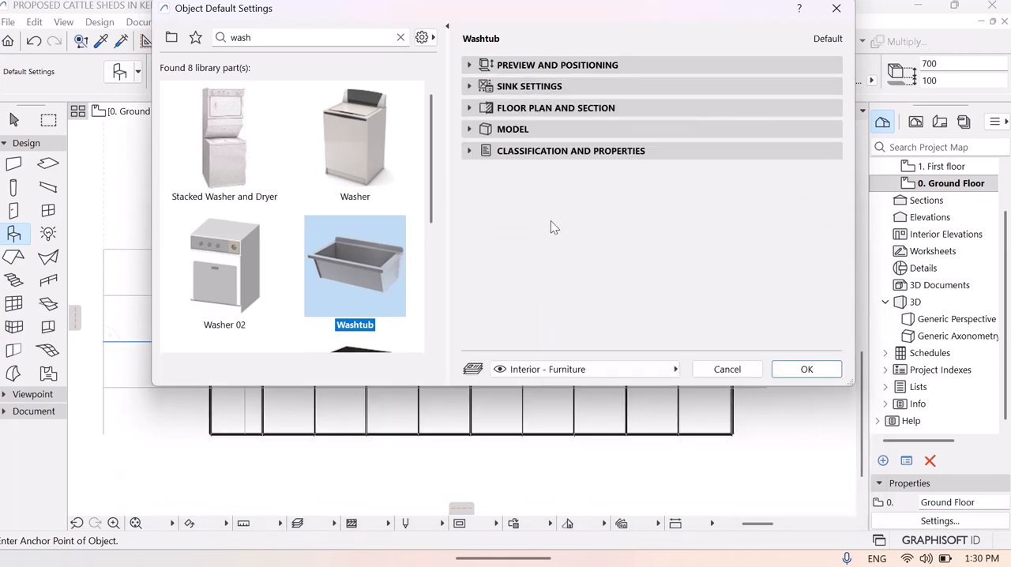
left_click(529, 128)
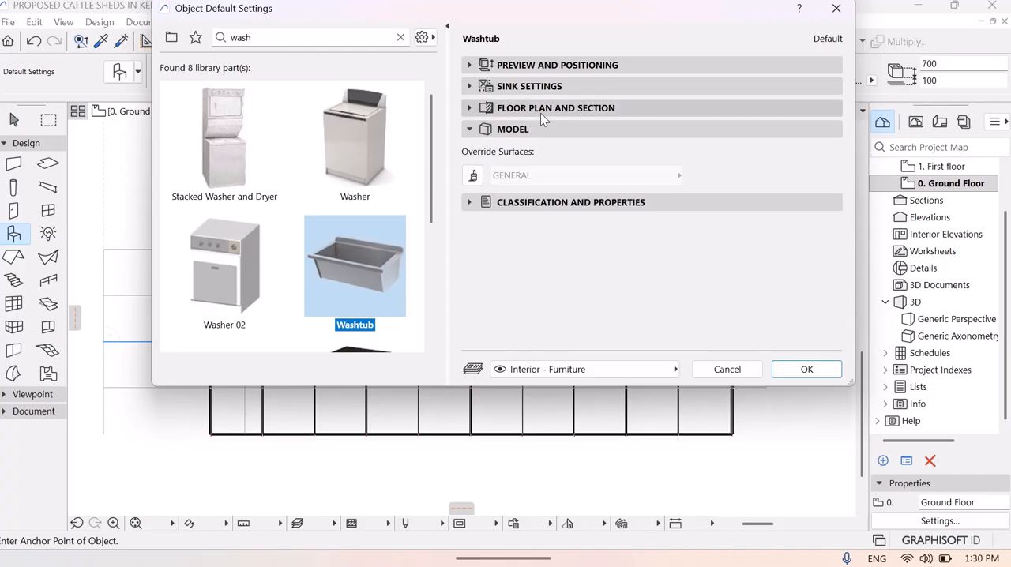
left_click(541, 112)
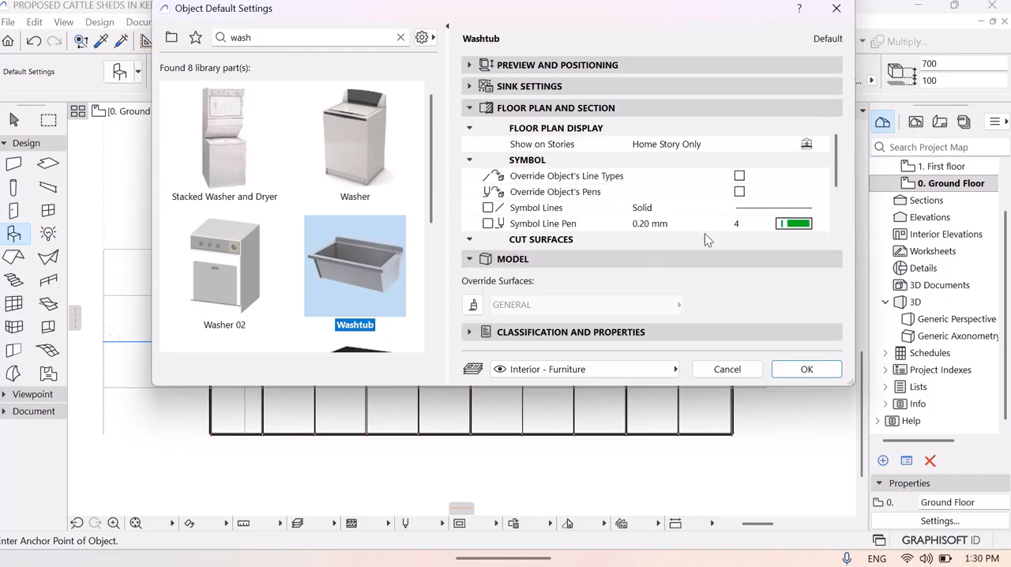
left_click_drag(838, 169, 838, 213)
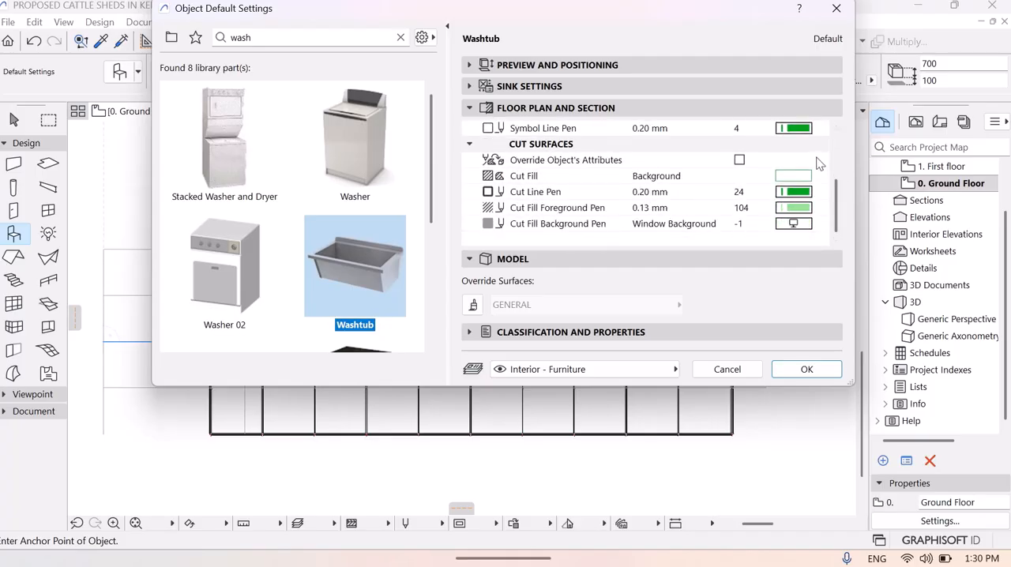
left_click(820, 162)
left_click(823, 177)
left_click(823, 177)
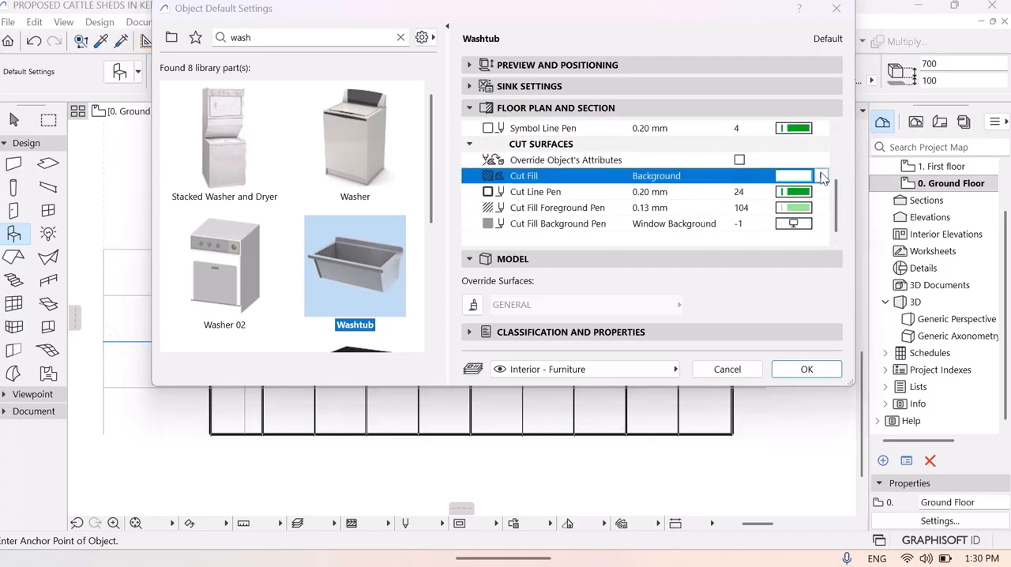
left_click(824, 173)
- Accept the object settings and place one Washtub inside the first stall of the lower row on the ground floor plan
left_click(806, 369)
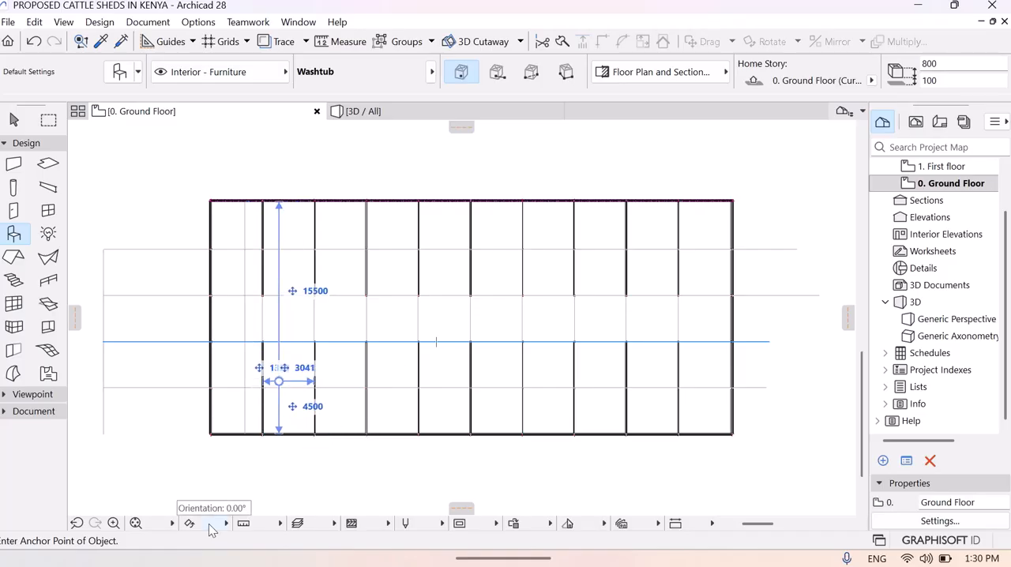
left_click(228, 356)
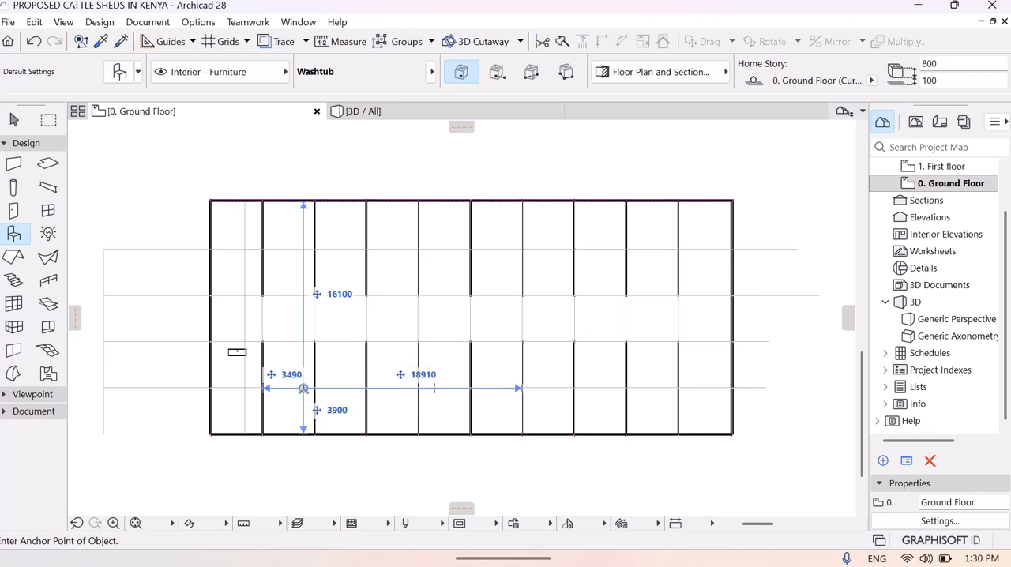
key("Escape")
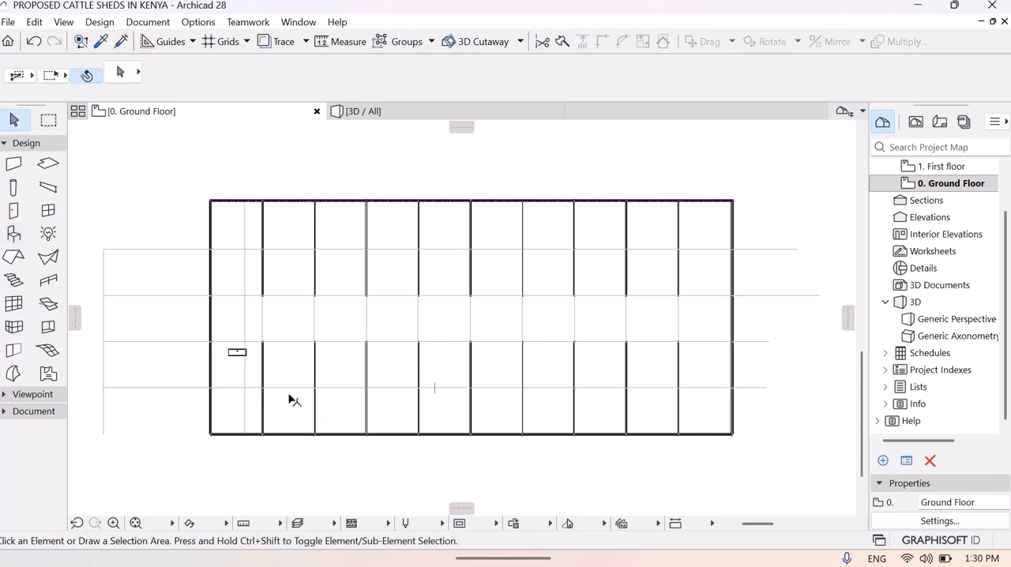
- Move the Washtub to the upper-left corner of its stall, about 79 mm from the left wall
left_click(113, 523)
left_click(205, 319)
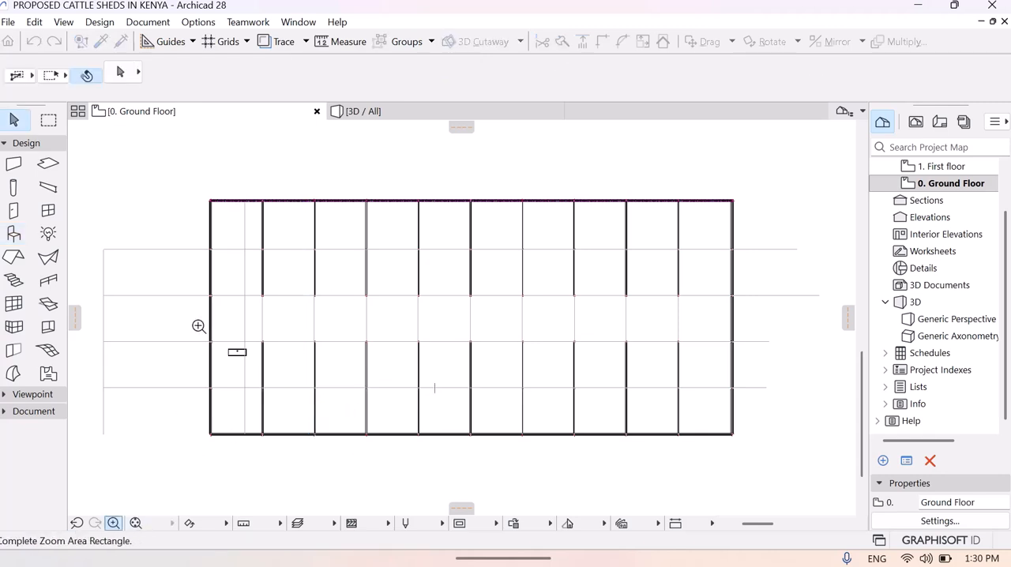
left_click(289, 388)
left_click(363, 310)
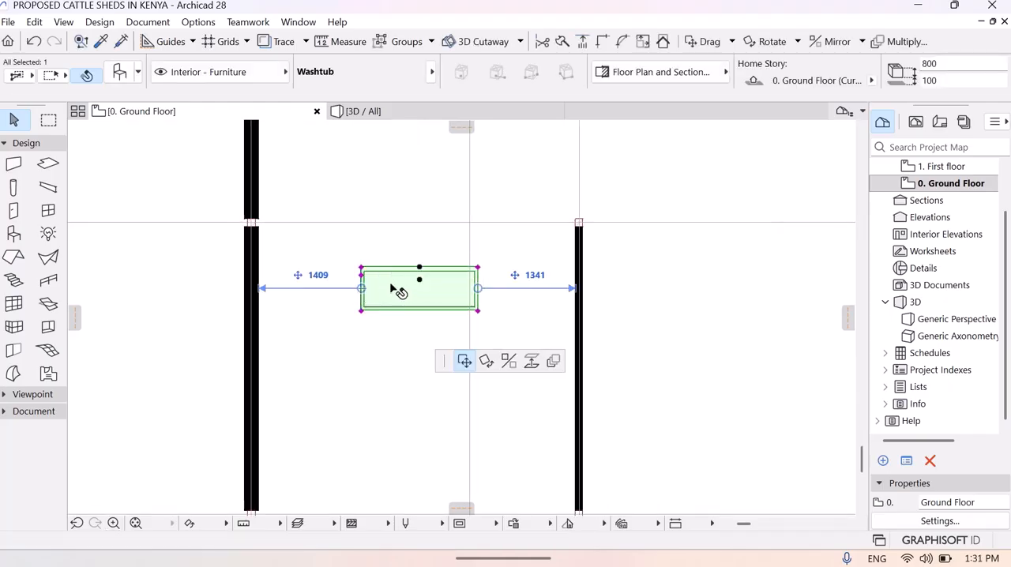
left_click(399, 290)
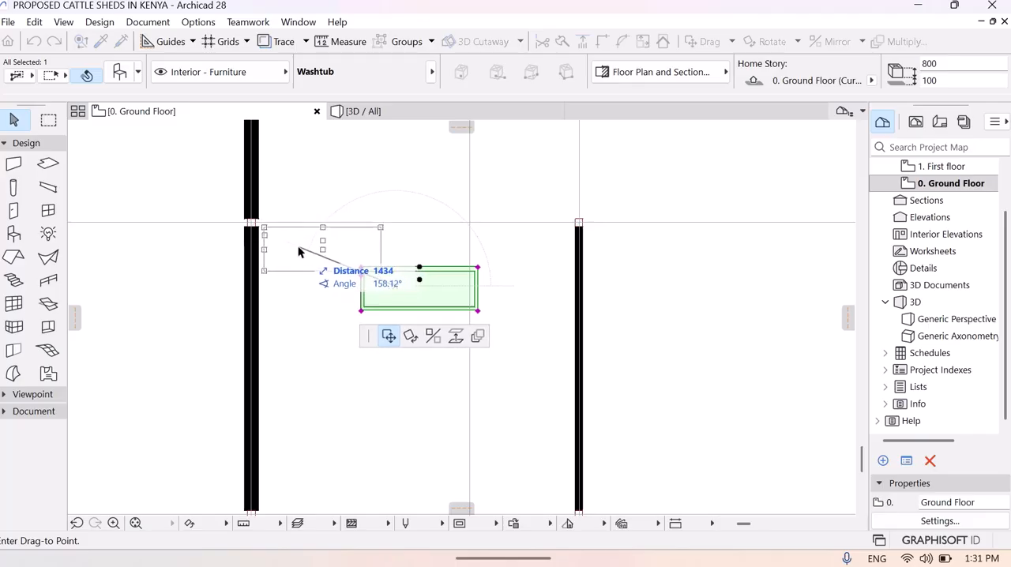
left_click(298, 251)
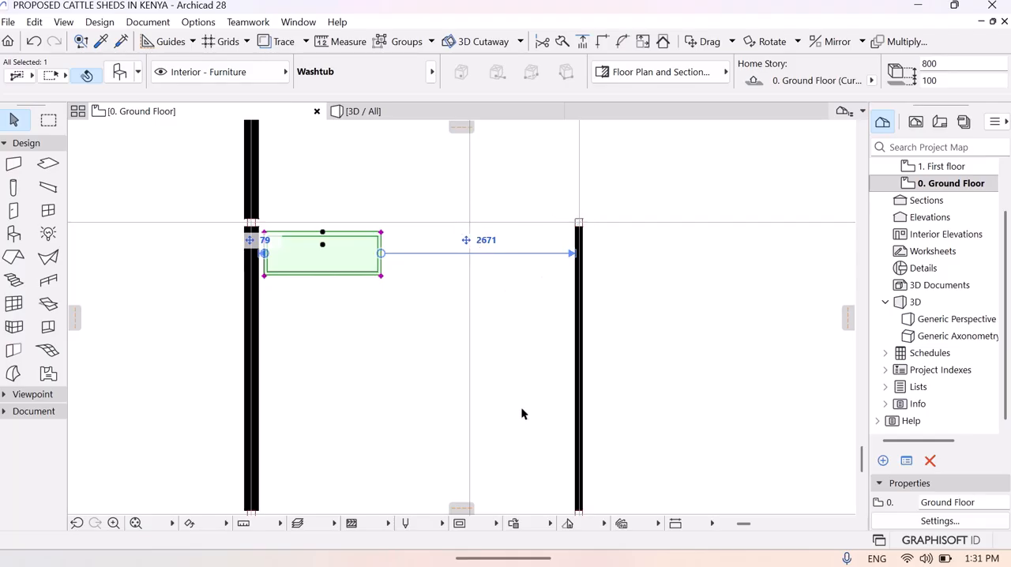
- Delete the vertical guide line inside the first stall and copy the line along its right wall 1500 mm to the left
left_click(466, 398)
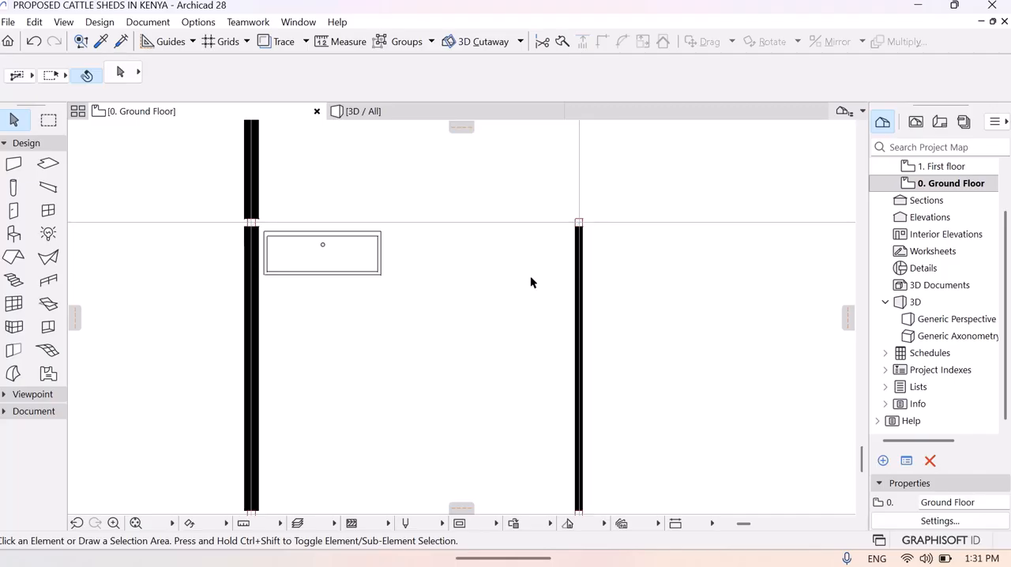
left_click(579, 168)
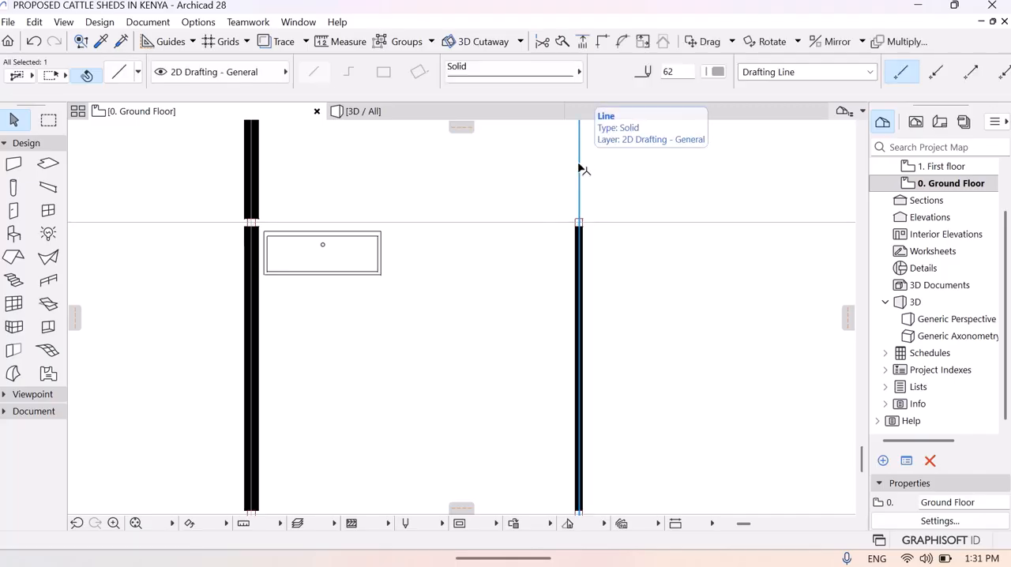
right_click(580, 169)
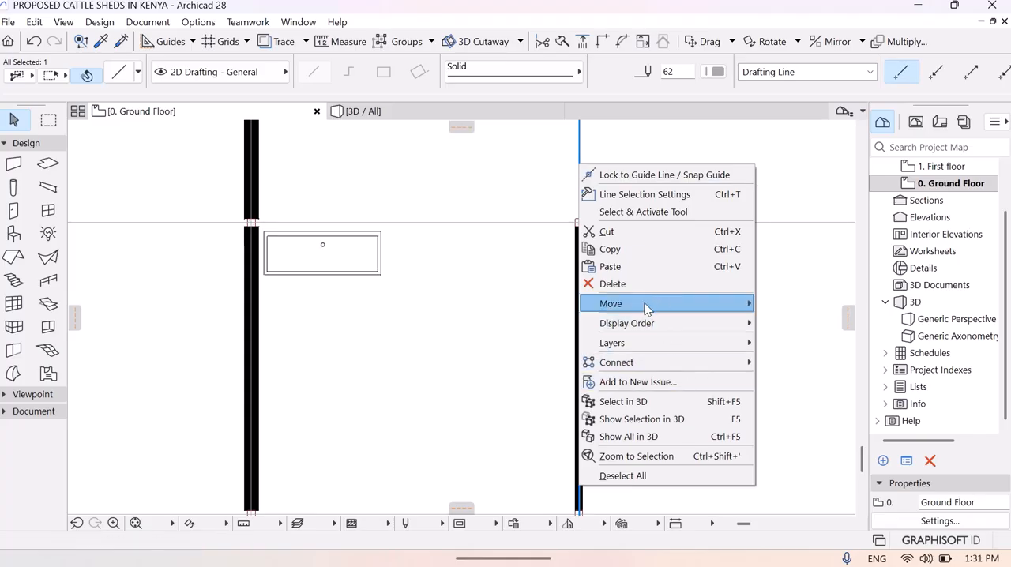
mouse_move(609, 308)
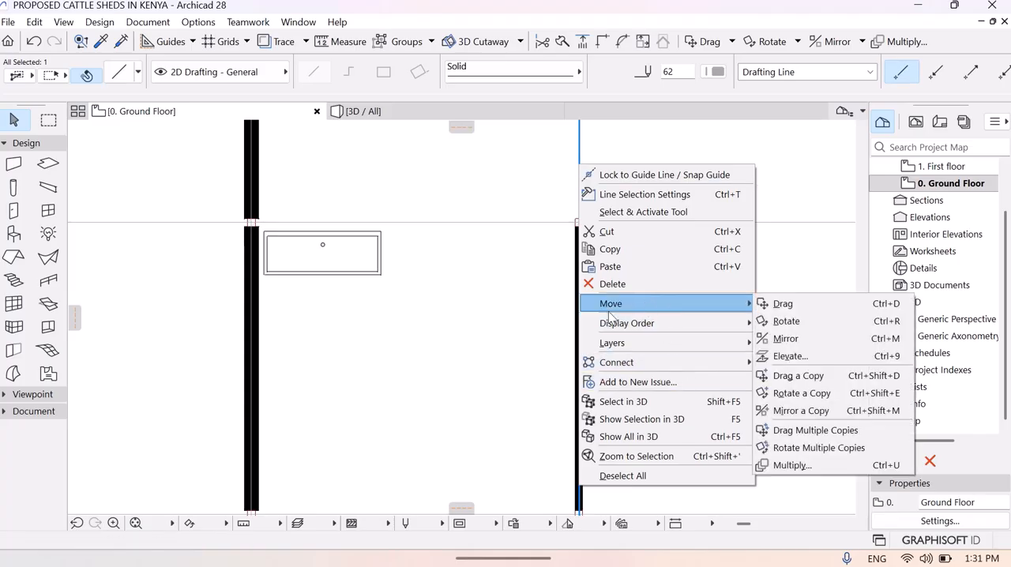
left_click(794, 376)
left_click(579, 188)
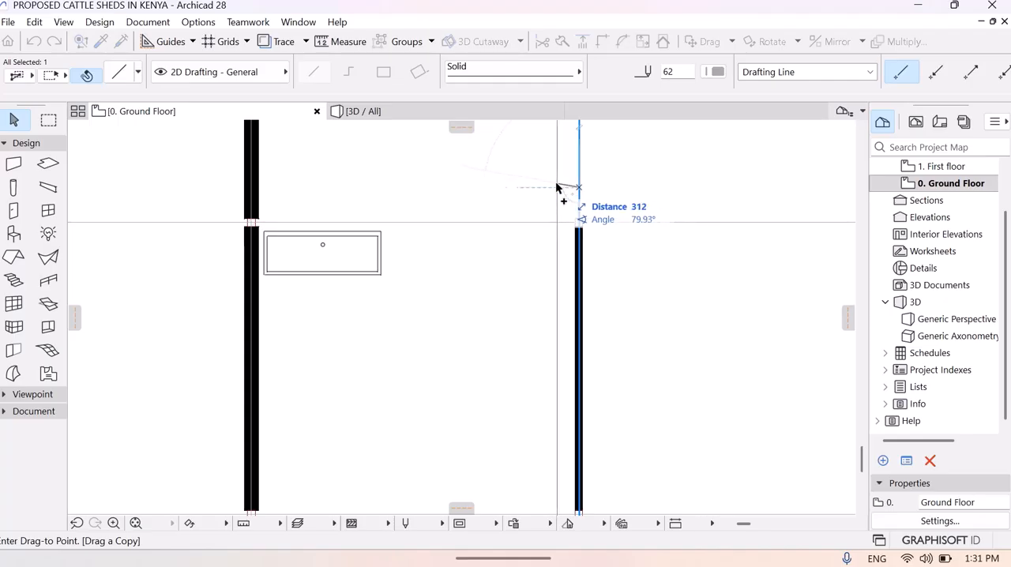
type("1500")
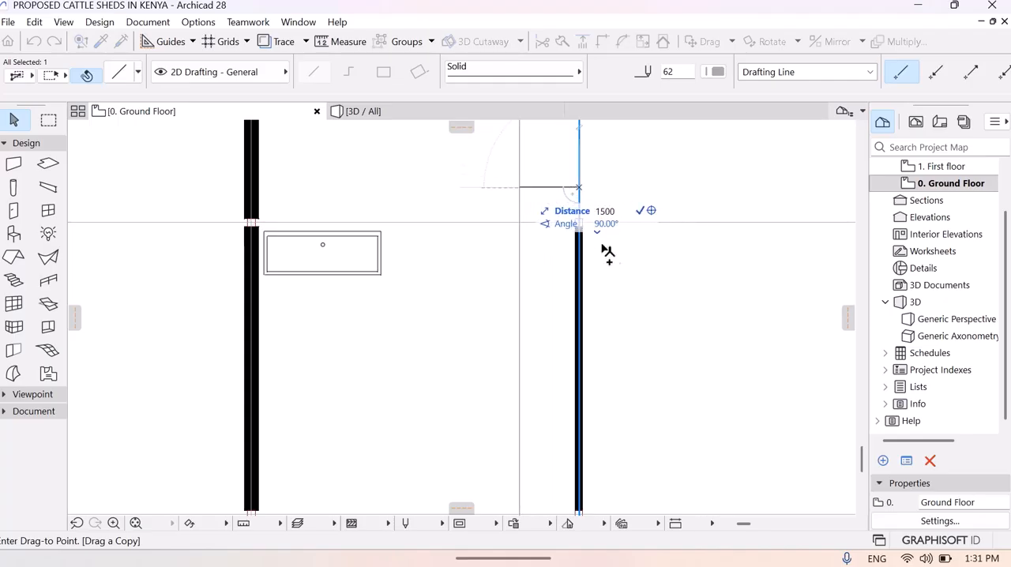
left_click(471, 193)
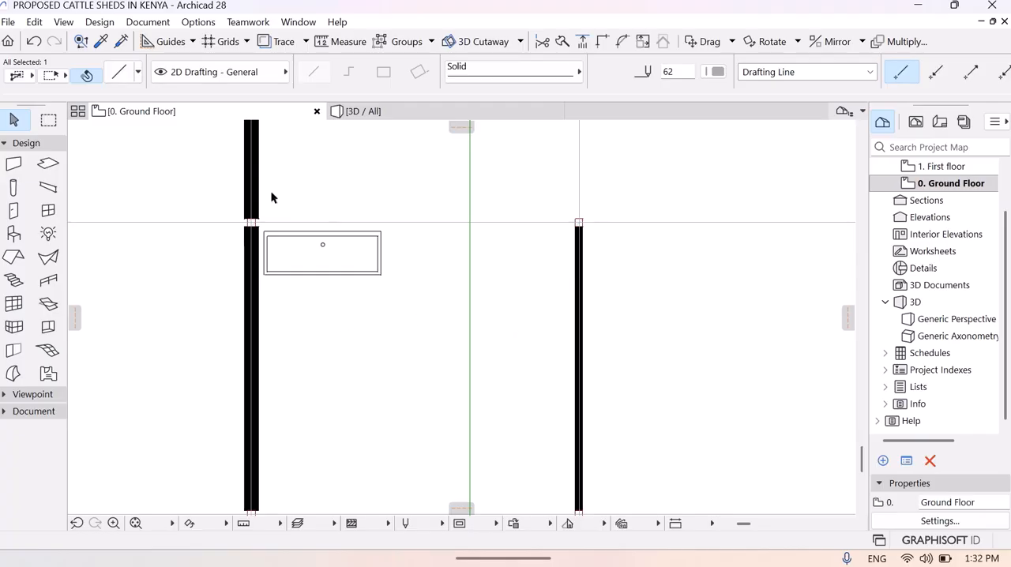
left_click(101, 42)
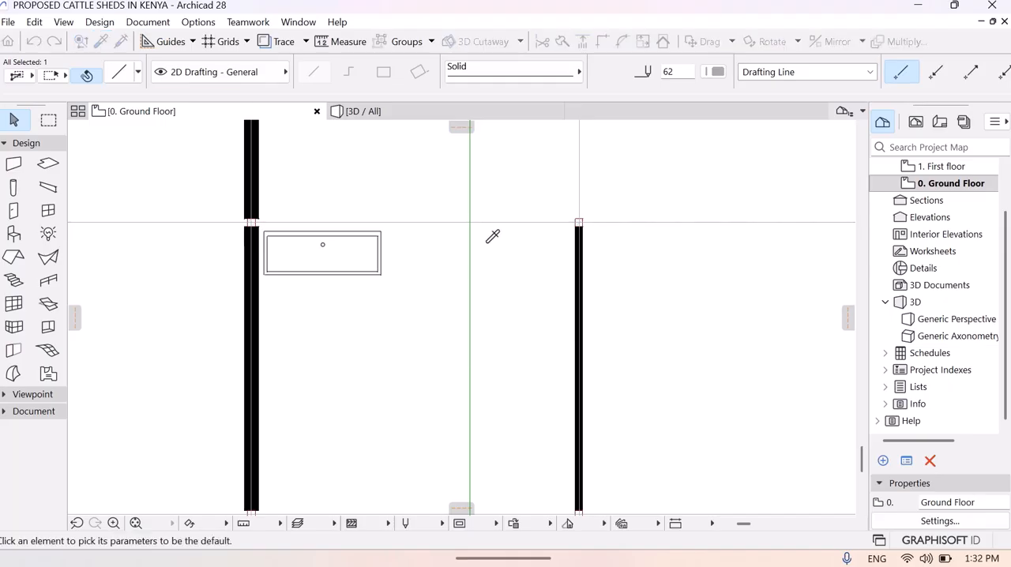
left_click(580, 222)
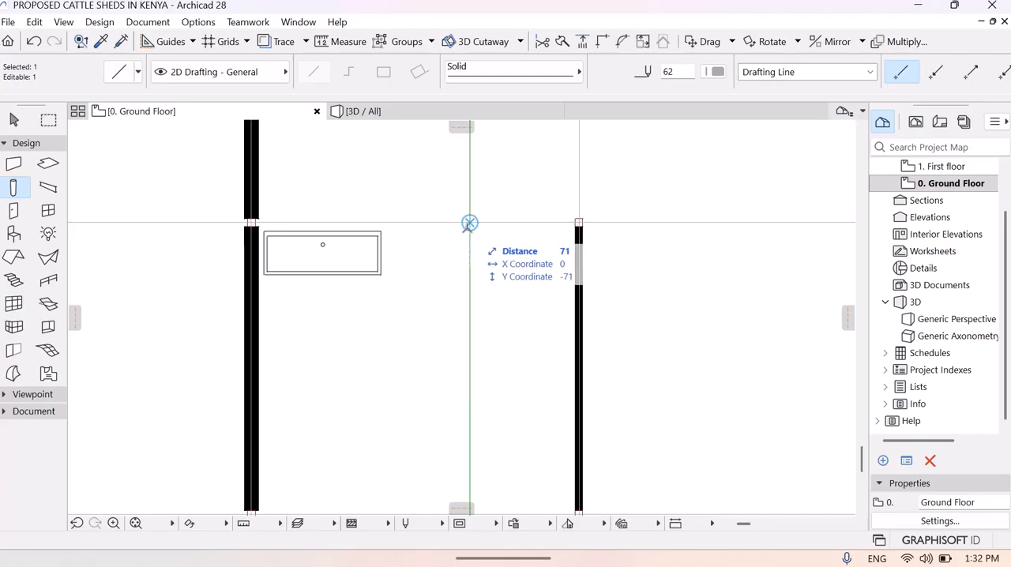
left_click(469, 222)
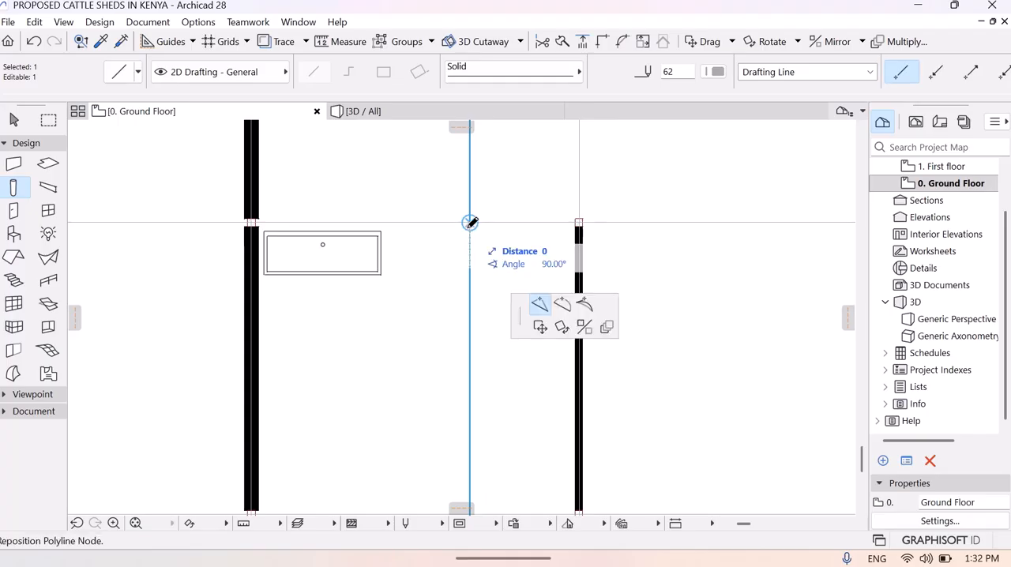
left_click(471, 222)
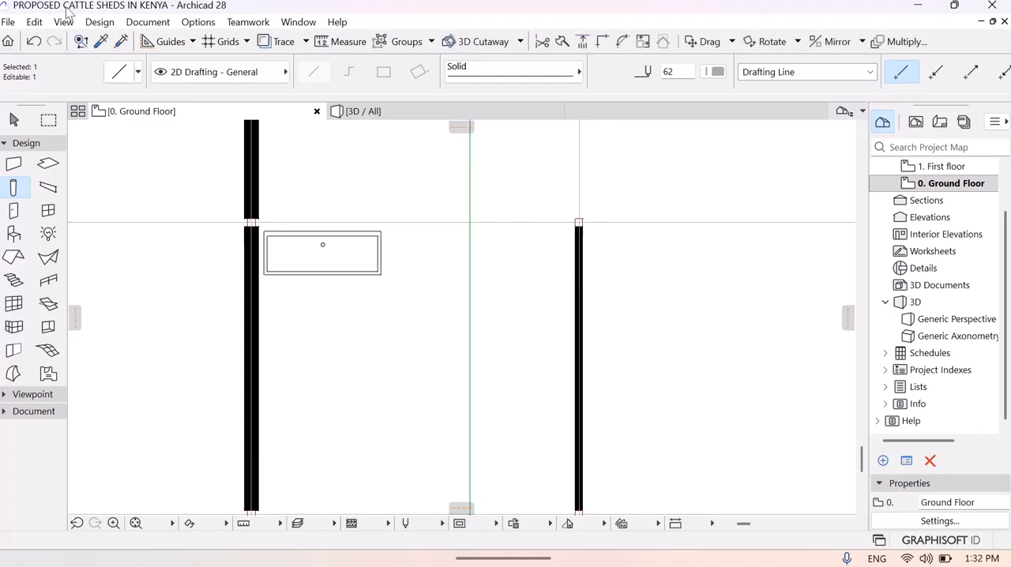
- Try to place a copy of the 100 × 100 steel column near the guide line intersection in the first stall and nudge it into line
left_click(102, 41)
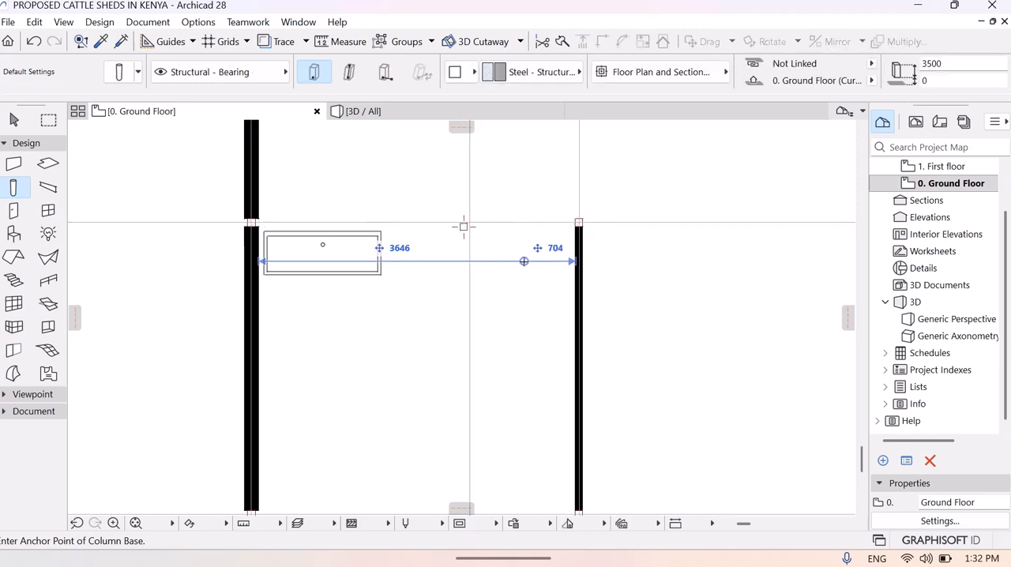
key("Escape")
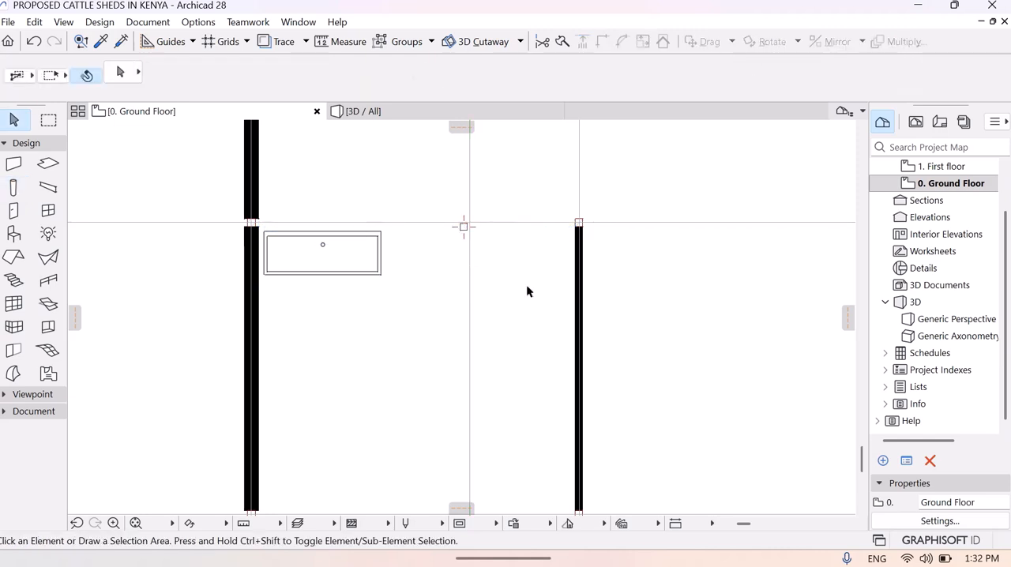
left_click(464, 228)
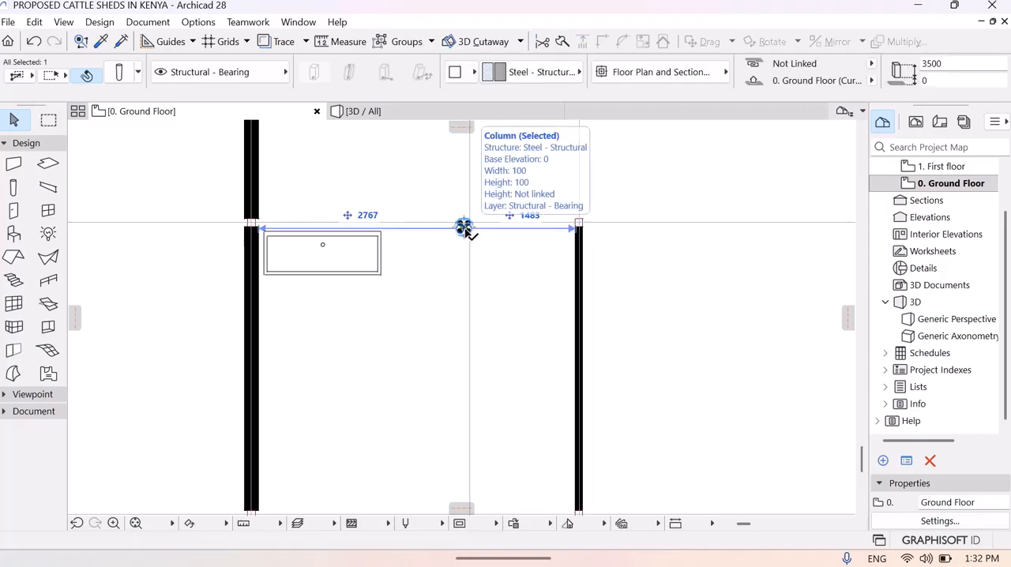
key("Escape")
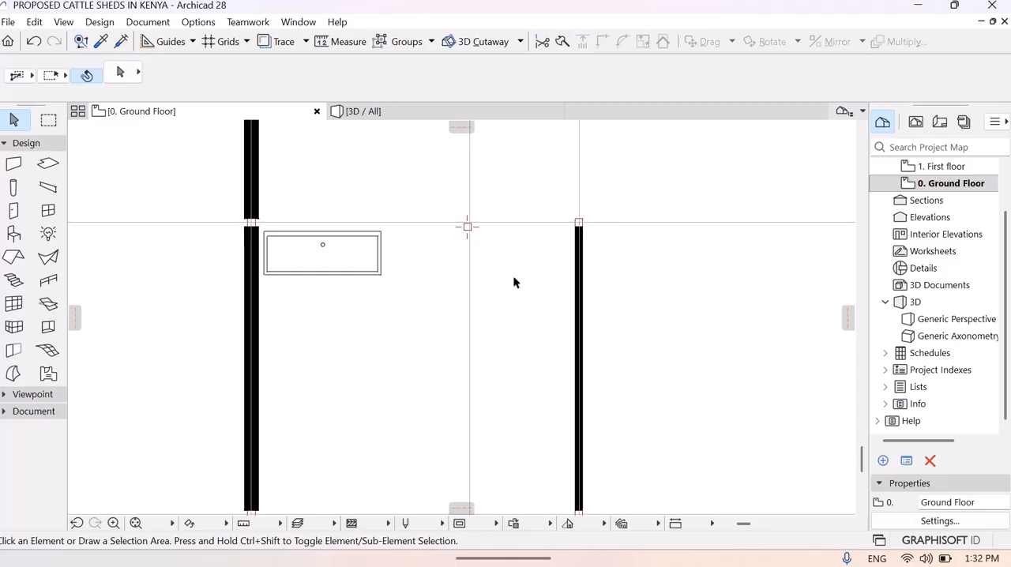
left_click(467, 228)
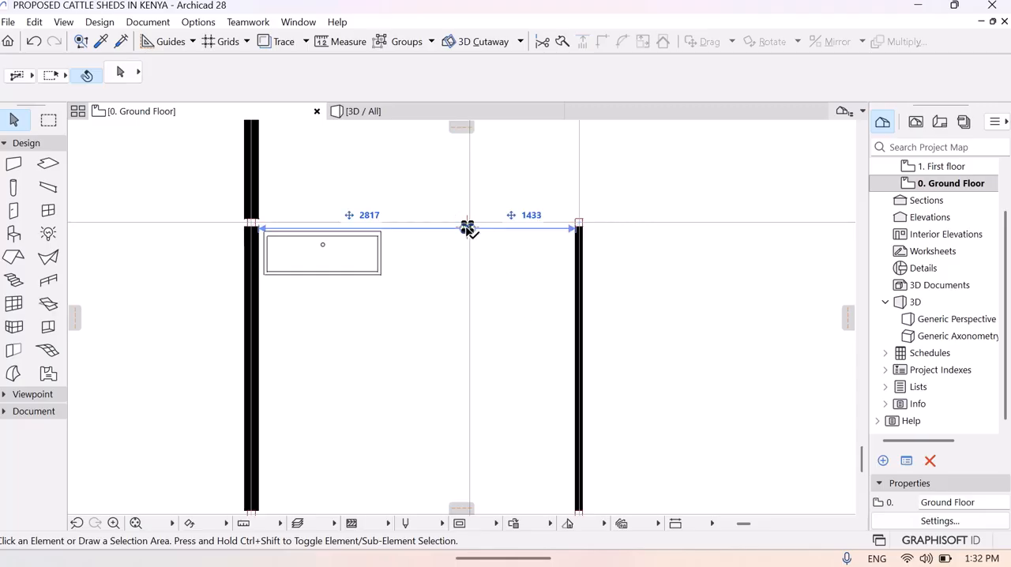
key("Escape")
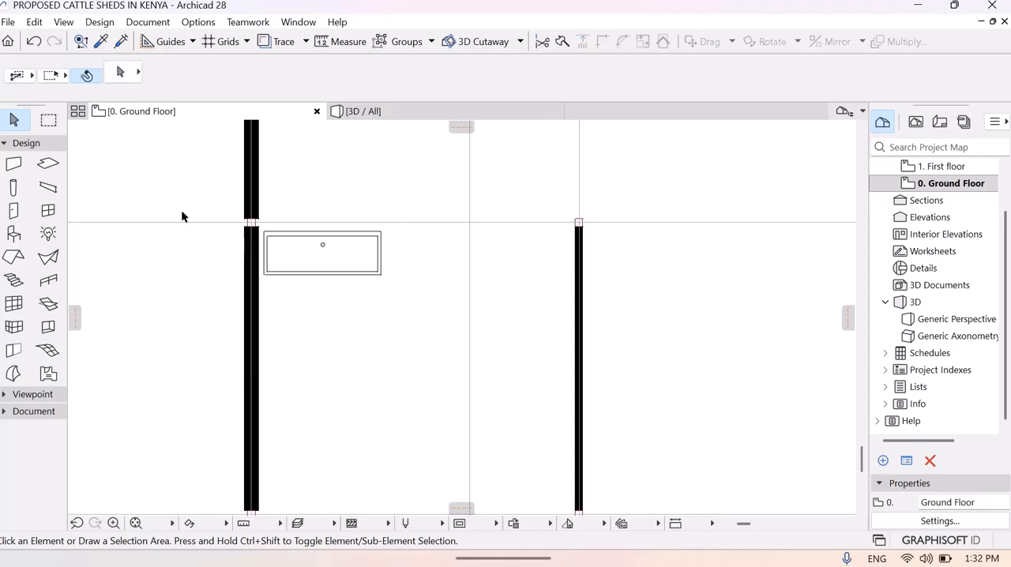
- Place a column with the right-hand stall column's settings exactly at the intersection of the vertical and horizontal guide lines
left_click(102, 42)
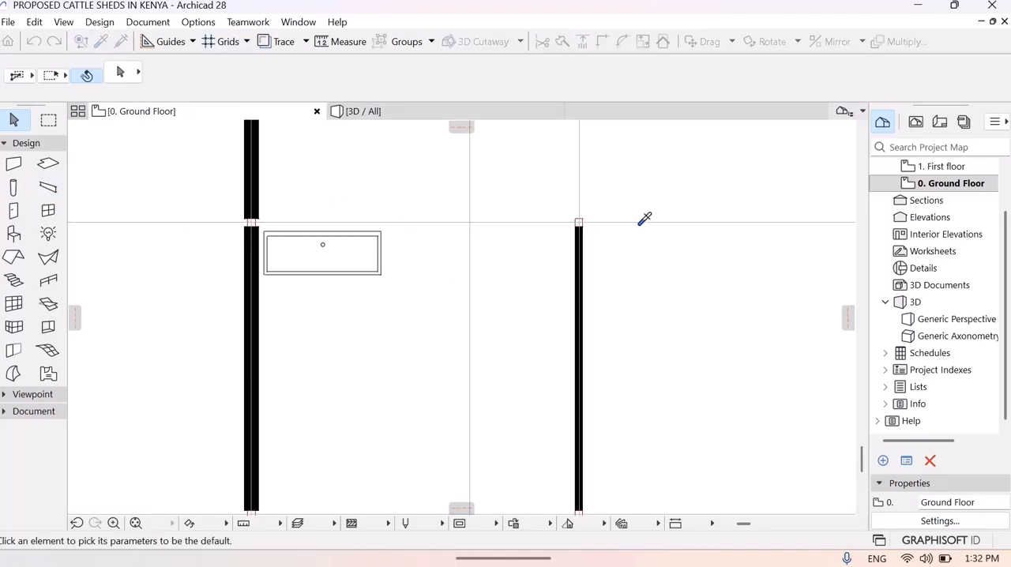
left_click(579, 222)
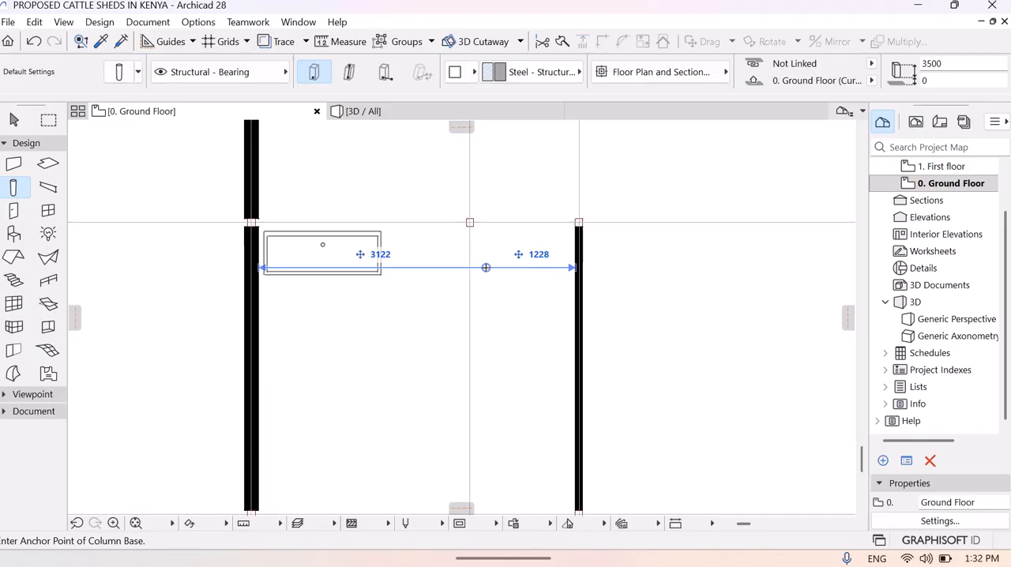
key("Escape")
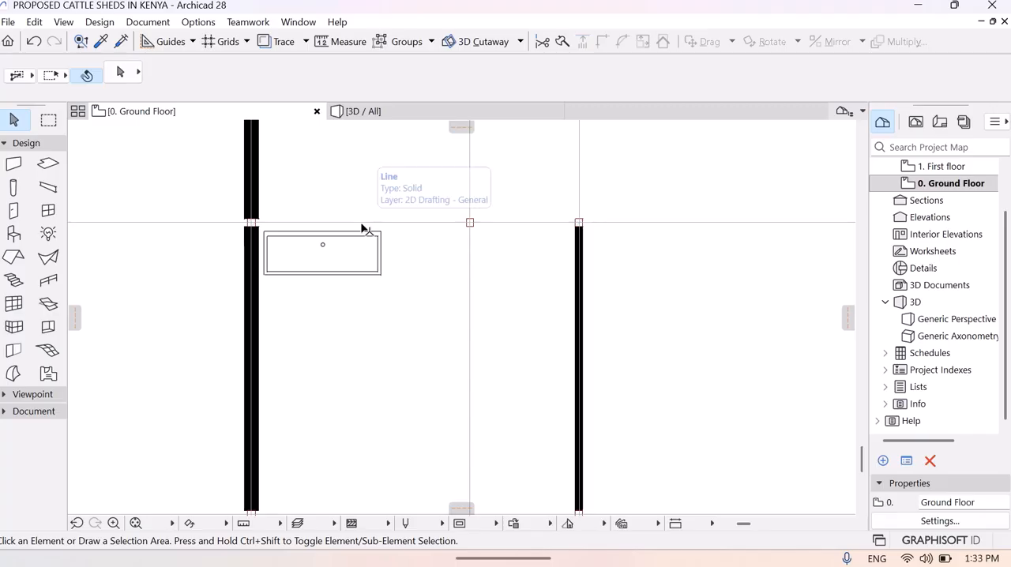
- Place a second Washtub with the existing one's settings just beside it in the first stall
left_click(100, 42)
left_click(367, 263)
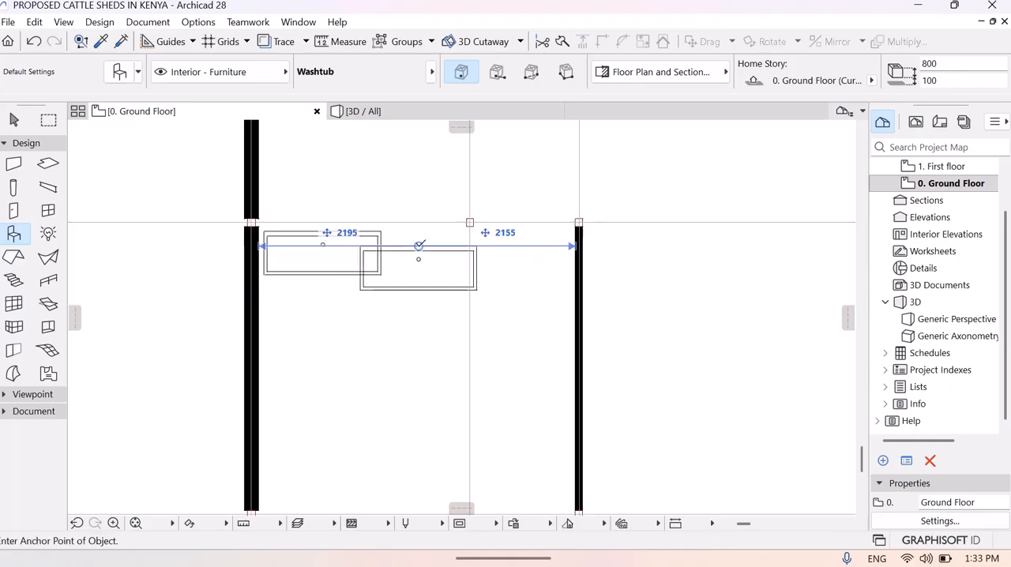
key("Escape")
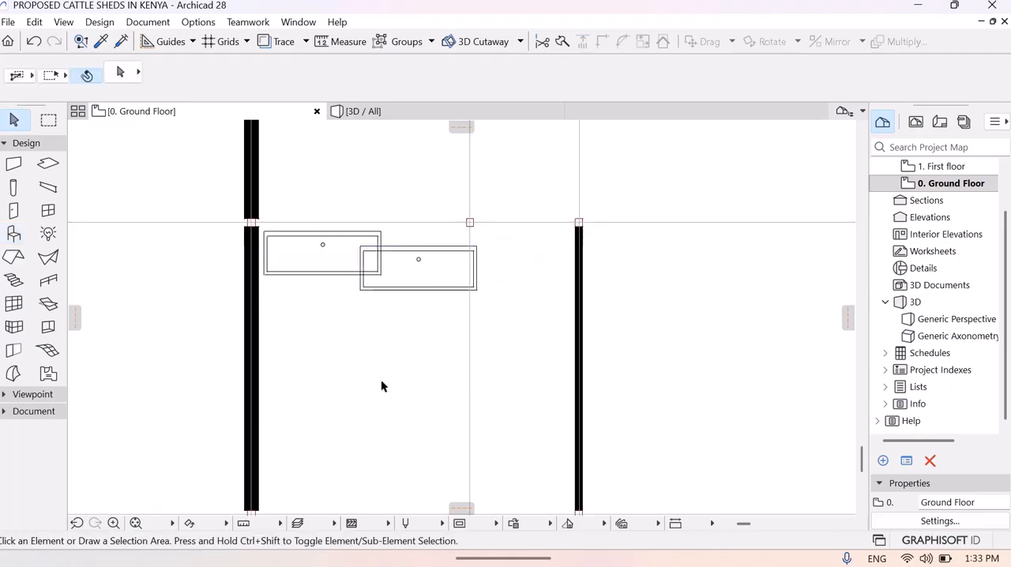
- Set the second Washtub's width to 1100 mm and accept the object settings
left_click(376, 286)
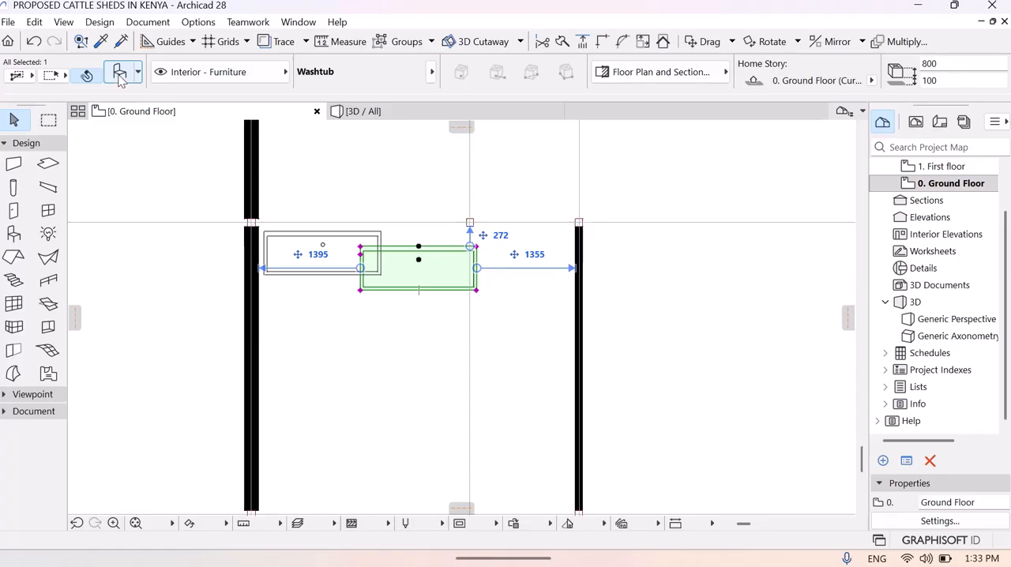
left_click(123, 80)
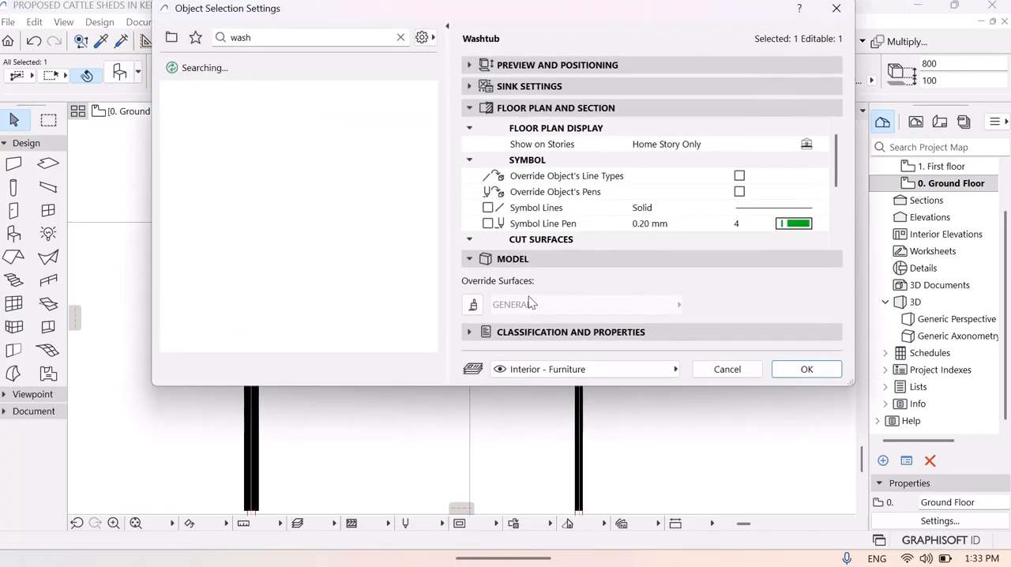
left_click(558, 64)
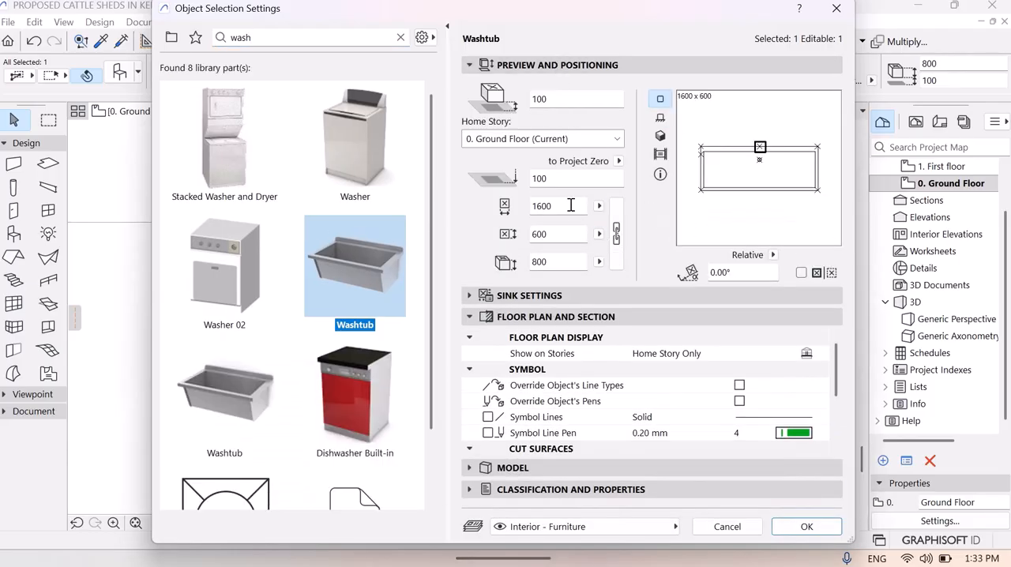
key("BackSpace")
type("9010")
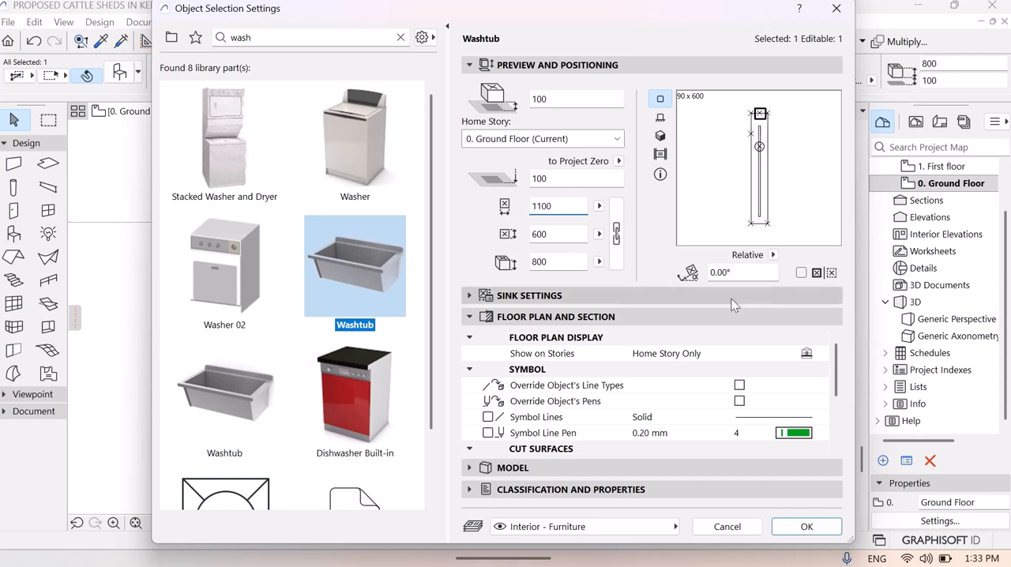
left_click(807, 526)
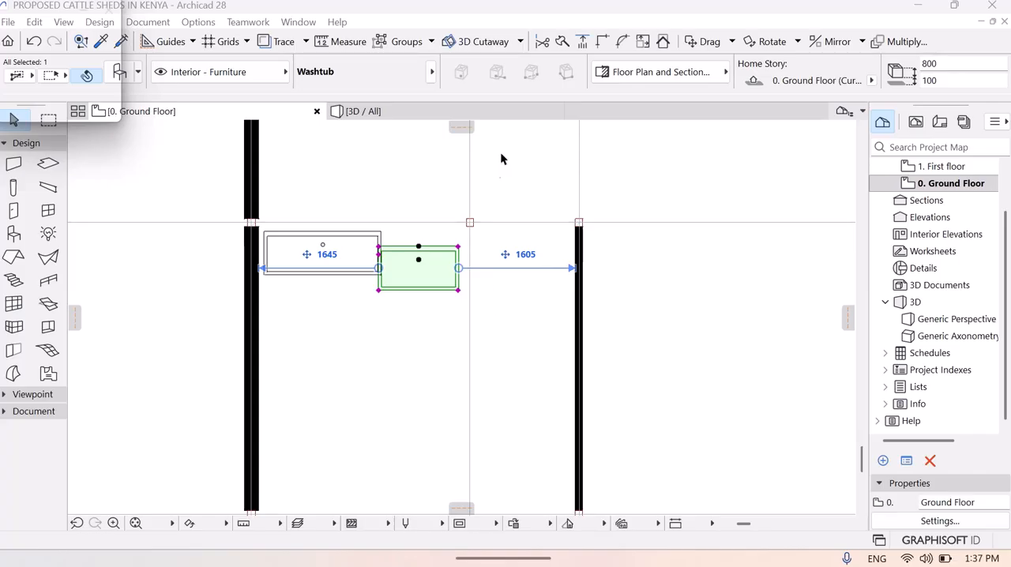
- Move the narrower Washtub up against the first one's right end so their upper edges align
left_click(413, 266)
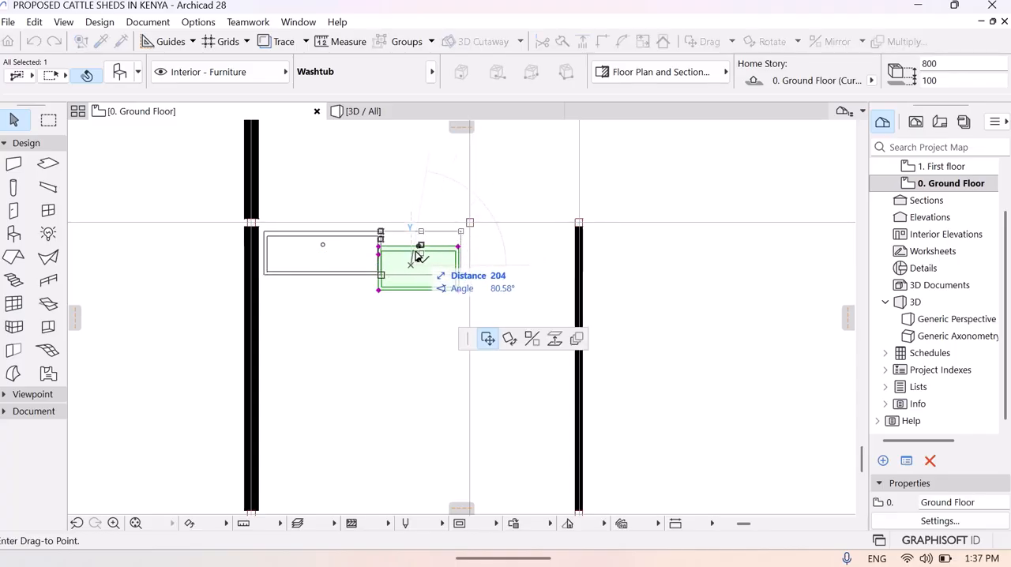
left_click(415, 252)
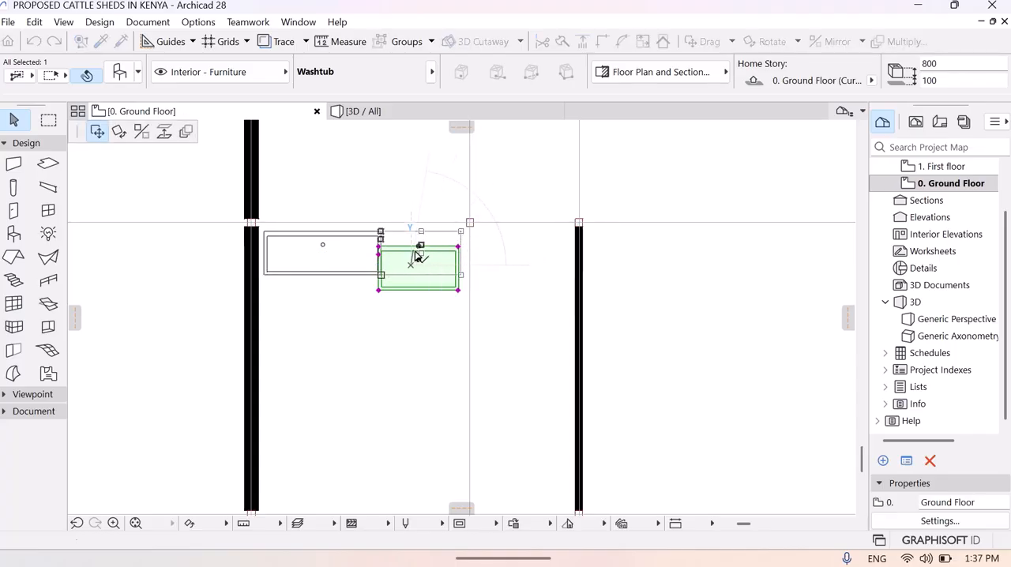
left_click(413, 364)
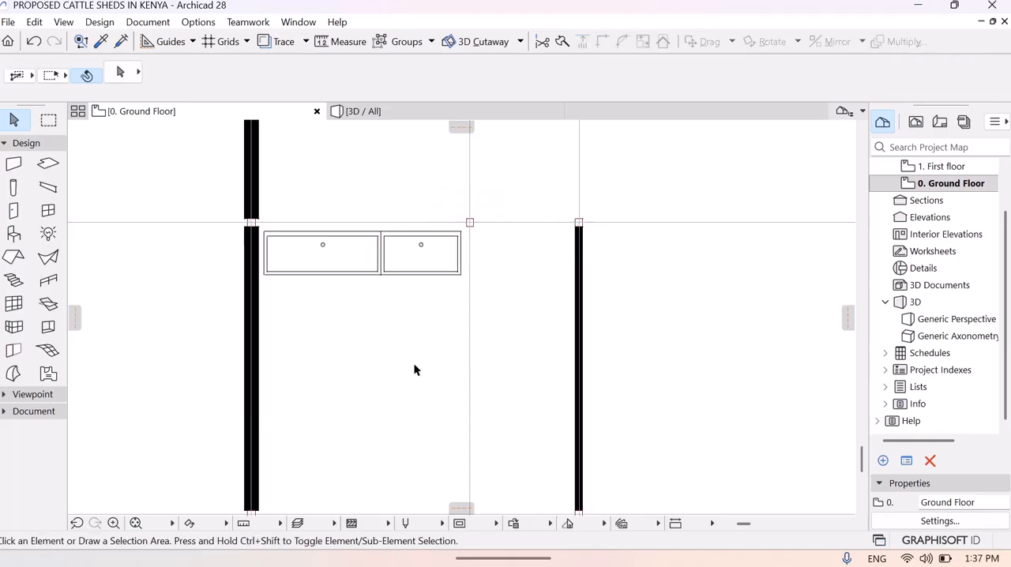
- Nudge the wider Washtub slightly left toward the stall's left wall
left_click(267, 276)
key("shift+Left")
left_click(388, 312)
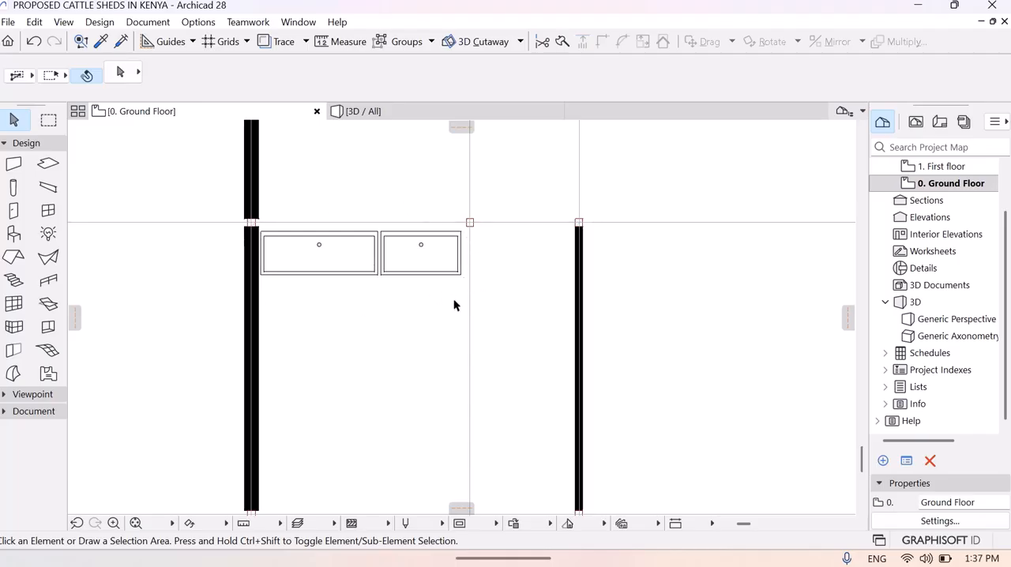
- Start the Wall tool and set the default wall thickness to 100 mm
left_click(107, 24)
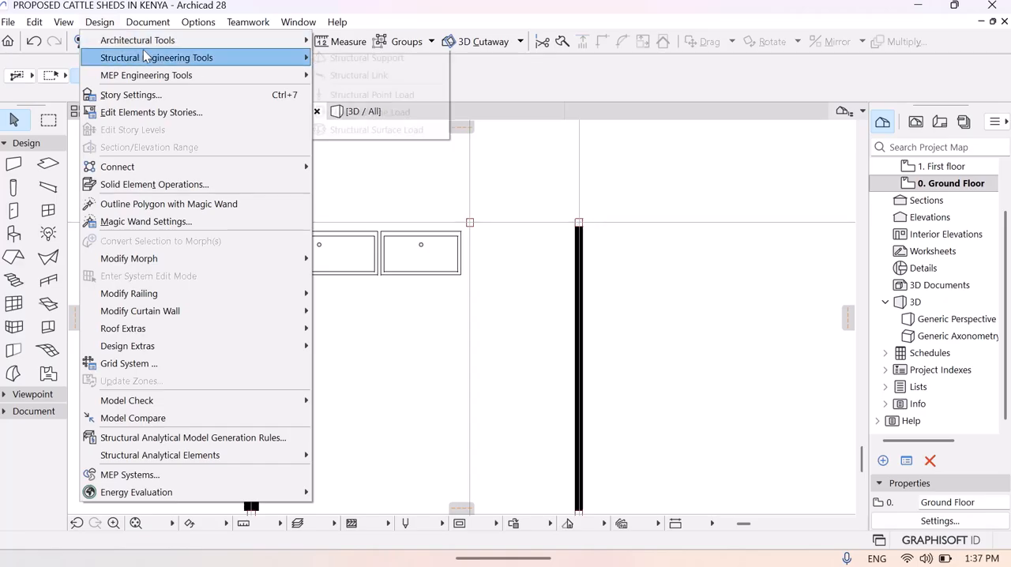
mouse_move(198, 40)
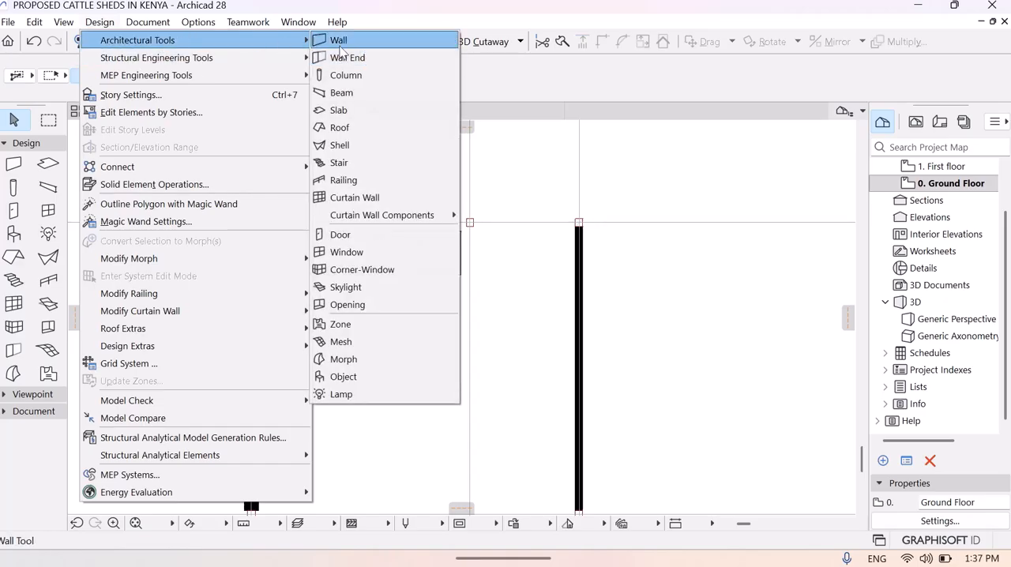
key("Escape")
left_click(120, 76)
left_click(118, 73)
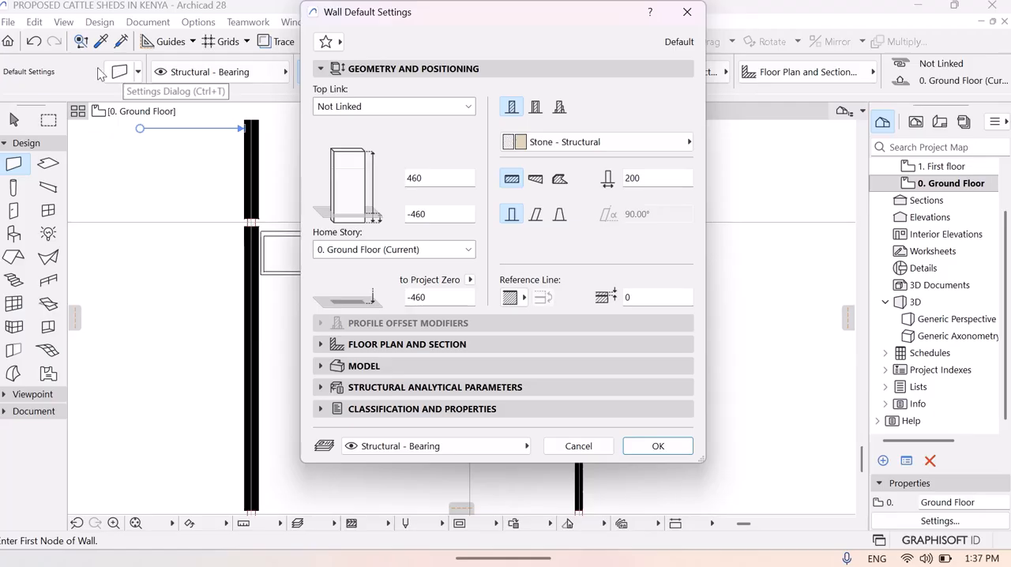
left_click(647, 178)
key("BackSpace")
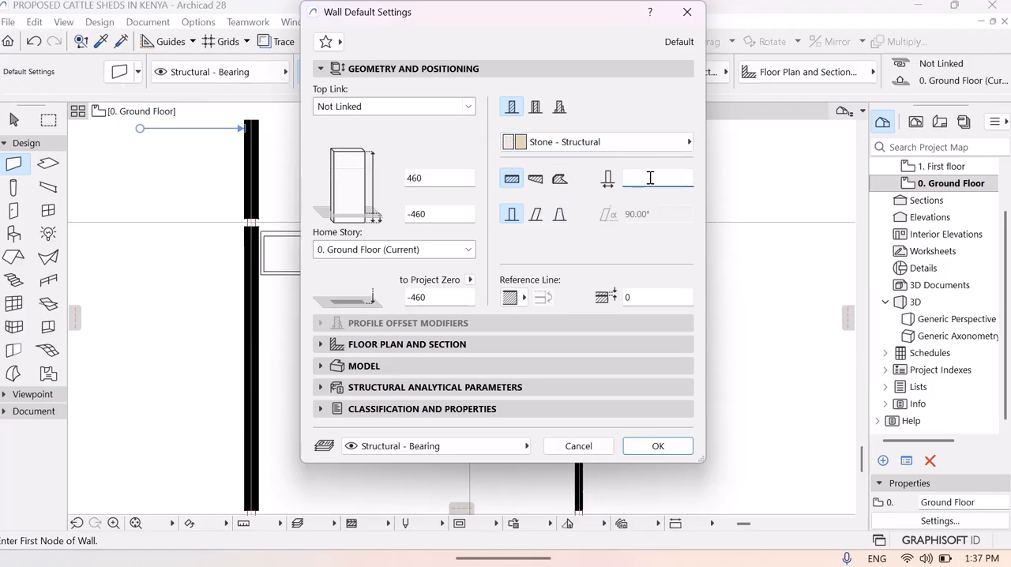
type("0")
- Set the default wall's base offset to 0 and its height to 800 mm, and accept the settings
left_click(443, 214)
key("BackSpace")
key("BackSpace")
key("BackSpace")
type("0")
left_click(432, 179)
key("BackSpace")
key("BackSpace")
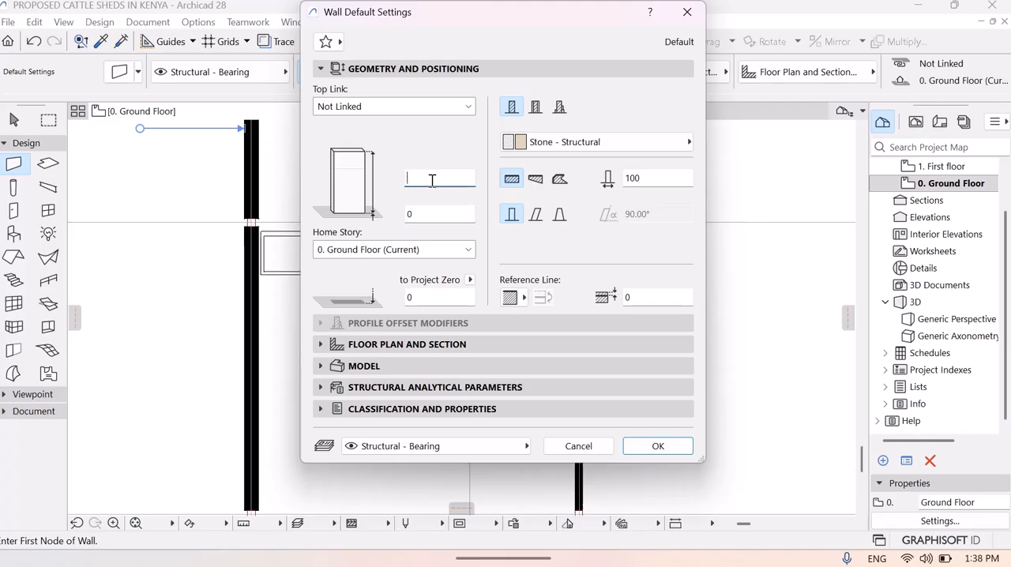
type("800")
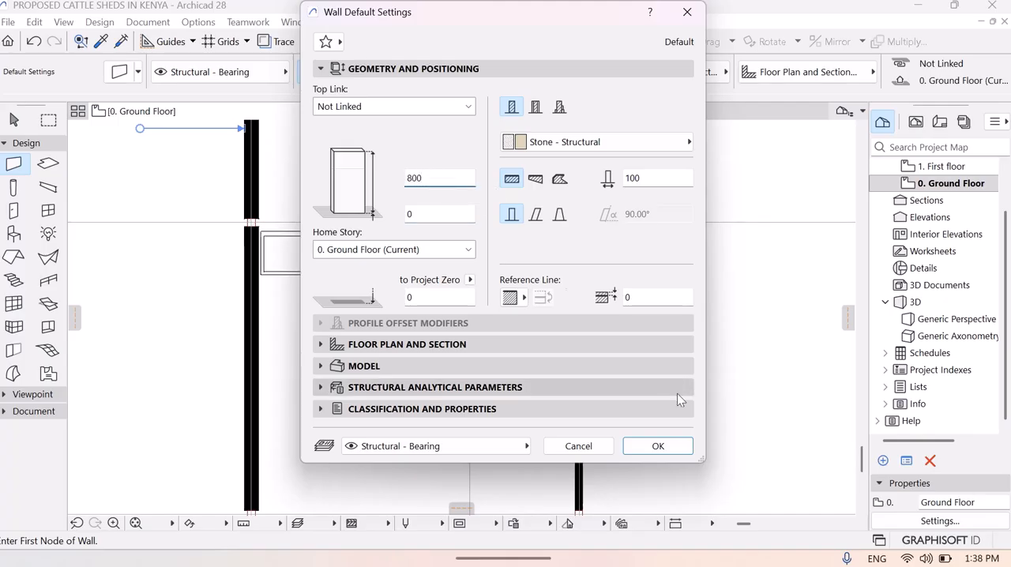
left_click(660, 447)
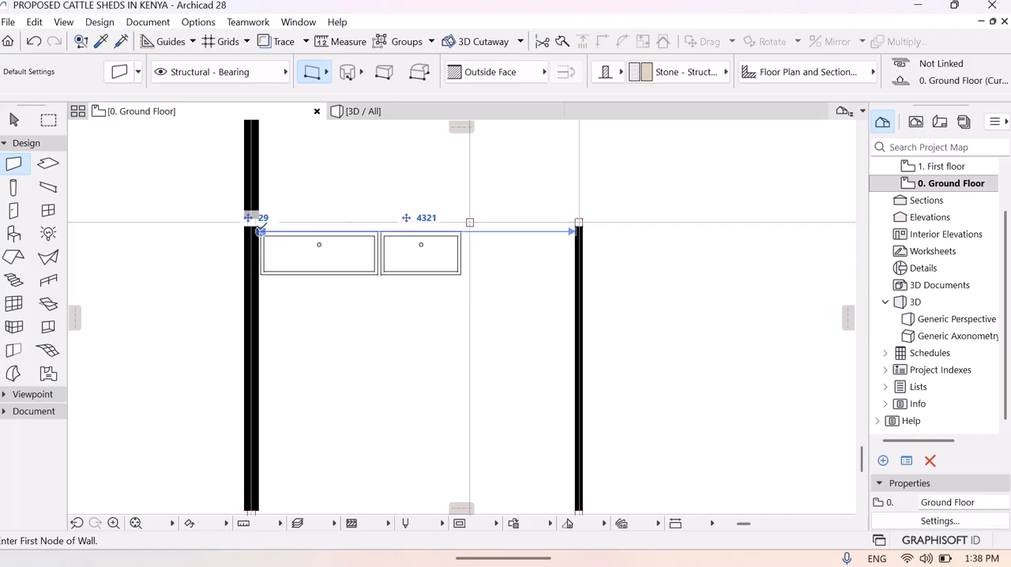
- Draw a wall about 2870 mm long along the Washtubs' upper edges and one about 760 mm long down their right end
left_click(260, 229)
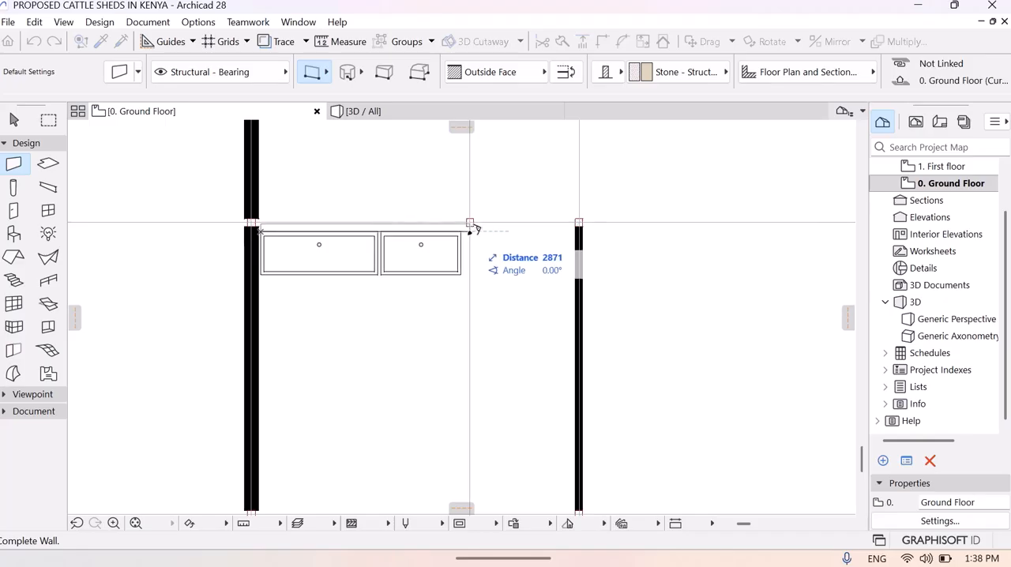
left_click(471, 228)
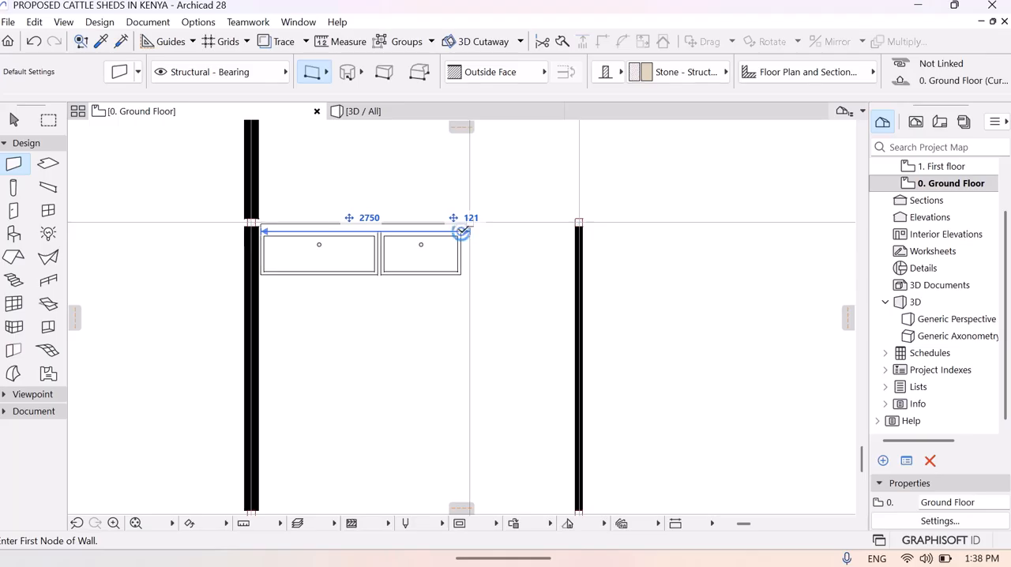
left_click(461, 231)
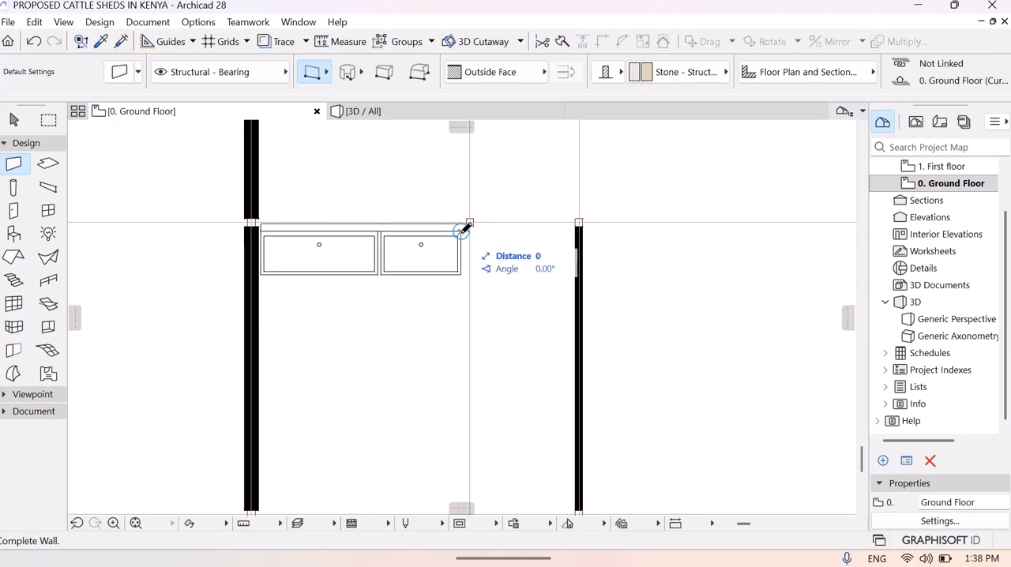
left_click(466, 285)
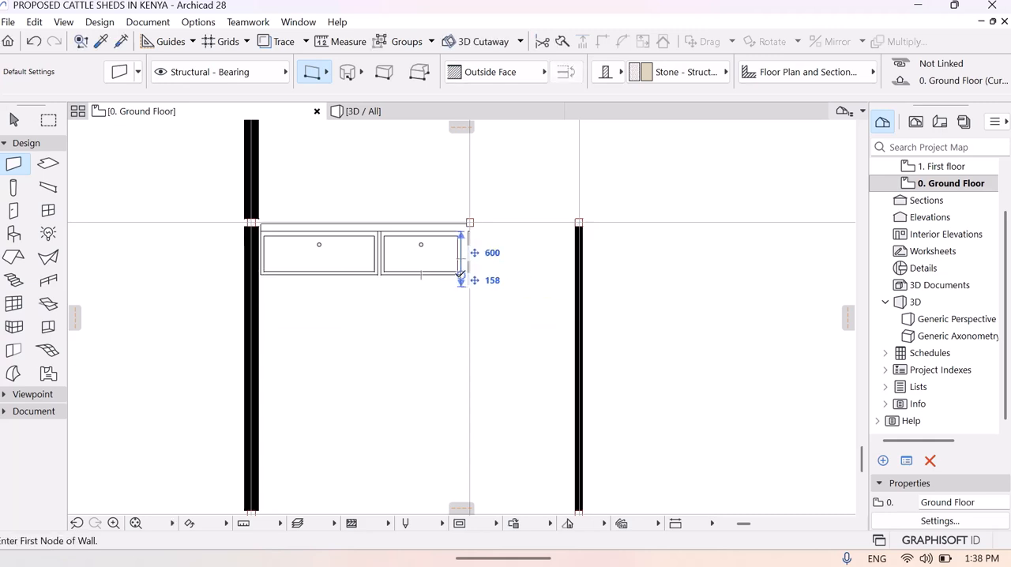
- Draw a wall about 2750 mm long along the Washtubs' lower edges, running from the short end wall to the stall's left wall
left_click(460, 275)
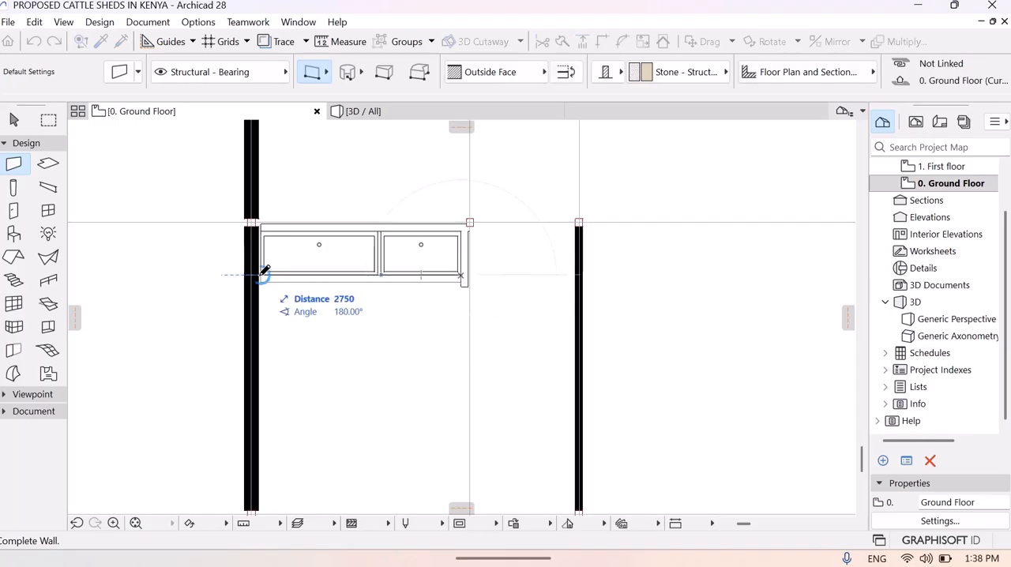
left_click(265, 274)
key("Escape")
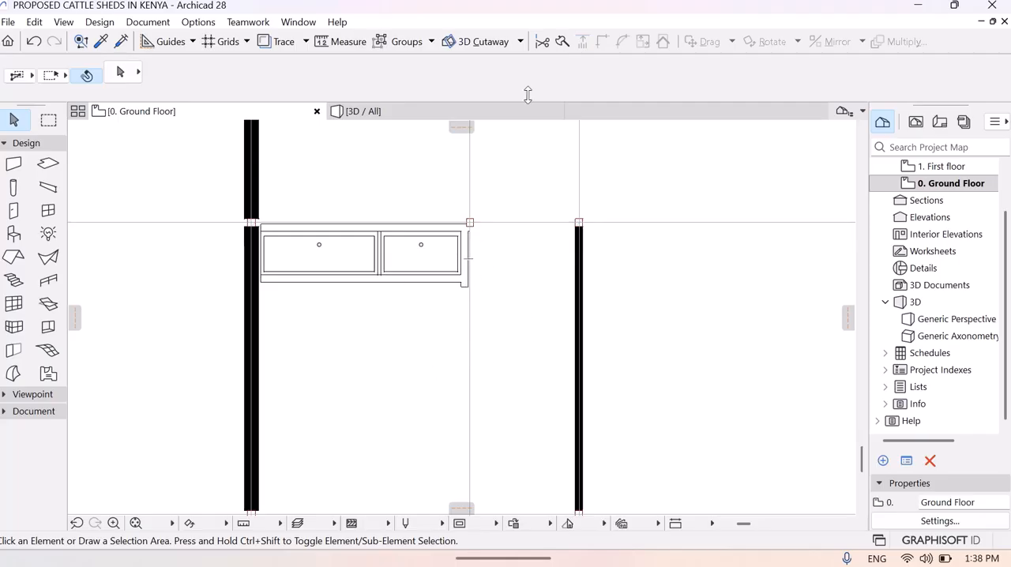
- Intersect the lower trough wall with the short end wall so they meet in a clean corner
left_click(425, 282)
left_click(376, 297)
left_click(352, 283)
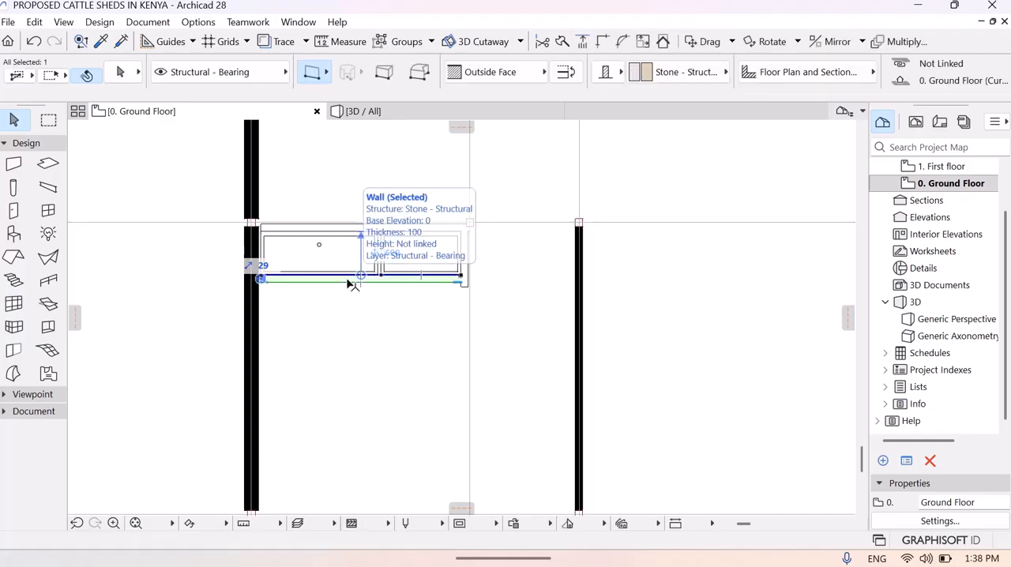
left_click(465, 275, "shift")
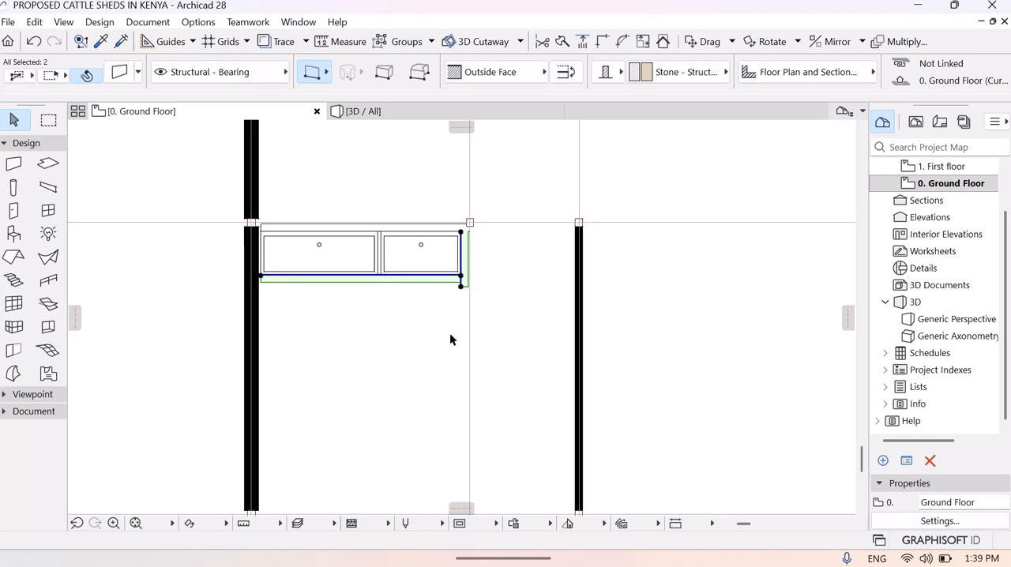
left_click(604, 49)
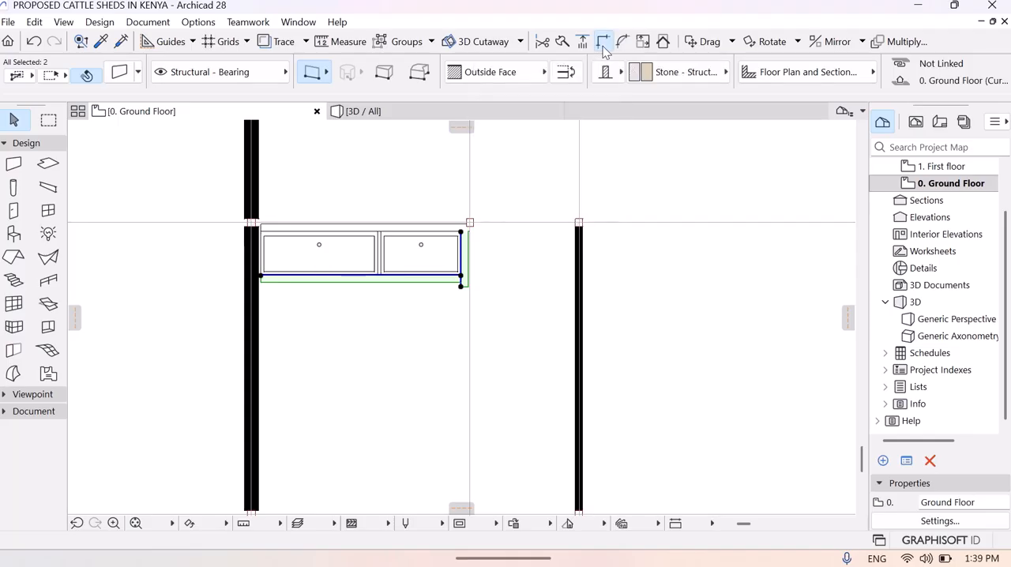
left_click(392, 312)
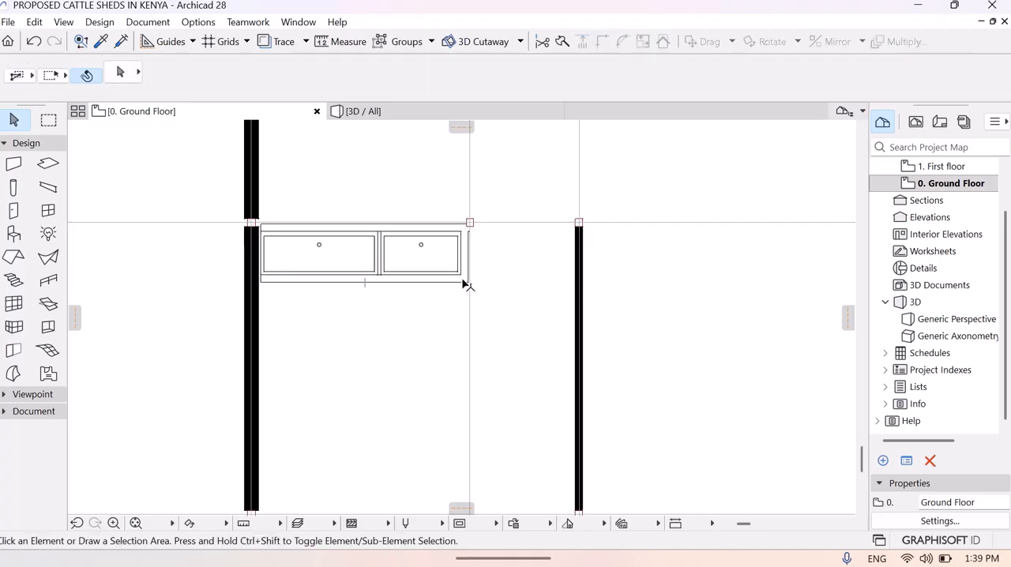
- Intersect the upper trough wall with the short end wall to close the enclosure's other corner
left_click(361, 229)
left_click(337, 234)
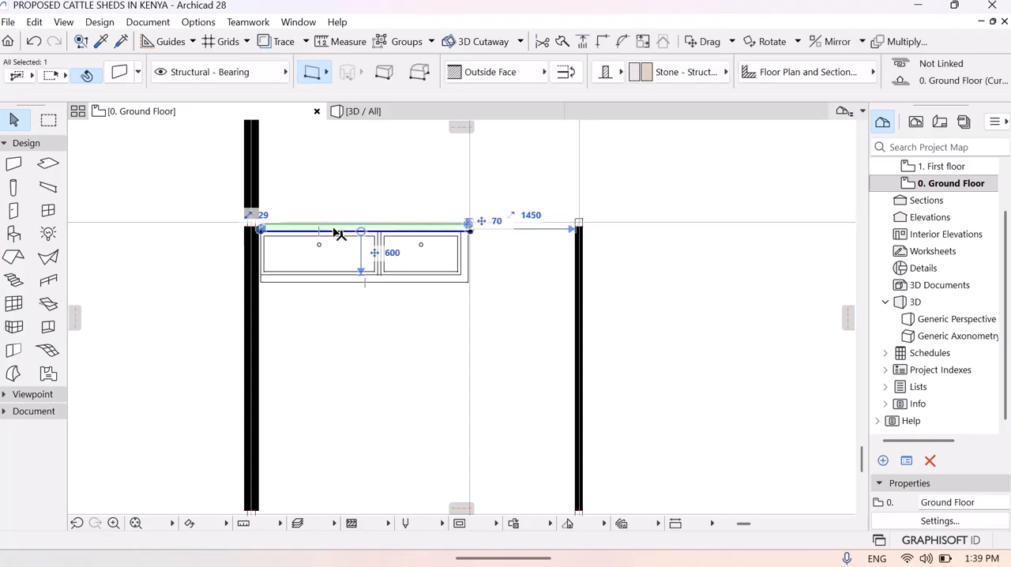
left_click(465, 269, "shift")
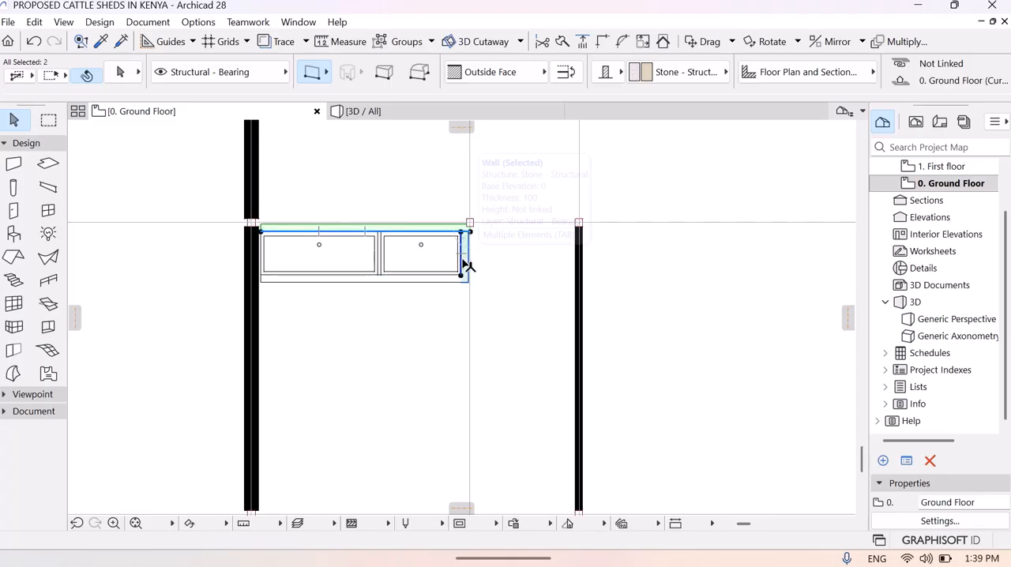
left_click(603, 43)
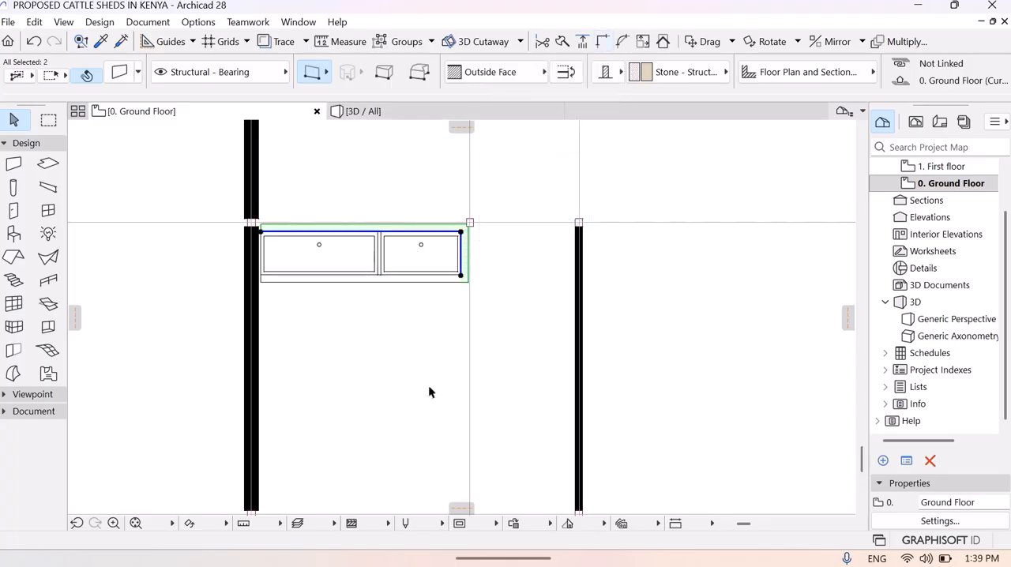
left_click(378, 377)
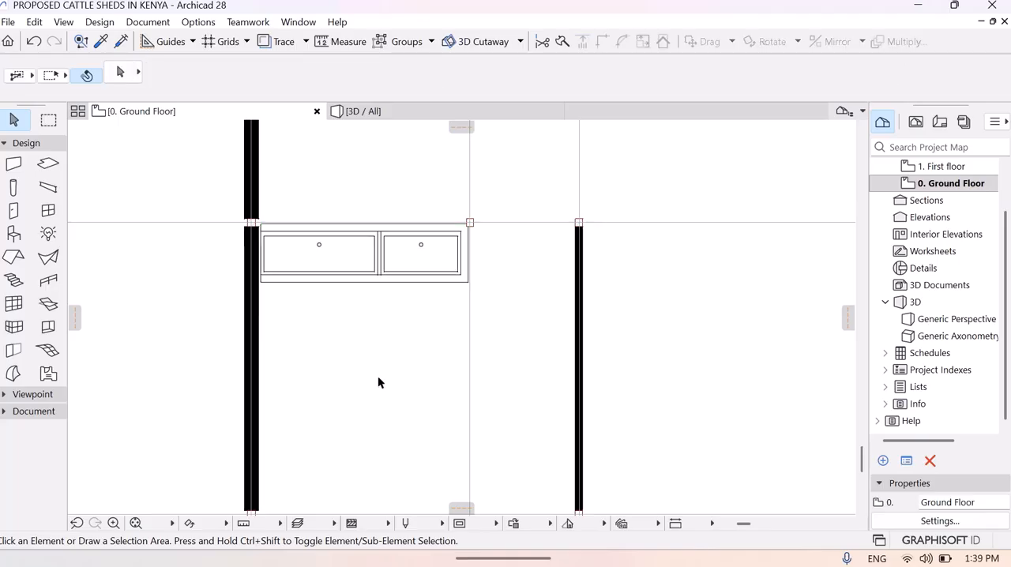
- Explore the shed in the 3D perspective and fly in to the corner stall to examine the walled Washtub trough
left_click(385, 111)
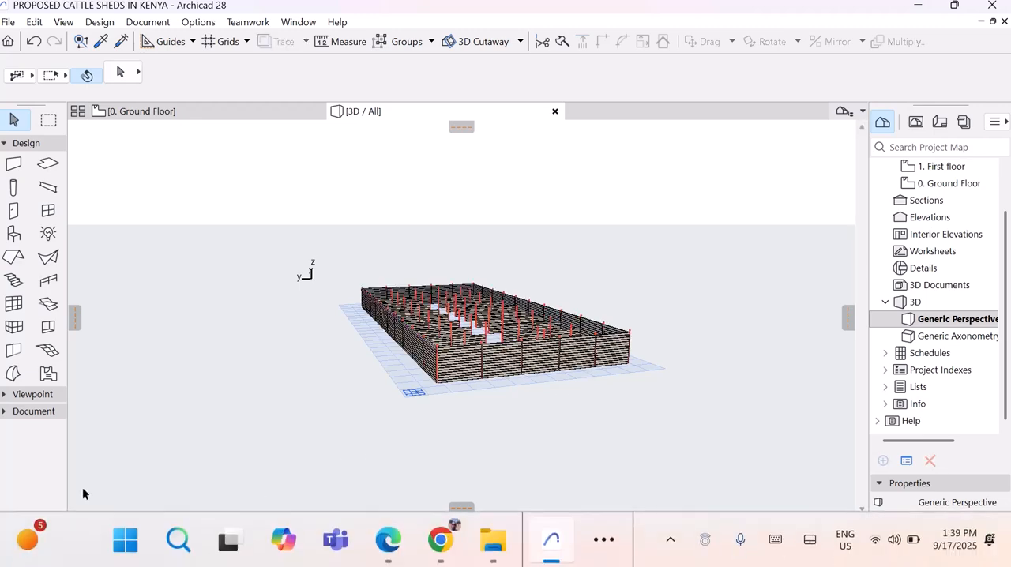
left_click(154, 522)
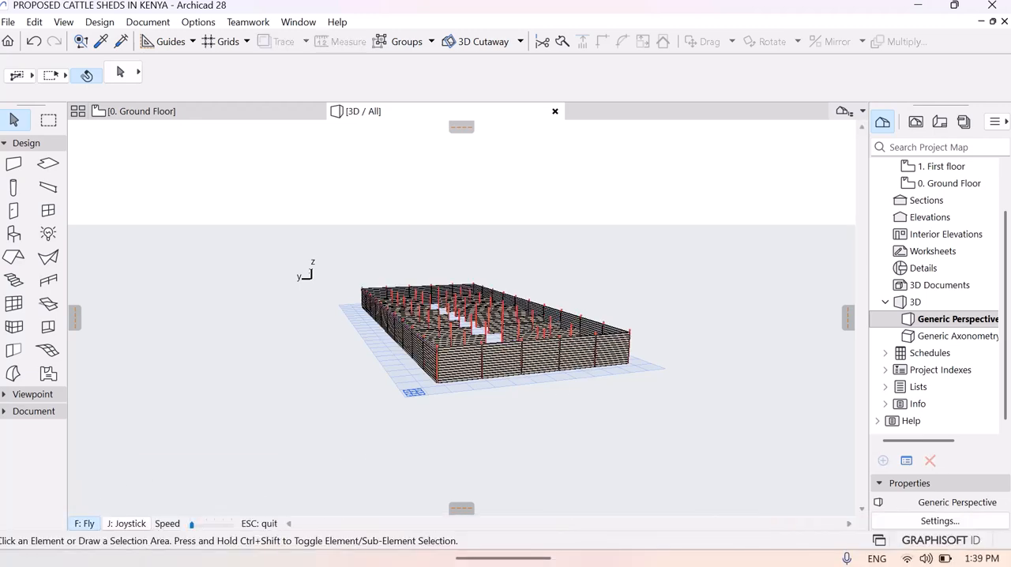
key("Up")
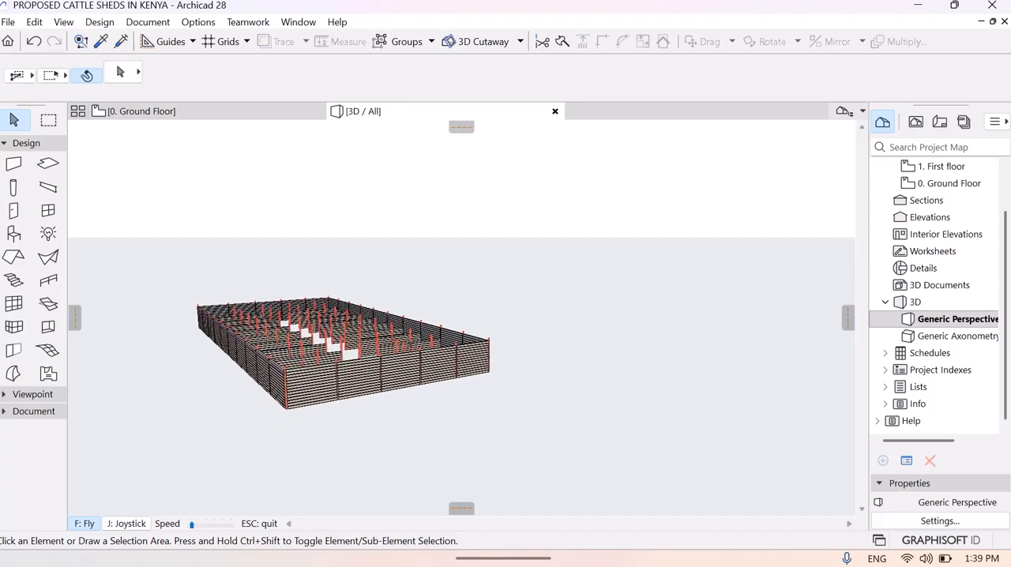
key("Up")
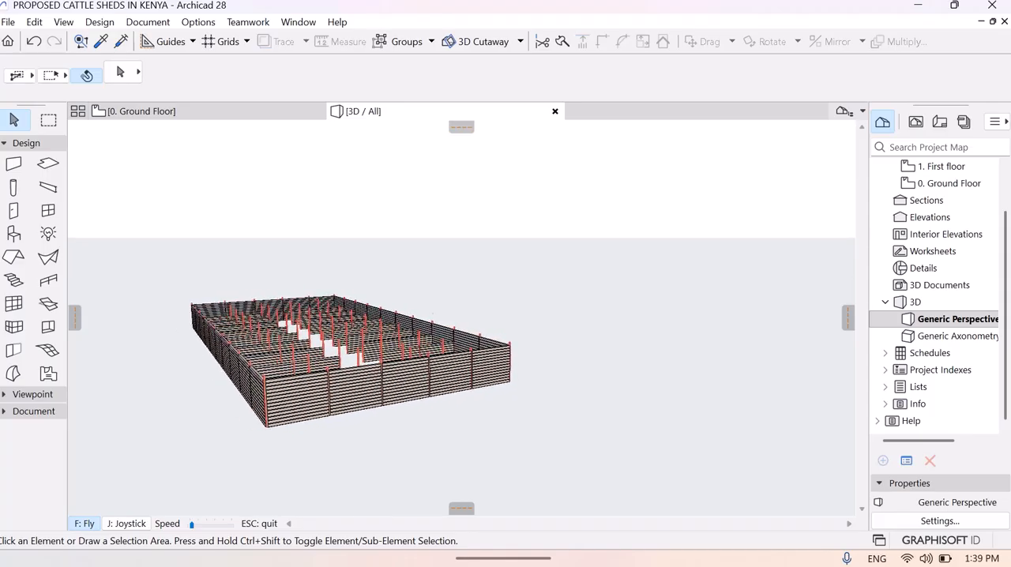
key("Up")
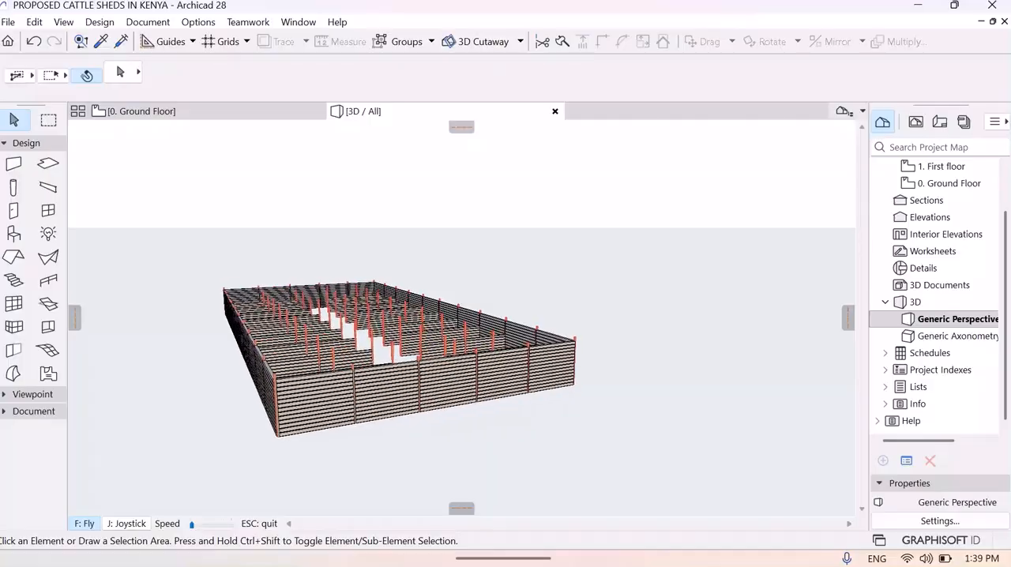
key("Up")
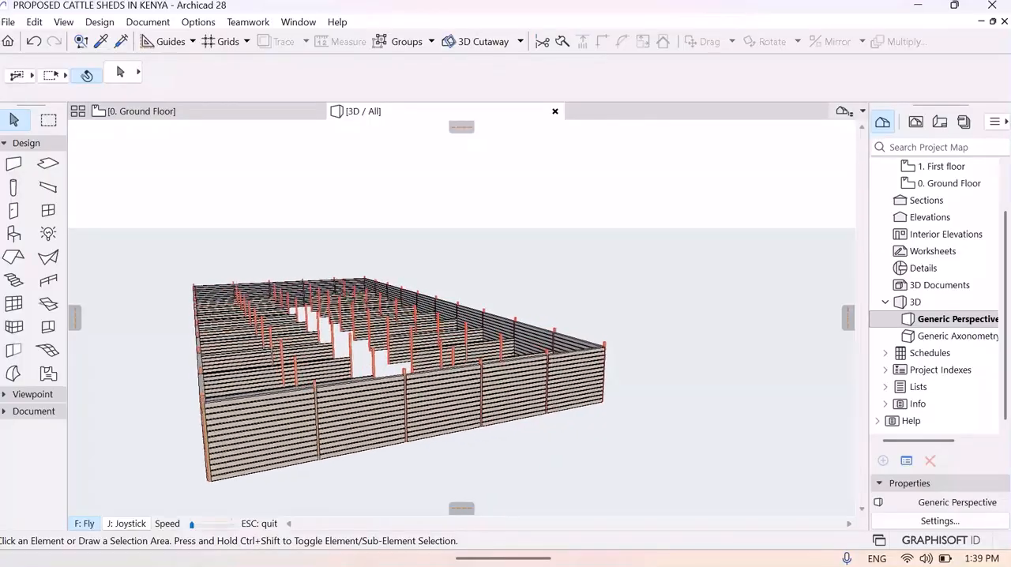
key("Up")
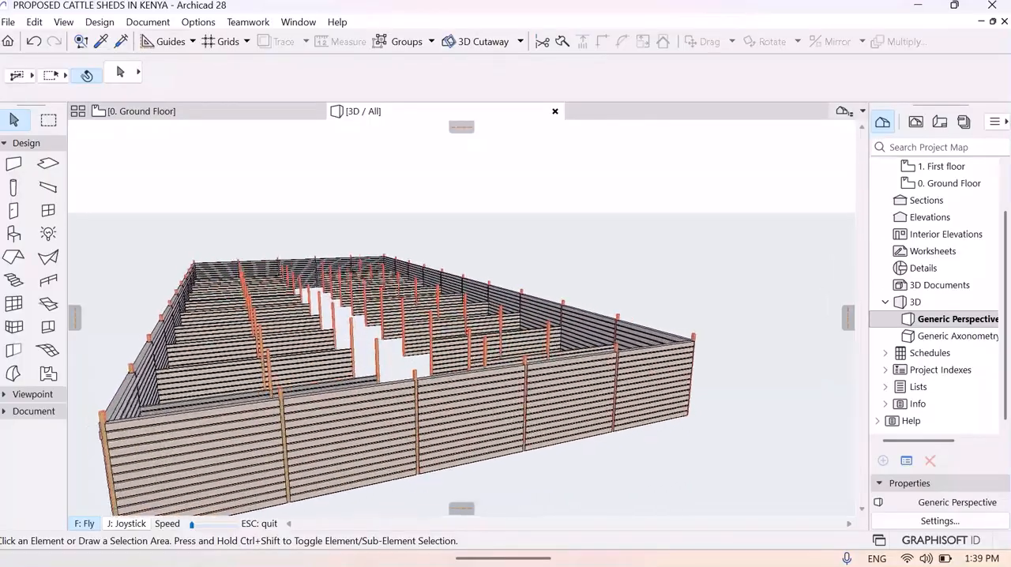
key("Up")
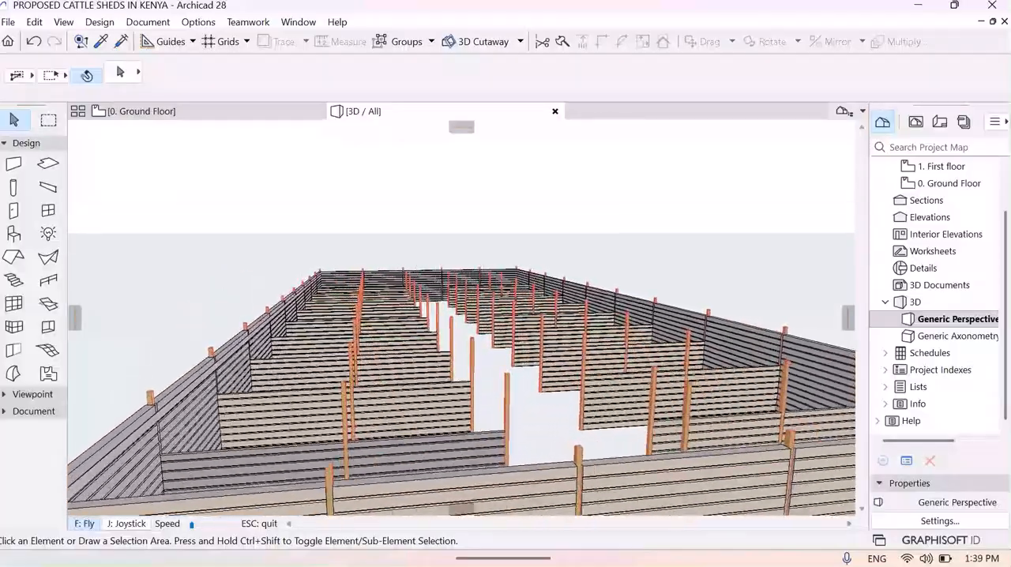
key("Up")
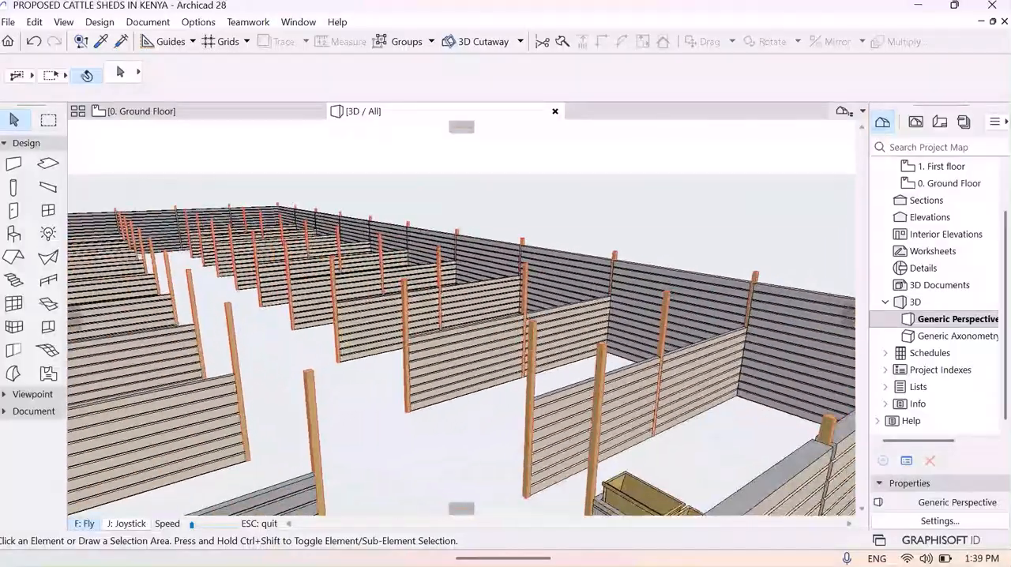
key("Up")
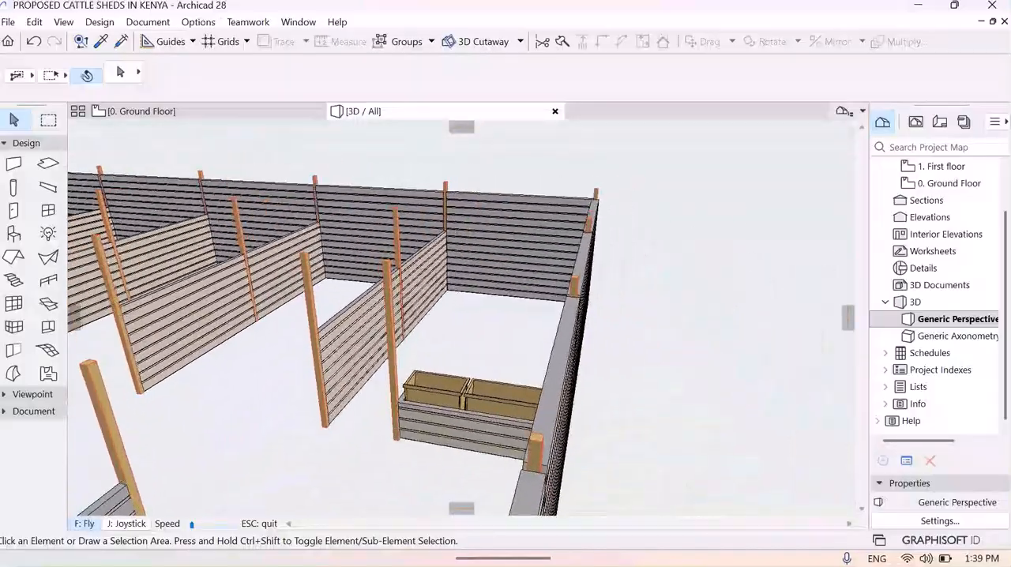
key("Up")
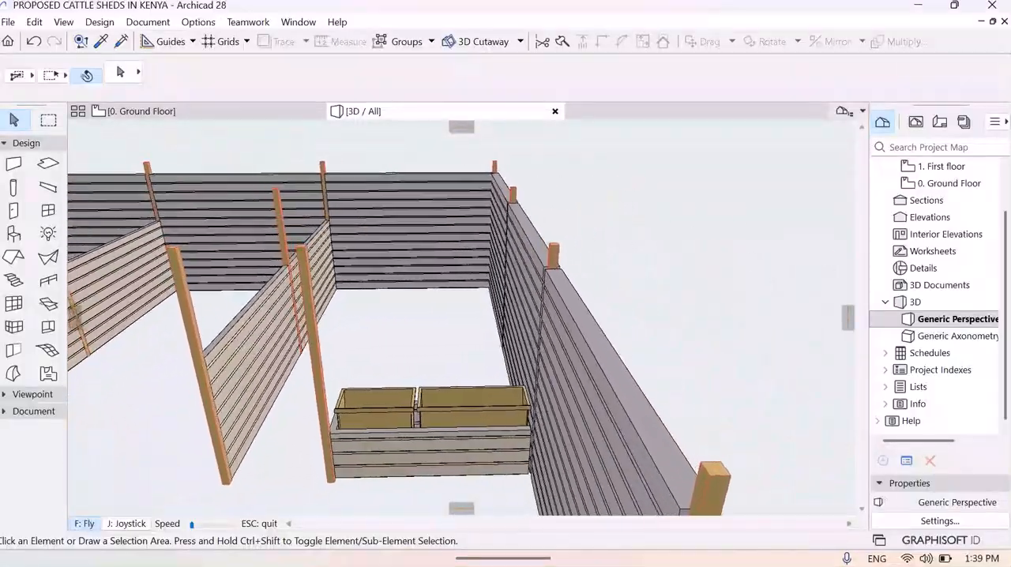
key("Up")
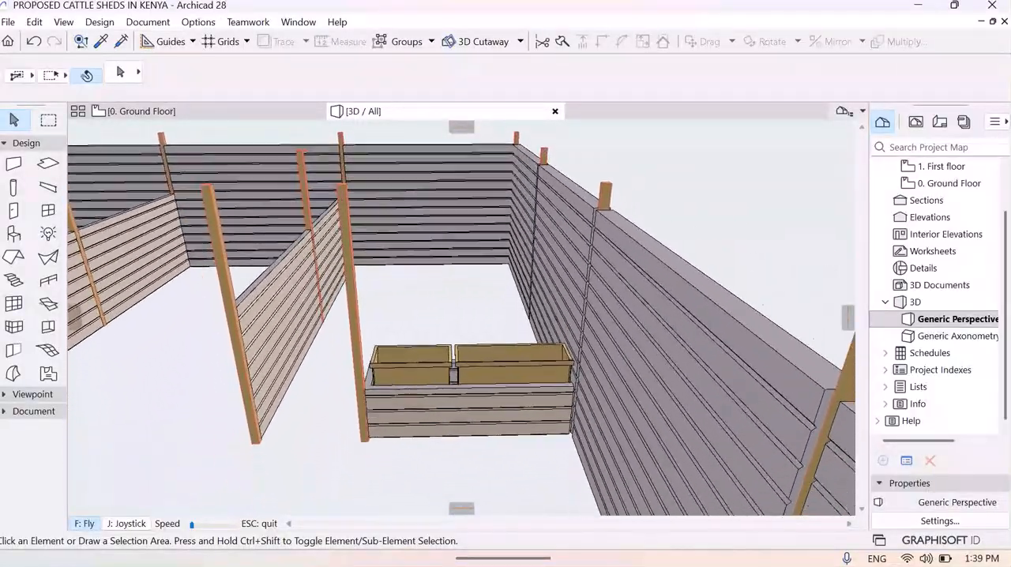
key("Up")
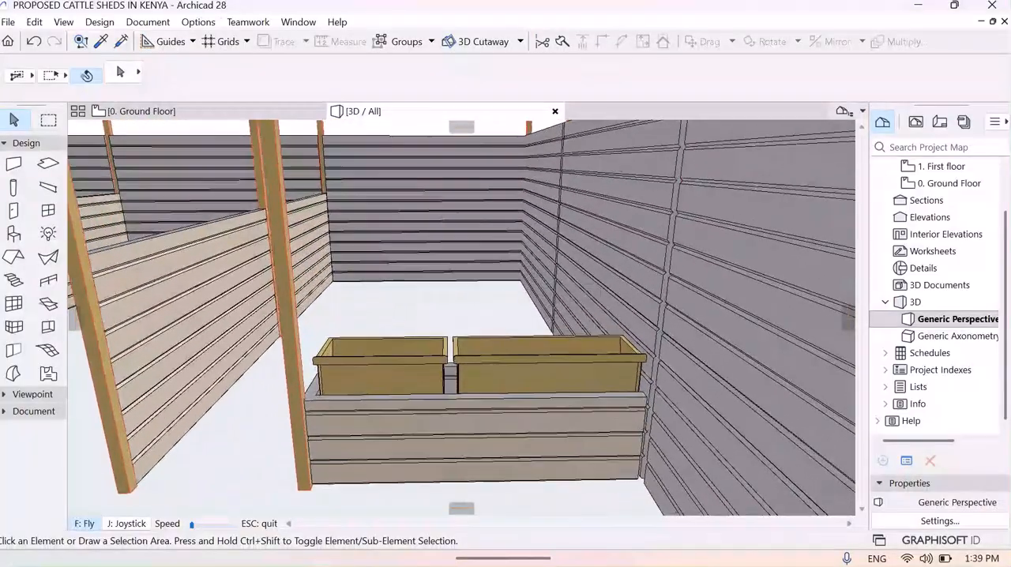
key("Up")
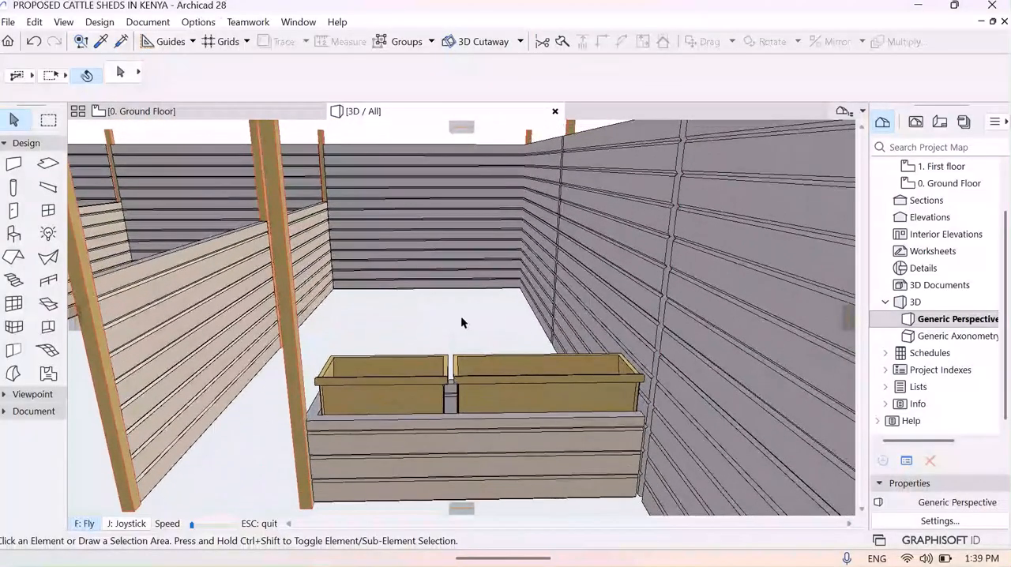
key("Escape")
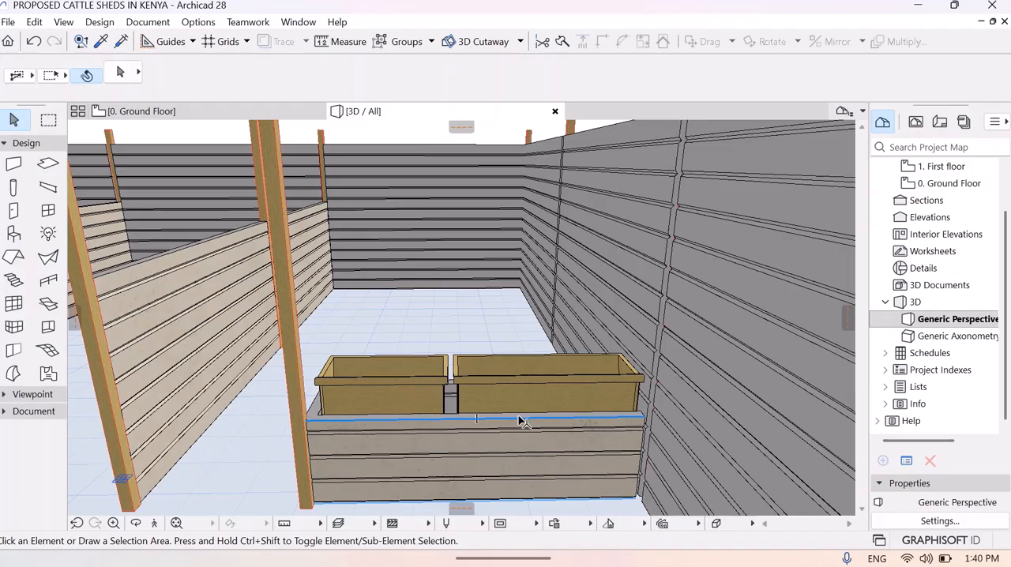
- Lower both Washtubs together by 270 mm along the vertical axis so they sit within the low walls
left_click(410, 391)
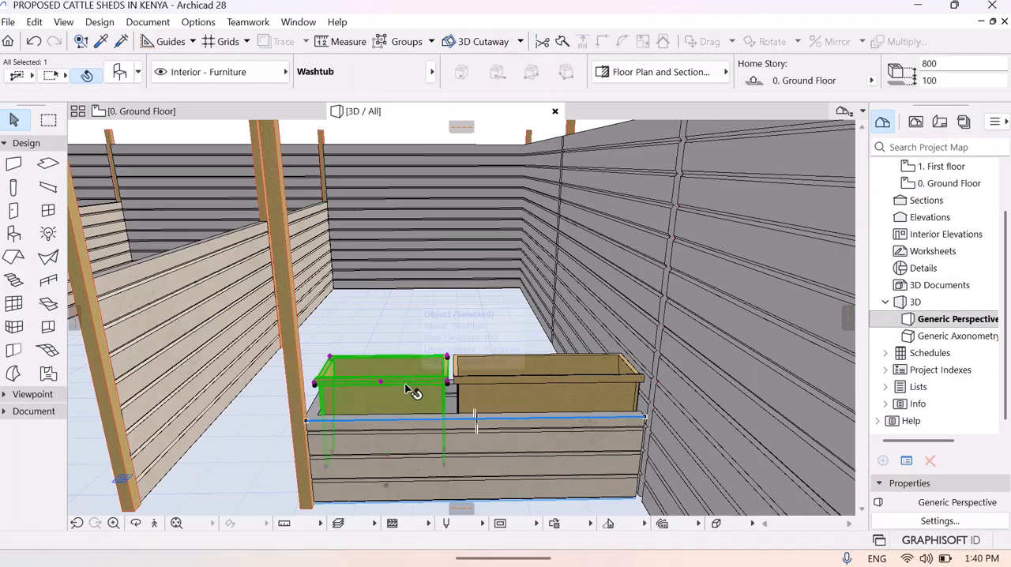
left_click(483, 387, "shift")
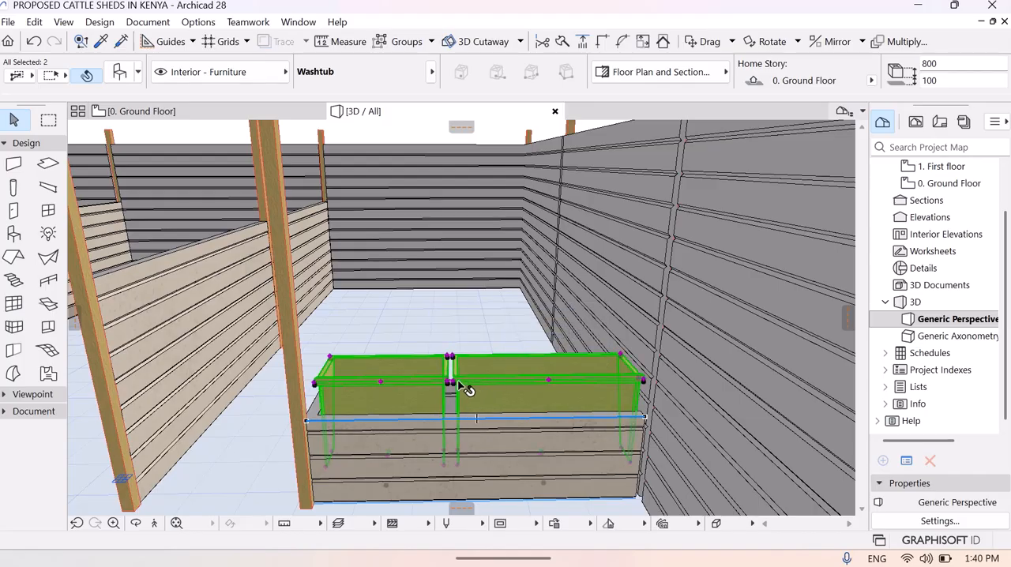
left_click(459, 385)
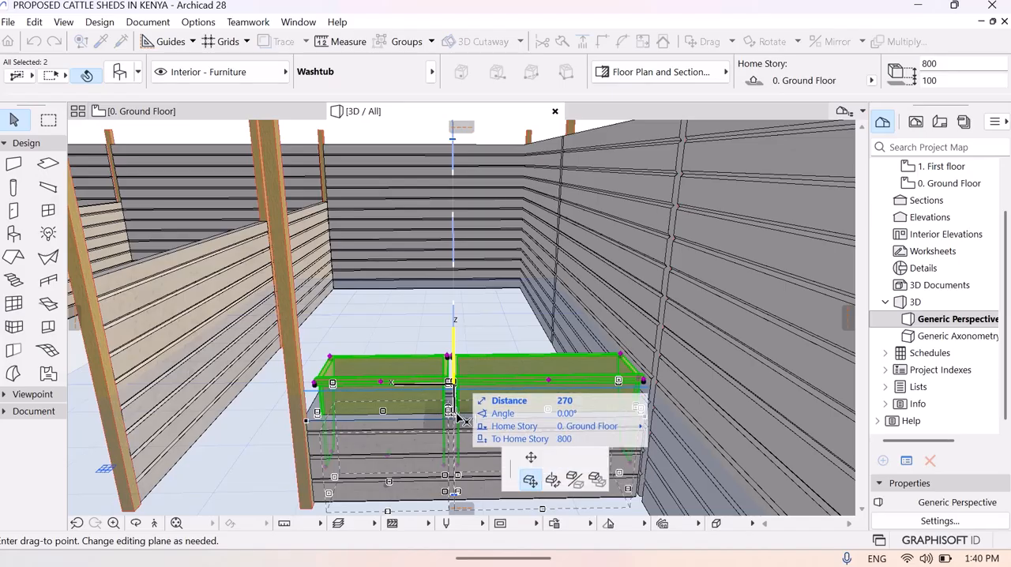
left_click(458, 417)
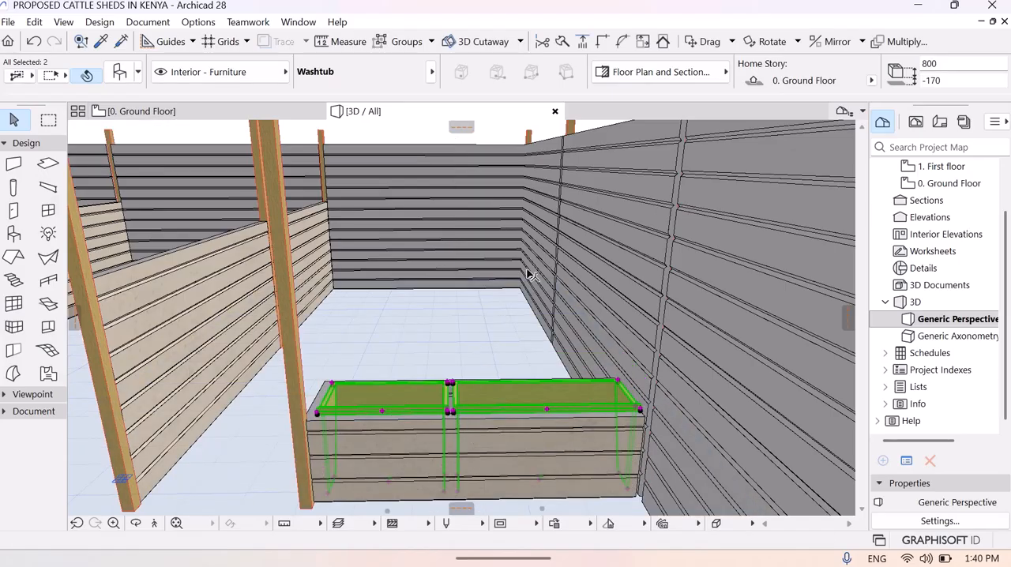
key("Escape")
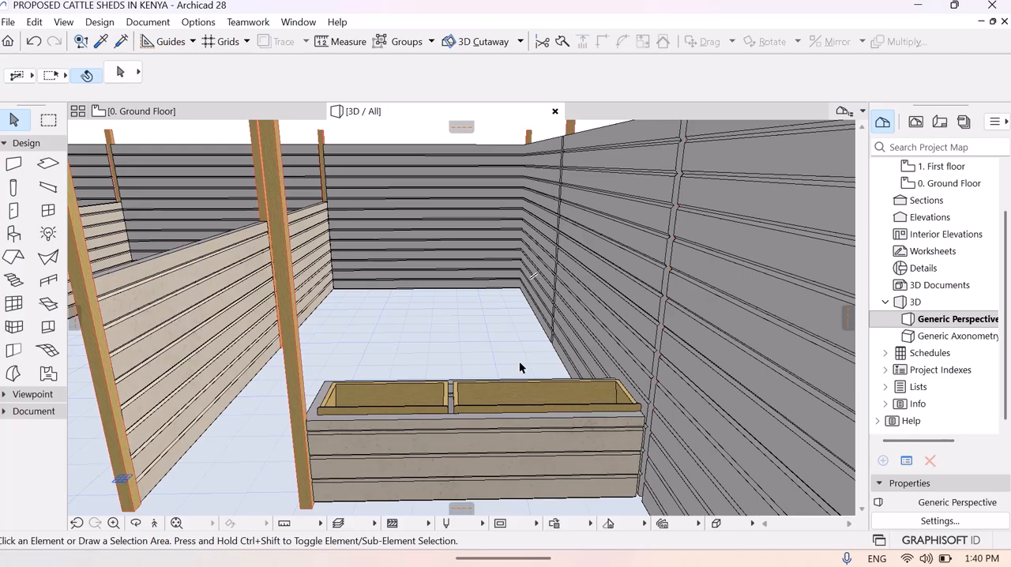
- Fly around the trough and neighbouring stalls in 3D to examine the lowered Washtubs, and return to the ground floor plan
left_click(156, 524)
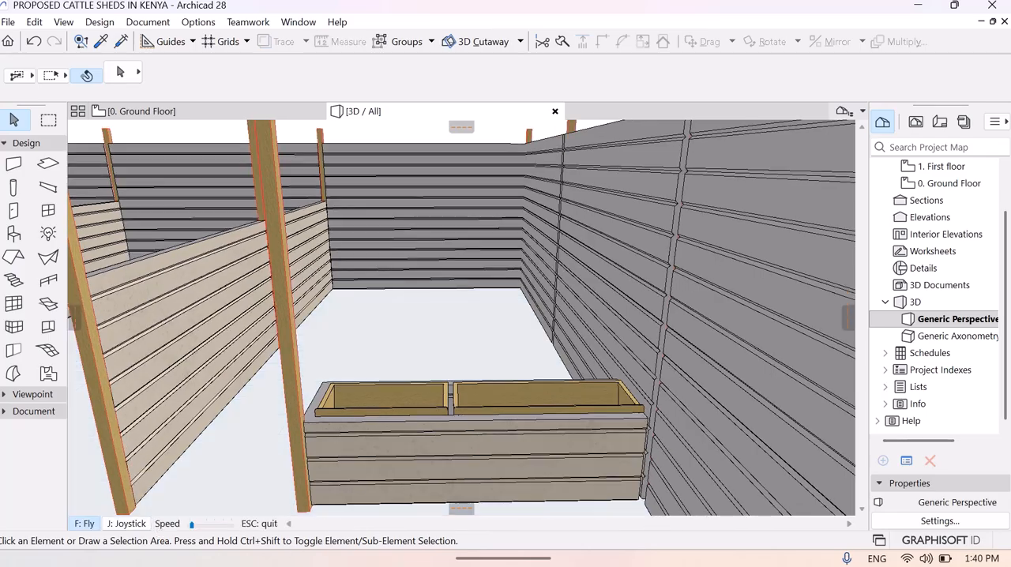
key("Up")
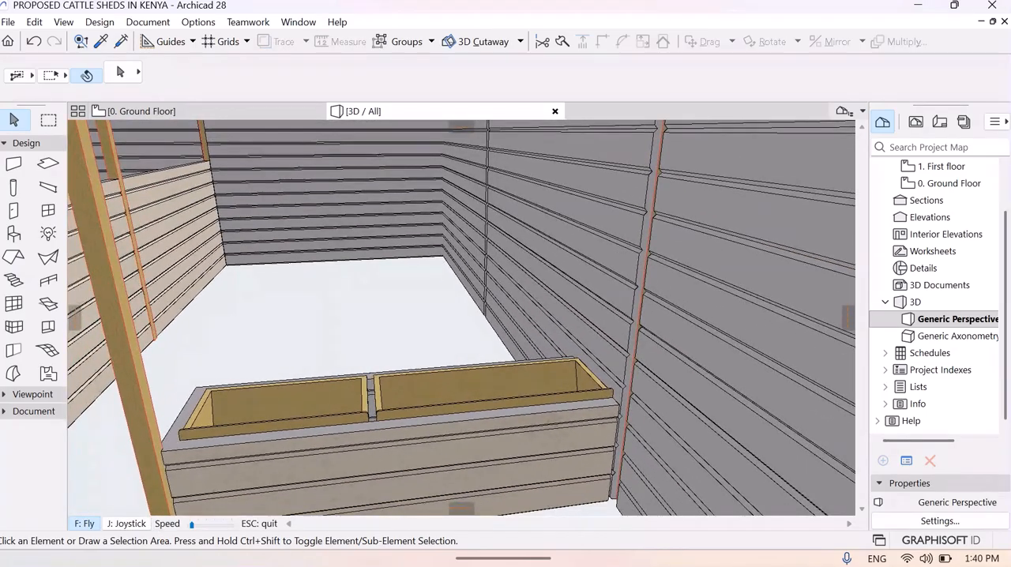
key("Left")
key("Left")
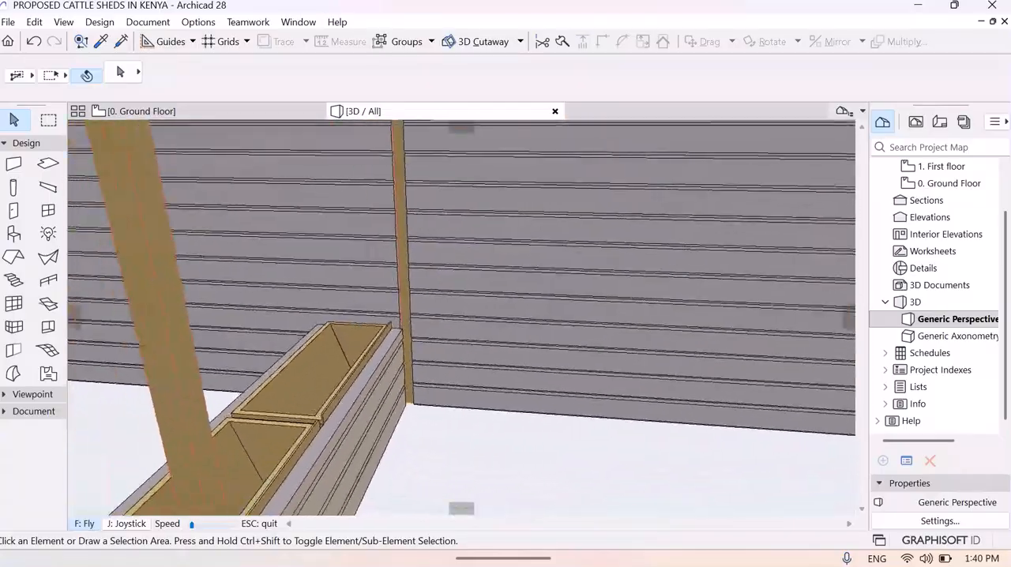
key("Left")
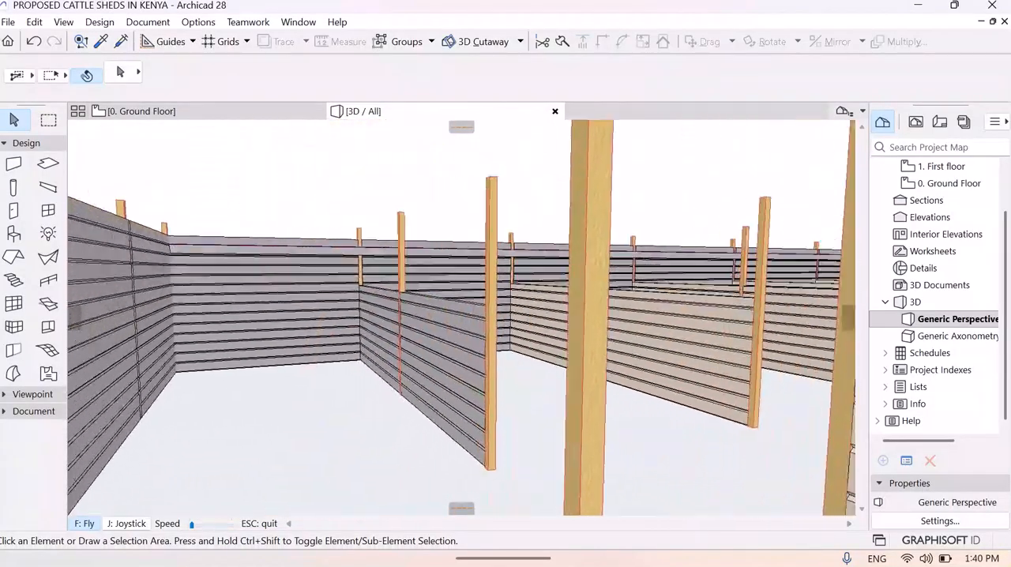
key("Left")
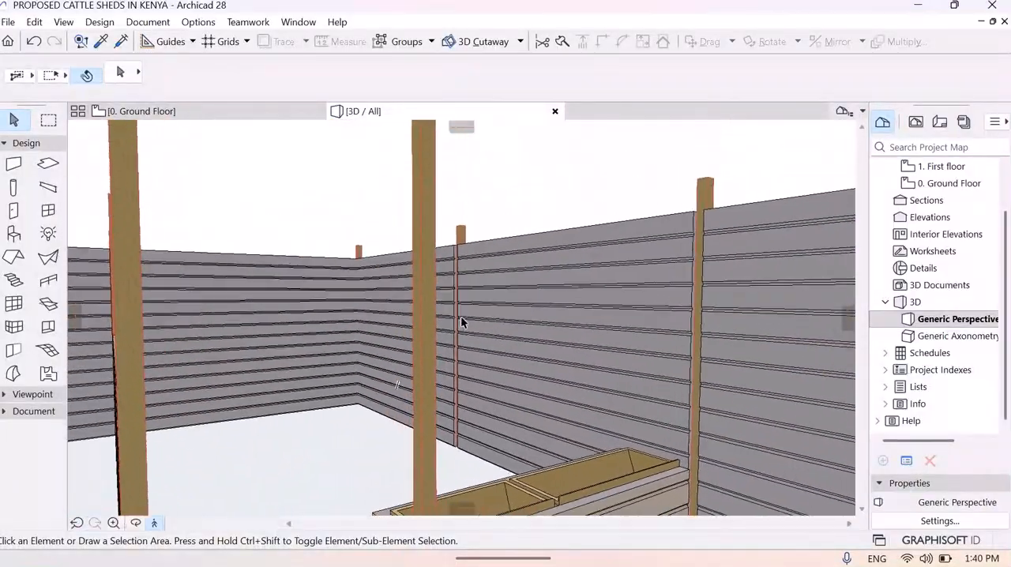
key("Escape")
left_click(161, 113)
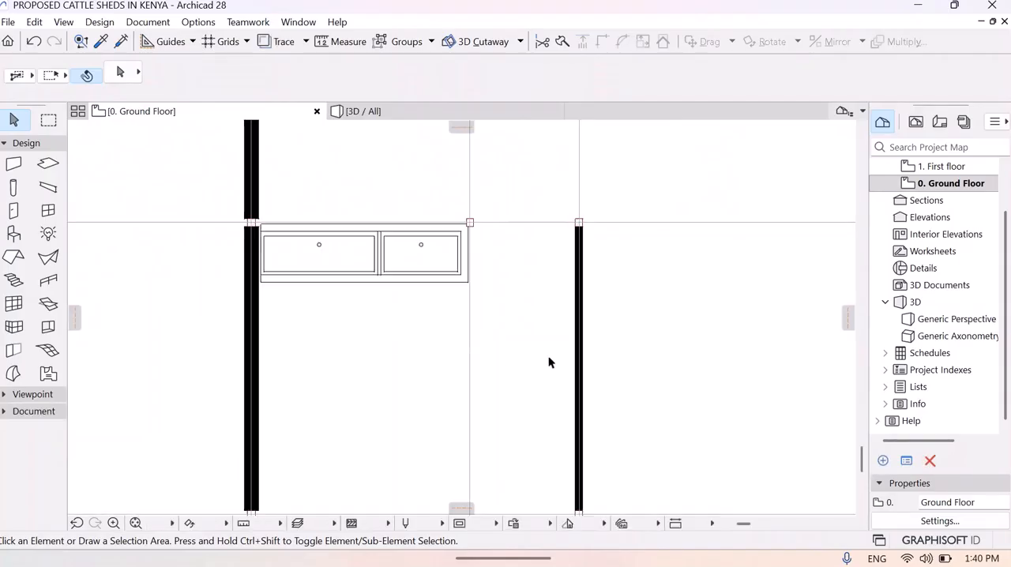
middle_click_drag(551, 361, 390, 381)
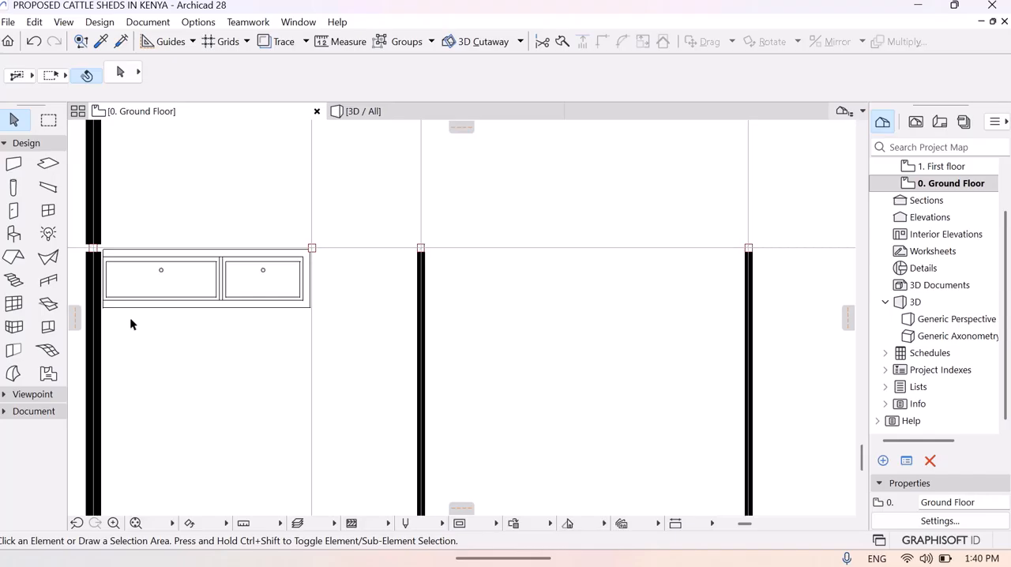
left_click(158, 302)
left_click(163, 301)
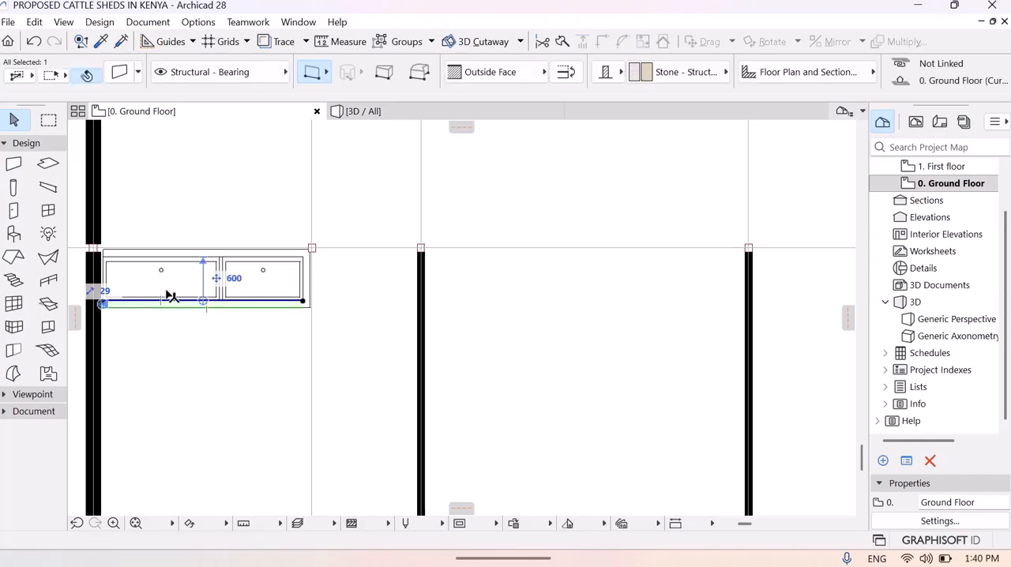
left_click(170, 278, "shift")
left_click_drag(203, 254, 243, 271)
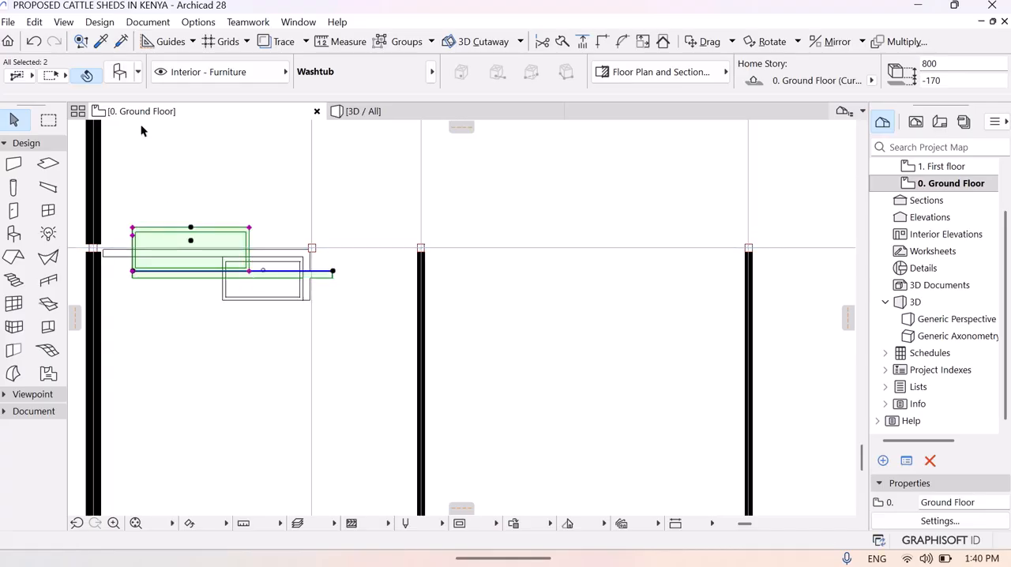
left_click(33, 43)
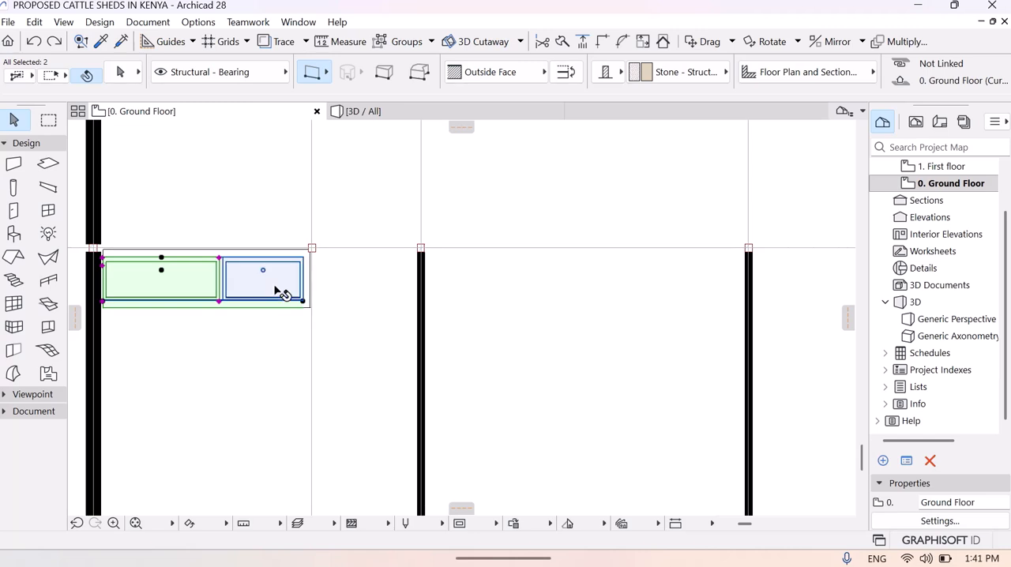
left_click(306, 279, "shift")
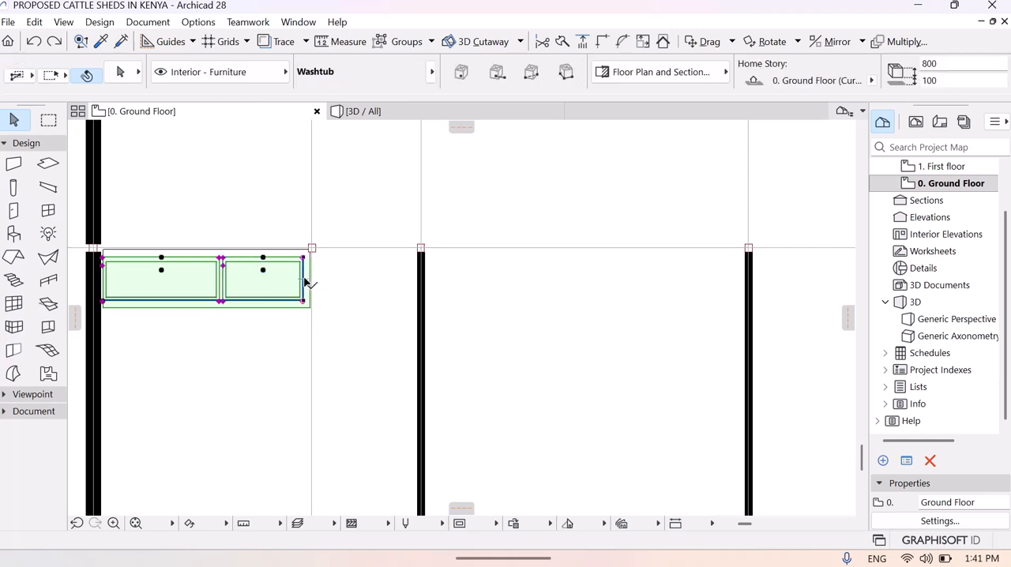
left_click(194, 250, "shift")
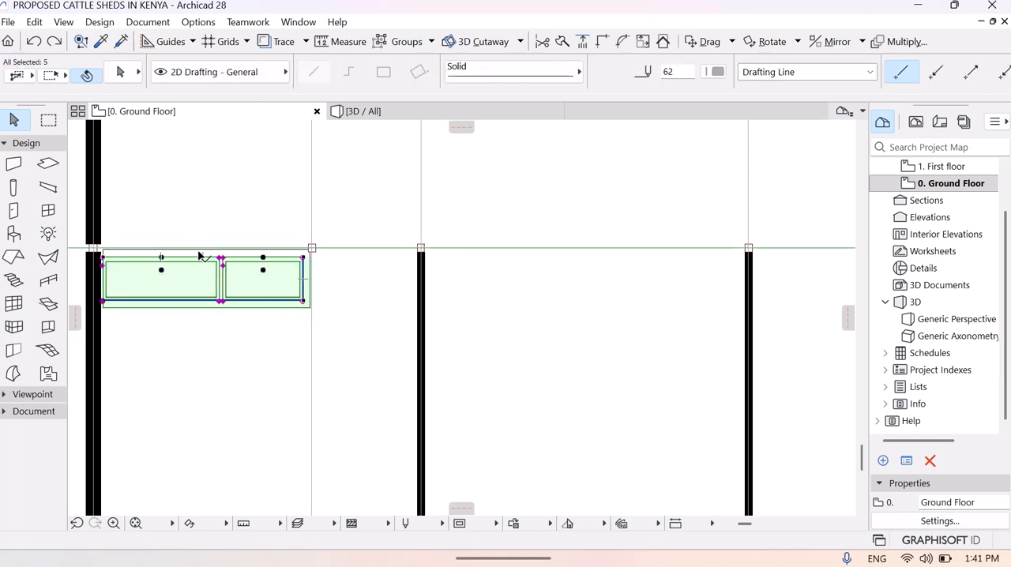
left_click(203, 259, "shift")
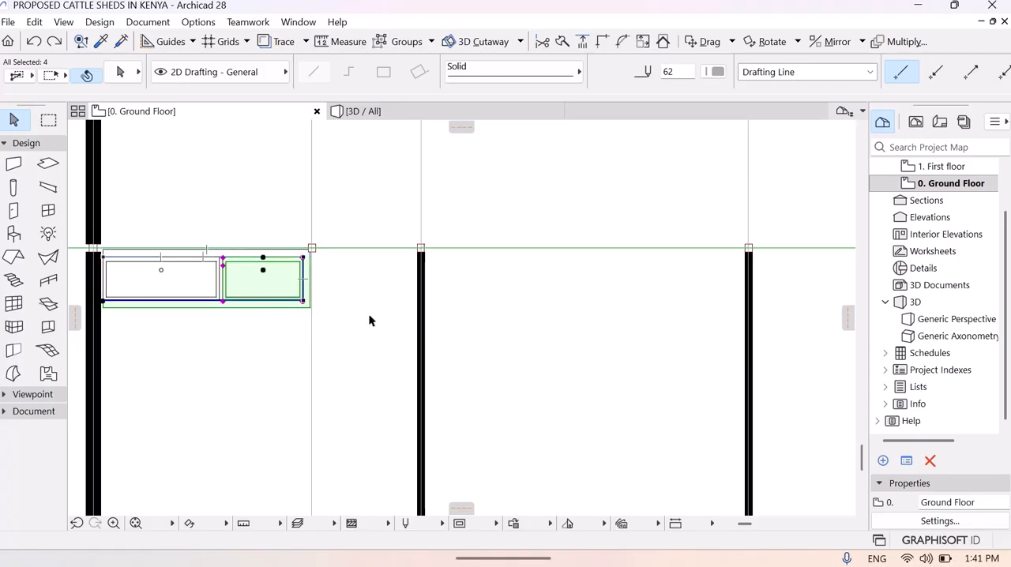
left_click(221, 376)
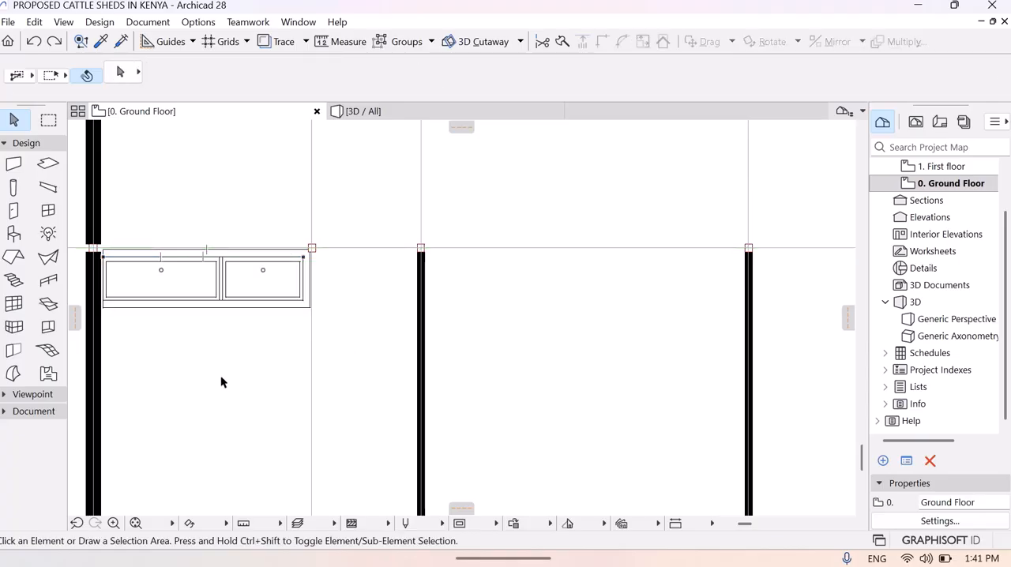
- Select both Washtubs together with the three low walls that enclose the trough in the corner stall
left_click(193, 303)
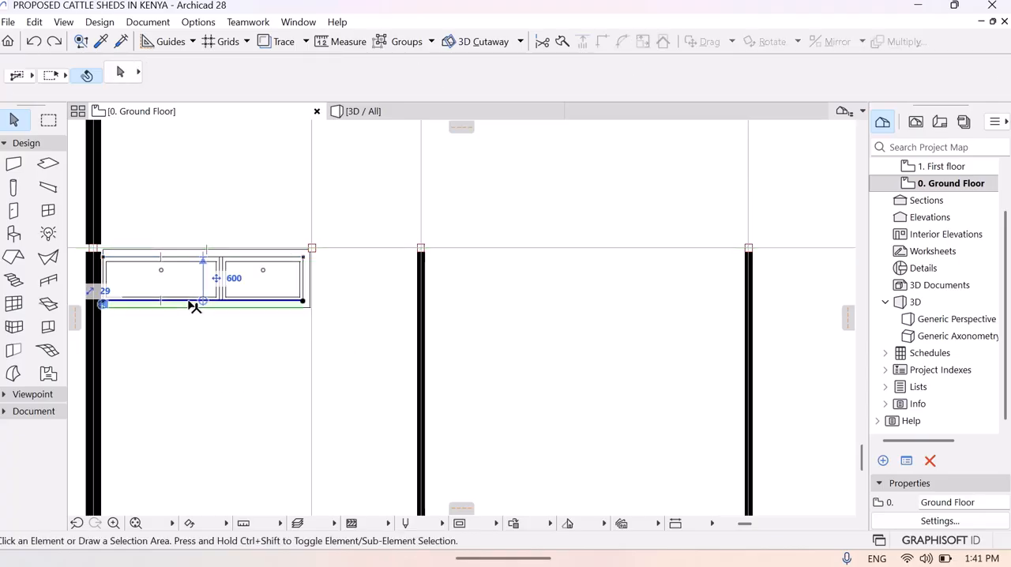
left_click(202, 264, "shift")
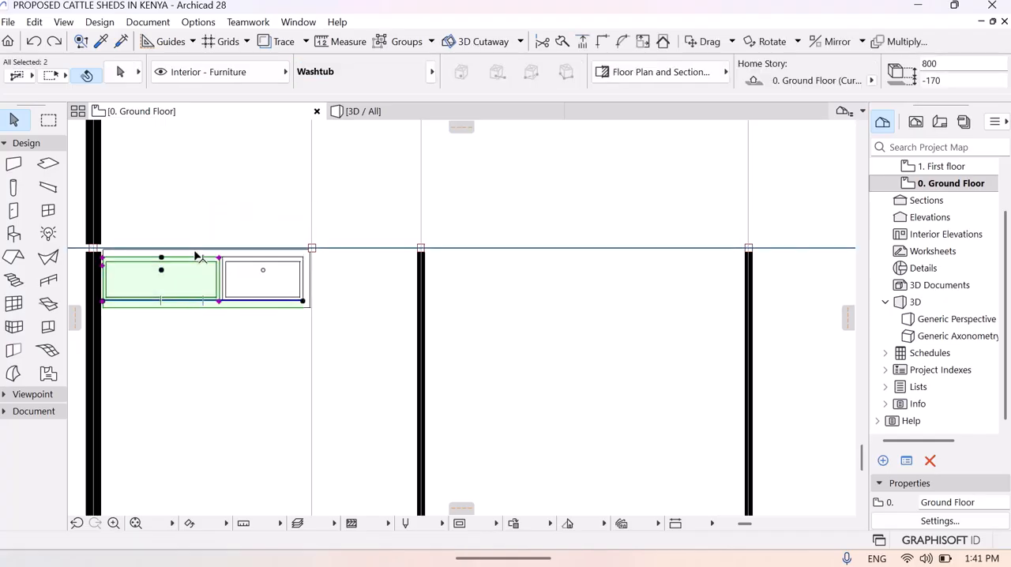
left_click(254, 259, "shift")
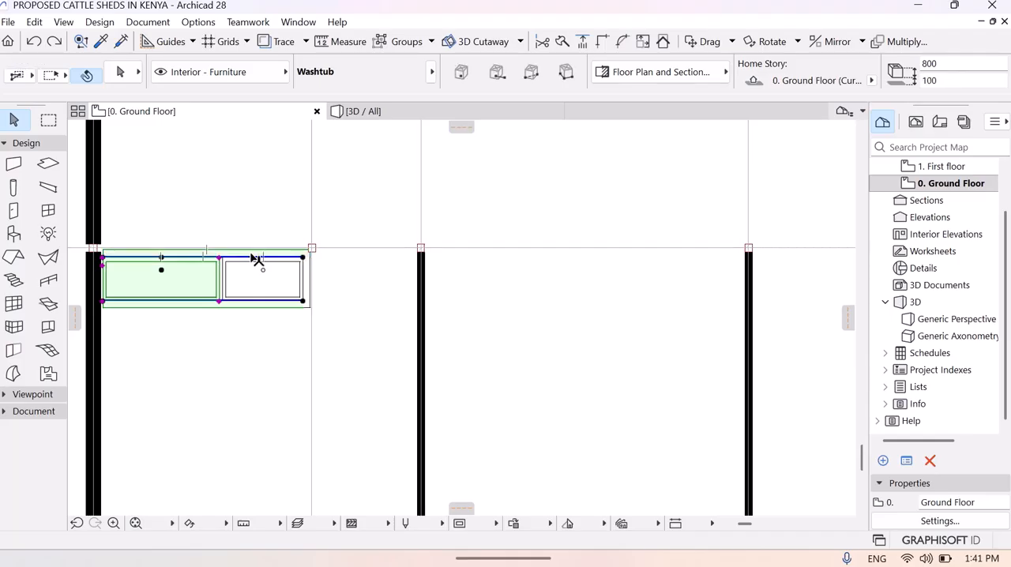
left_click(310, 288, "shift")
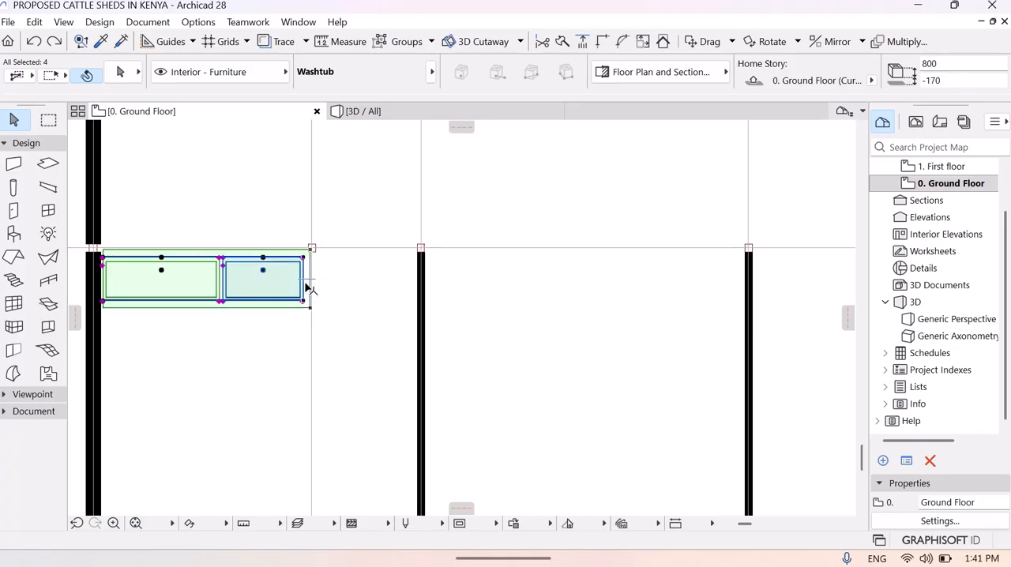
left_click(306, 283)
left_click(305, 285, "shift")
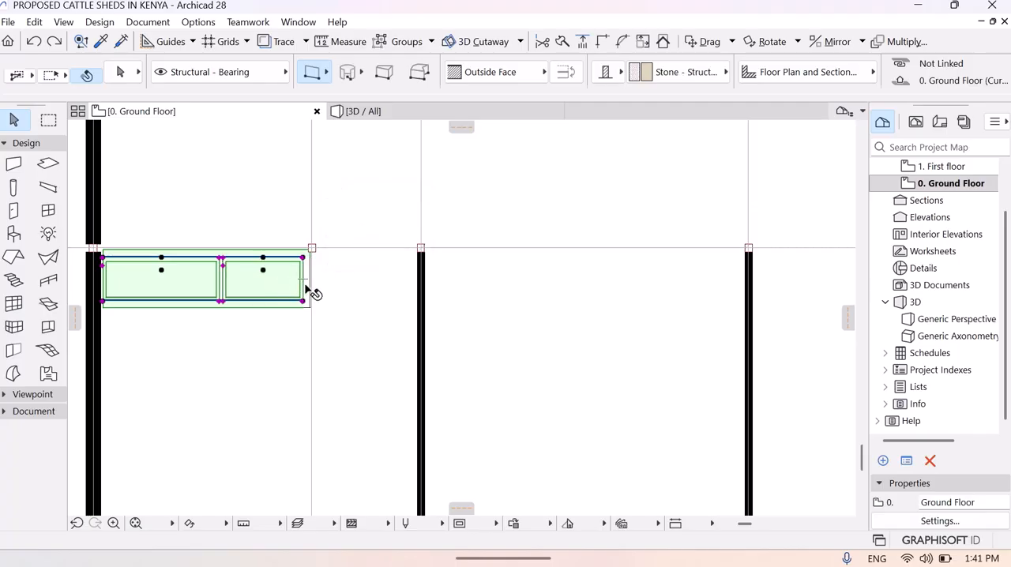
left_click(305, 287, "shift")
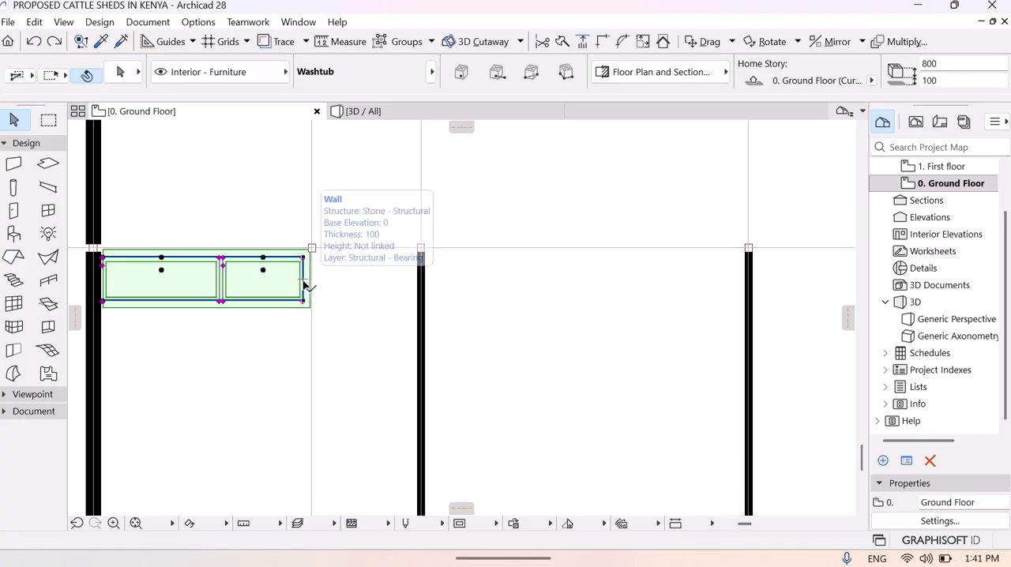
- Try placing a single copy of the selected walled trough in the neighbouring stall, and undo it
right_click(184, 286)
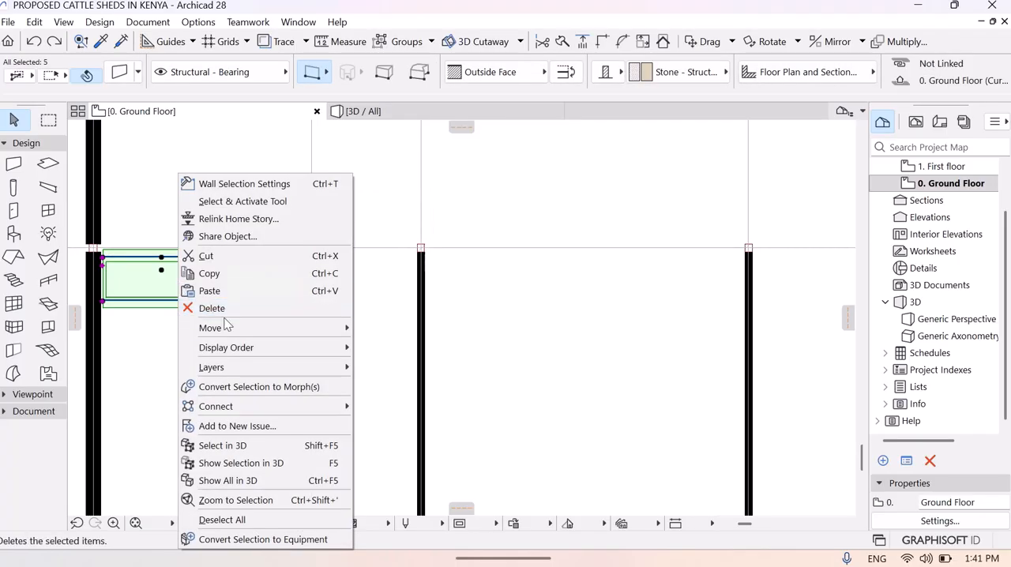
mouse_move(239, 332)
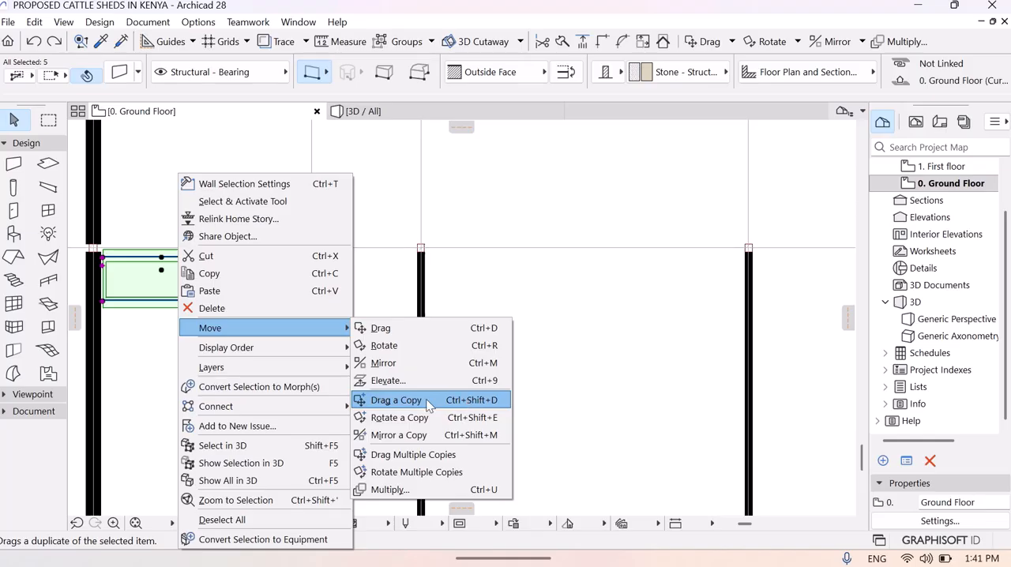
left_click(399, 399)
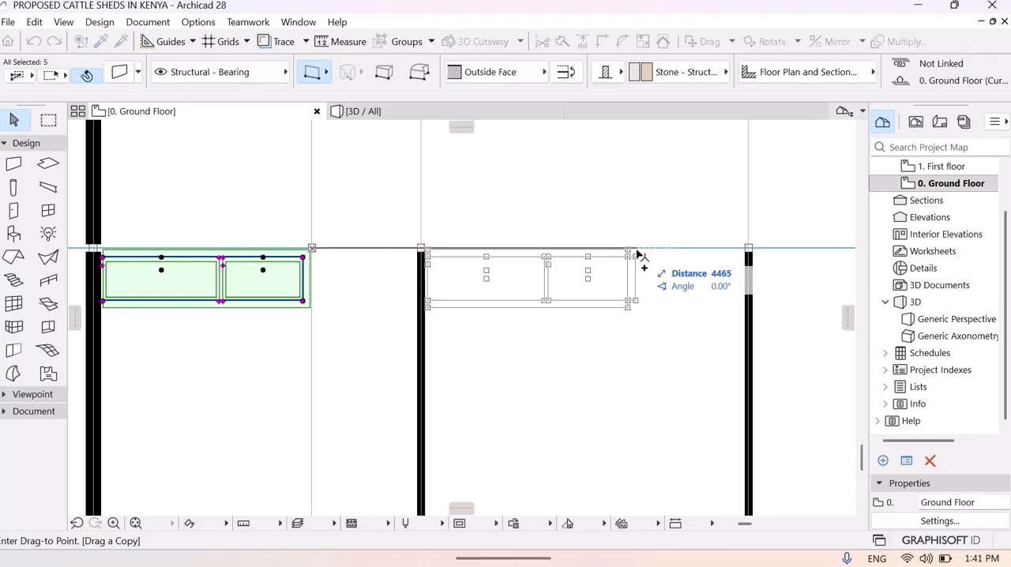
left_click(636, 252)
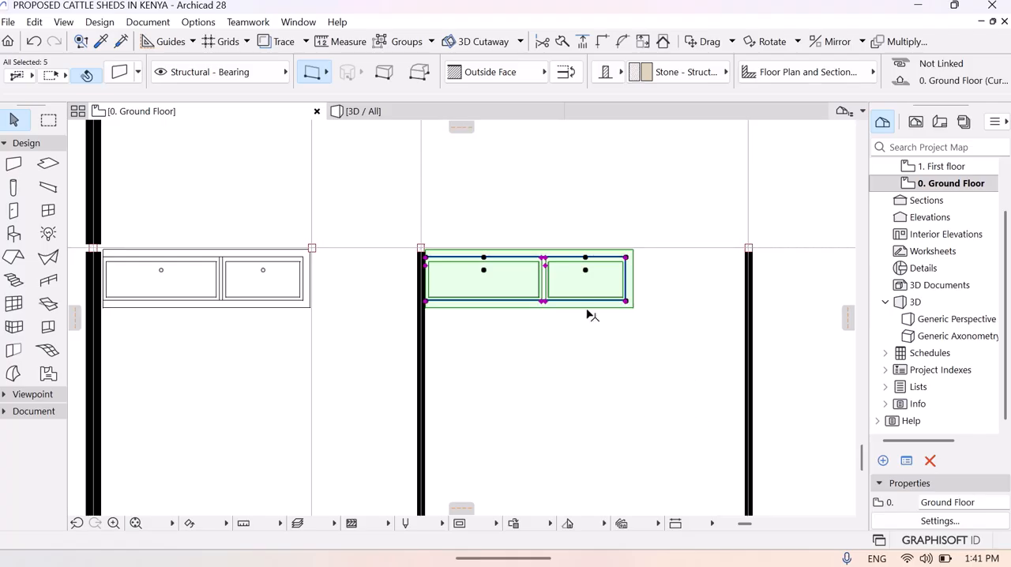
left_click(35, 42)
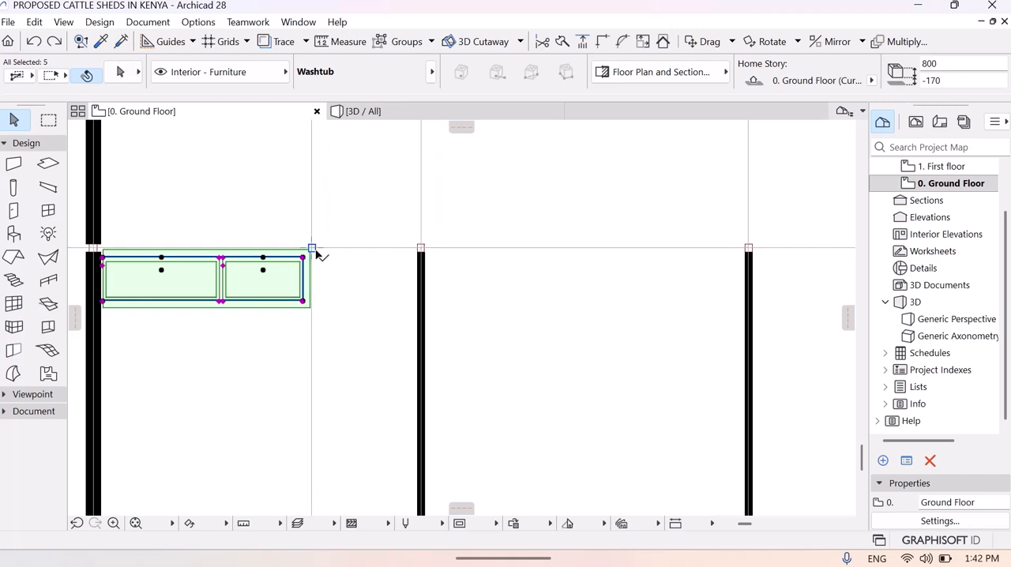
- Add the column at the trough's outer corner to the selection and place the first of multiple copies about 4428 mm along in the neighbouring stall
key("ctrl+a")
right_click(236, 294)
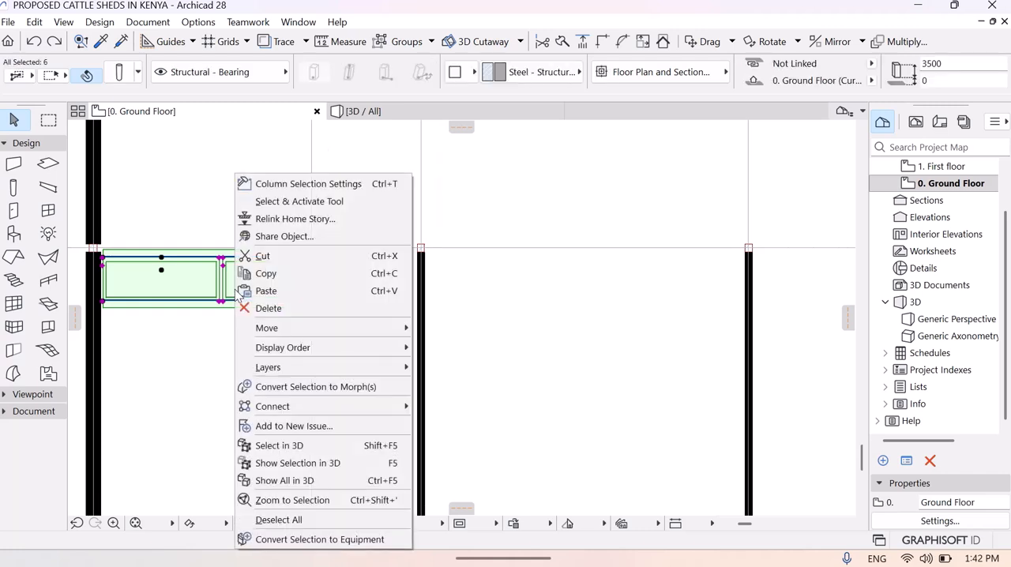
mouse_move(375, 337)
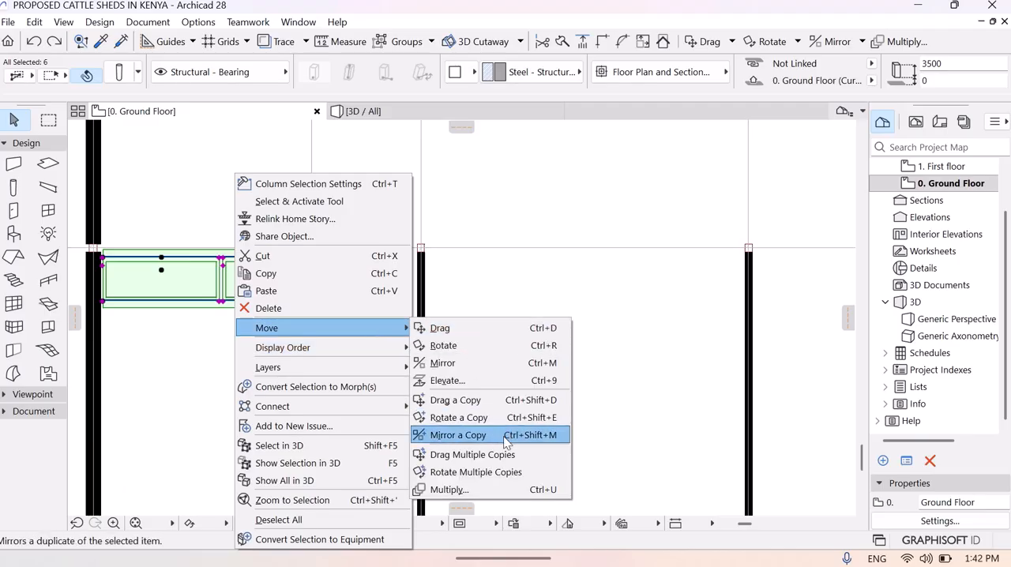
left_click(491, 453)
left_click(230, 282)
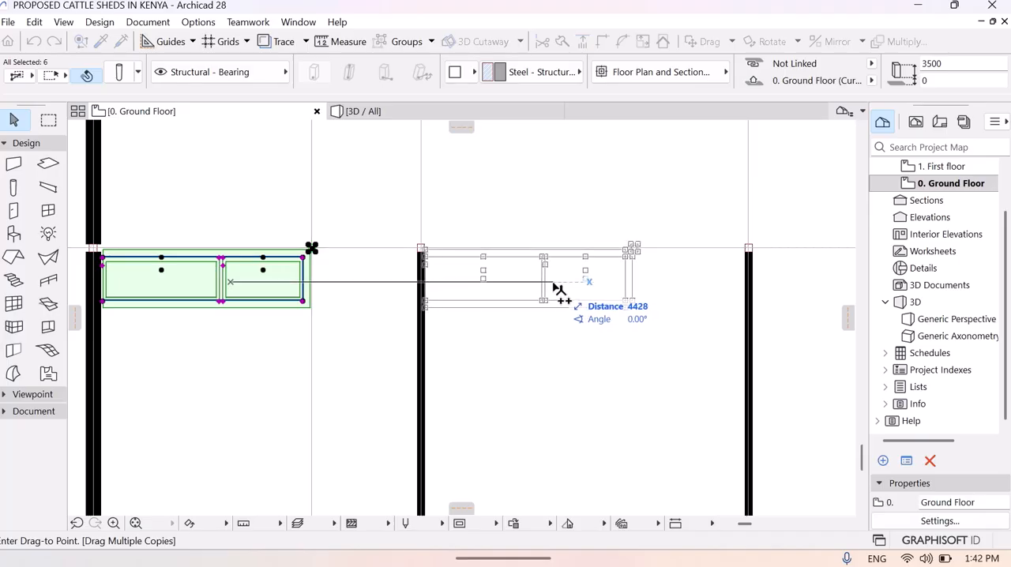
left_click(557, 289)
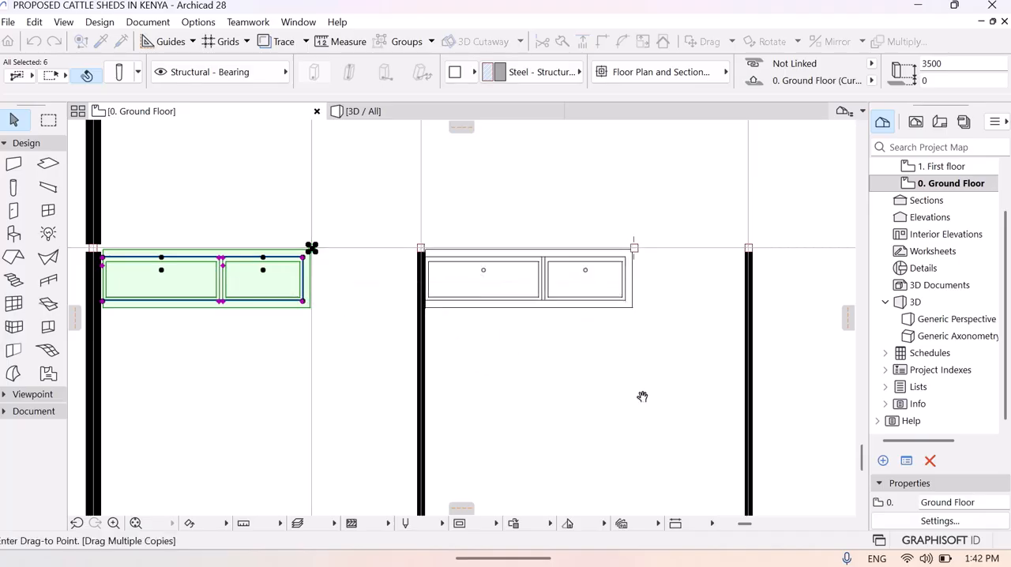
- Place further copies of the walled trough and column in the next three stalls, aligned with the first trough
middle_click_drag(642, 397, 204, 399)
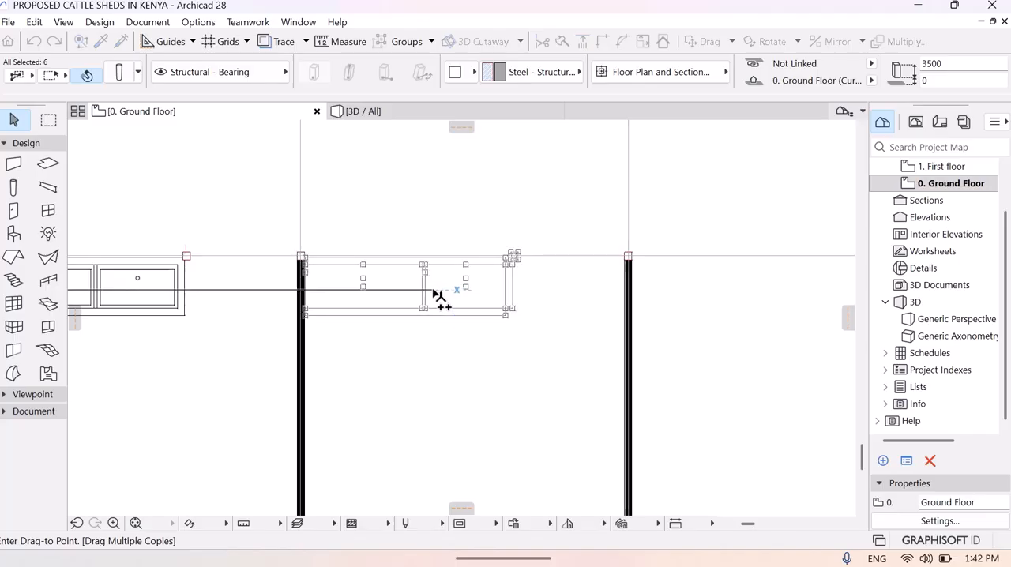
left_click(433, 294)
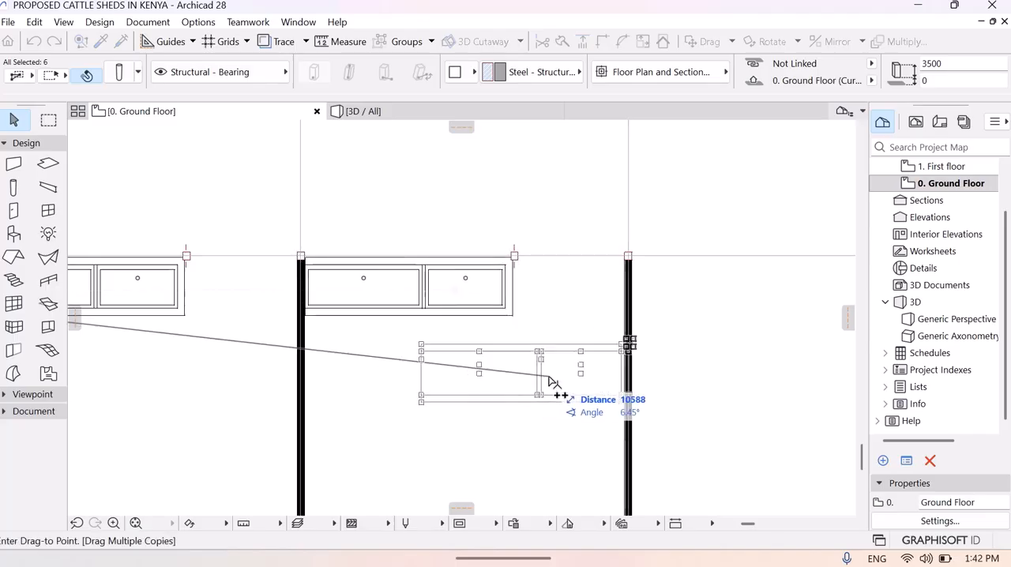
middle_click_drag(646, 366, 287, 355)
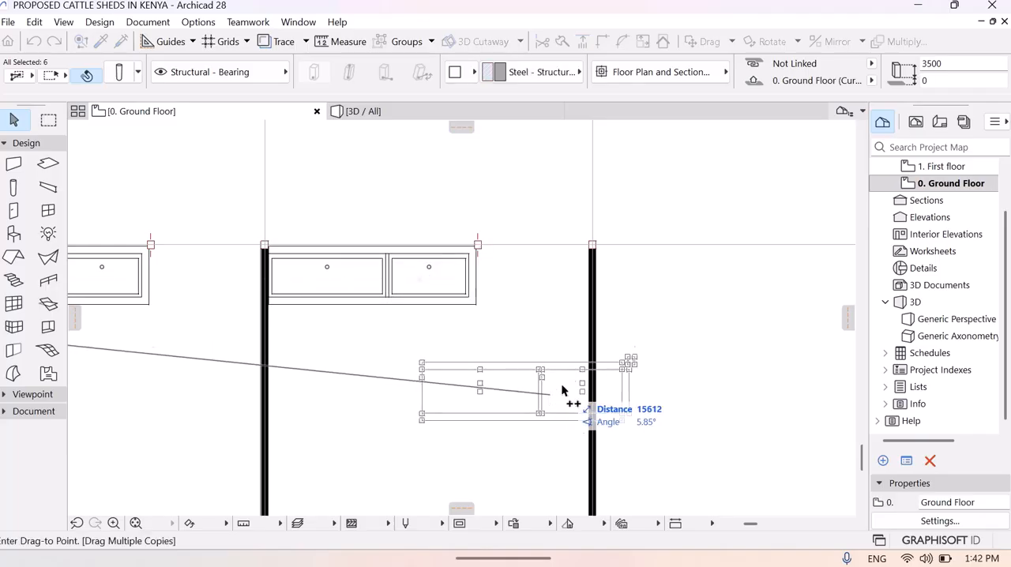
middle_click_drag(682, 362, 679, 364)
middle_click_drag(679, 364, 313, 384)
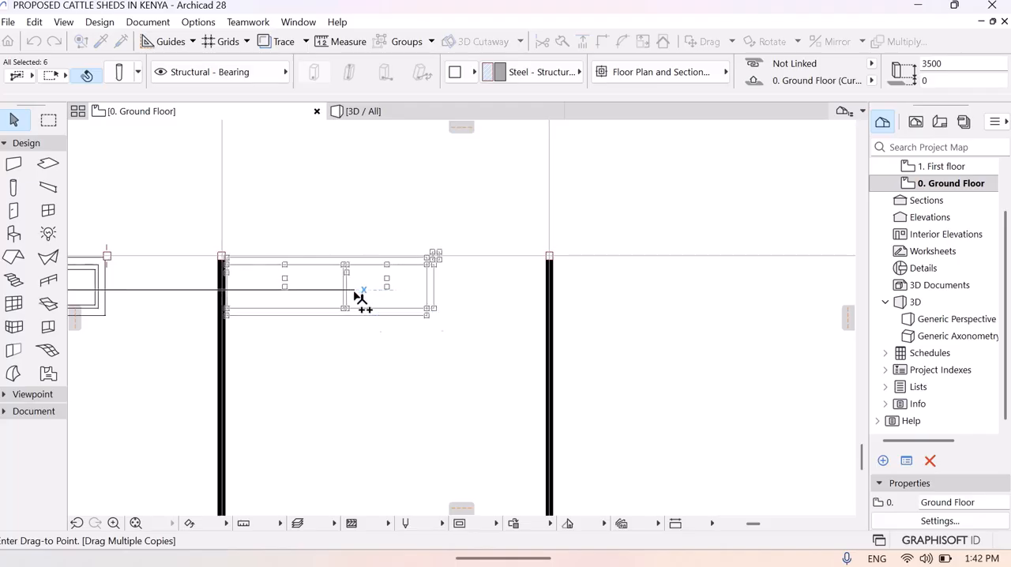
left_click(360, 297)
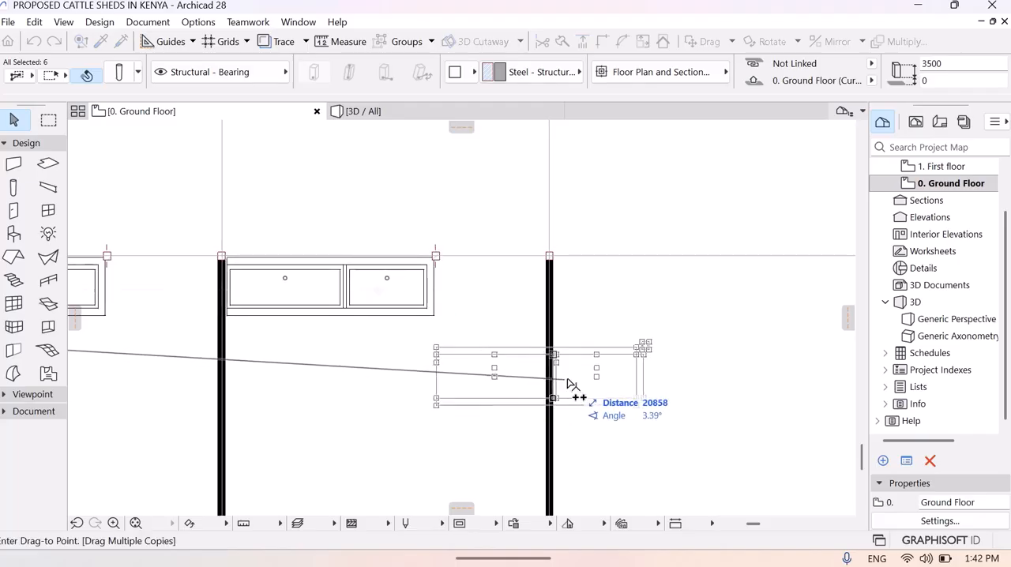
- Place copies of the trough and column in the following four stalls, about 22434, 26916, 31420 and 35924 mm from the original at 0°
middle_click_drag(609, 367, 251, 406)
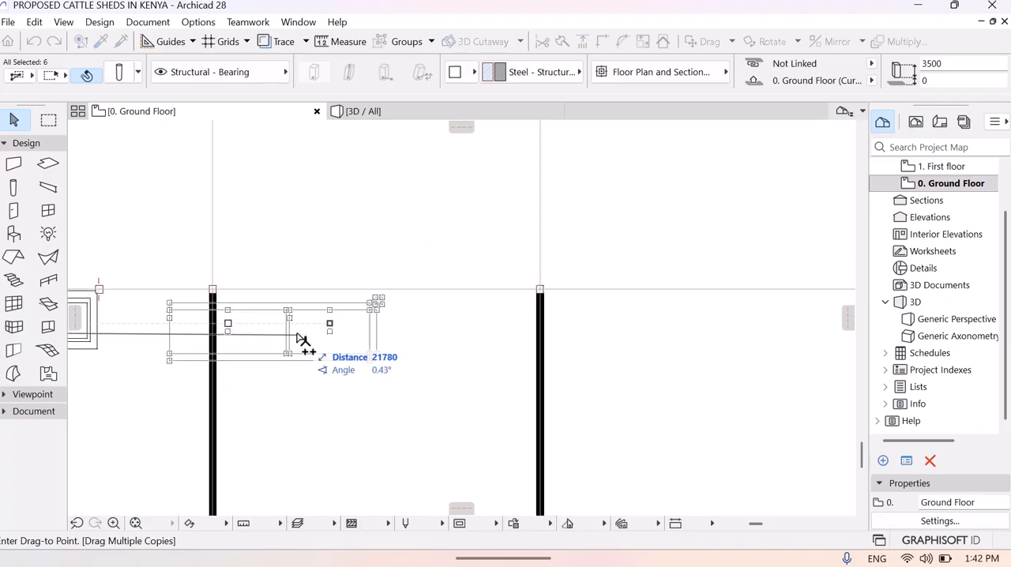
left_click(345, 325)
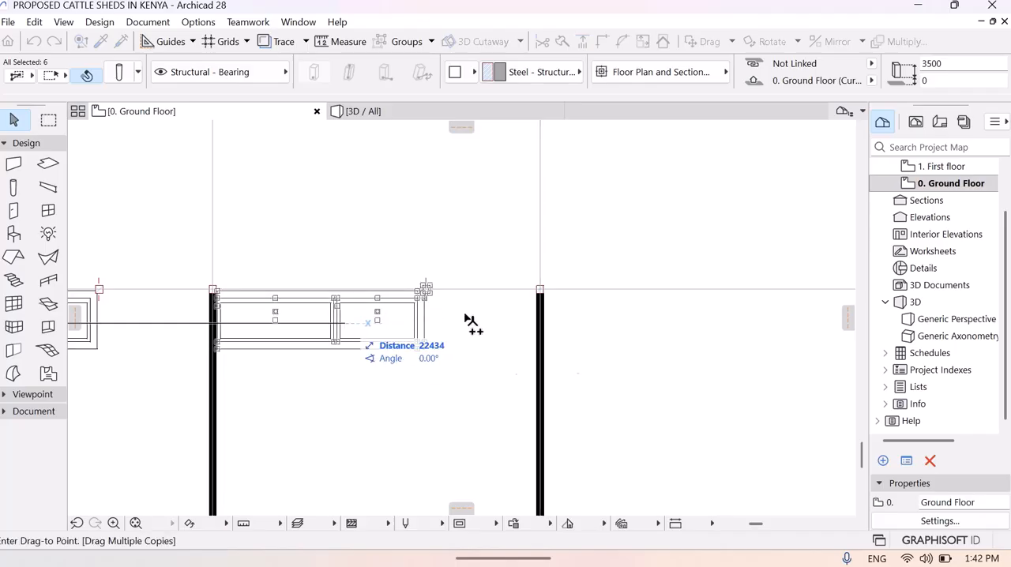
middle_click_drag(694, 338, 395, 345)
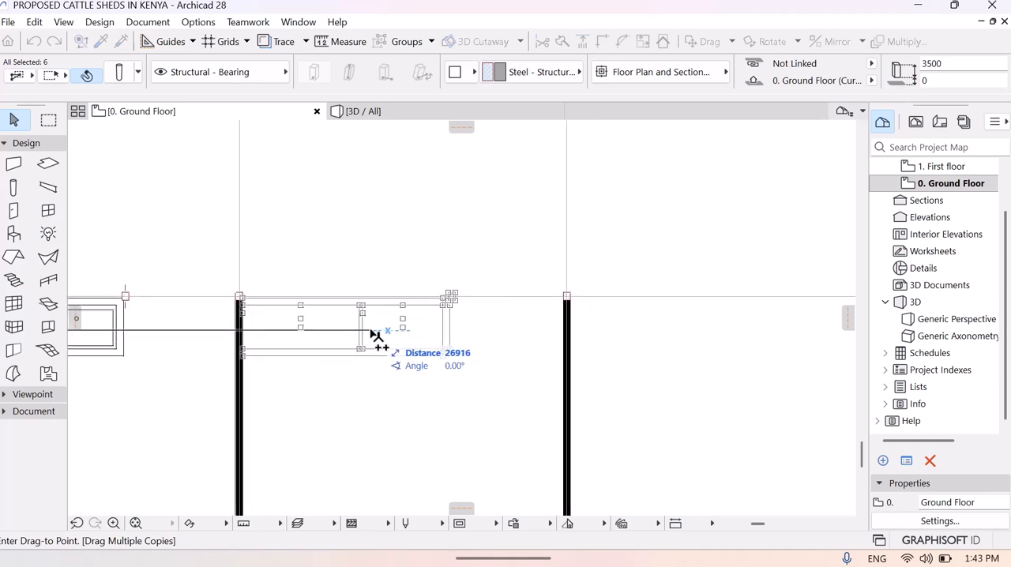
middle_click_drag(666, 377, 297, 355)
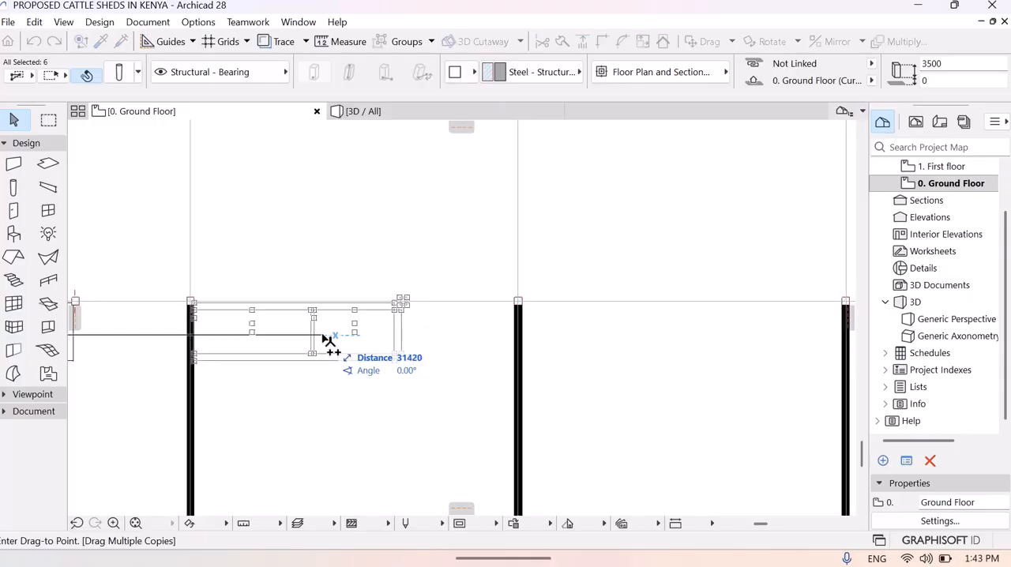
left_click(328, 341)
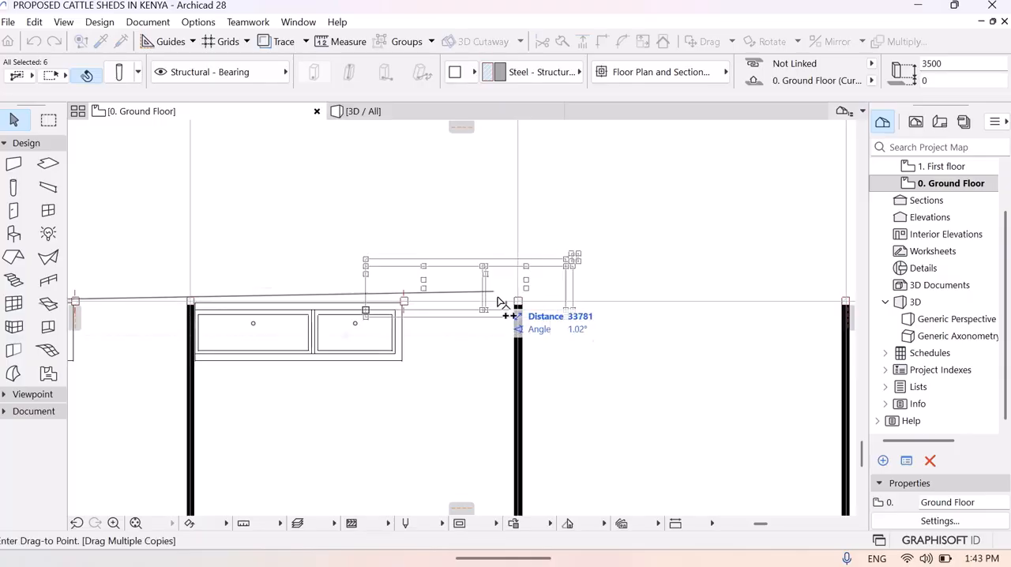
middle_click_drag(681, 348, 485, 345)
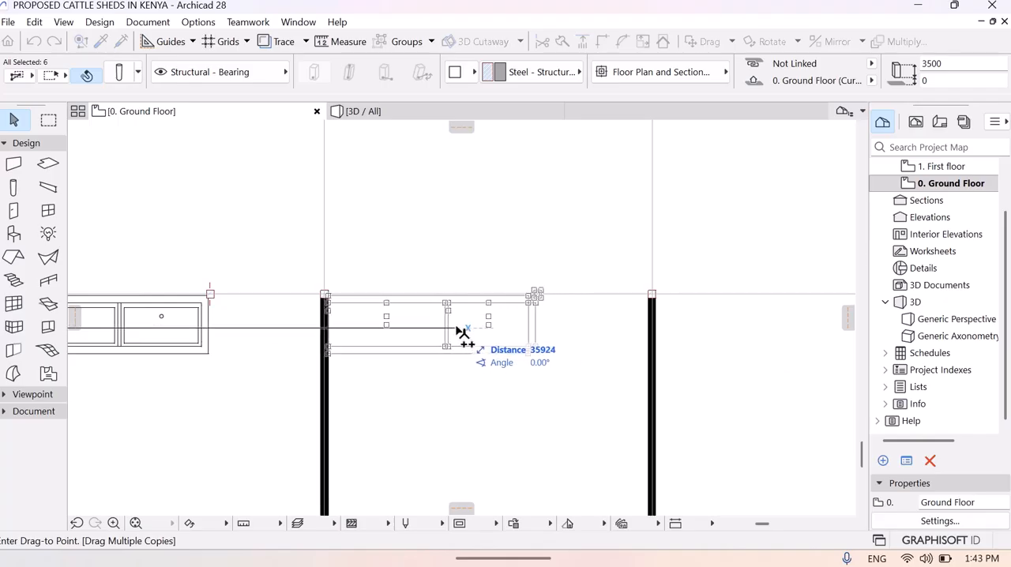
left_click(462, 333)
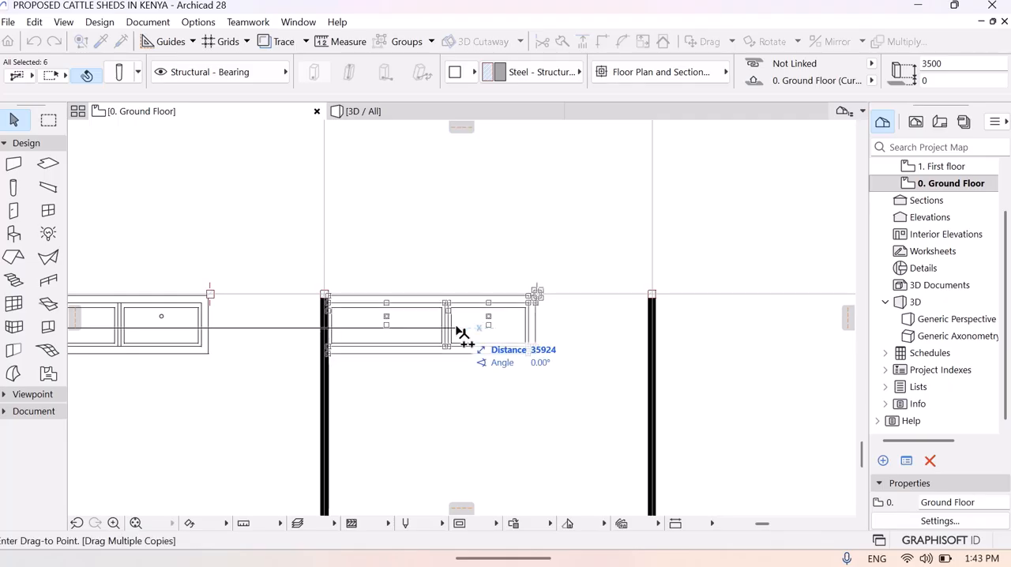
- Place the row's last trough and column copy about 40418 mm along at 0° and a spare one in the passage, and finish copying
middle_click_drag(664, 348, 411, 384)
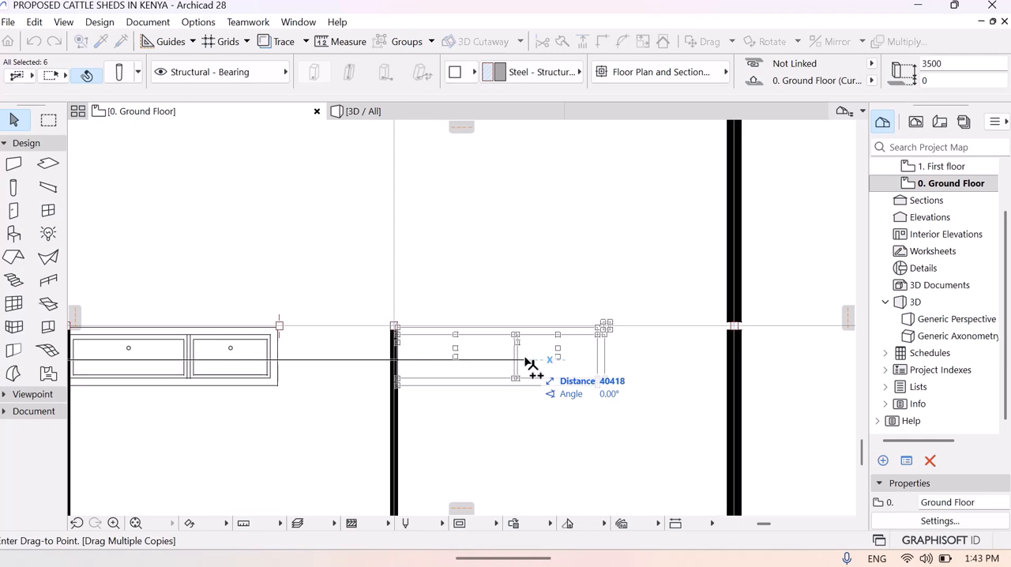
left_click(527, 360)
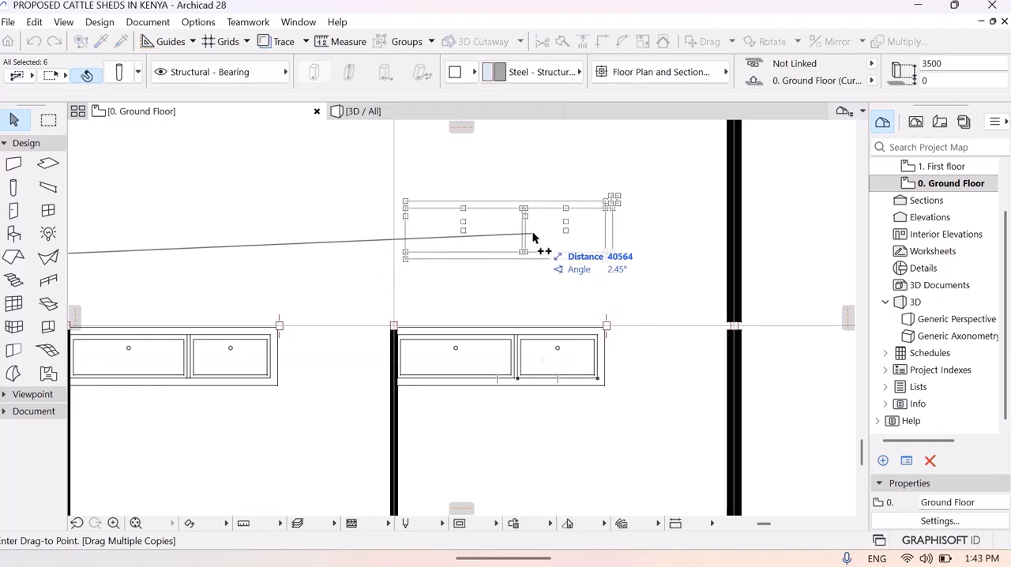
key("Escape")
left_click(516, 272)
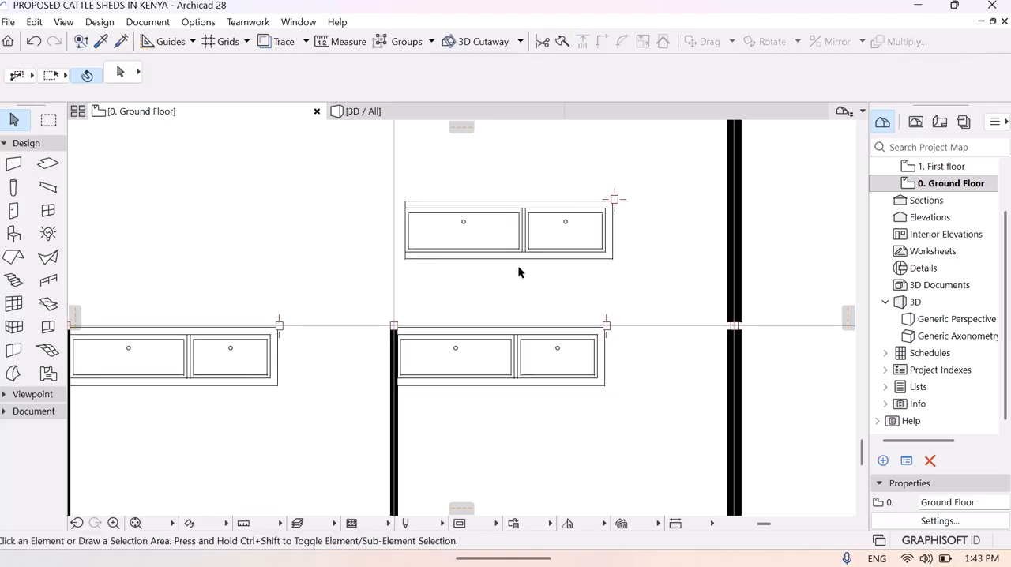
- Mirror the spare trough and its column in the passage about a horizontal axis through the trough's centre
left_click_drag(429, 279, 620, 188)
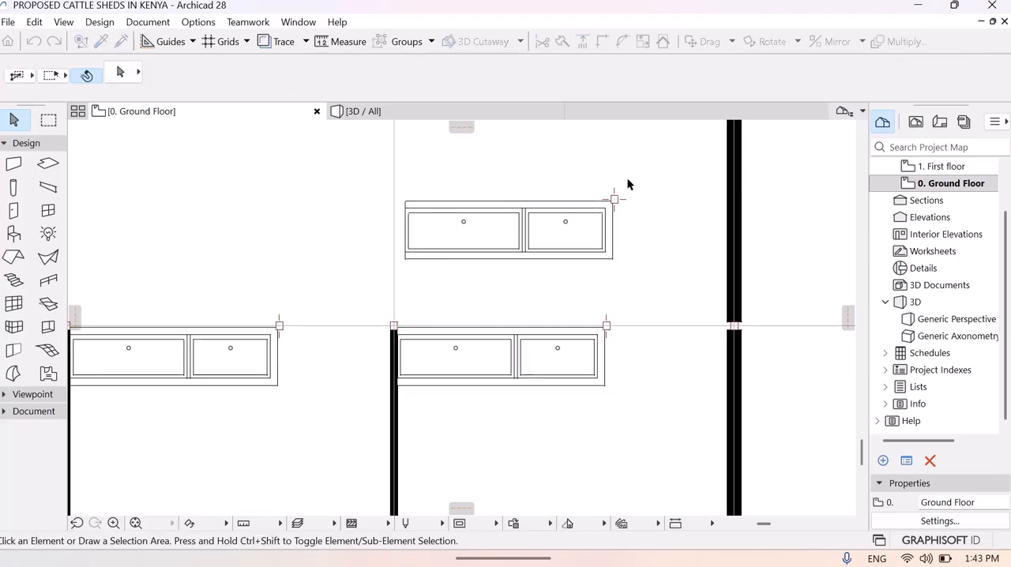
right_click(504, 233)
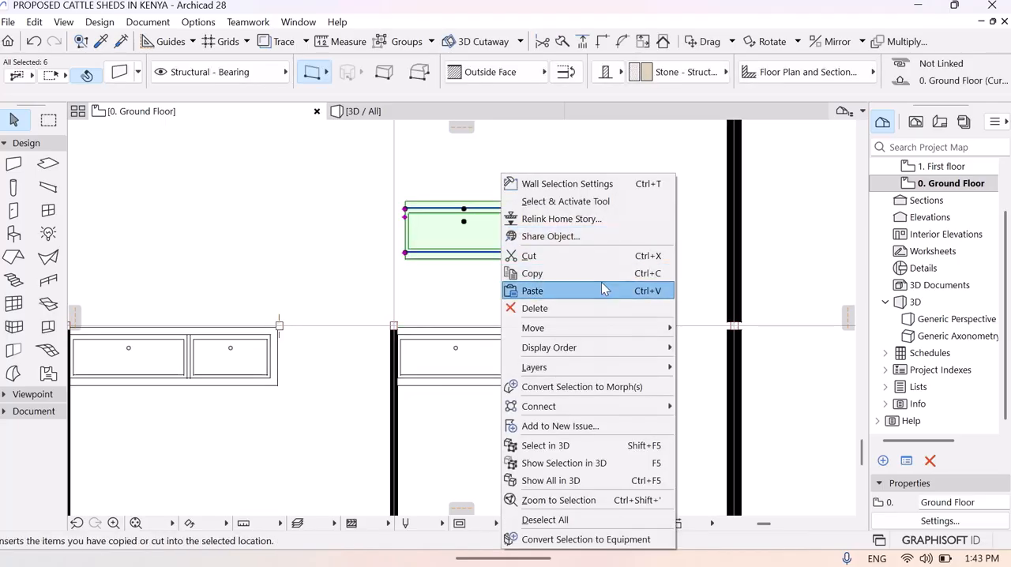
mouse_move(598, 326)
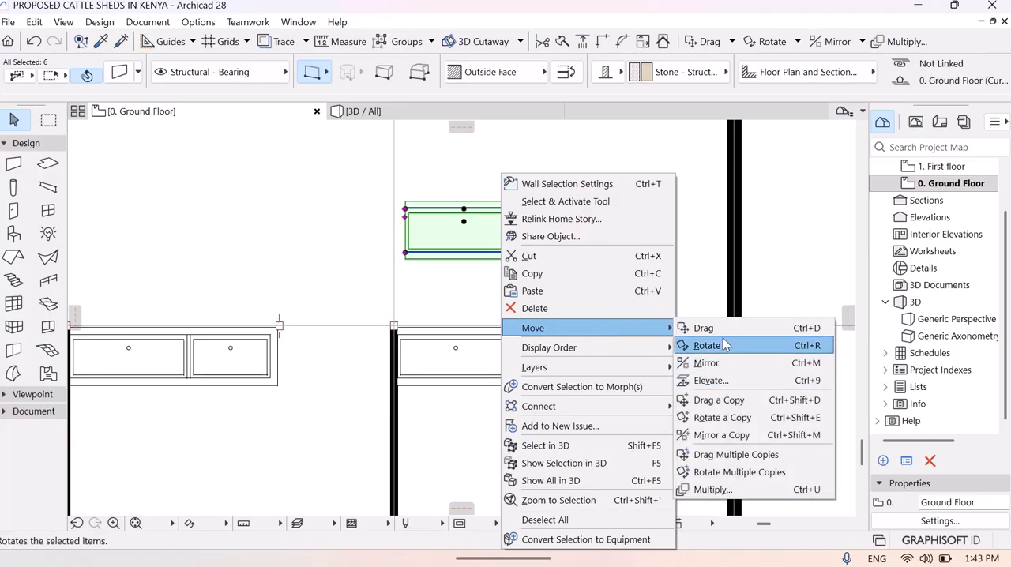
left_click(706, 363)
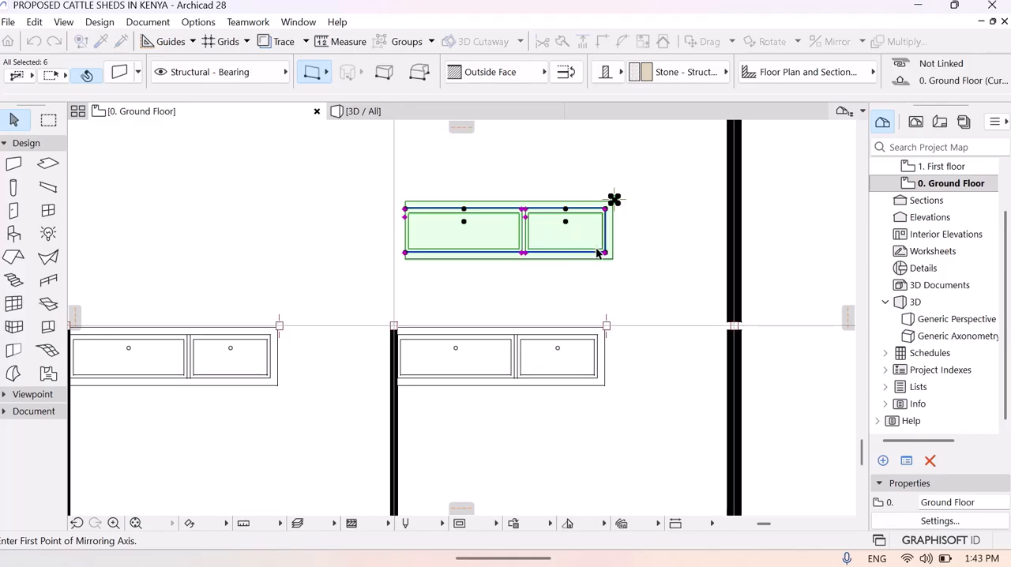
left_click(523, 232)
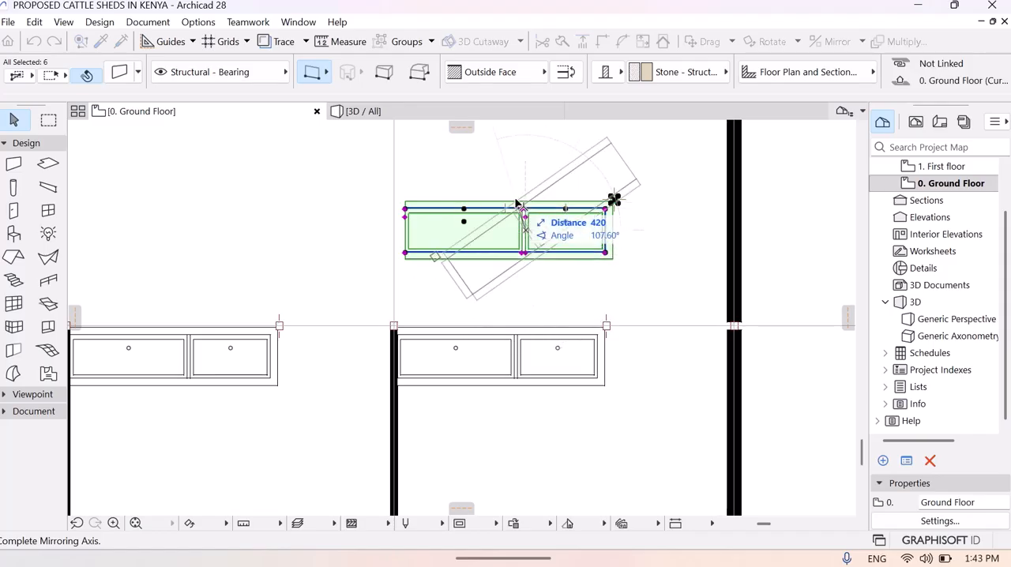
left_click(491, 235)
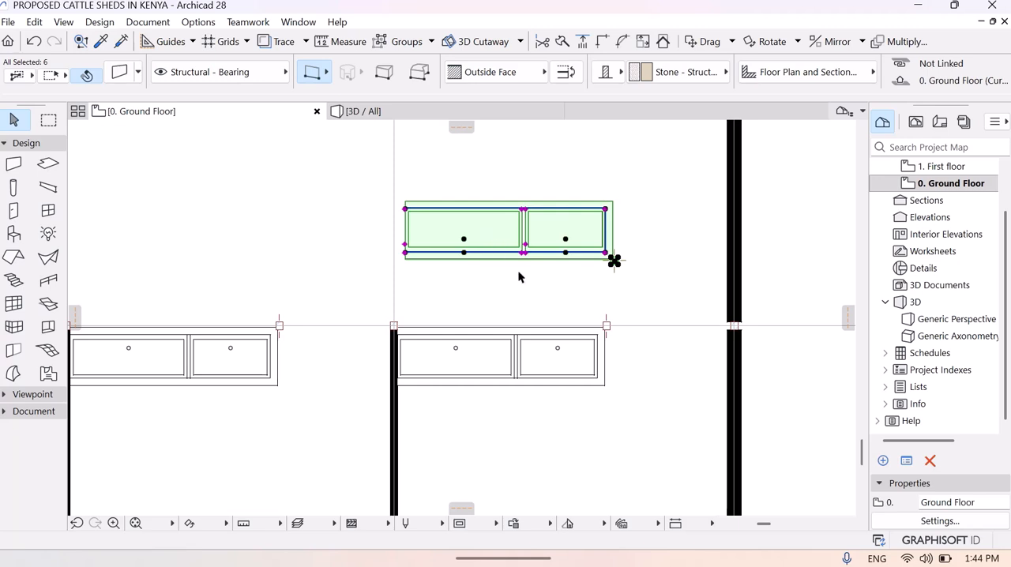
- Place multiple copies of the mirrored trough and column in the last two stalls of the opposite row, the second about 5496 mm away at 145.84°
middle_click_drag(519, 276, 444, 437)
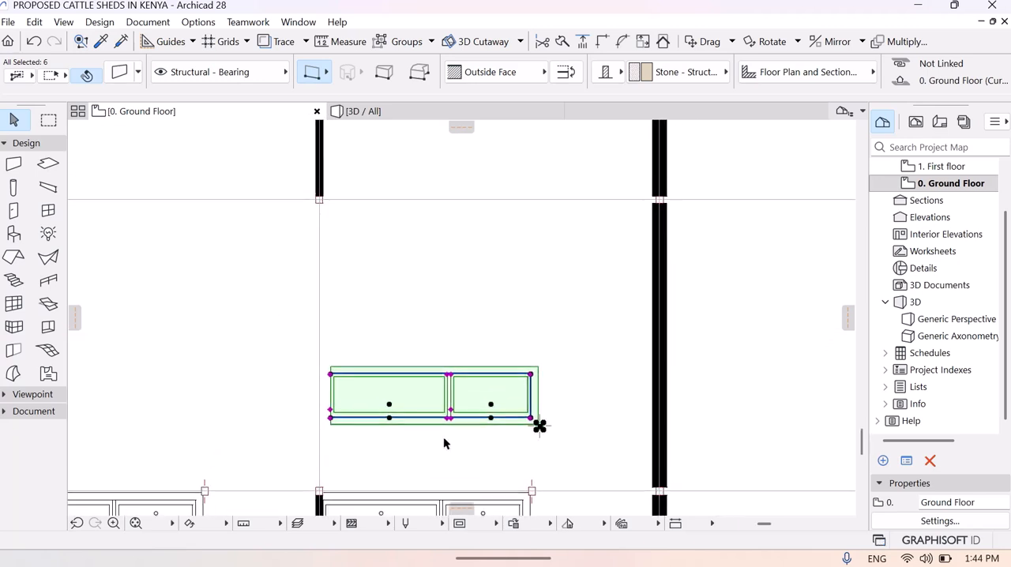
right_click(435, 395)
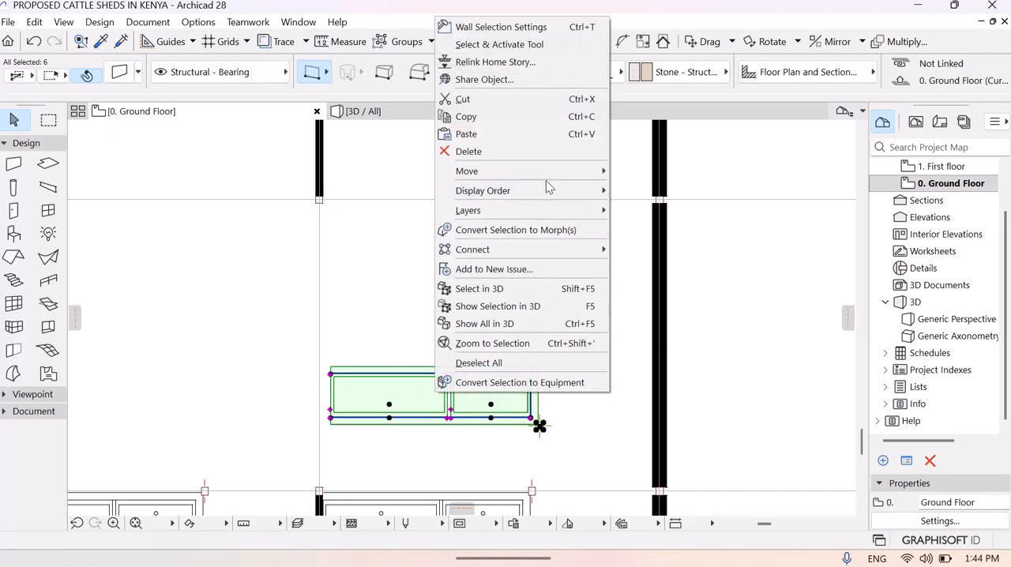
mouse_move(567, 170)
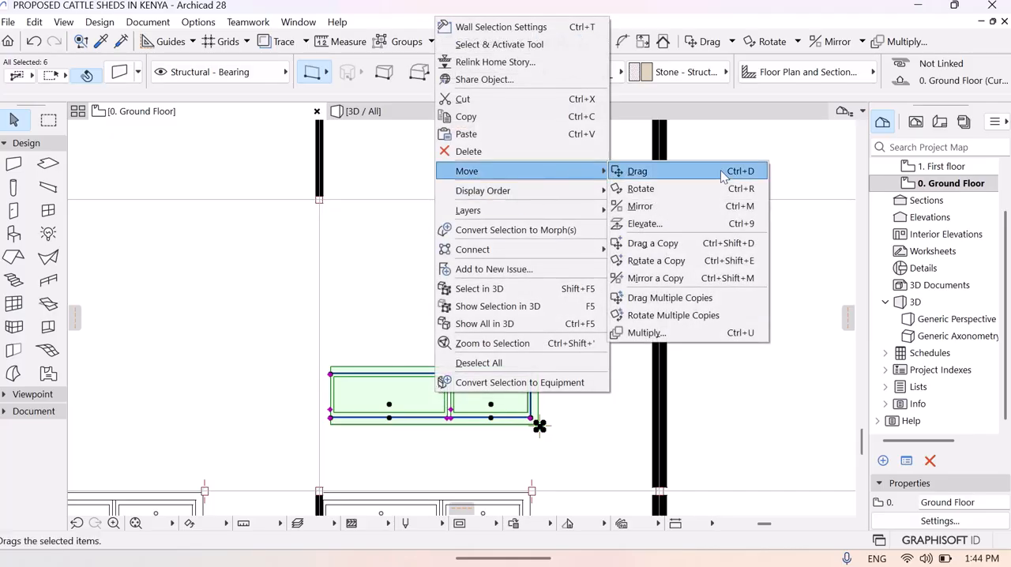
left_click(699, 297)
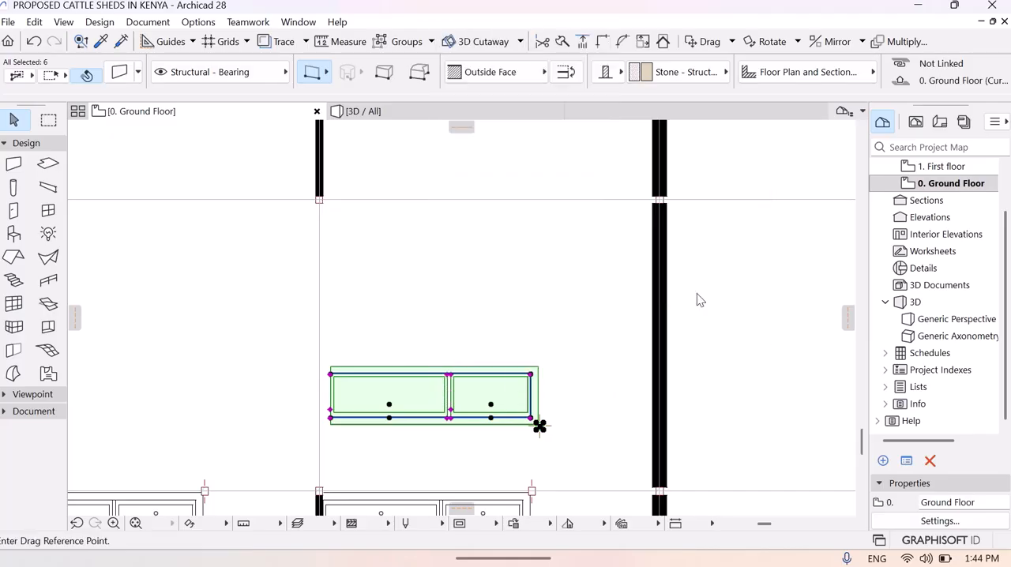
left_click(447, 385)
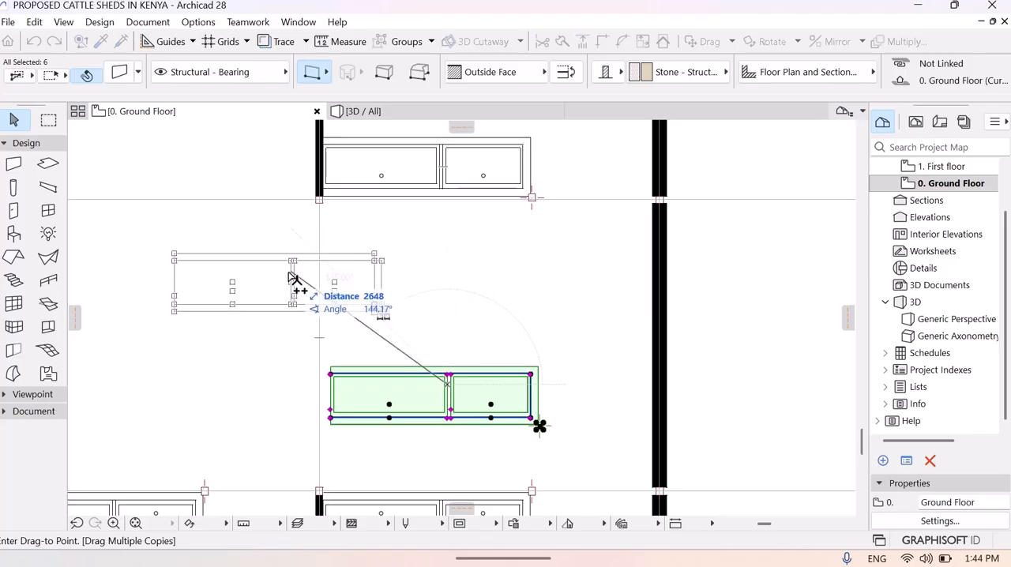
middle_click_drag(248, 289, 499, 317)
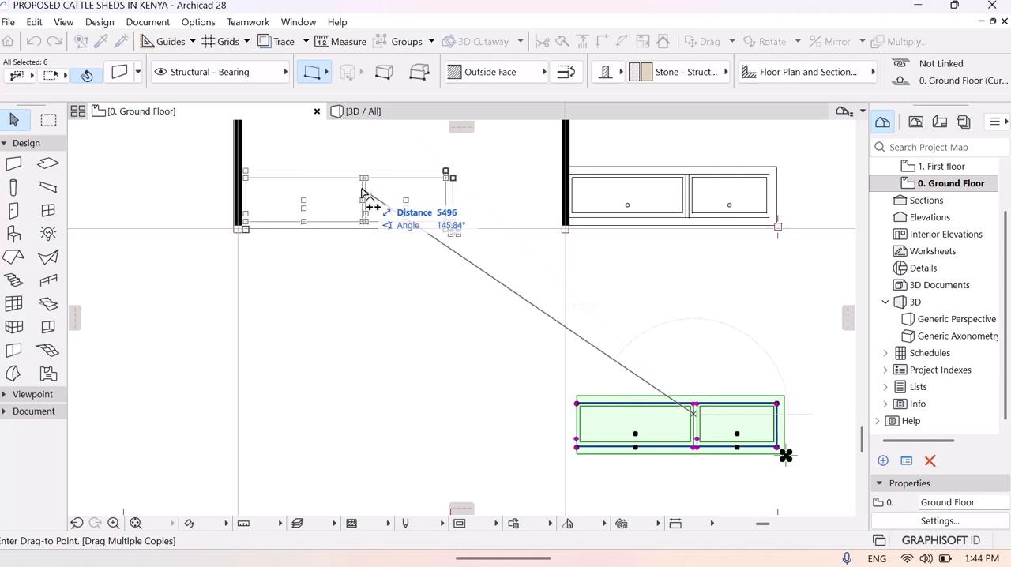
left_click(360, 189)
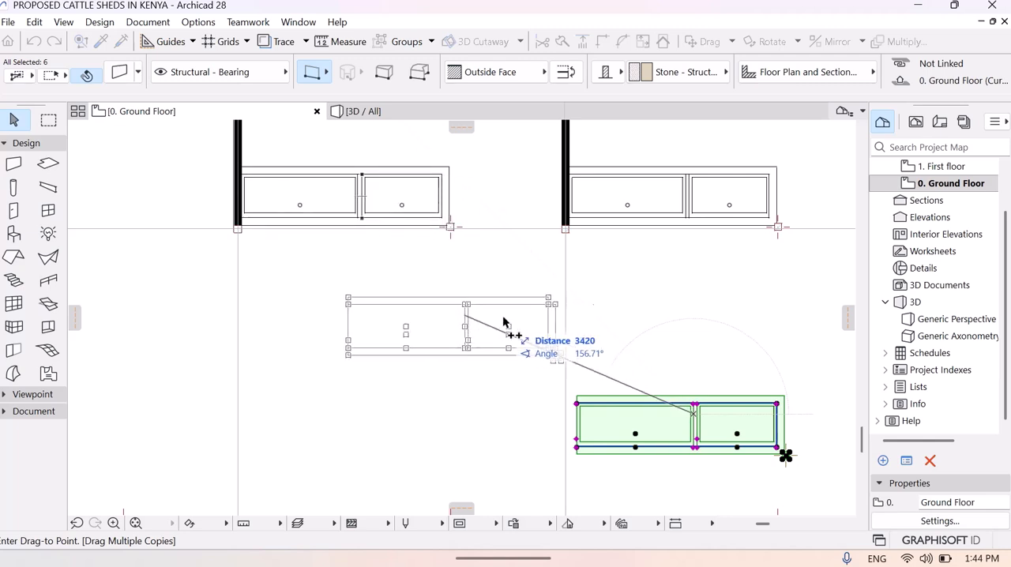
key("Escape")
left_click(706, 387)
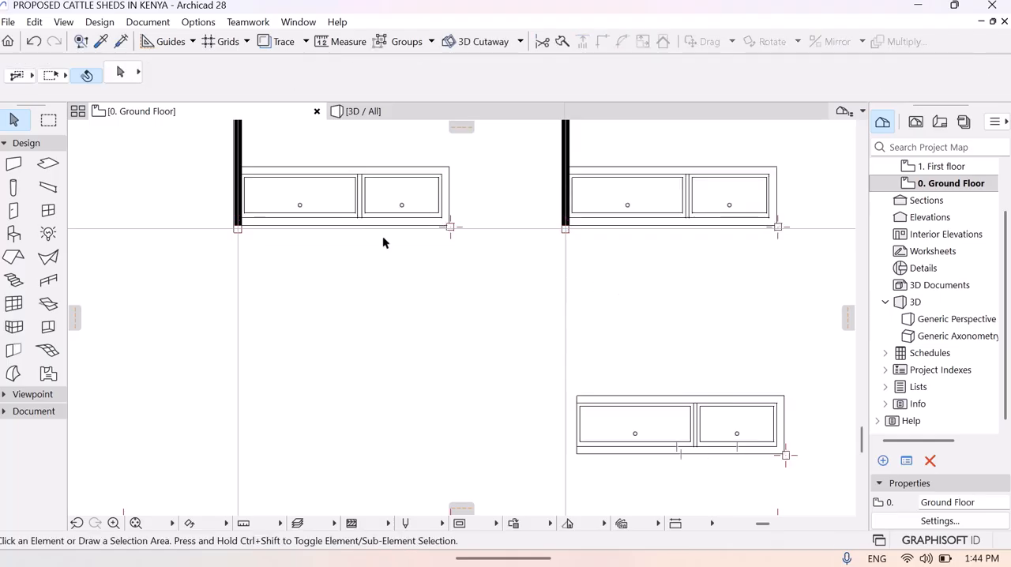
- Select the second mirrored trough copy with its column and shift it vertically until the column is centred on the horizontal grid line
left_click_drag(323, 151, 472, 210)
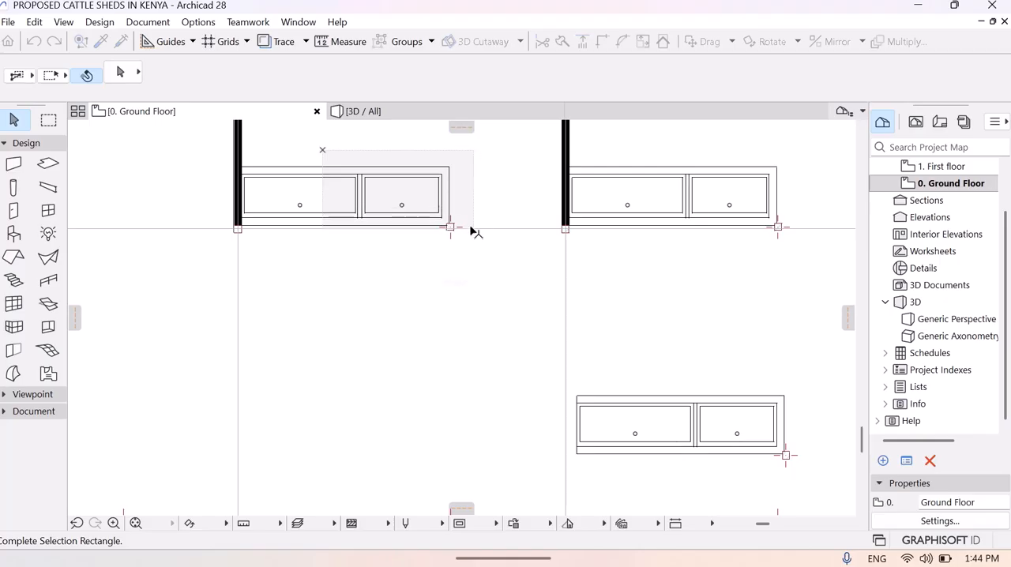
left_click(451, 227)
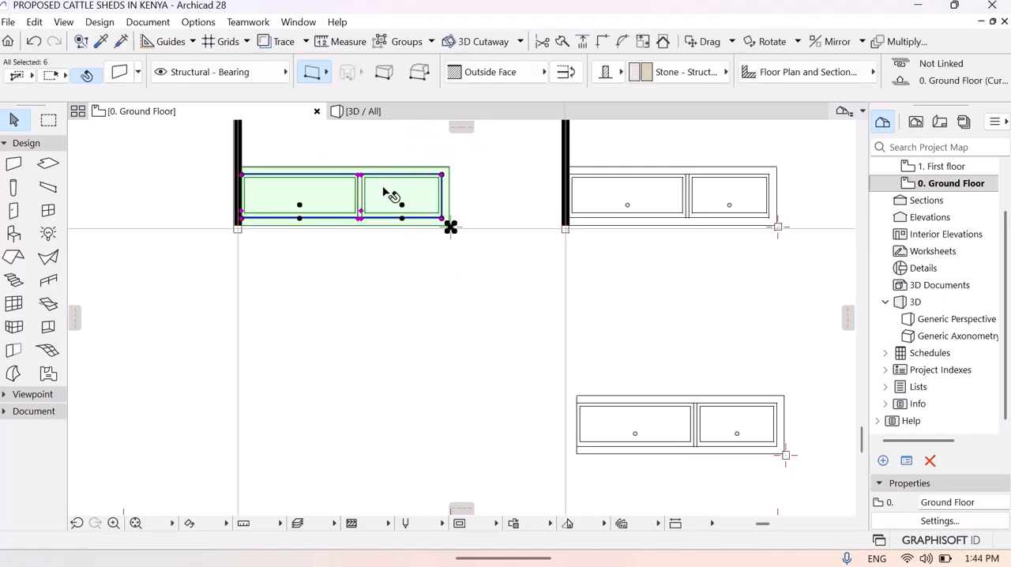
left_click(114, 524)
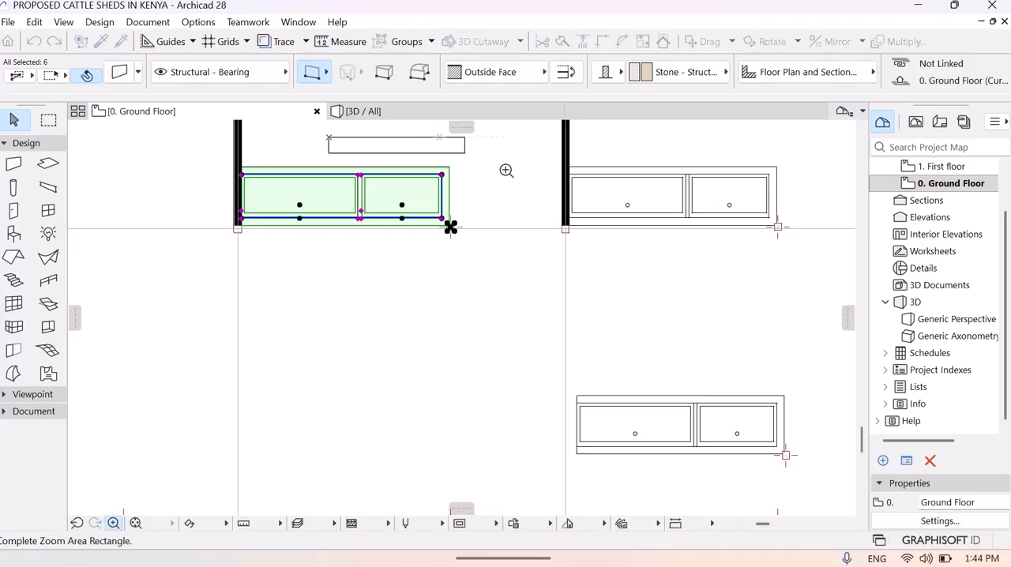
left_click(578, 272)
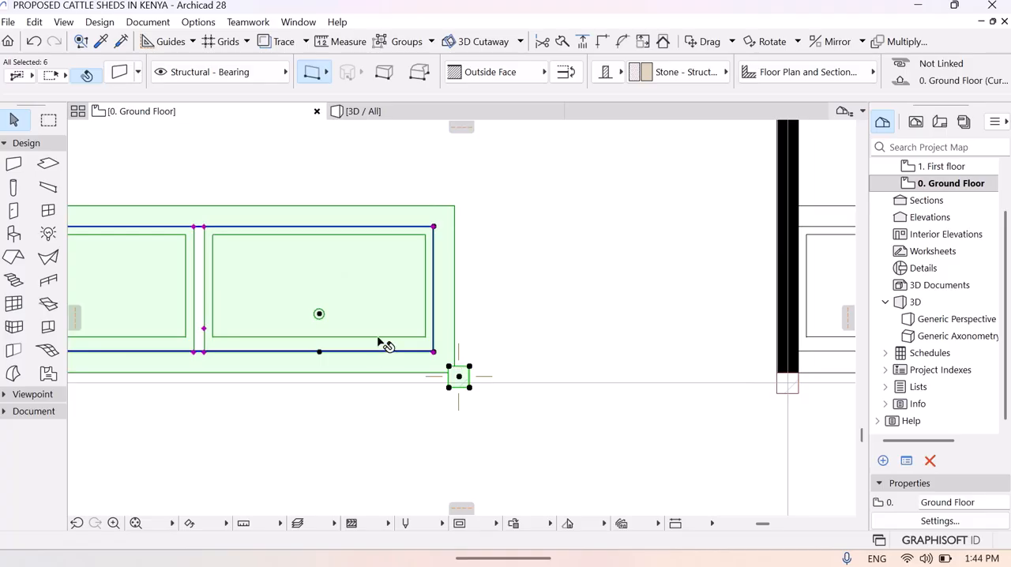
left_click(378, 302)
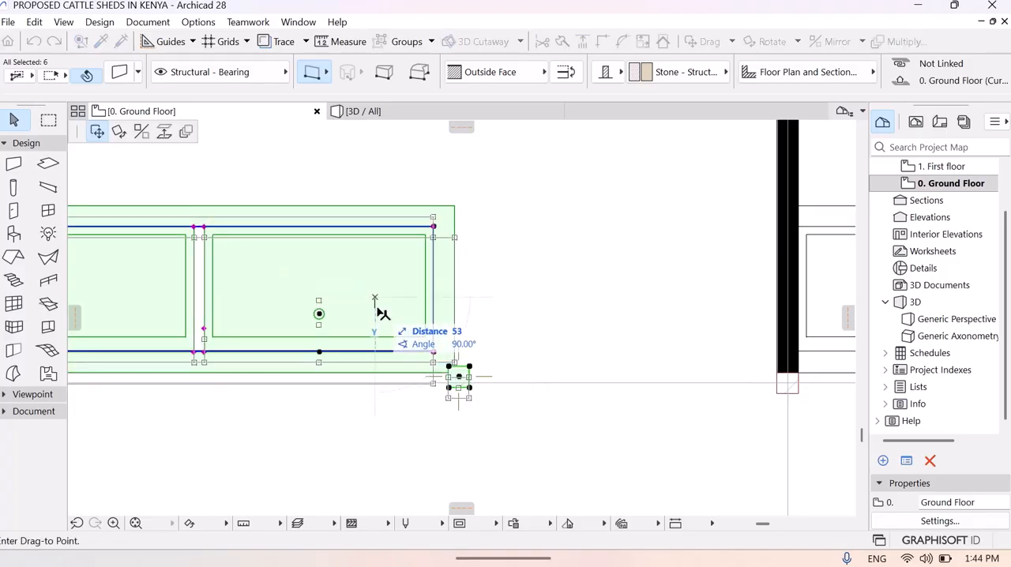
left_click(378, 308)
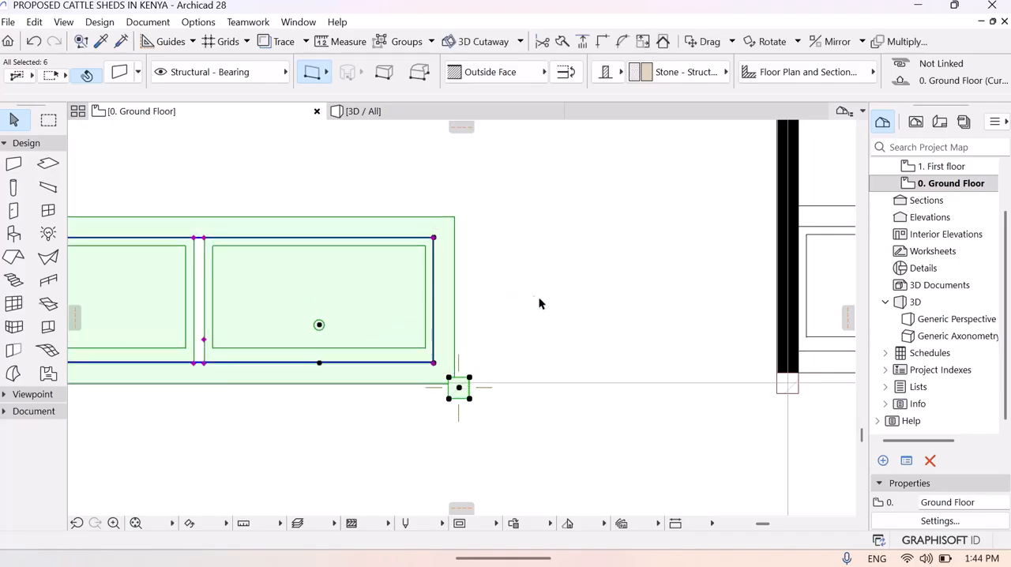
left_click(377, 321)
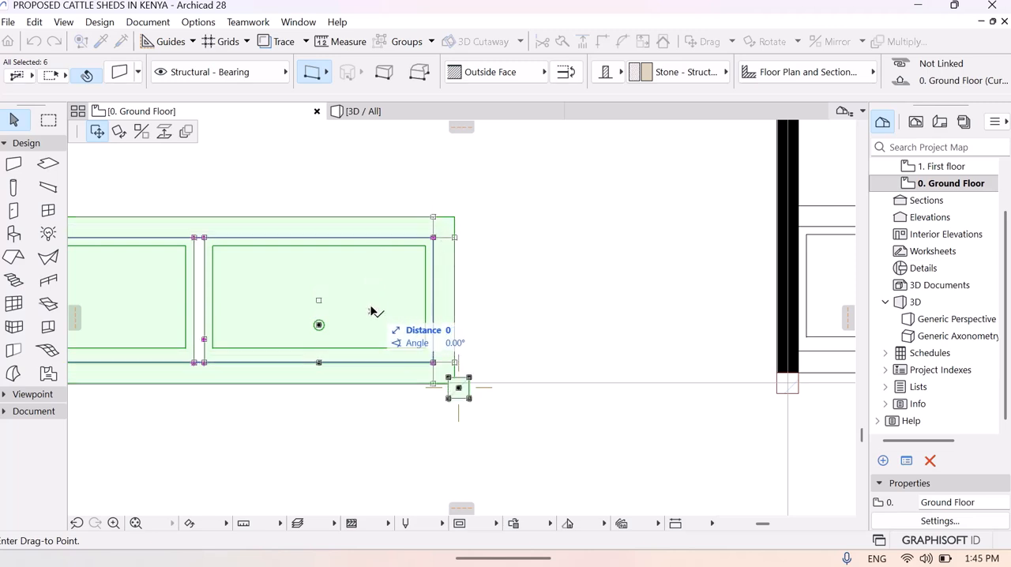
left_click(376, 312)
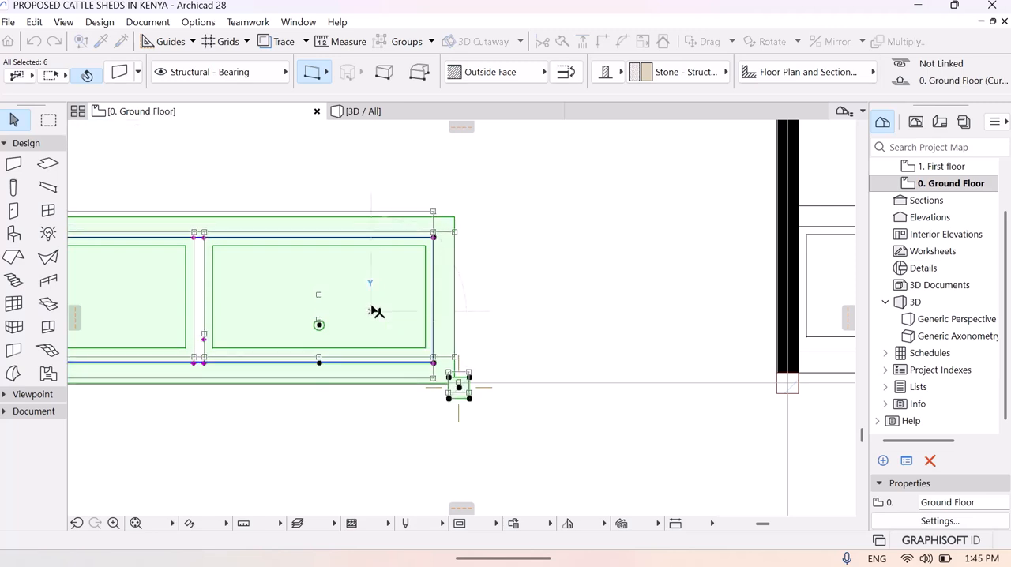
left_click(516, 424)
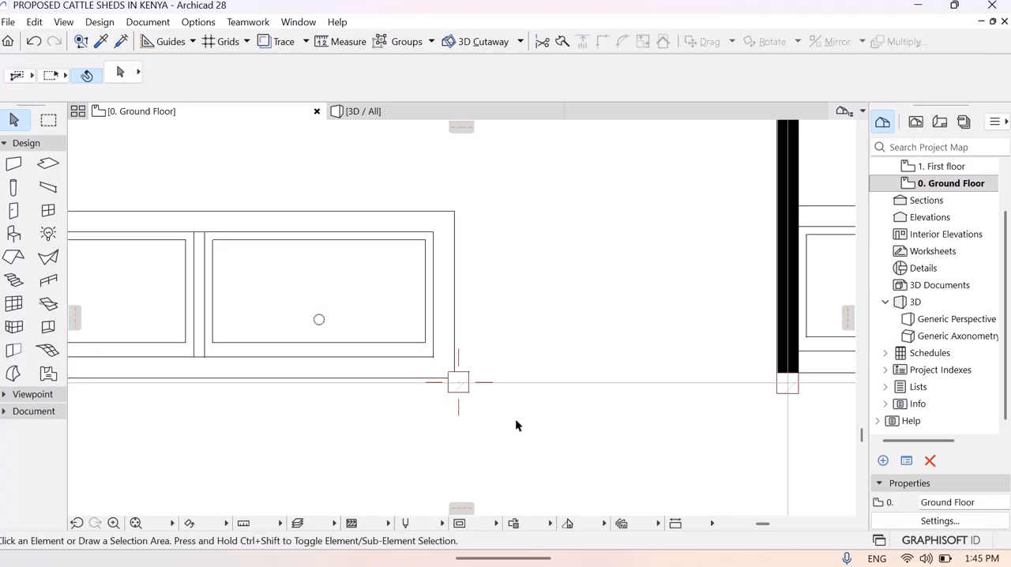
- Select the trough and column in the opposite row's last stall and move them down so the trough's outer edge meets the grid line
middle_click_drag(672, 446, 796, 437)
middle_click_drag(567, 448, 55, 400)
middle_click_drag(425, 382, 55, 400)
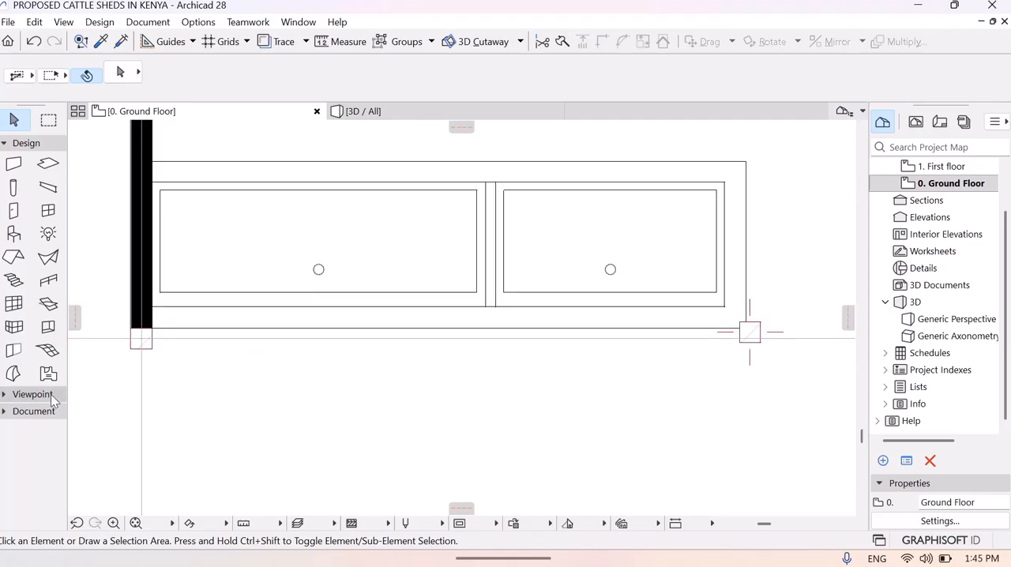
middle_click_drag(411, 377, 240, 381)
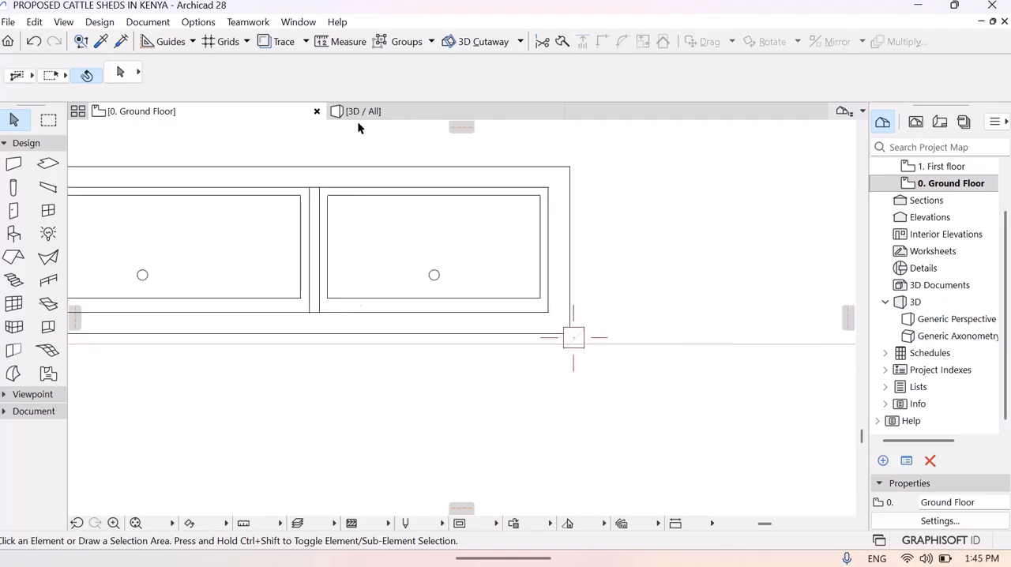
left_click_drag(352, 141, 378, 315)
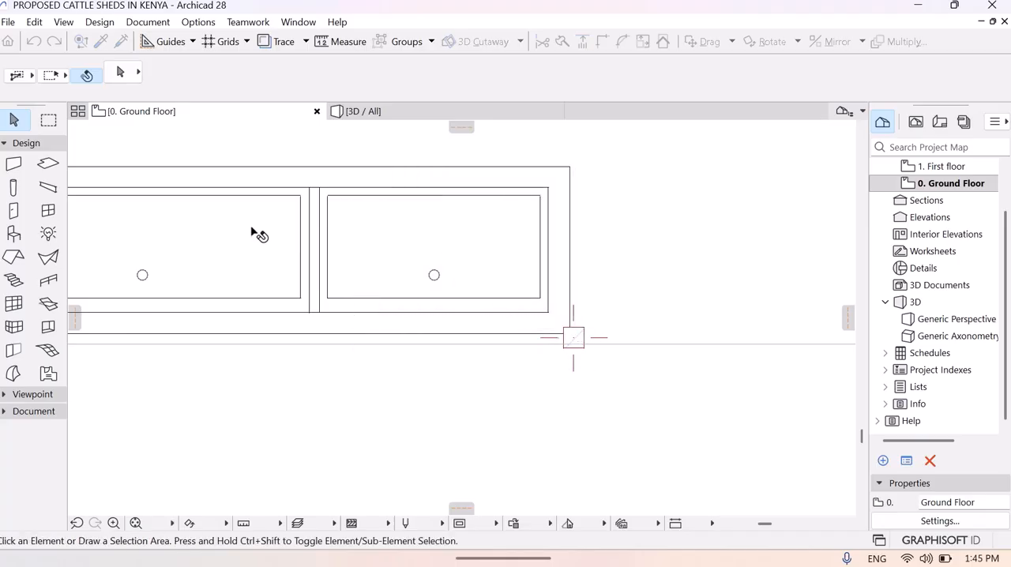
left_click_drag(164, 150, 585, 337)
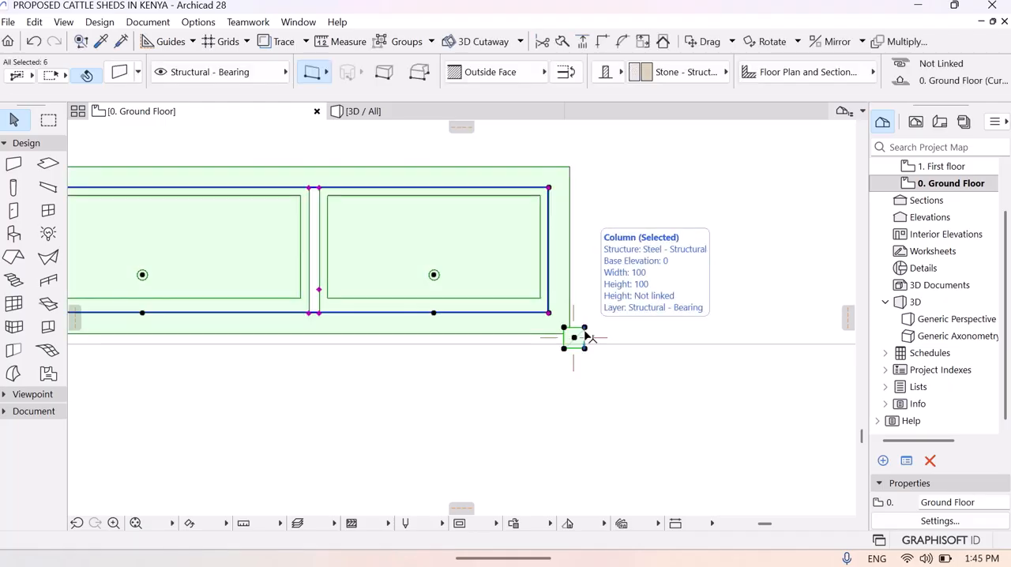
left_click(472, 262)
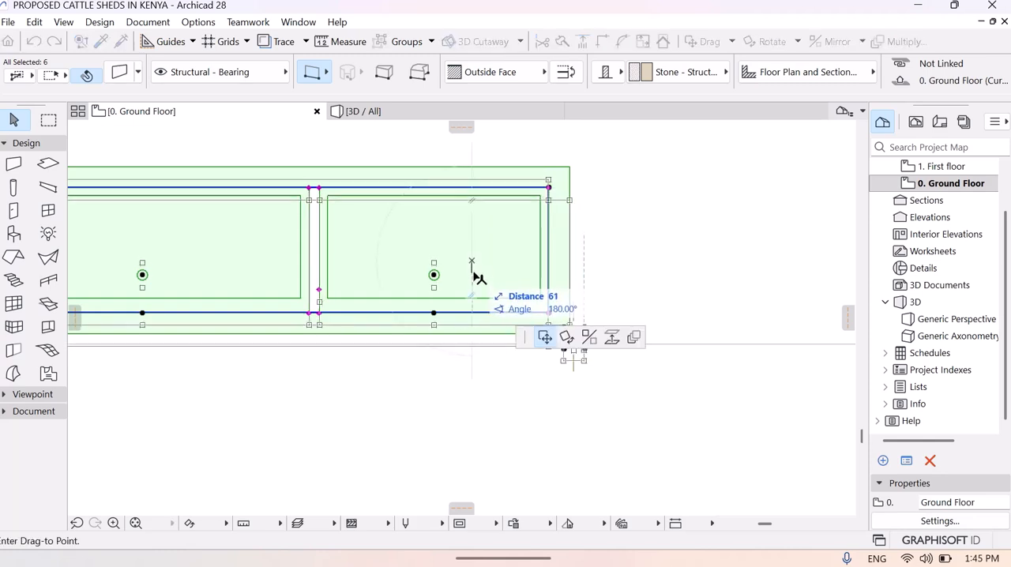
left_click(474, 276)
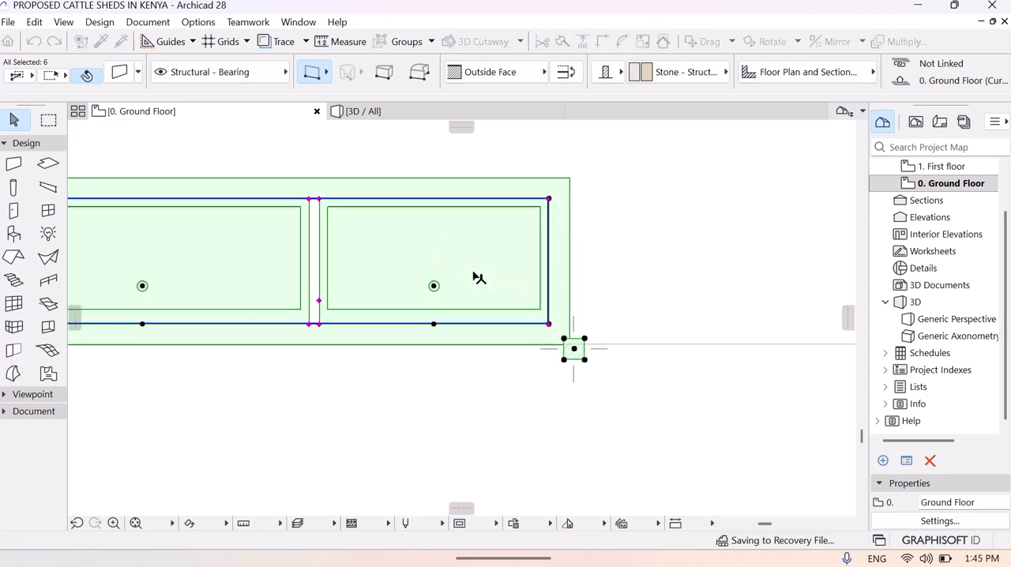
- Reselect the trough, its walls and column in the opposite row's last stall and move them 23 mm at 90° to centre the column on the grid line
key("Escape")
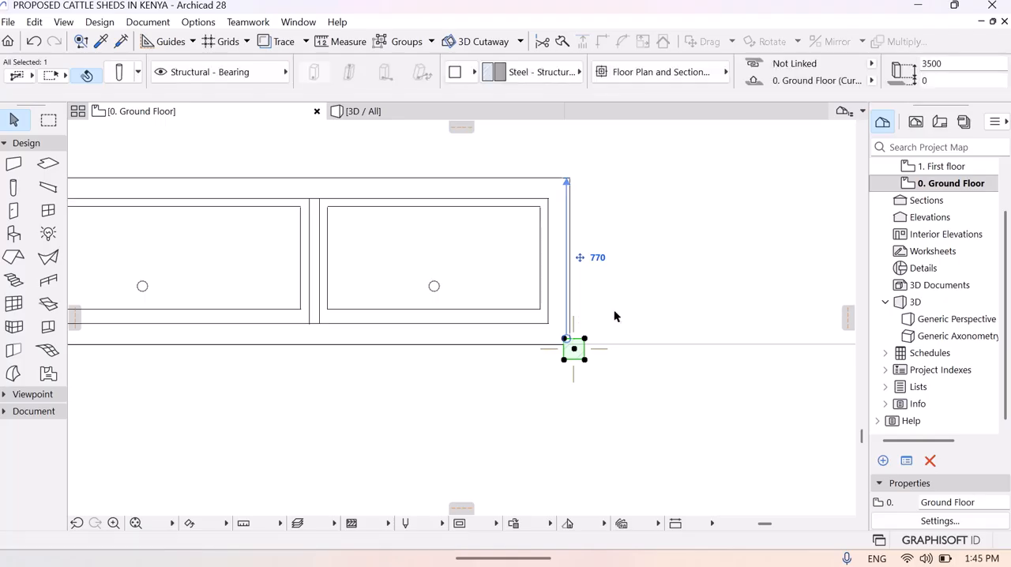
left_click(391, 157)
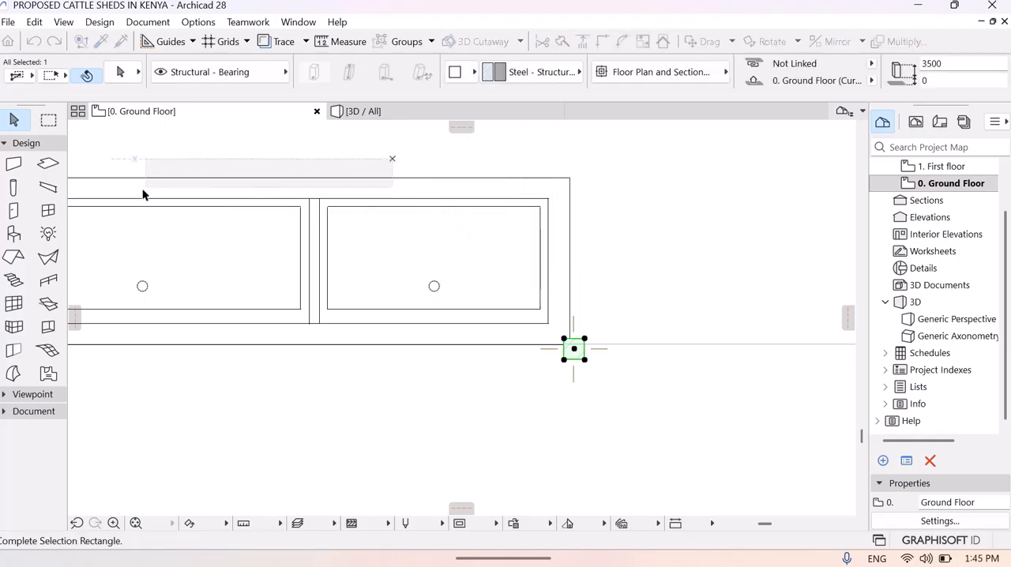
left_click(131, 243)
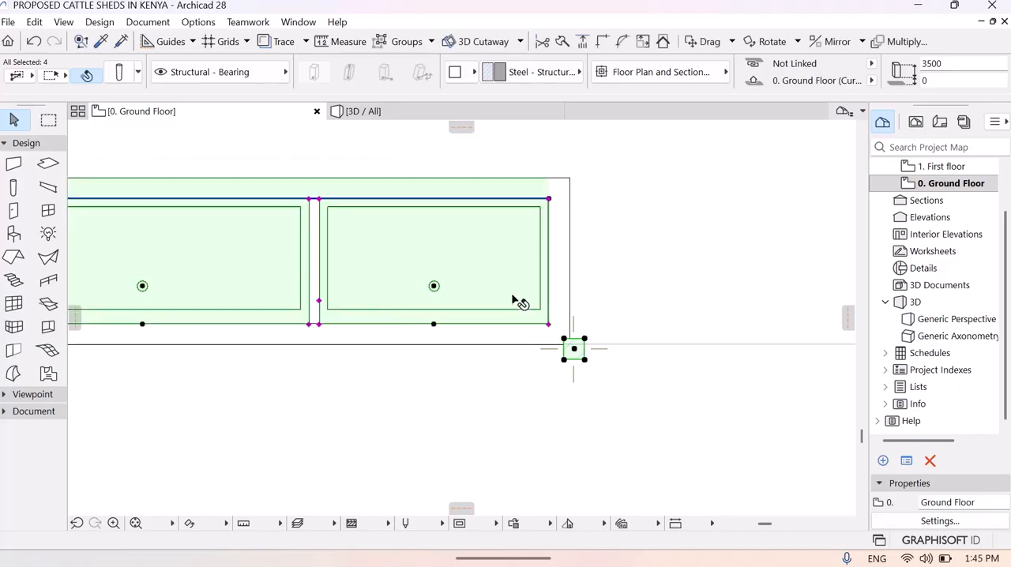
left_click(567, 268, "shift")
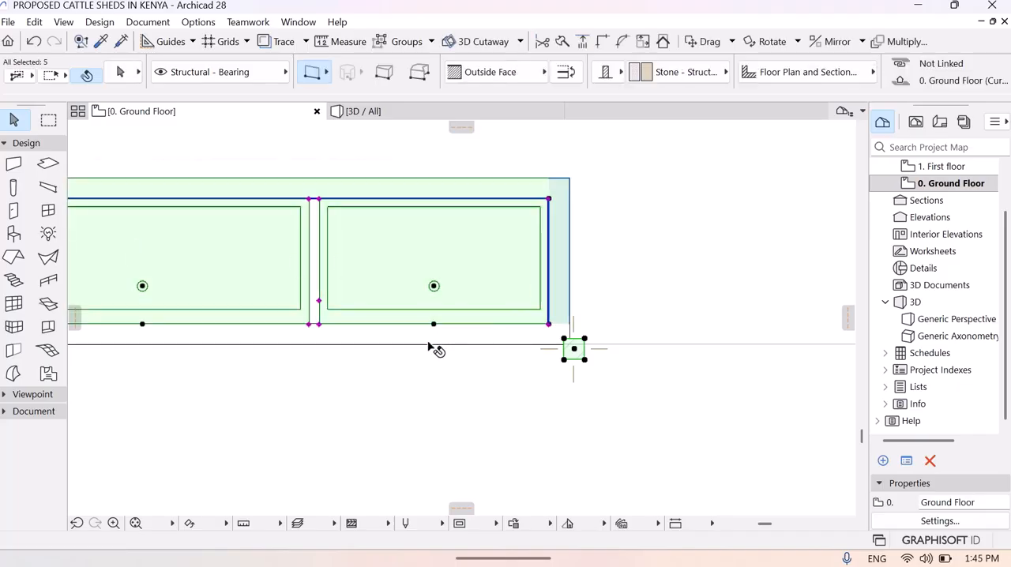
left_click(402, 344, "shift")
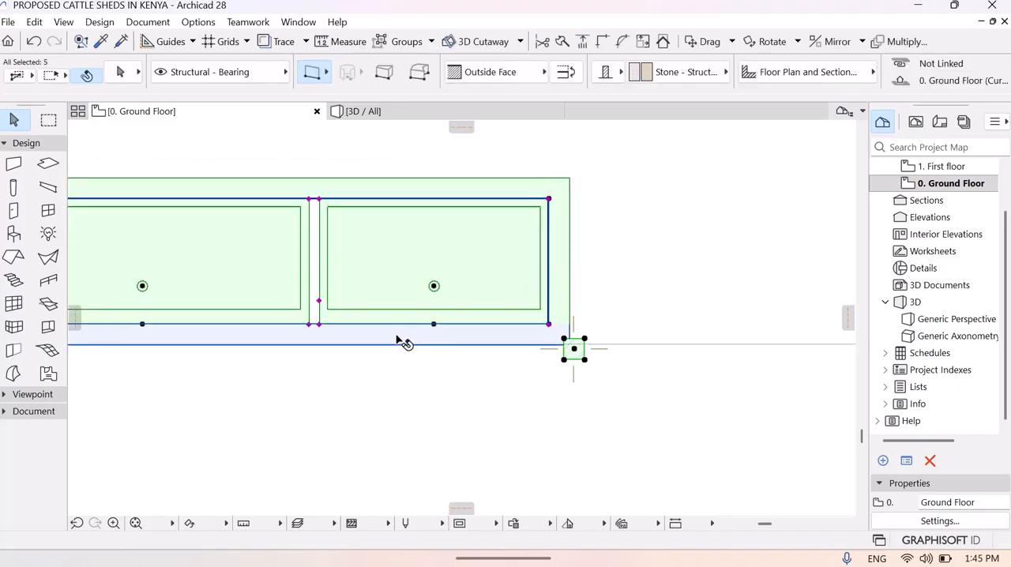
left_click(398, 292)
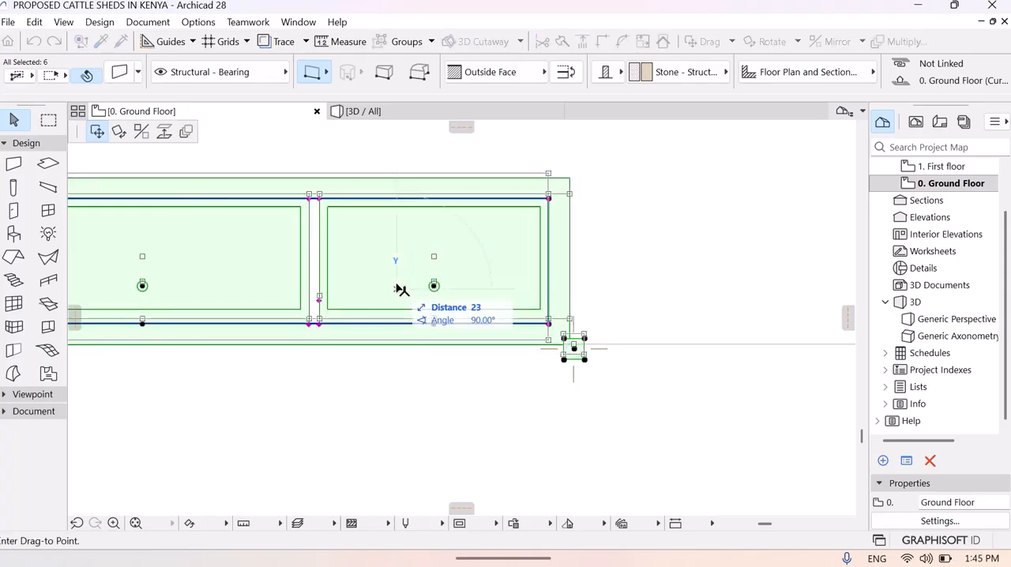
left_click(397, 289)
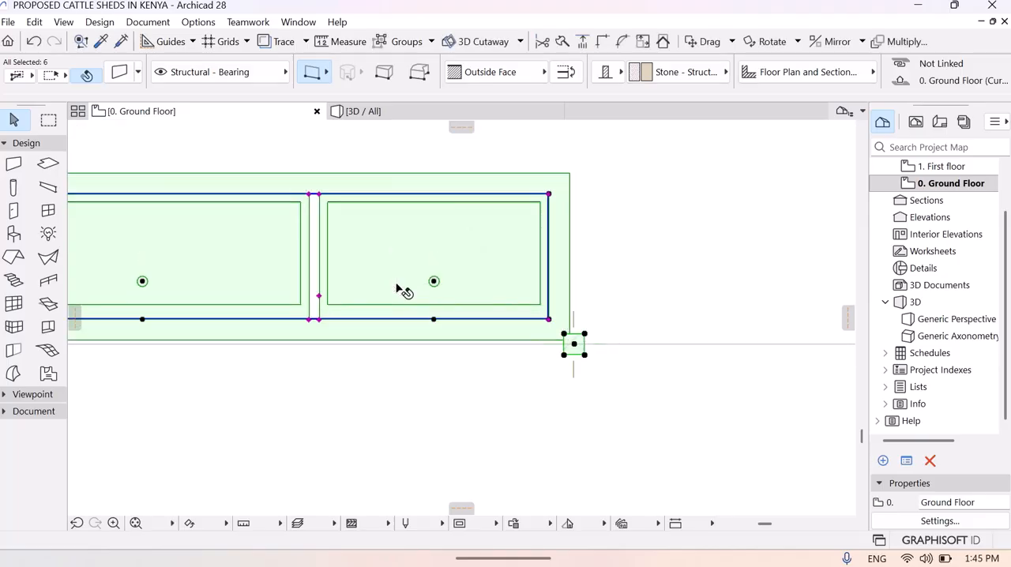
left_click(528, 429)
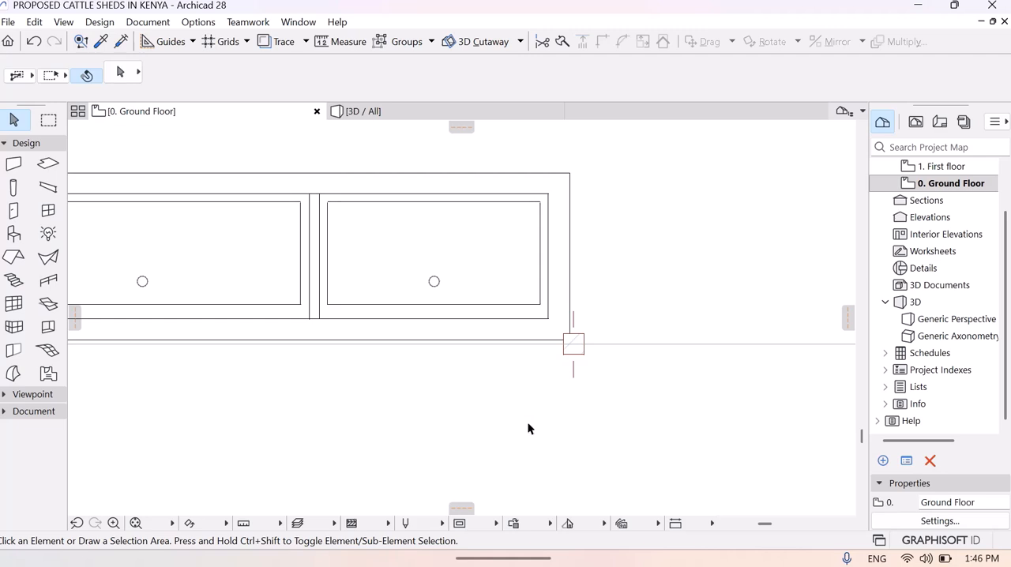
- Delete the spare walled trough and its column standing in the passage between the two rows
mouse_move(527, 428)
middle_mouse_down()
mouse_move(837, 374)
mouse_move(814, 356)
middle_mouse_up()
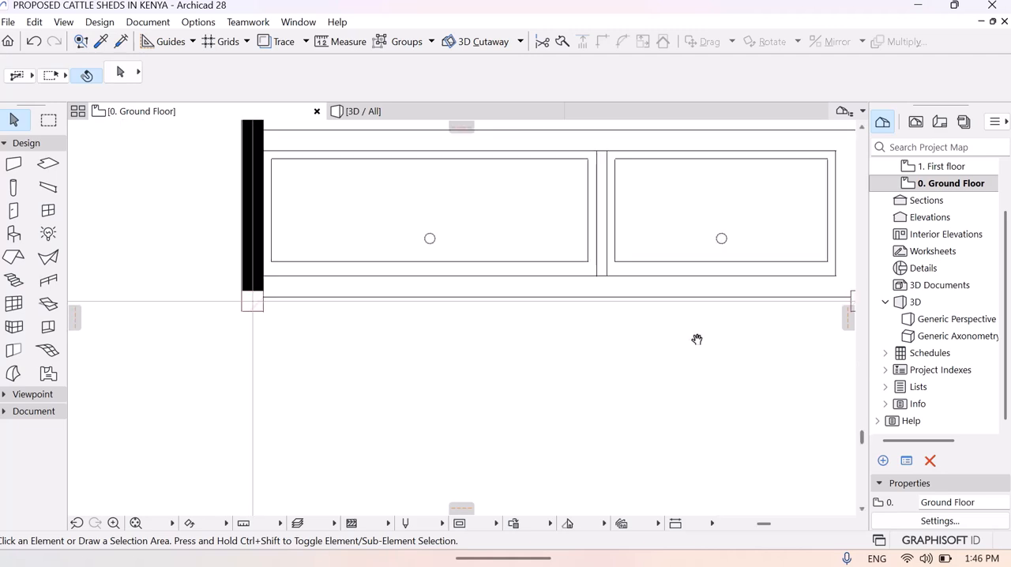
left_click(171, 523)
left_click(202, 429)
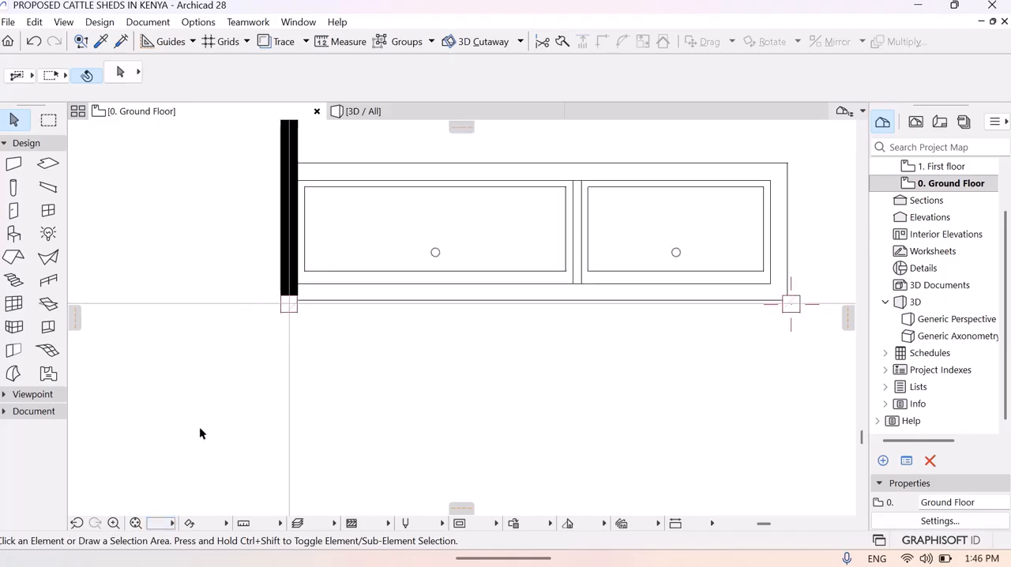
left_click(171, 523)
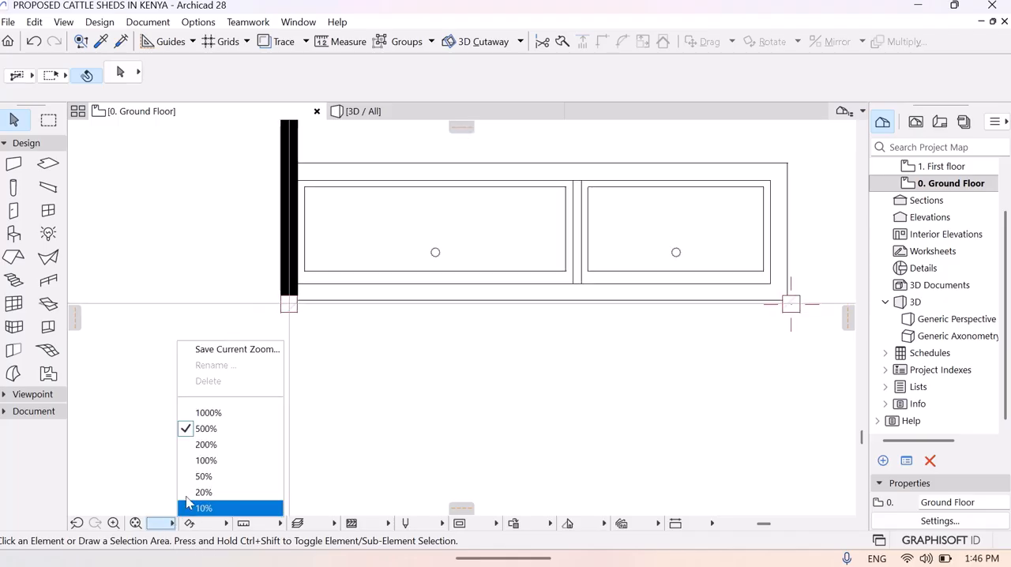
left_click(216, 464)
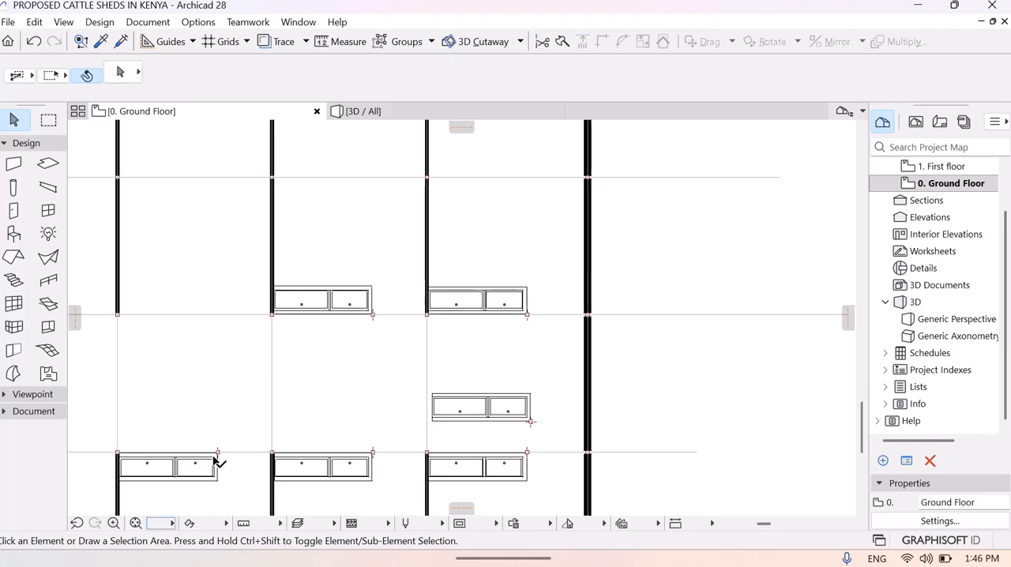
middle_click_drag(211, 345, 350, 348)
left_click_drag(630, 419, 714, 350)
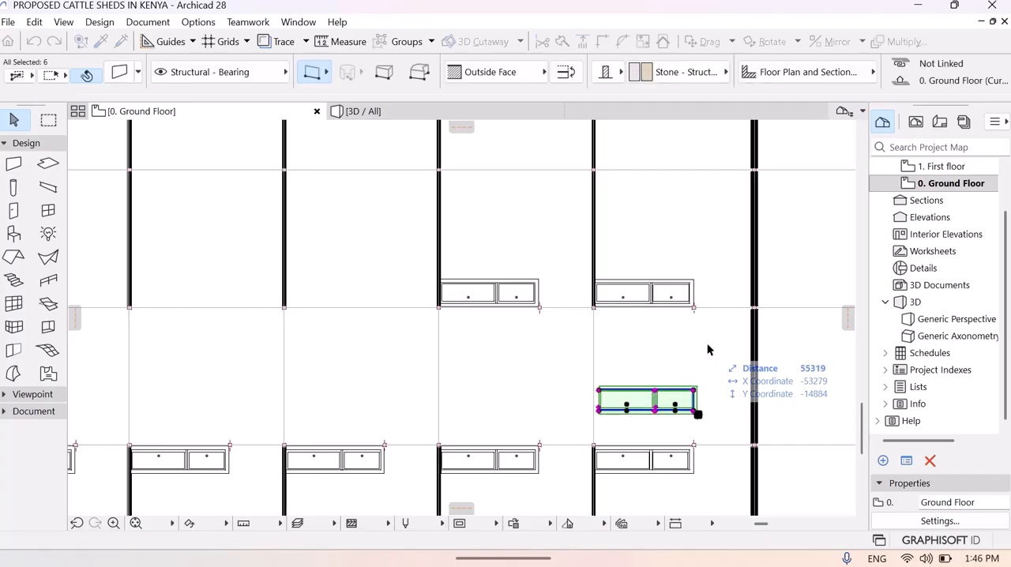
key("Delete")
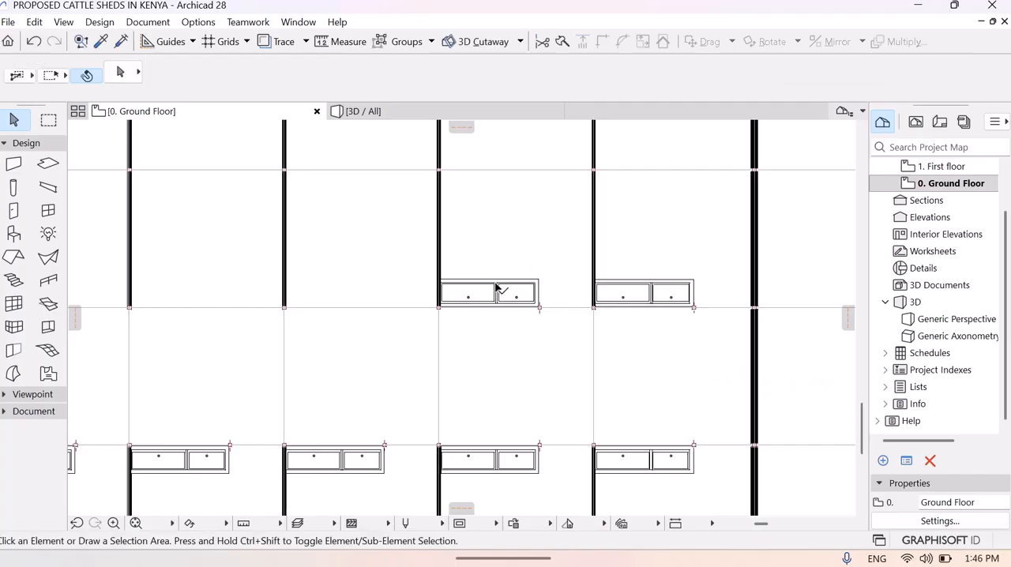
middle_click_drag(541, 297, 489, 318)
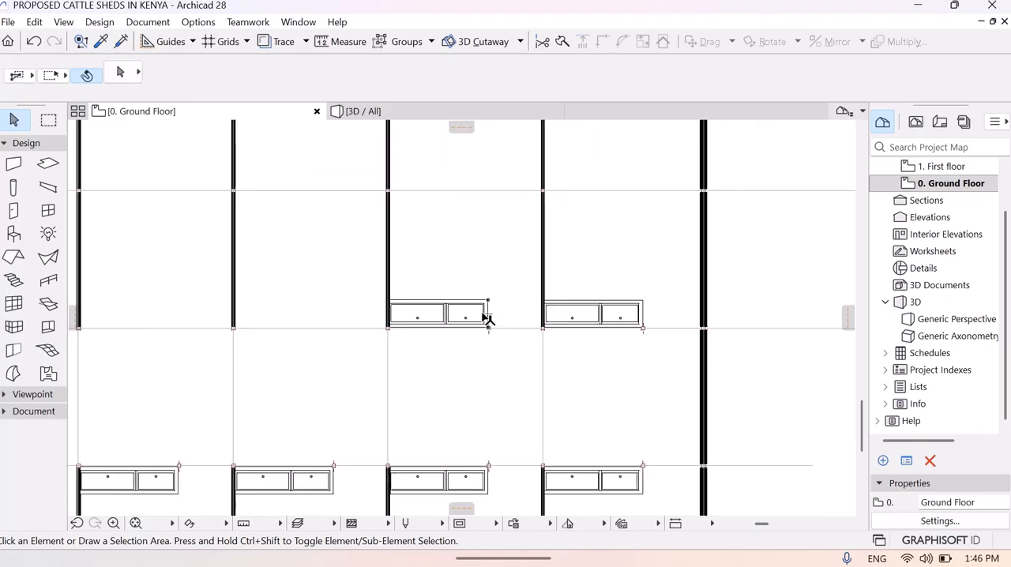
left_click_drag(433, 286, 492, 330)
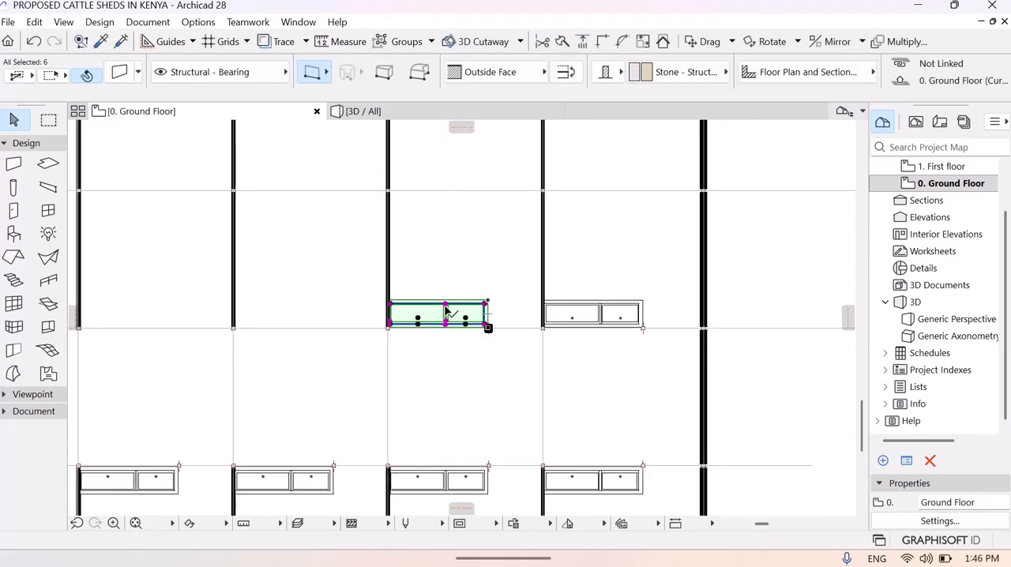
left_click(449, 303)
key("Escape")
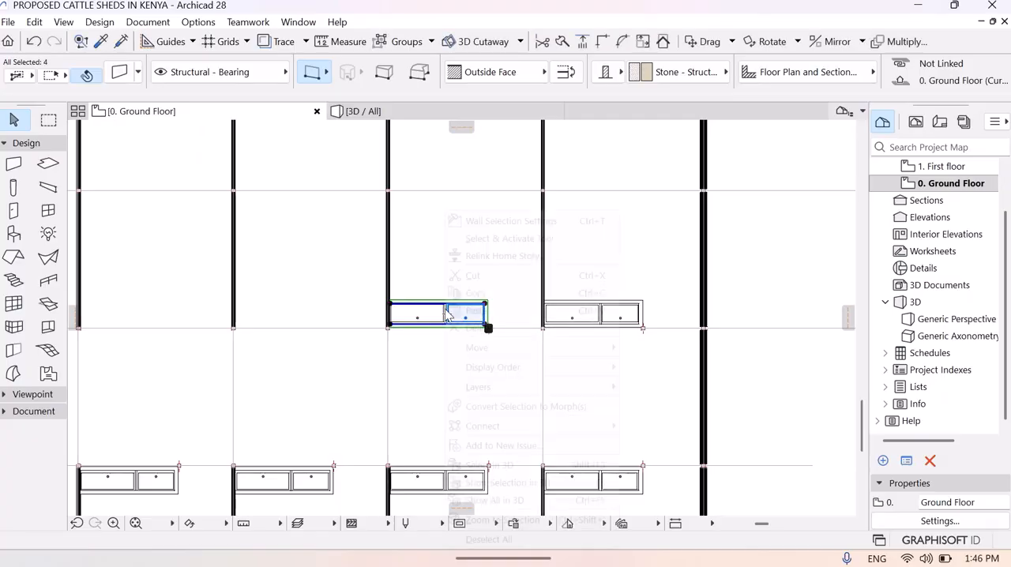
right_click(447, 314)
left_click(419, 254)
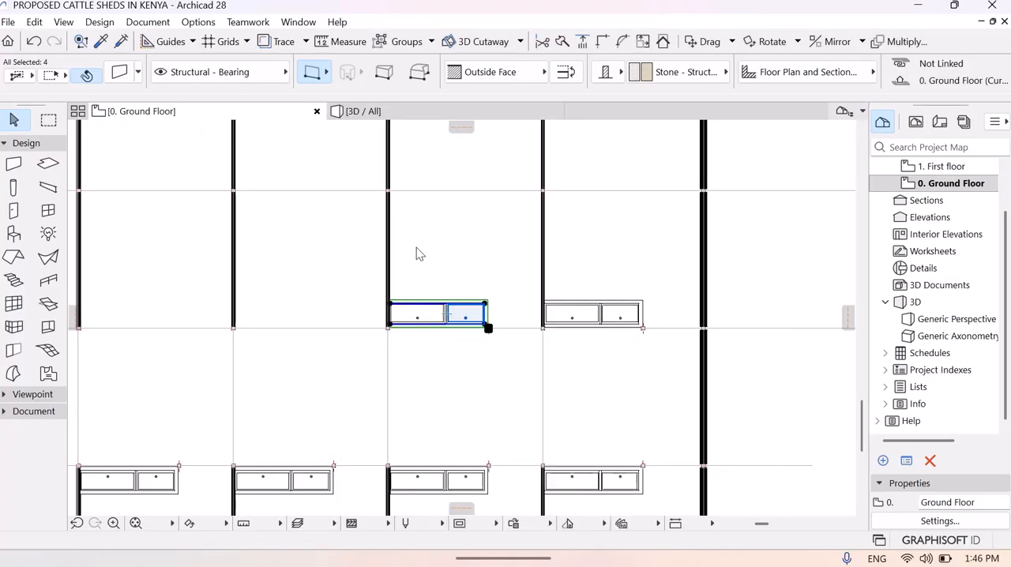
left_click(417, 249)
- Start dragging multiple copies of the mirrored trough and column in the second-to-last stall, placing the first 4464 mm away at 180° in the adjacent stall
left_click_drag(405, 281, 501, 316)
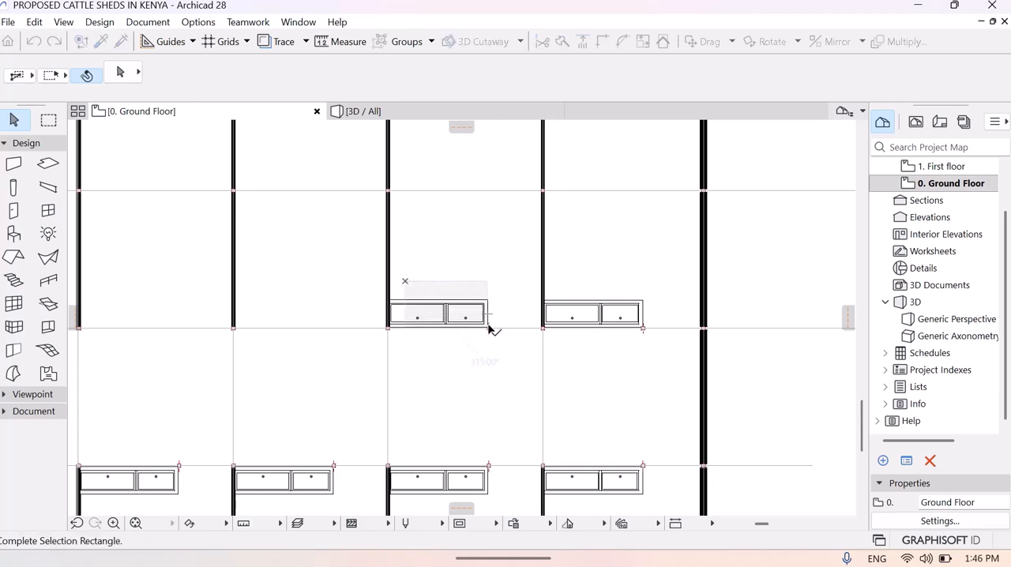
left_click(490, 332)
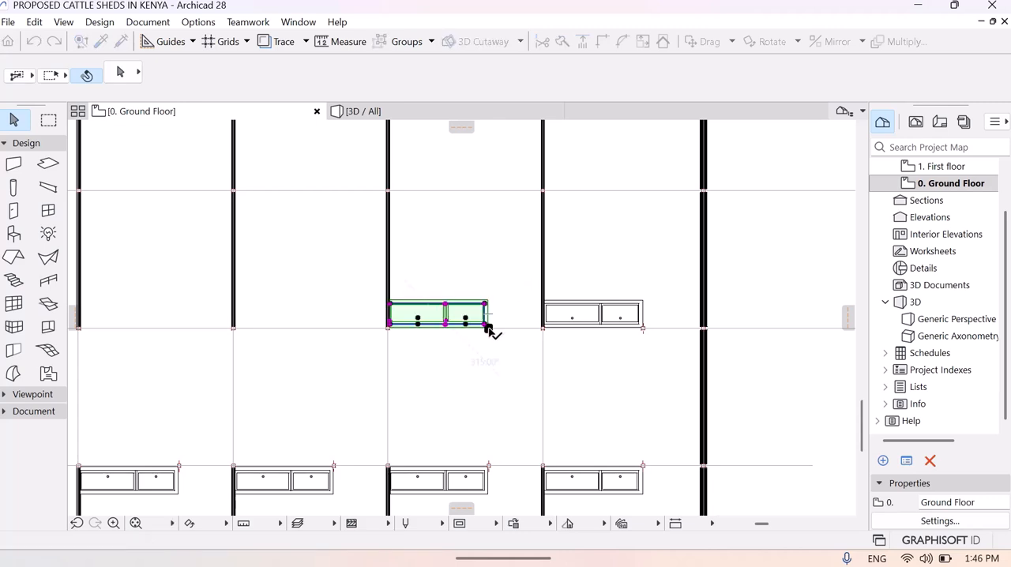
right_click(421, 315)
mouse_move(526, 327)
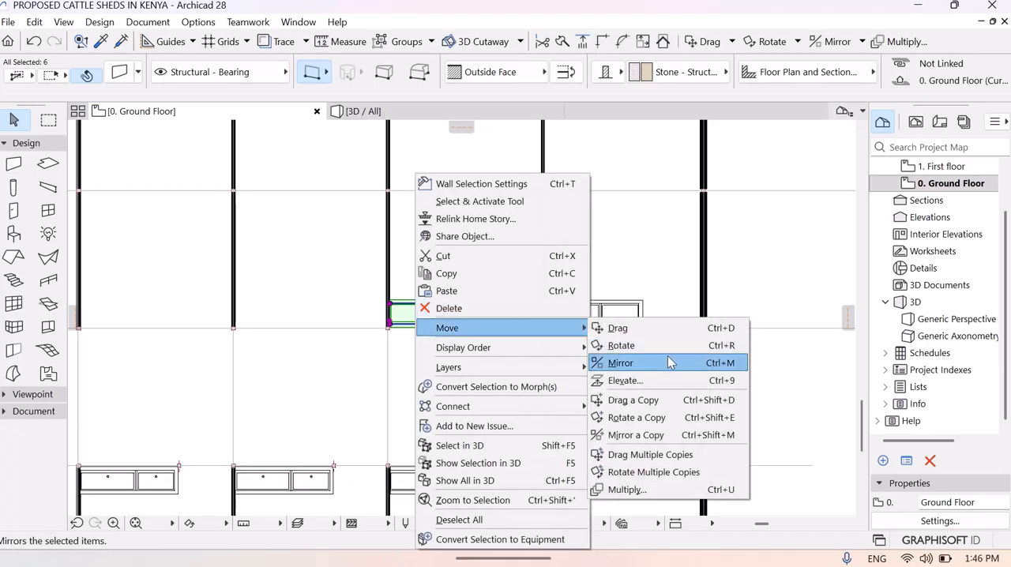
left_click(654, 455)
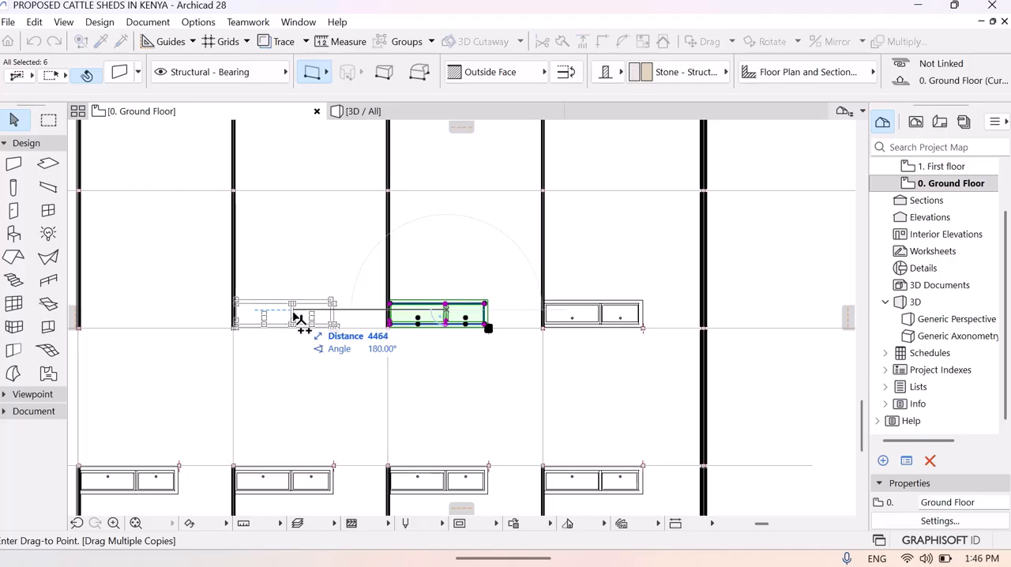
left_click(293, 316)
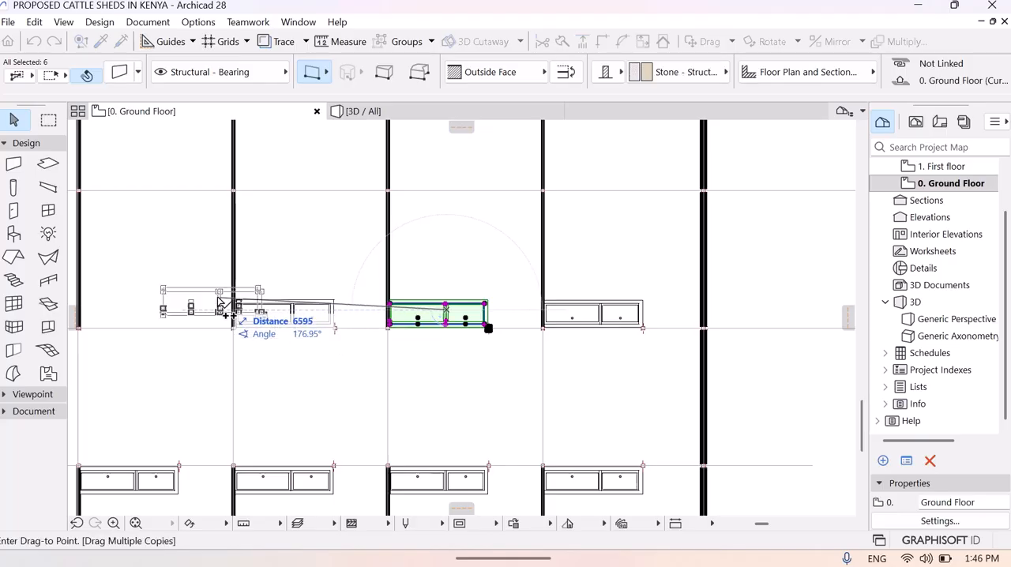
- Place two more trough and column copies in the following stalls, about 9000 mm and 13480 mm from the original at 180°
middle_click_drag(173, 340, 377, 323)
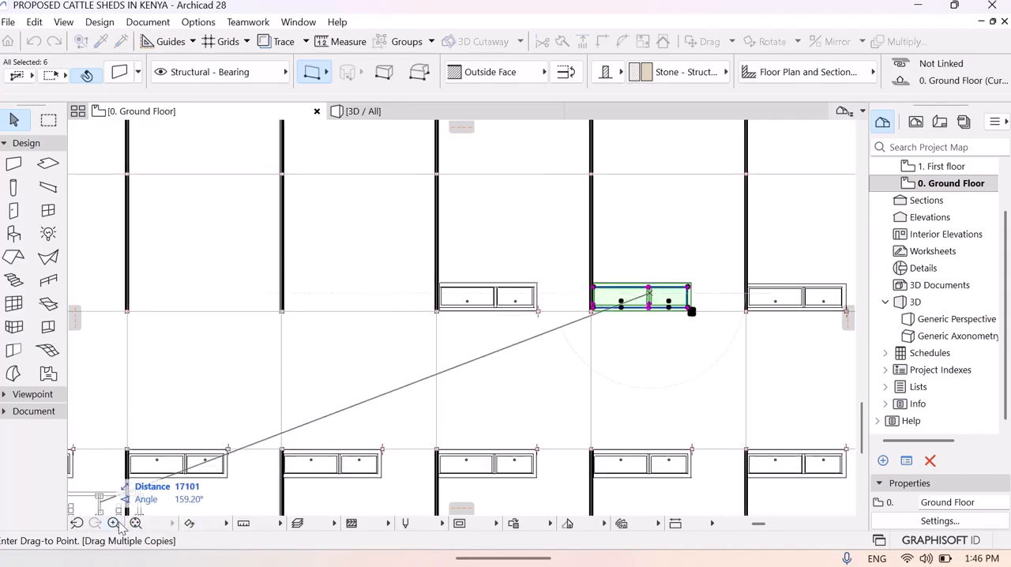
left_click(409, 334)
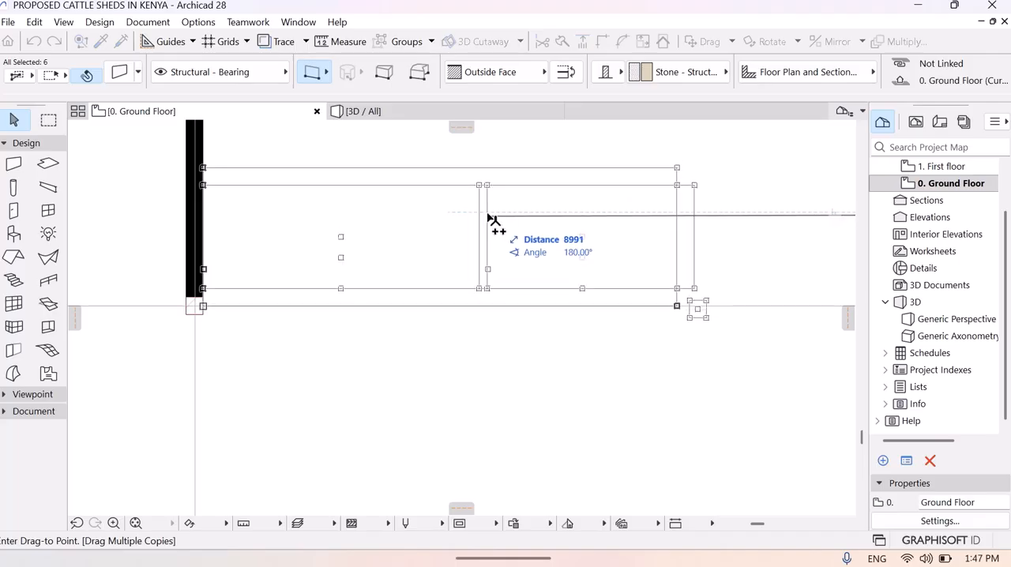
left_click(487, 213)
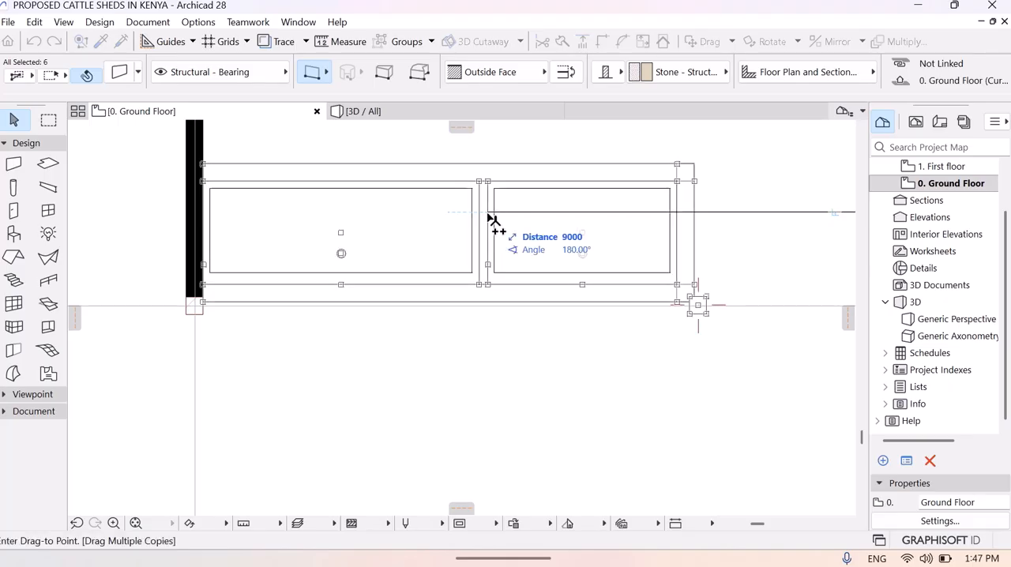
middle_click_drag(372, 384, 813, 386)
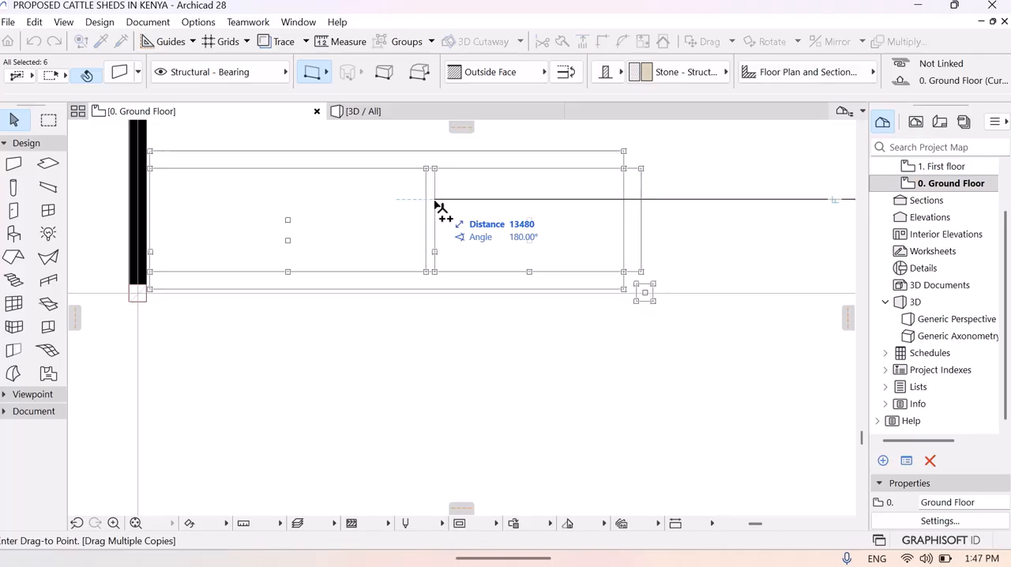
left_click(435, 204)
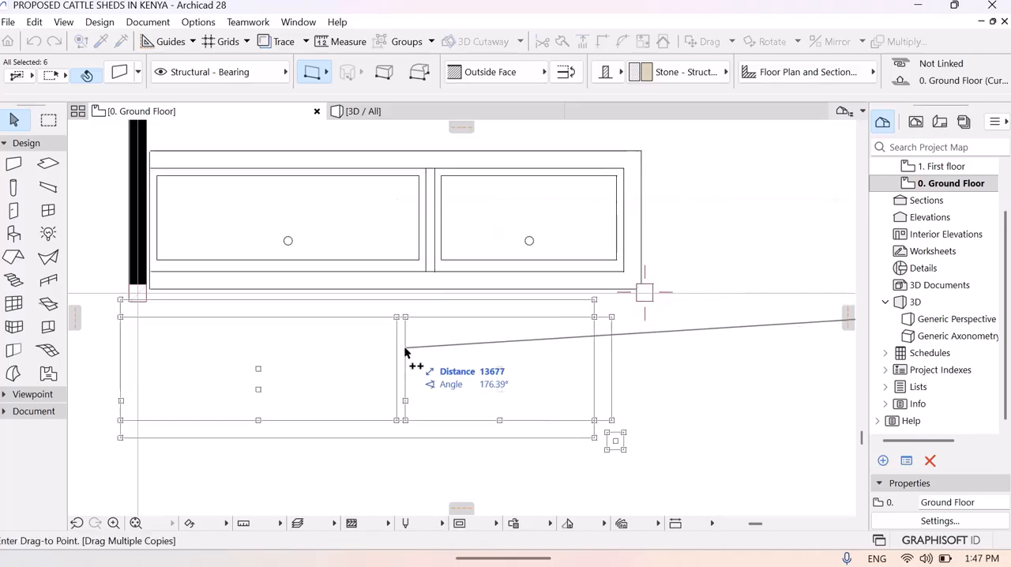
- Add trough and column copies against the next two stall walls, about 18000 mm and 22490 mm from the original
middle_click_drag(402, 351, 827, 329)
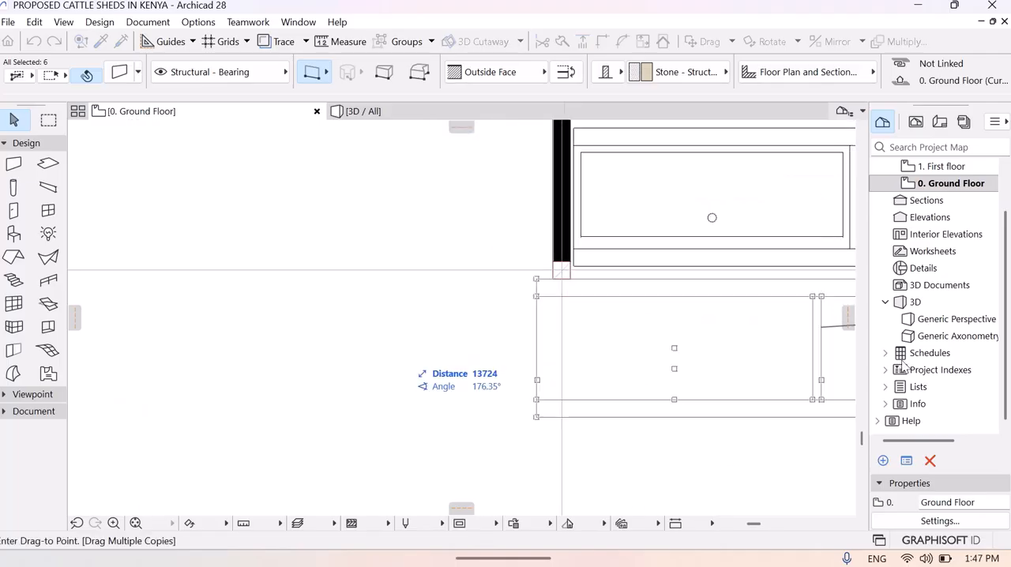
middle_click_drag(580, 364, 857, 356)
middle_click_drag(450, 364, 636, 401)
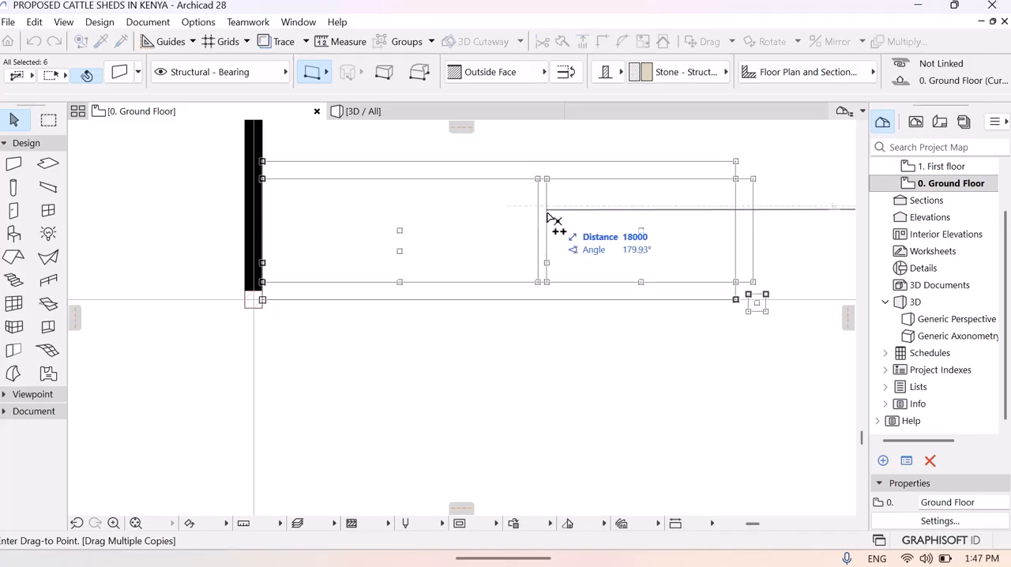
left_click(550, 215)
middle_click_drag(438, 371, 868, 357)
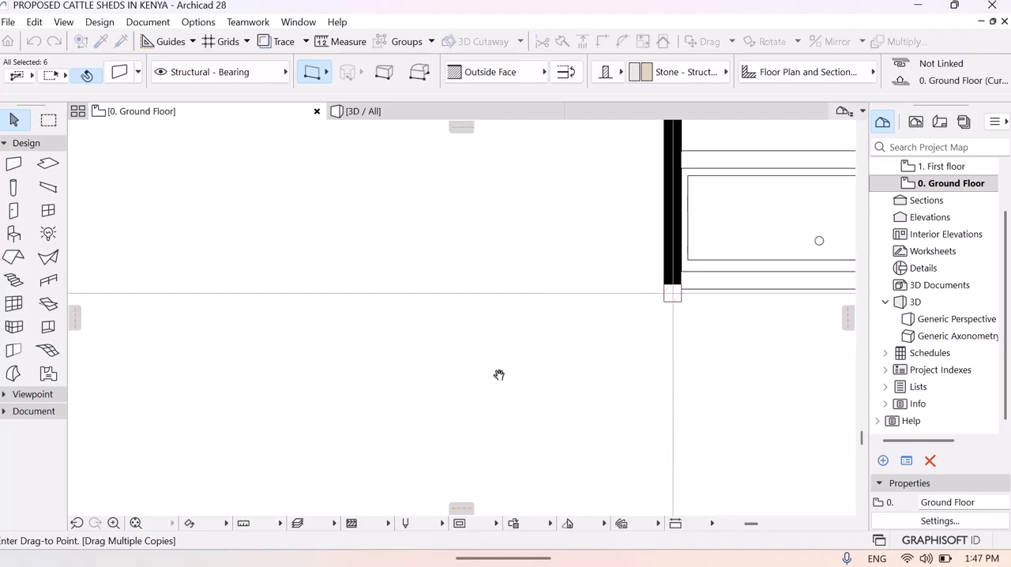
middle_click_drag(499, 375, 742, 387)
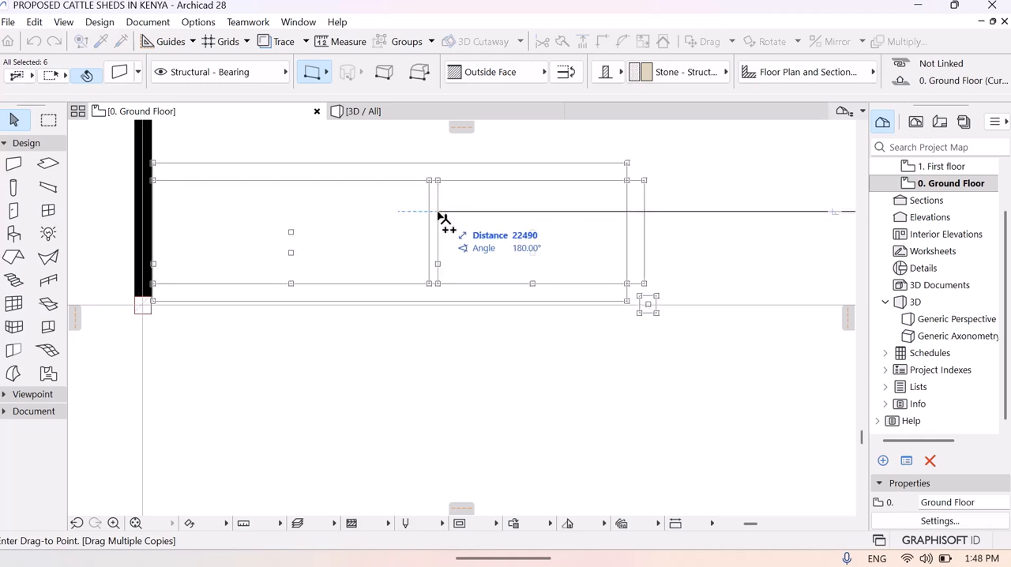
left_click(439, 212)
- Place another trough and column copy in the next stall of the row, 26993 mm from the original at 180°
middle_click_drag(397, 367, 830, 372)
middle_click_drag(487, 385, 762, 374)
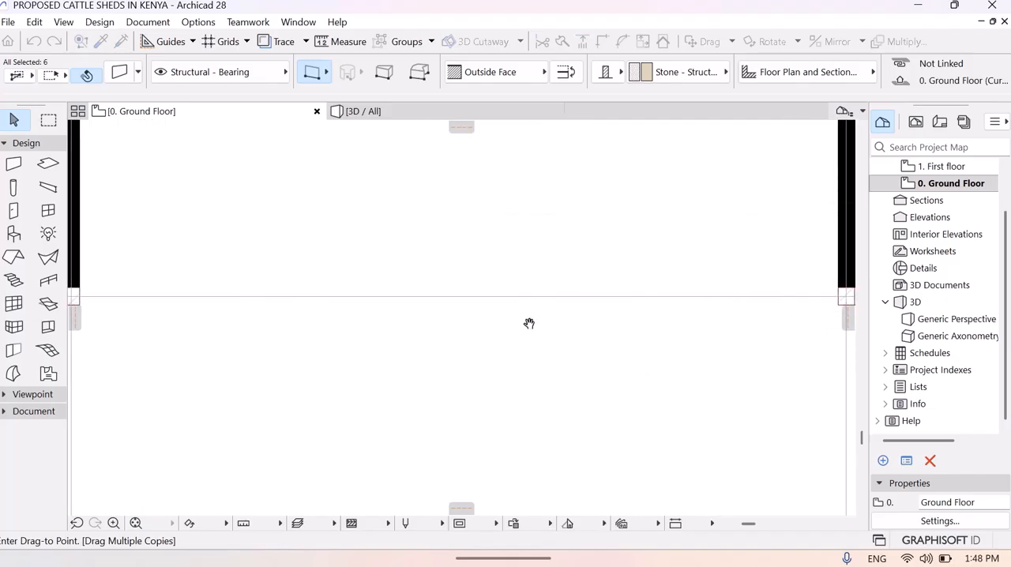
middle_click_drag(527, 322, 673, 339)
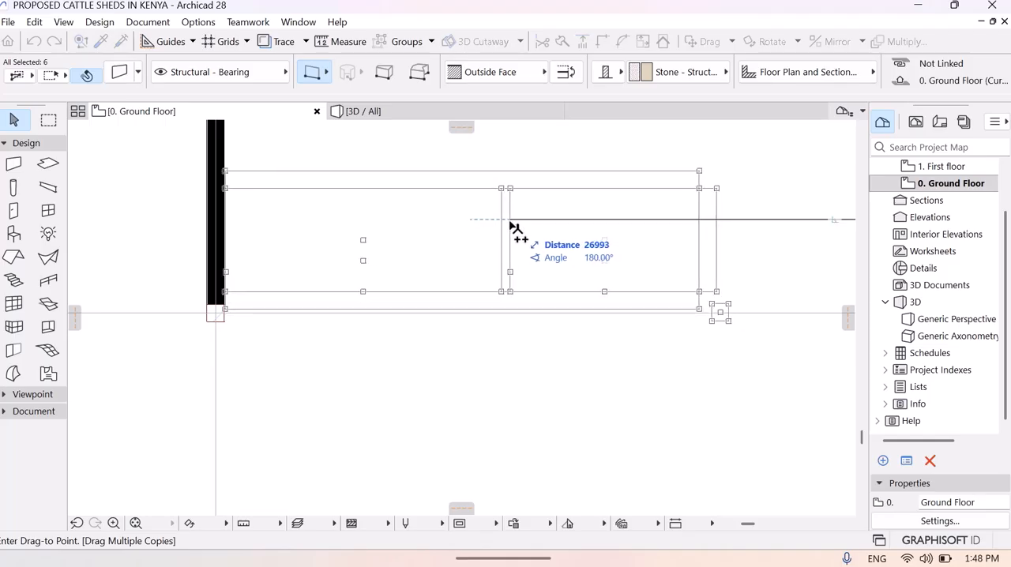
left_click(512, 229)
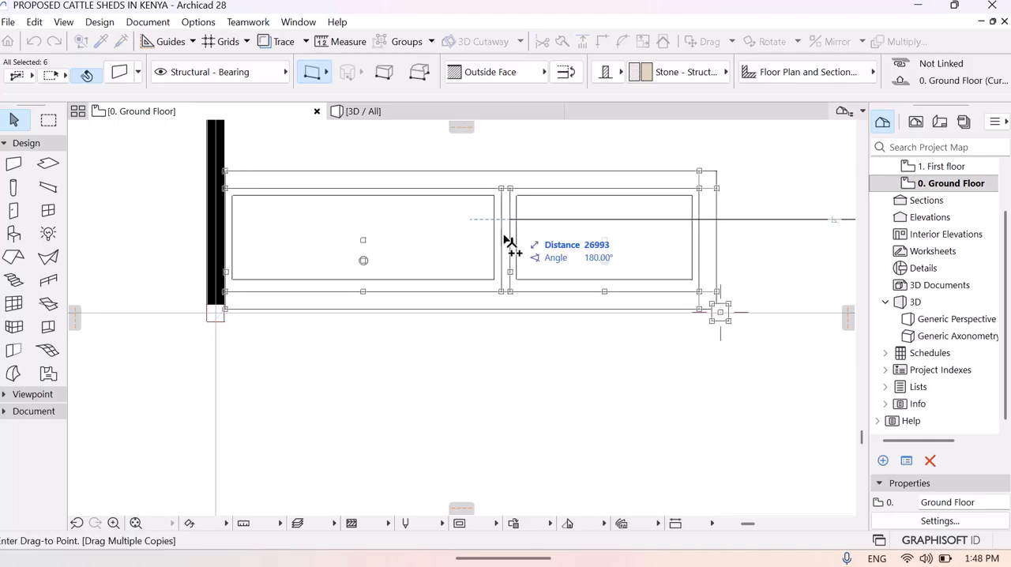
- Place another trough and column copy against the next stall wall, about 31505 mm from the original at 180°
middle_click_drag(460, 357, 859, 387)
middle_click_drag(388, 380, 620, 369)
middle_click_drag(425, 370, 552, 373)
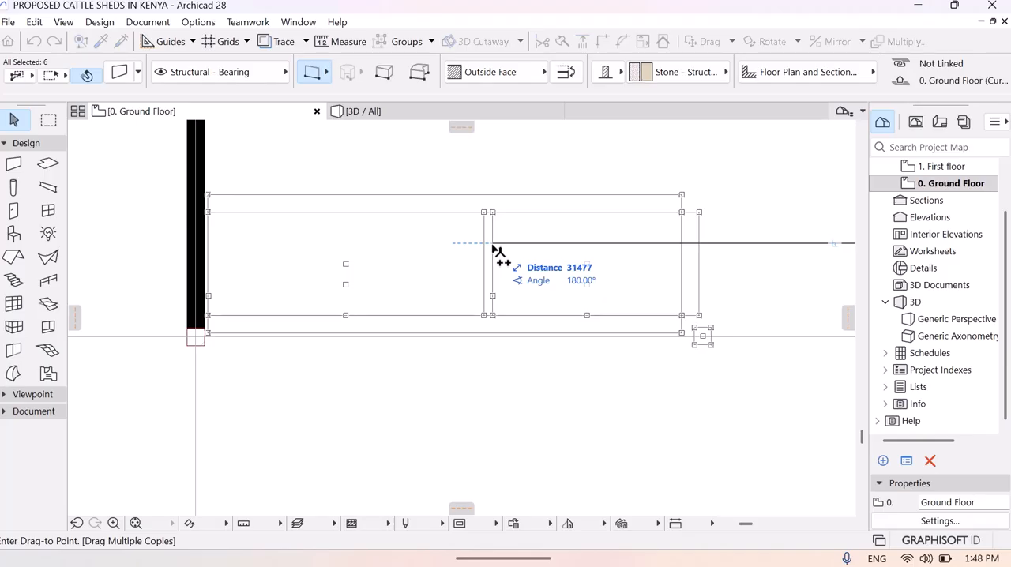
left_click(488, 245)
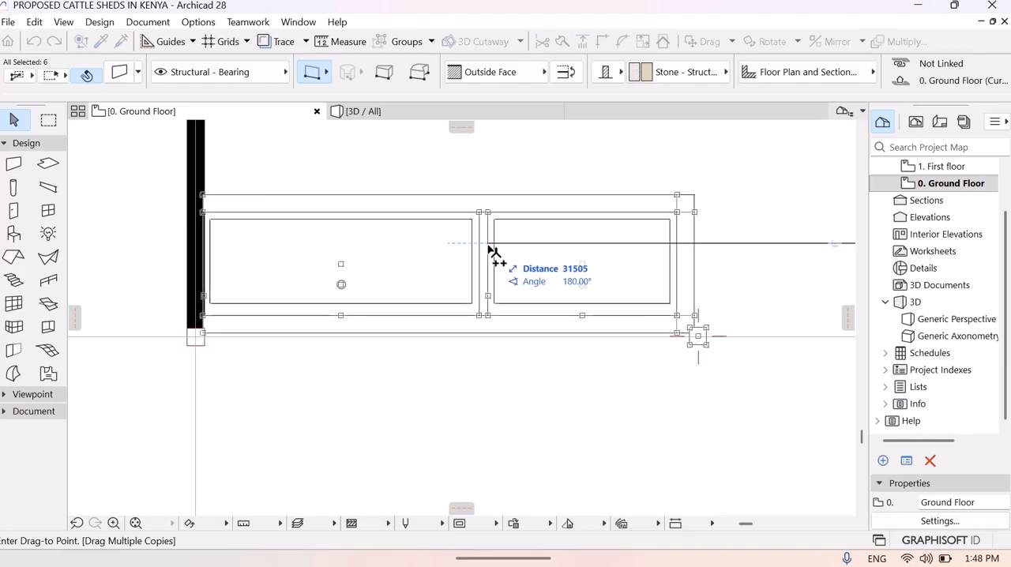
- Place the last trough and column copy in the end stall, about 35925 mm from the original at 180°, and finish the multiple copying
middle_click_drag(387, 373, 750, 388)
middle_click_drag(424, 388, 689, 390)
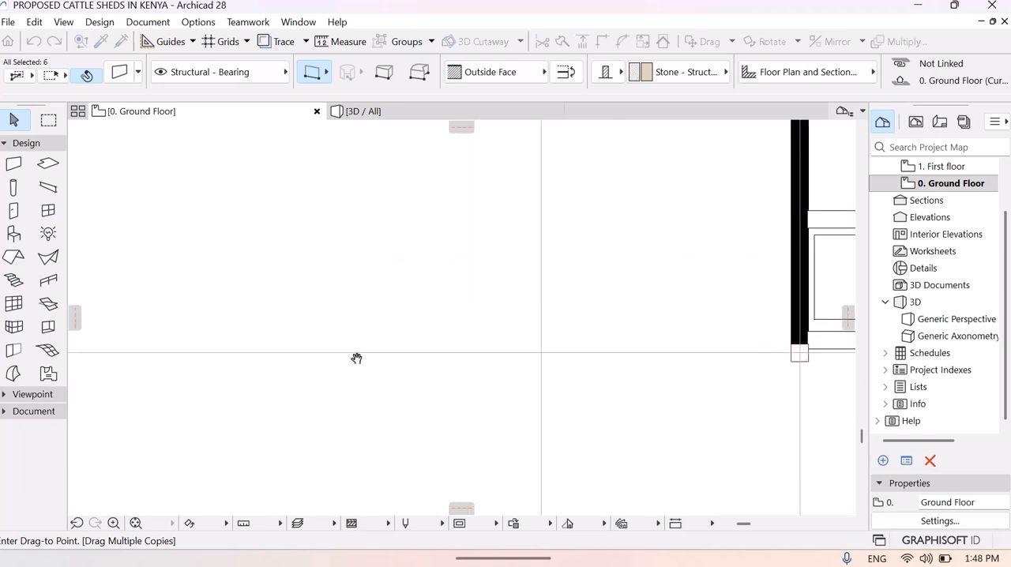
middle_click_drag(356, 356, 605, 382)
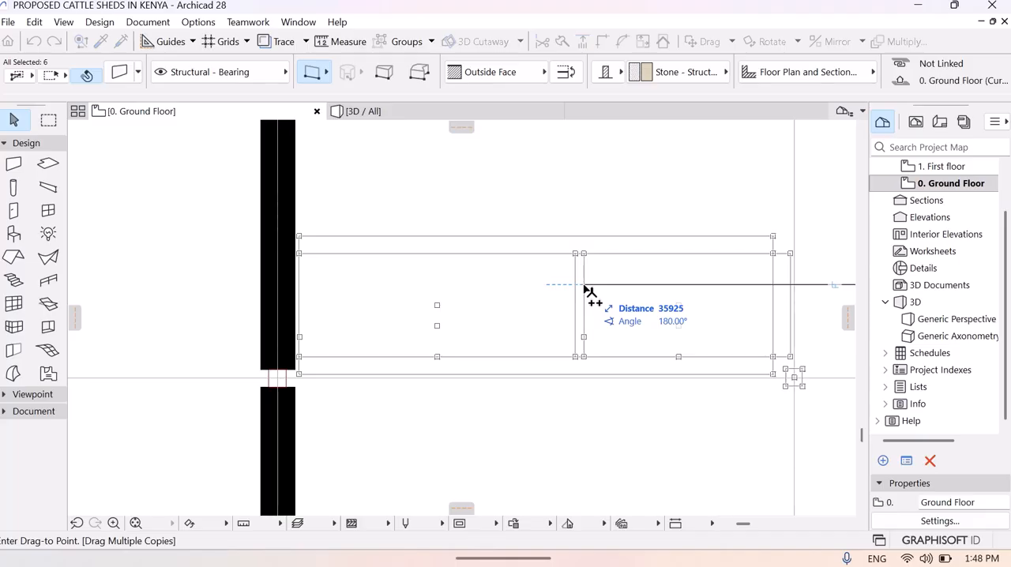
left_click(584, 291)
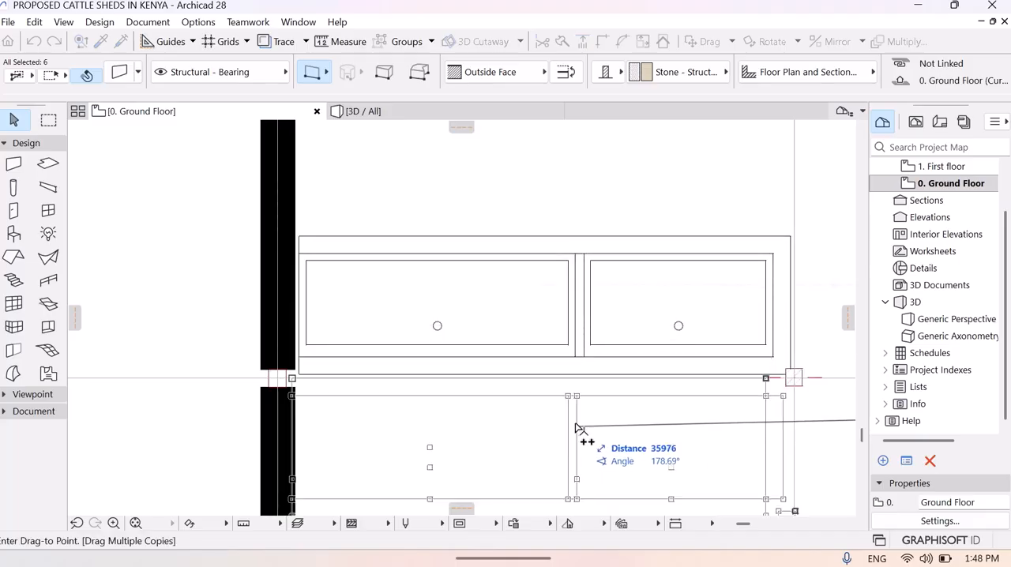
key("Escape")
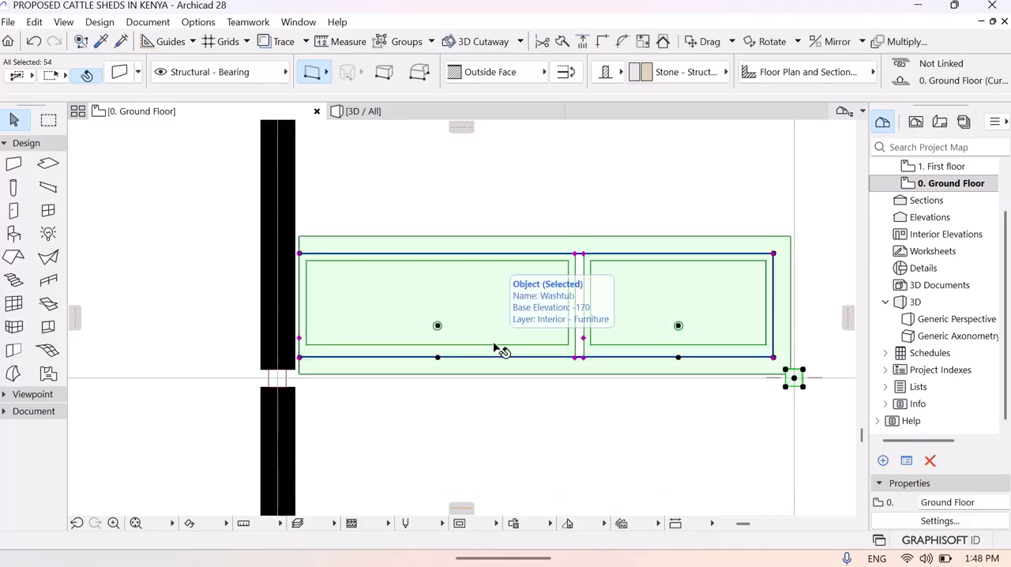
key("Escape")
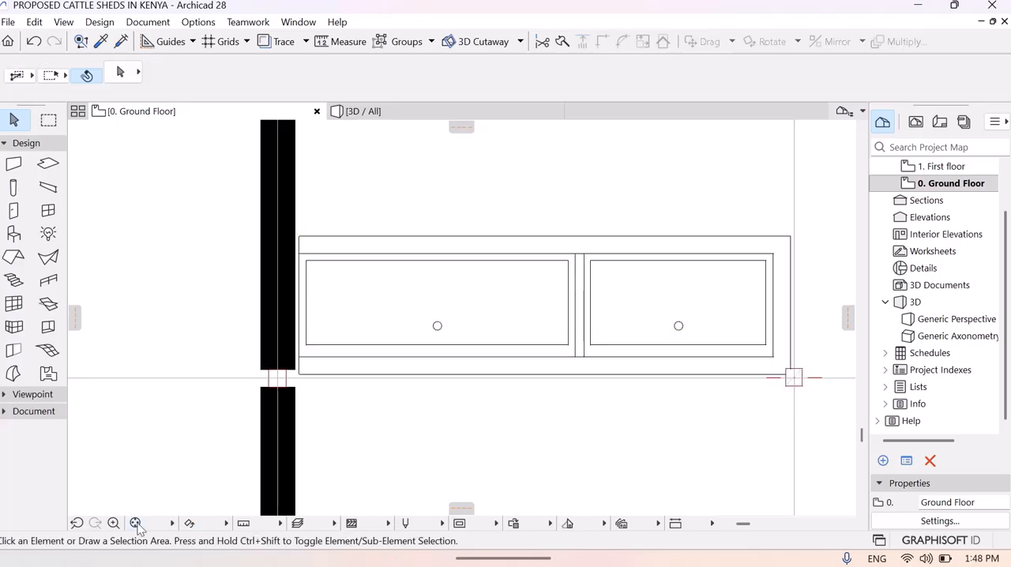
left_click(136, 524)
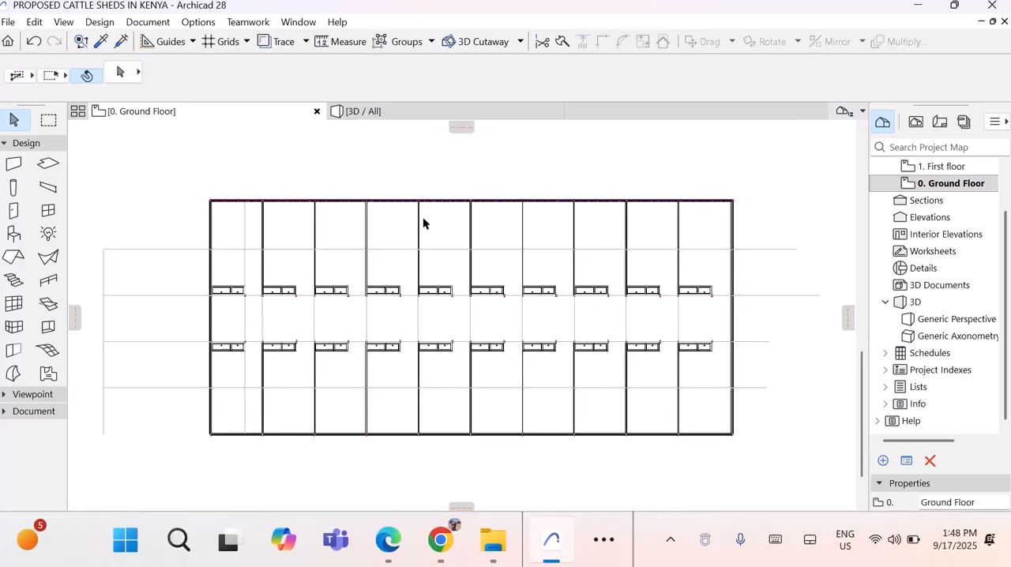
- Fly through the 3D model to examine the troughs, columns and stall walls on both sides of the central aisle
left_click(395, 118)
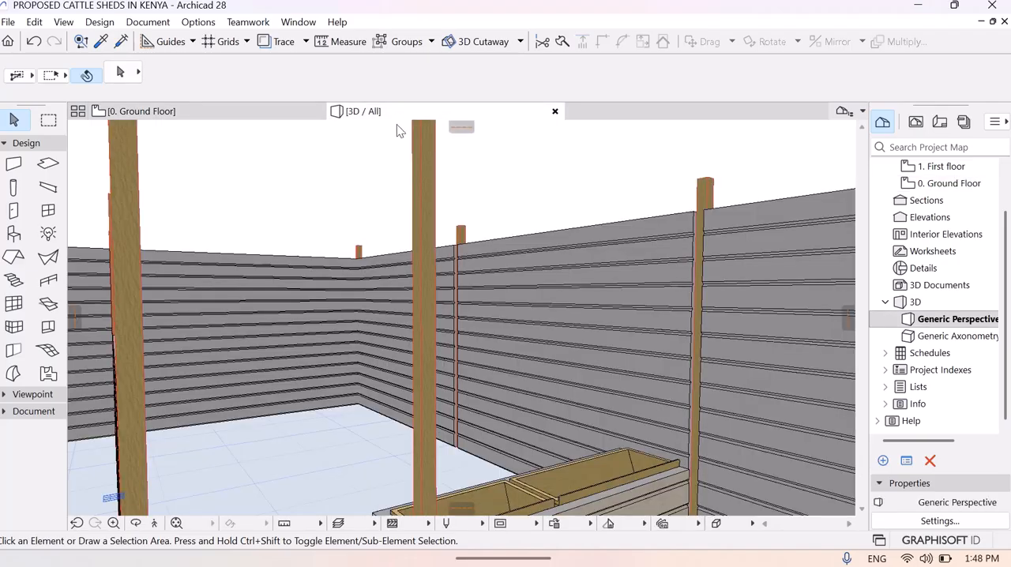
left_click(152, 522)
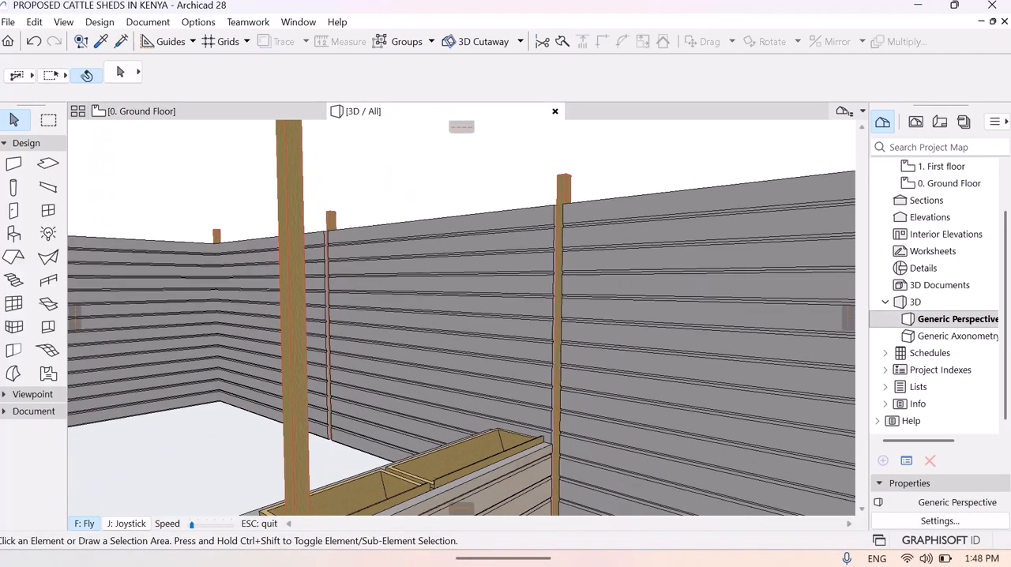
key("Page_Up")
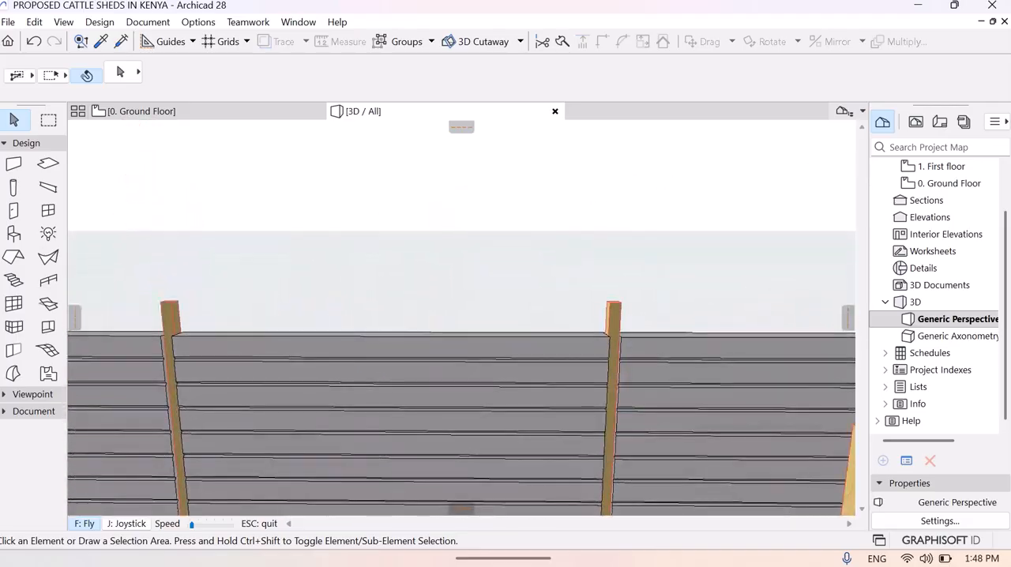
key("Page_Up")
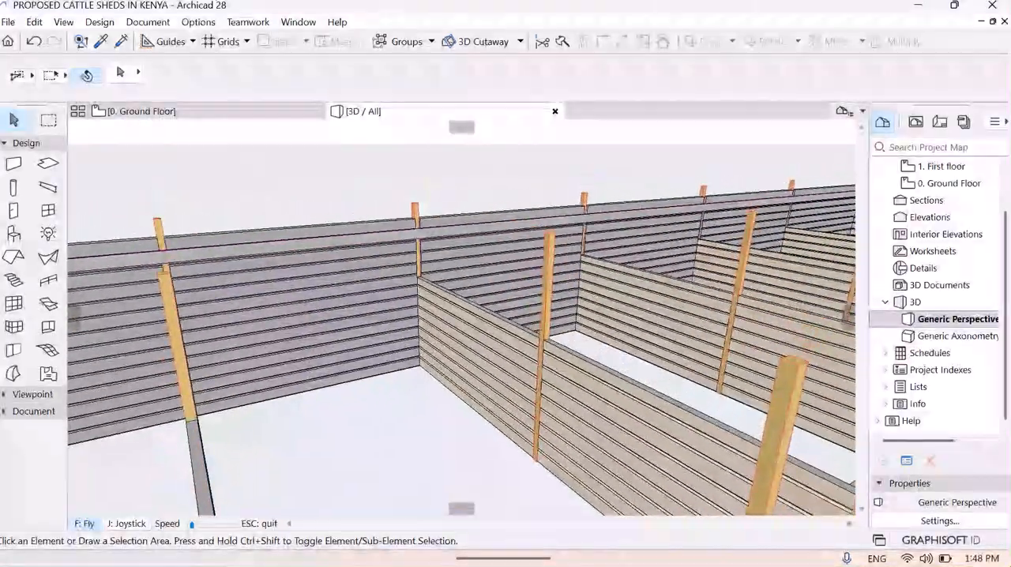
key("Down")
key("Page_Up")
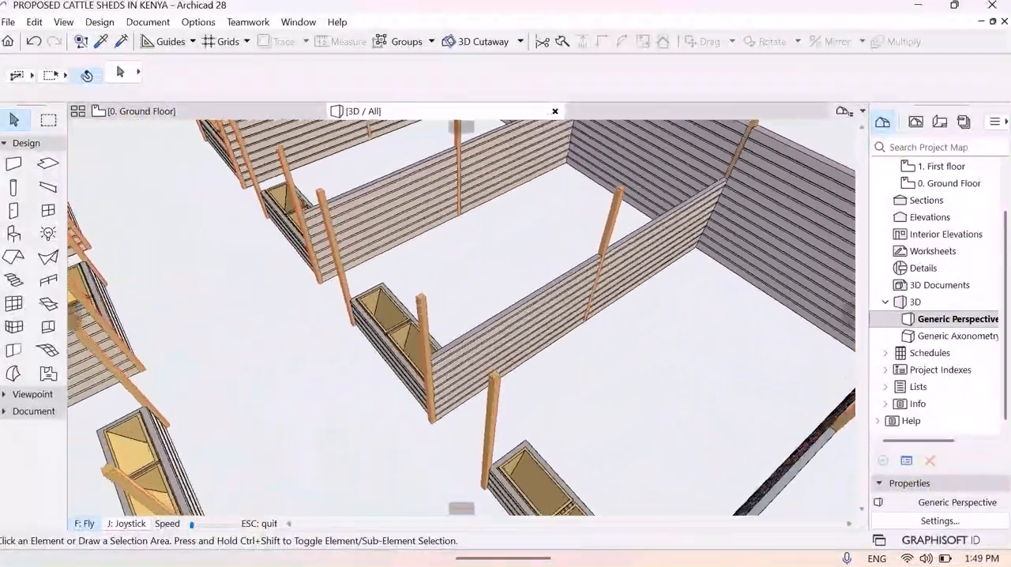
key("Up")
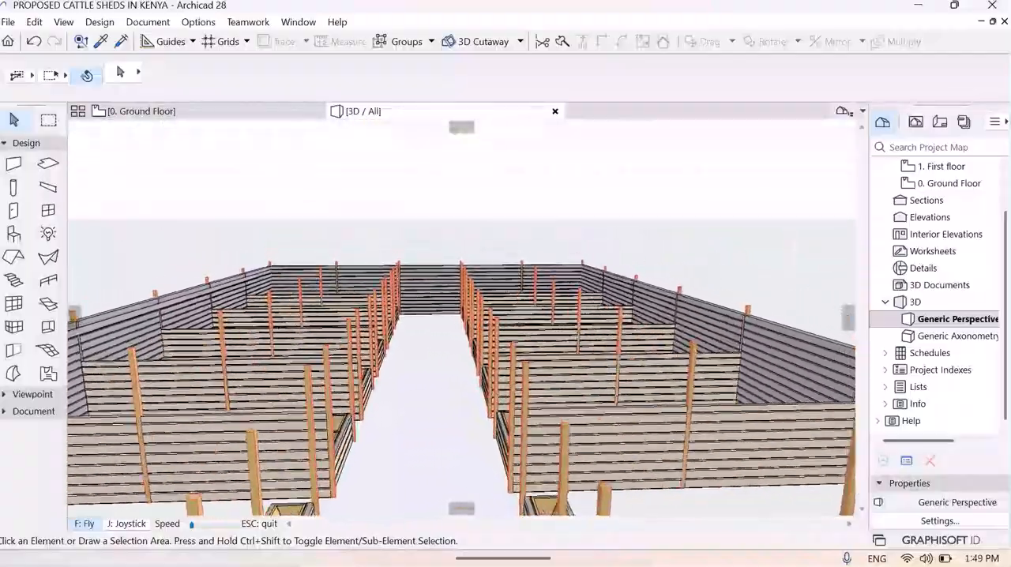
key("Up")
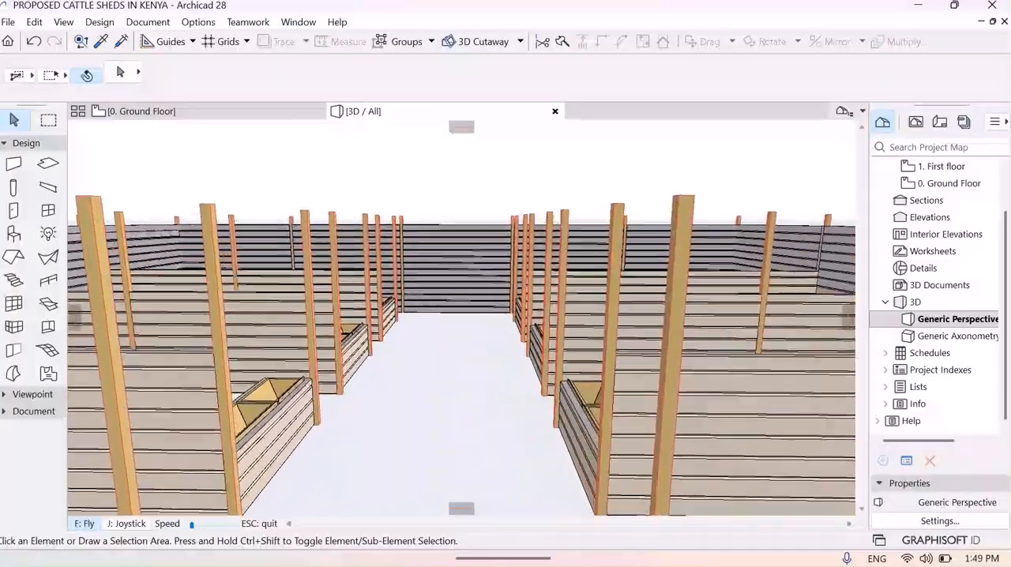
key("Up")
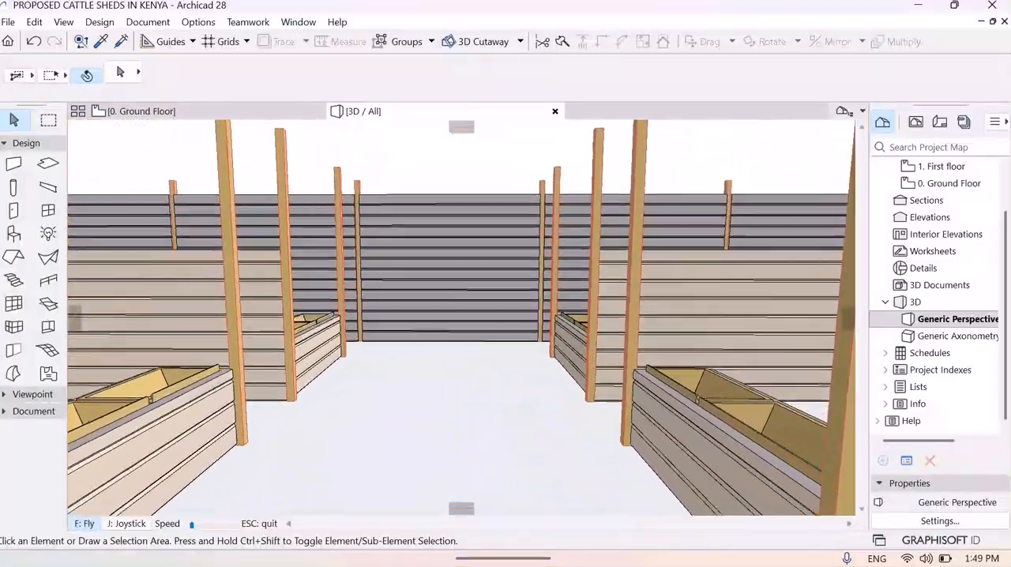
key("Up")
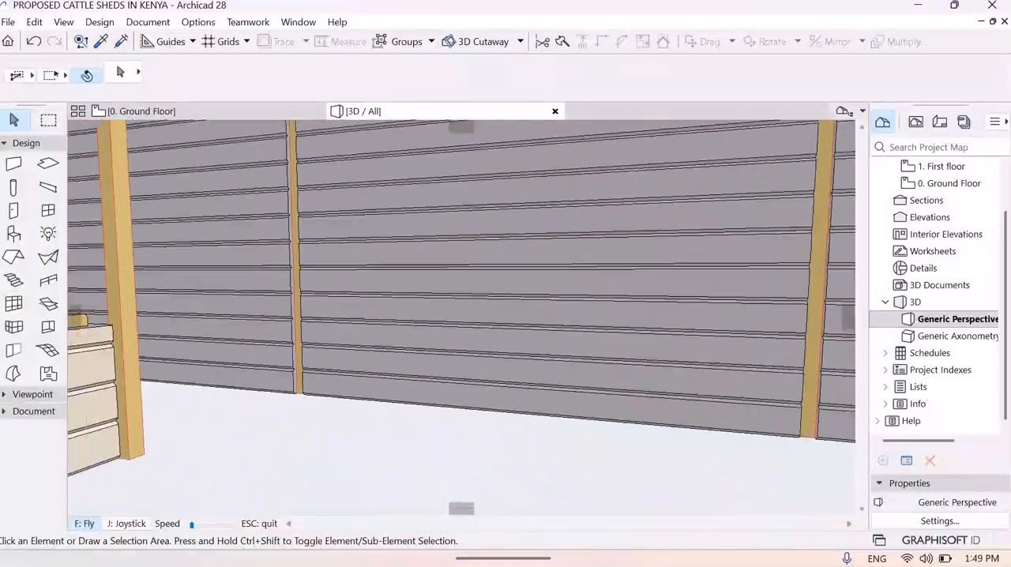
key("Up")
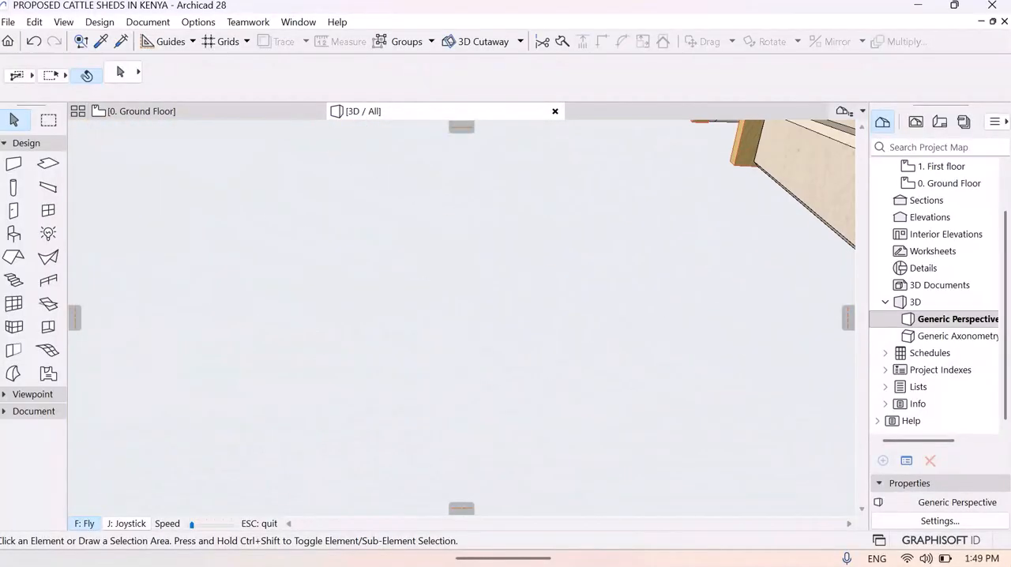
key("Down")
key("Down")
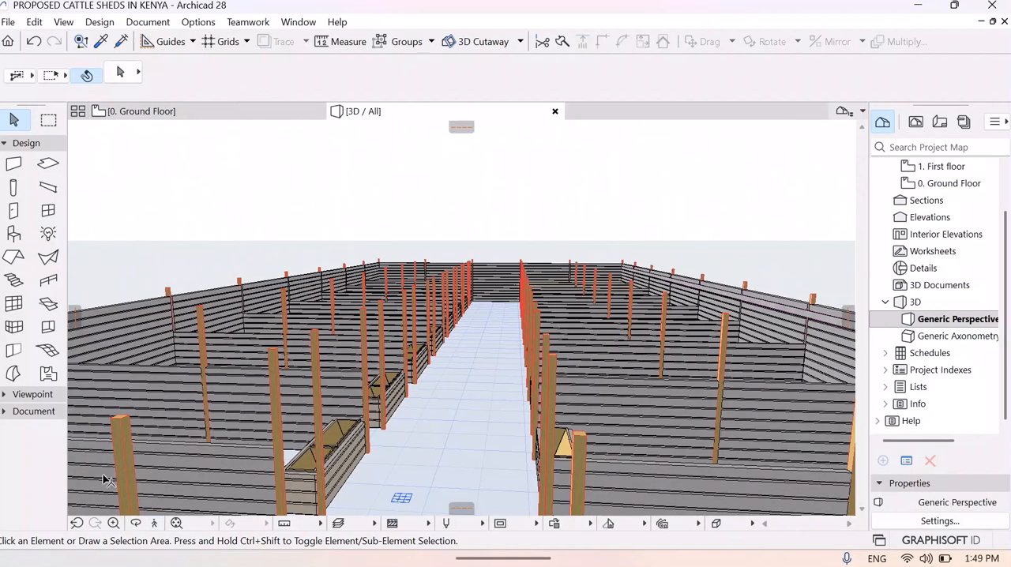
- Fly over the shed in 3D again and along the aisle to the end wall to inspect the two mirrored trough rows
left_click(155, 525)
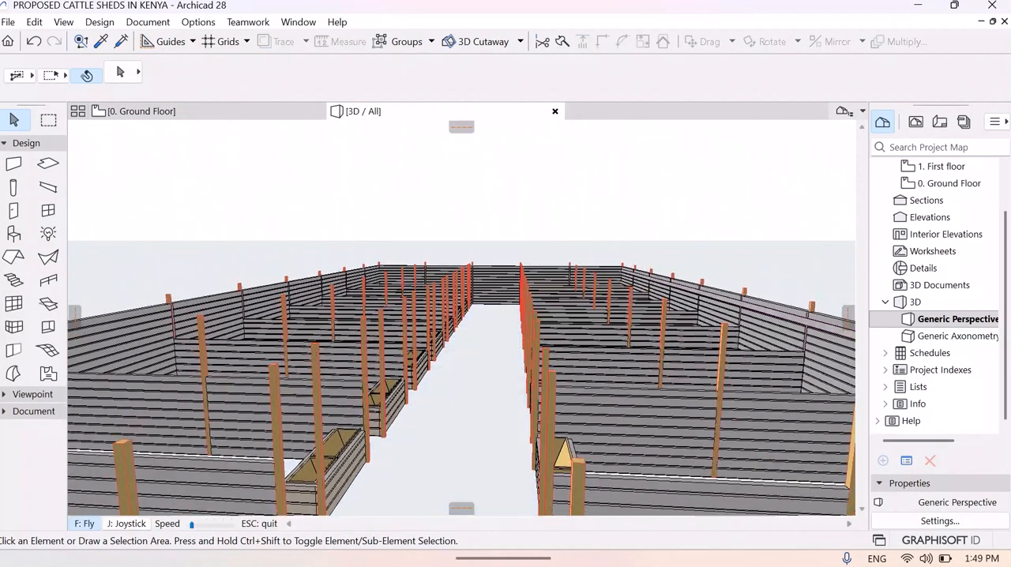
key("Page_Up")
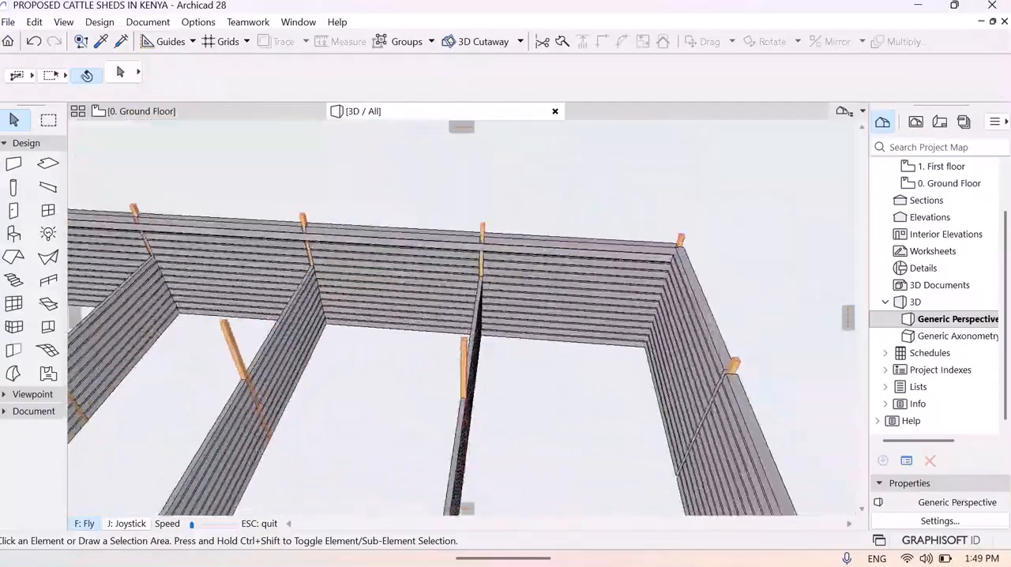
key("Down")
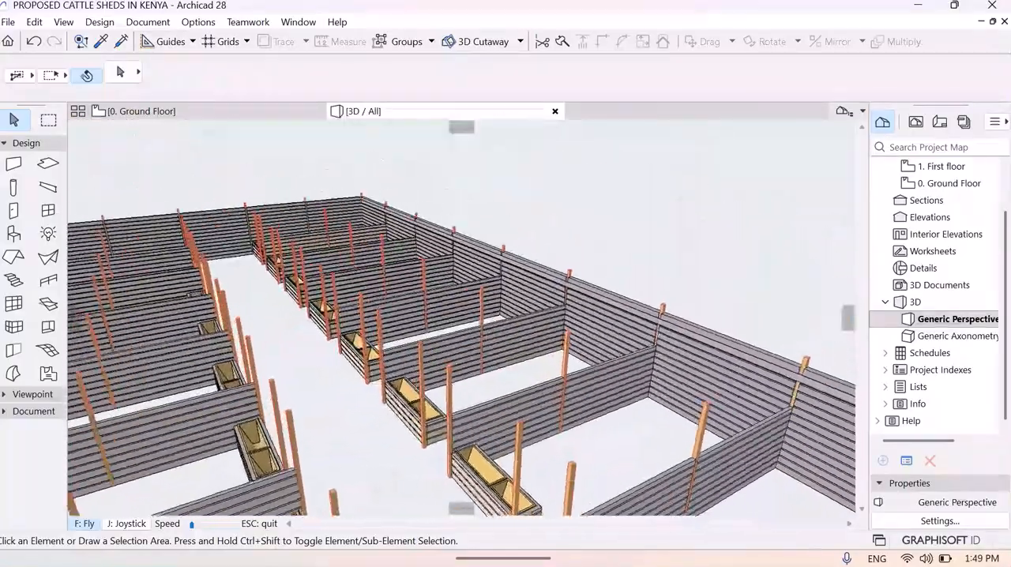
key("Up")
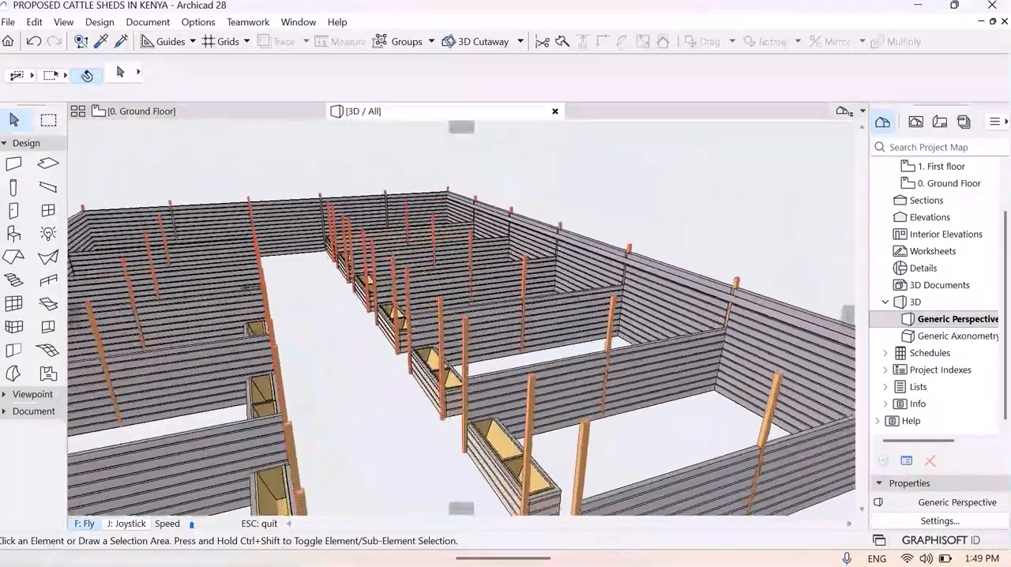
key("Up")
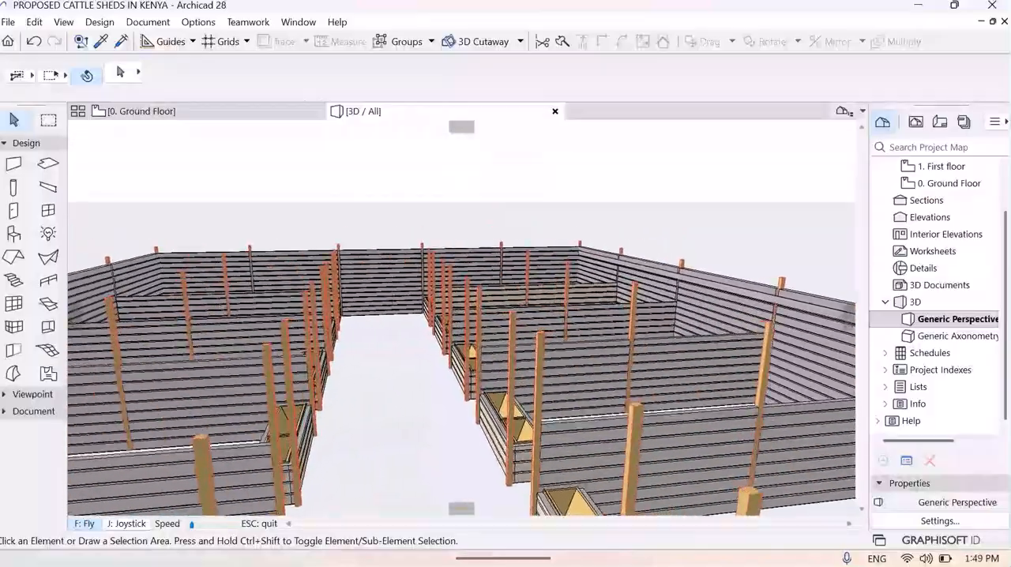
key("Up")
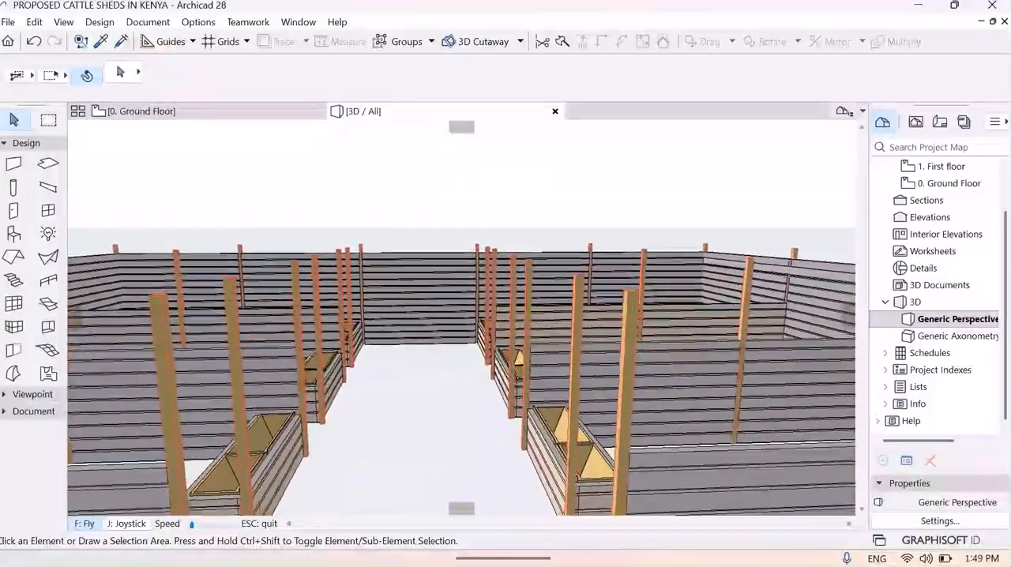
key("Up")
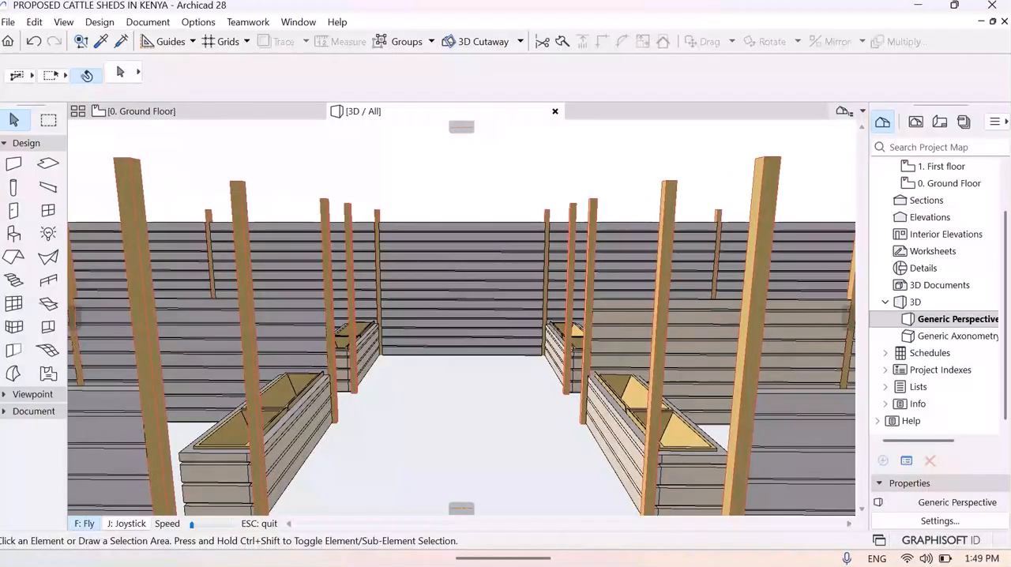
key("Escape")
- Open the default slab settings for the ground floor plan and set the slab's elevation to 0 from the home story
left_click(198, 112)
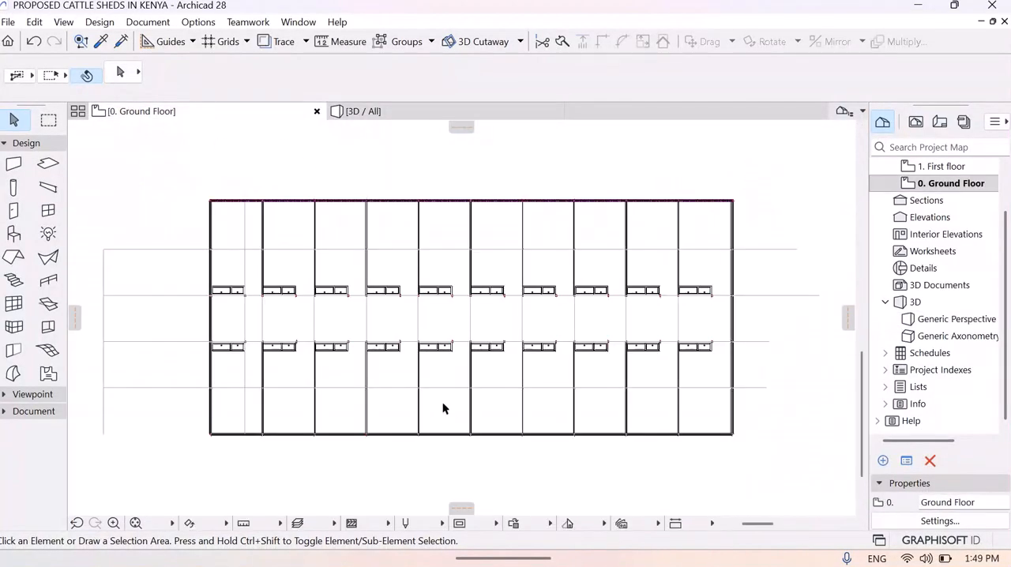
left_click(99, 22)
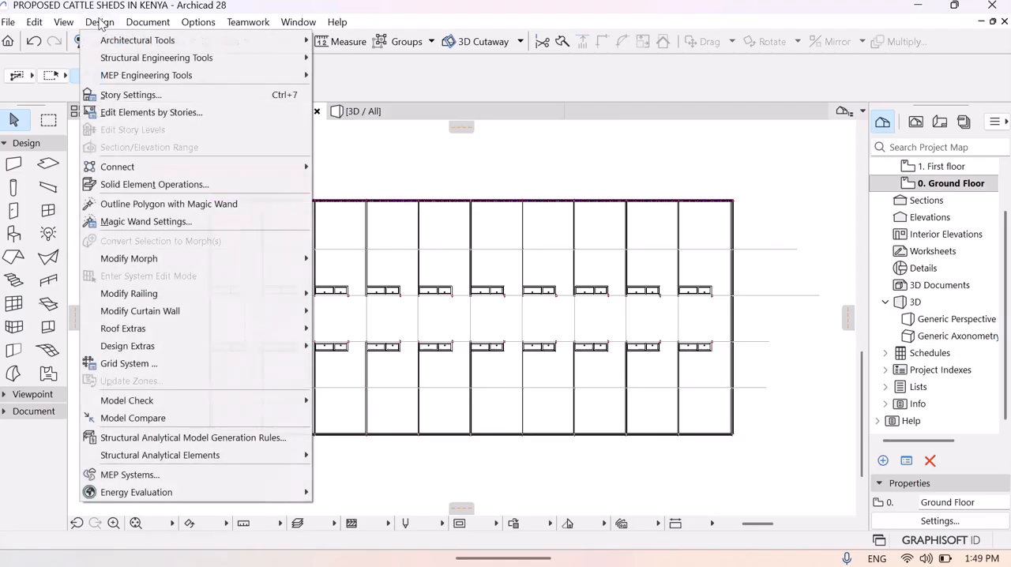
mouse_move(227, 57)
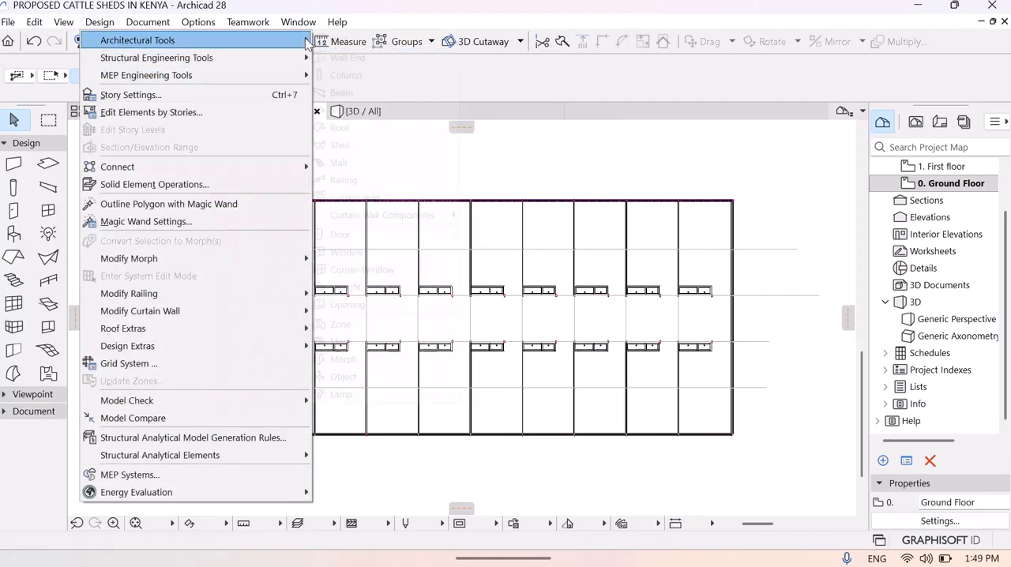
mouse_move(304, 40)
left_click(352, 108)
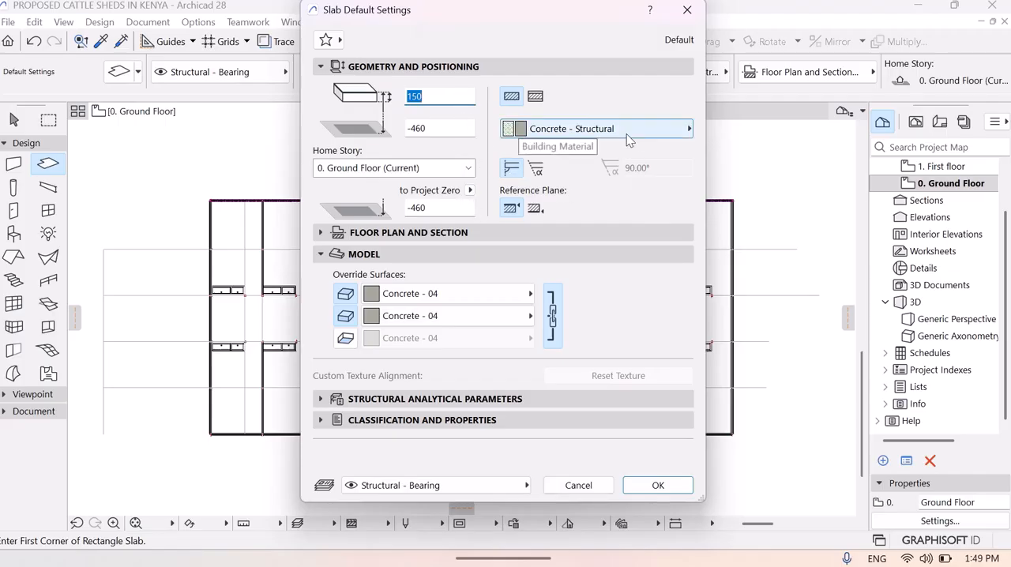
left_click(440, 95)
left_click(445, 125)
key("BackSpace")
key("BackSpace")
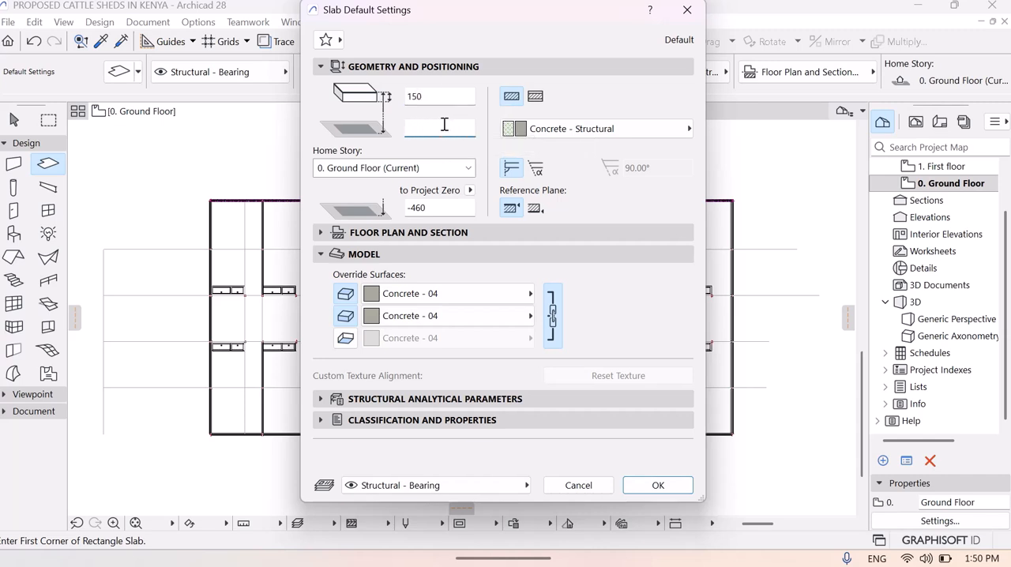
left_click(443, 209)
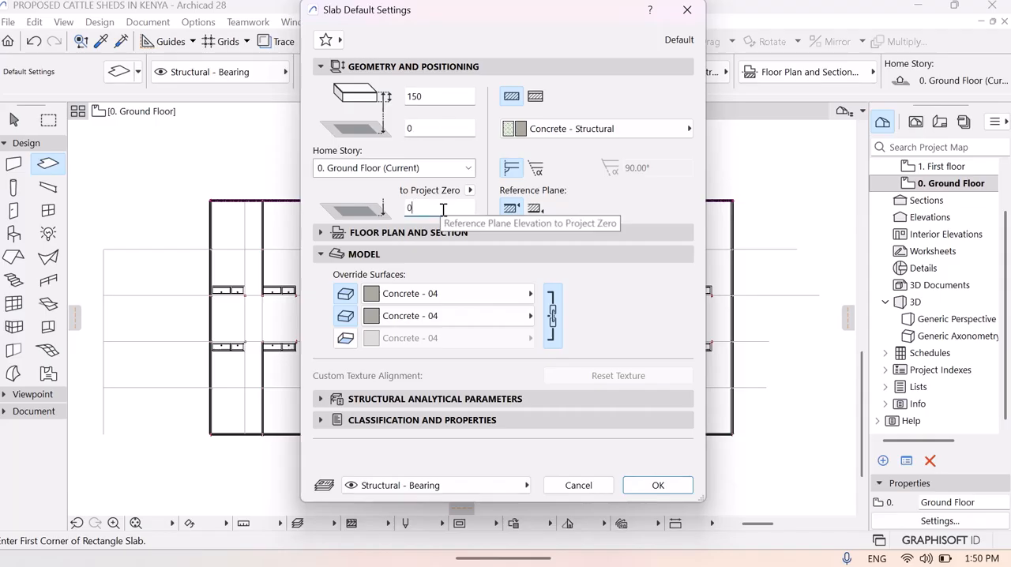
- Set the slab's top and edge override surfaces to Concrete - 04, link all surfaces, and accept the default slab settings
left_click(554, 324)
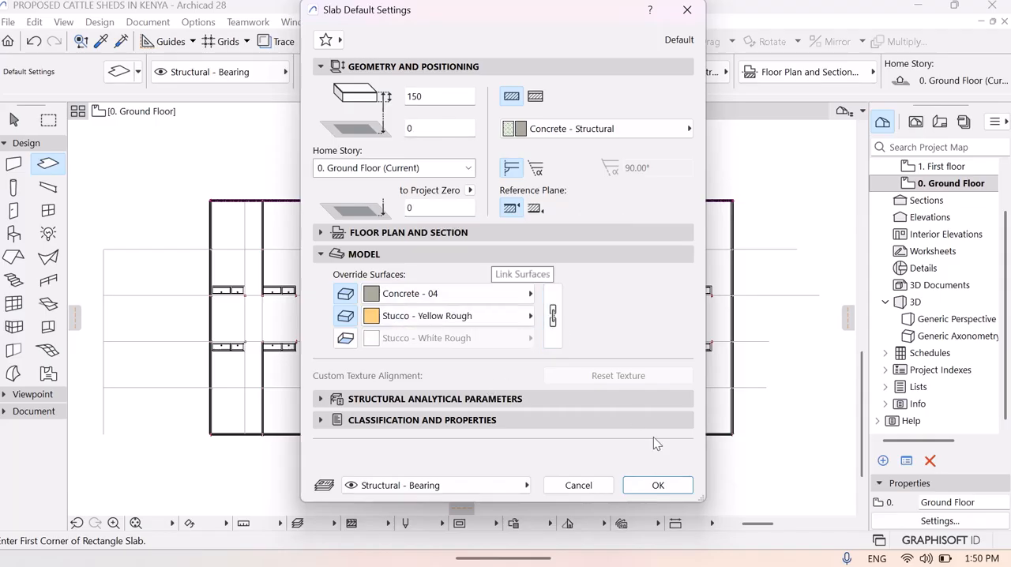
left_click(527, 315)
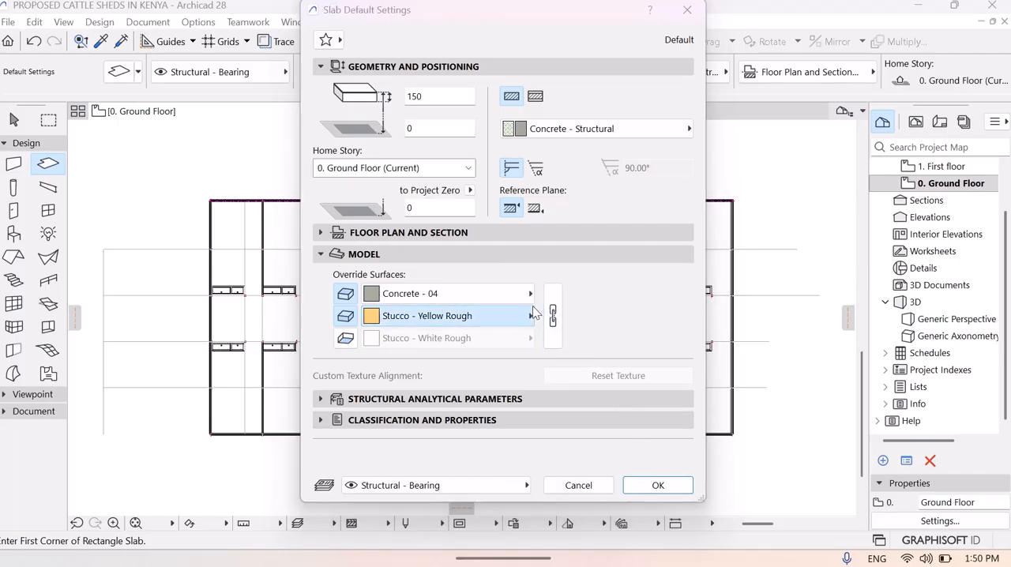
type("c")
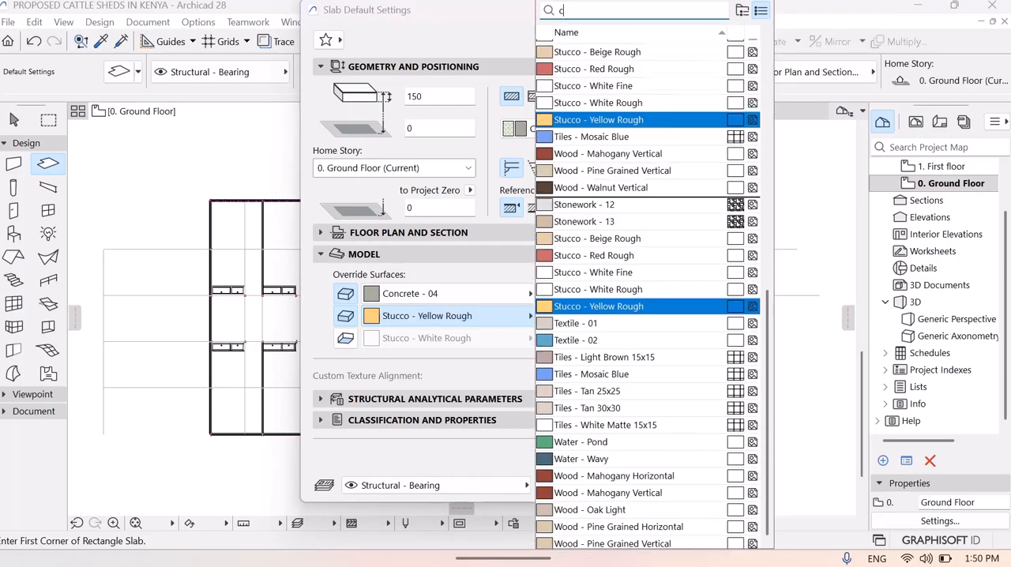
type("on")
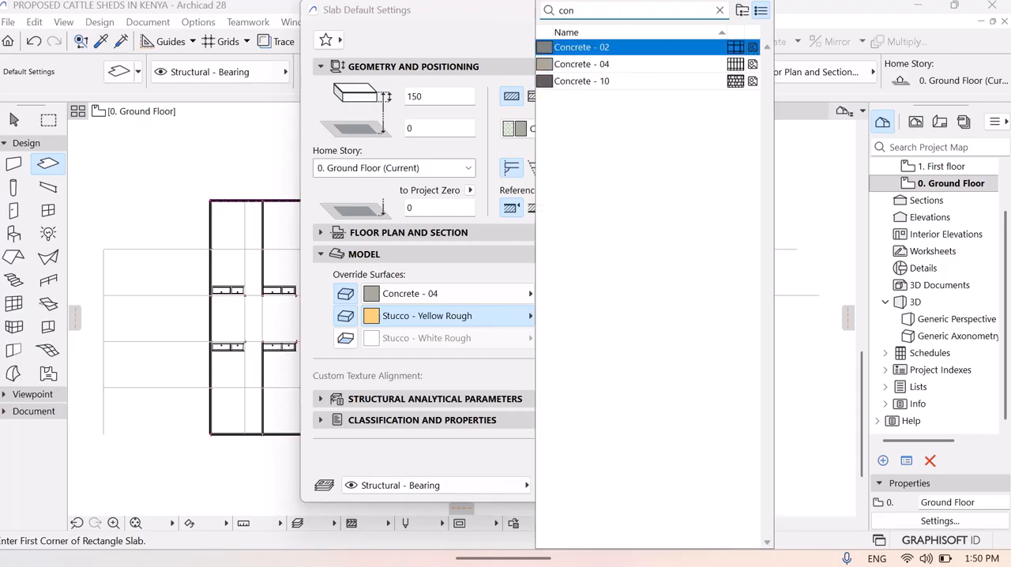
left_click(584, 63)
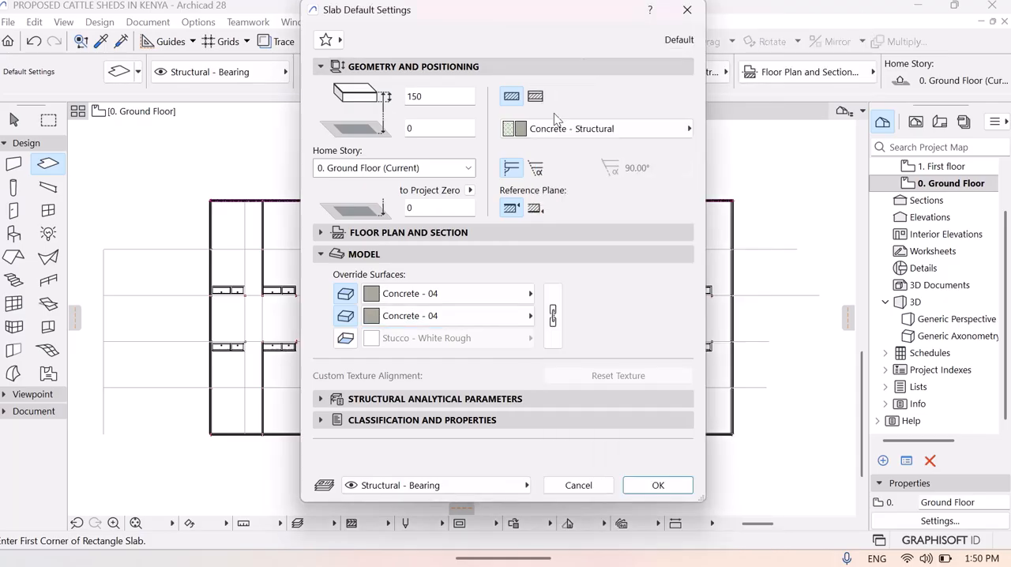
left_click(552, 316)
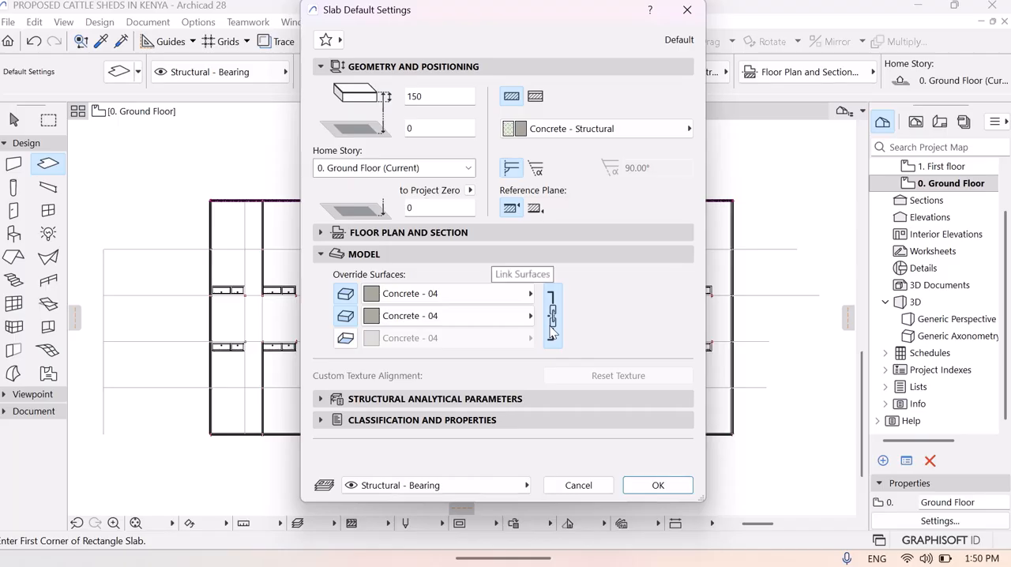
left_click(656, 486)
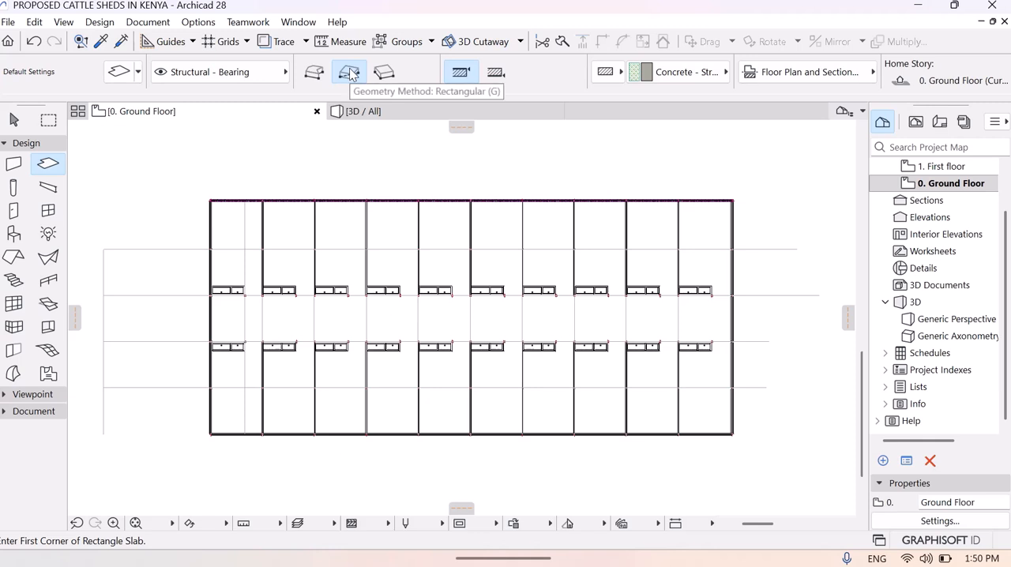
left_click(113, 523)
left_click(187, 176)
left_click(246, 219)
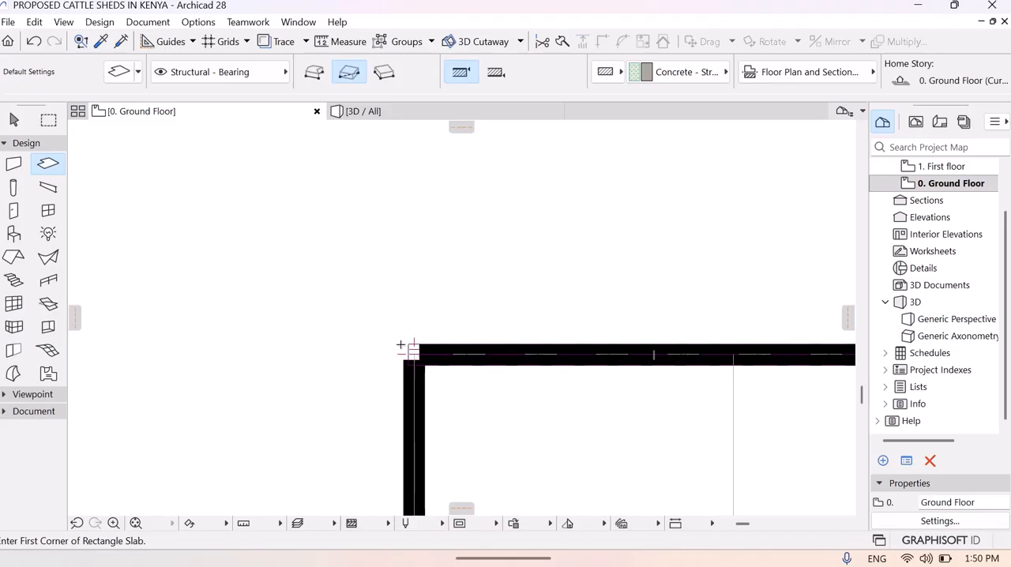
left_click(401, 345)
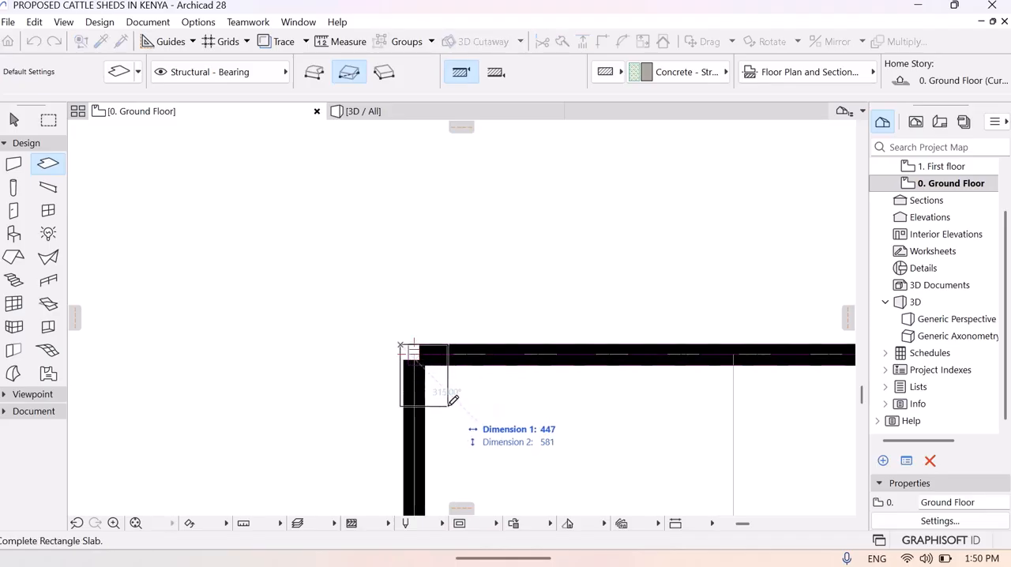
key("Escape")
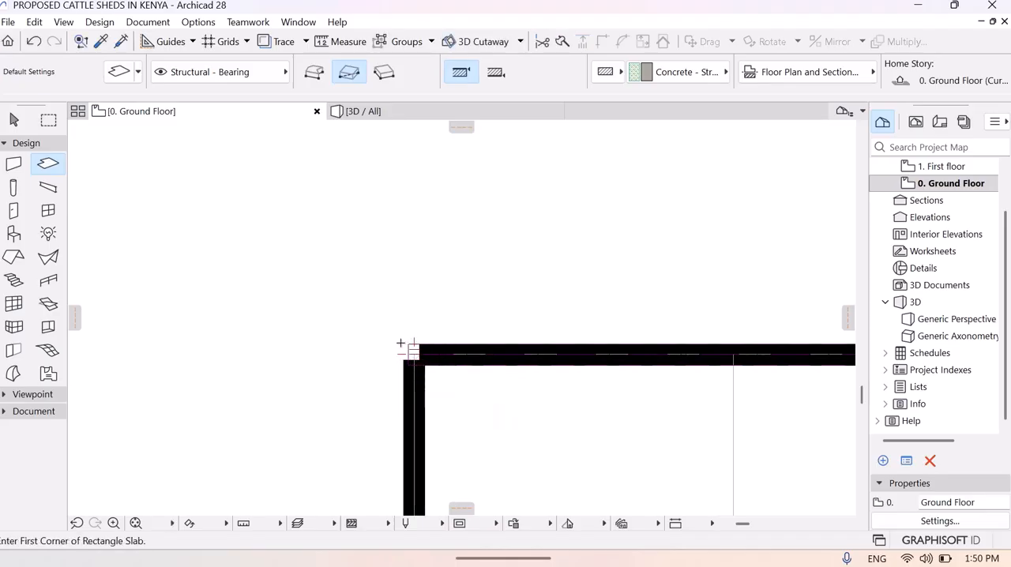
left_click(401, 345)
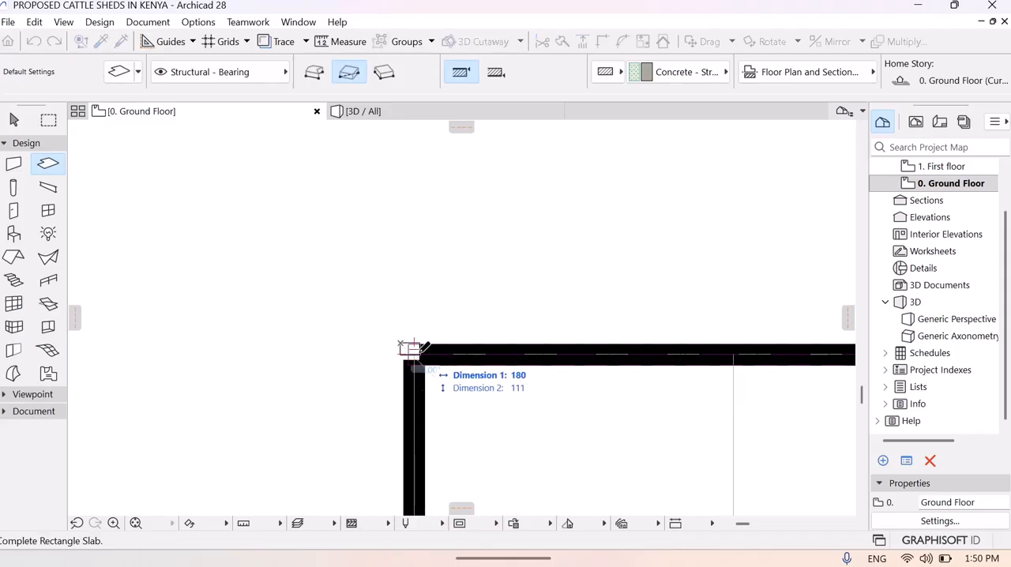
left_click(411, 365)
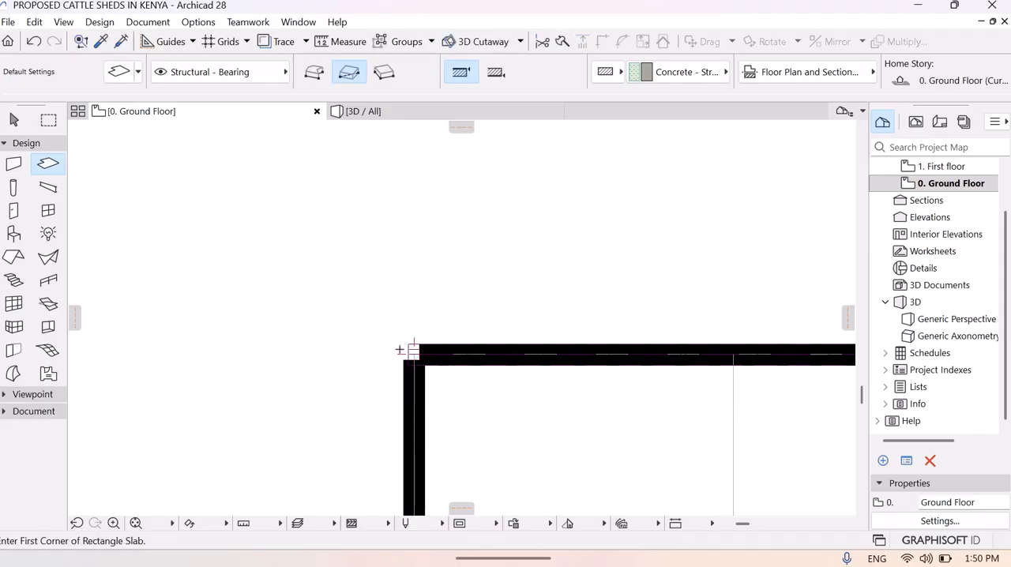
- Draw a rectangular slab about 45400 by 20400 mm between diagonally opposite outer wall corners, covering the whole shed
left_click(401, 345)
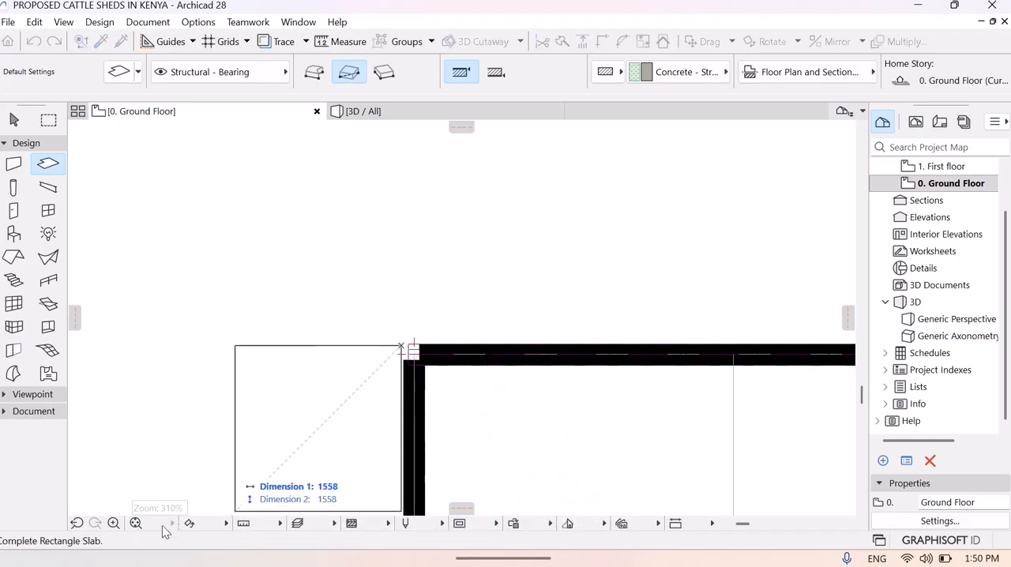
left_click(136, 523)
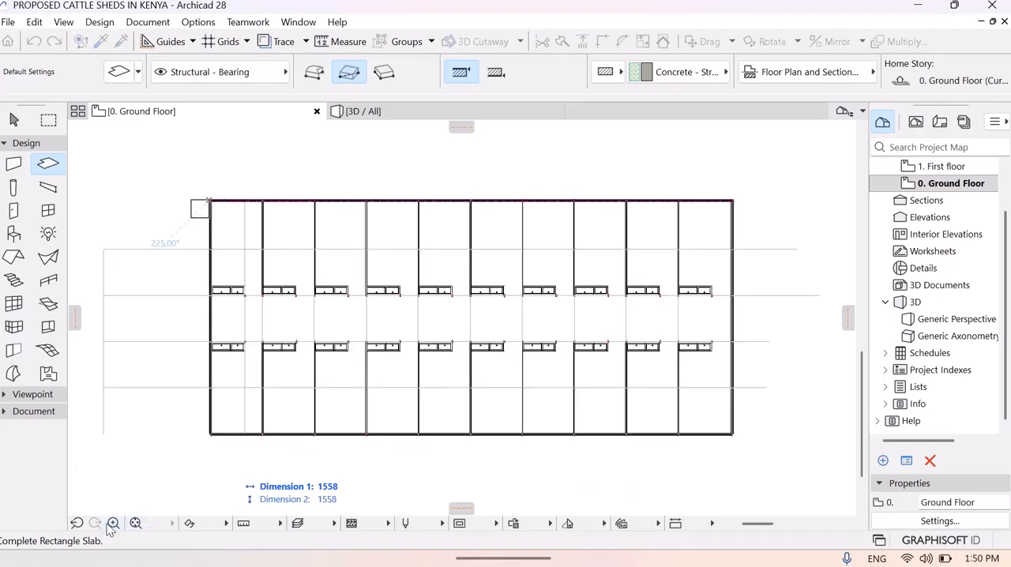
left_click(112, 522)
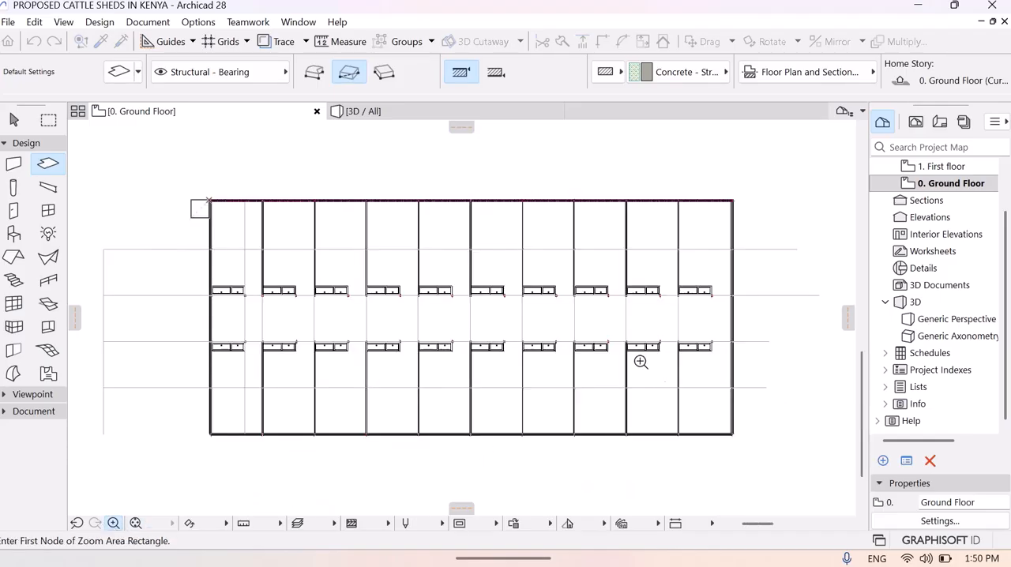
left_click(704, 404)
left_click(771, 448)
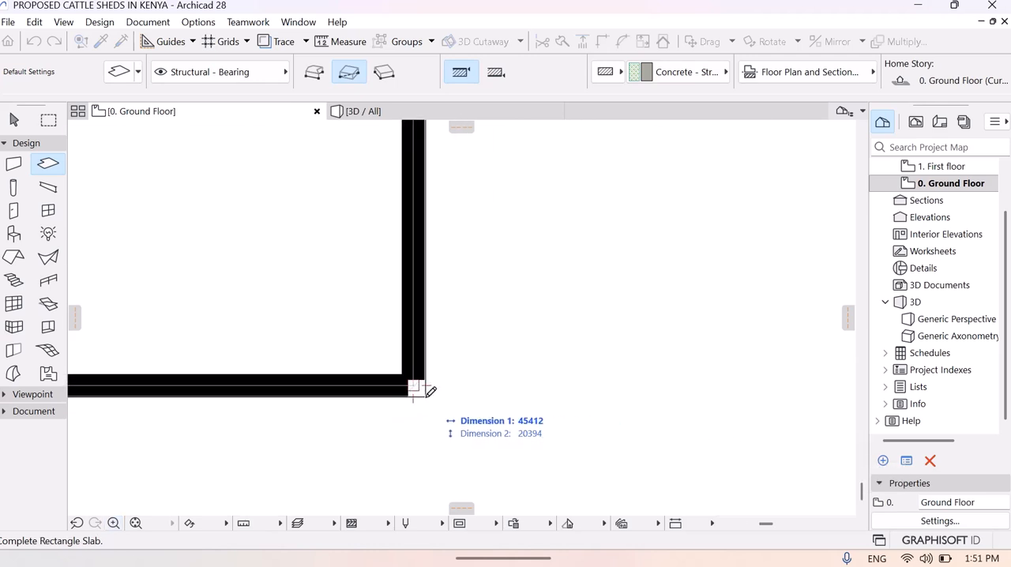
left_click(427, 389)
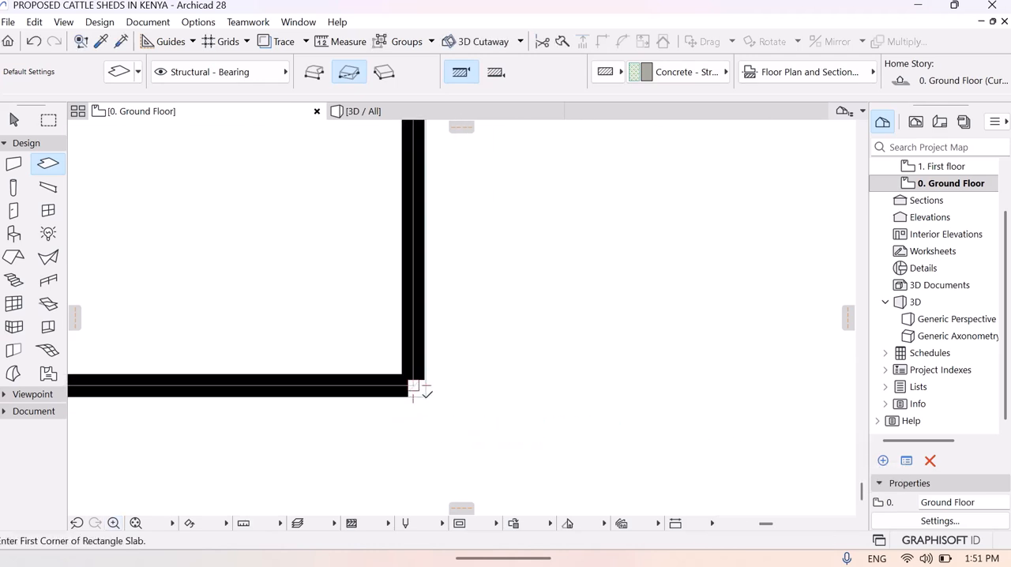
key("Escape")
- Select the new slab on the ground floor plan to check its extent against the outer walls
key("space")
middle_click_drag(305, 361, 506, 495)
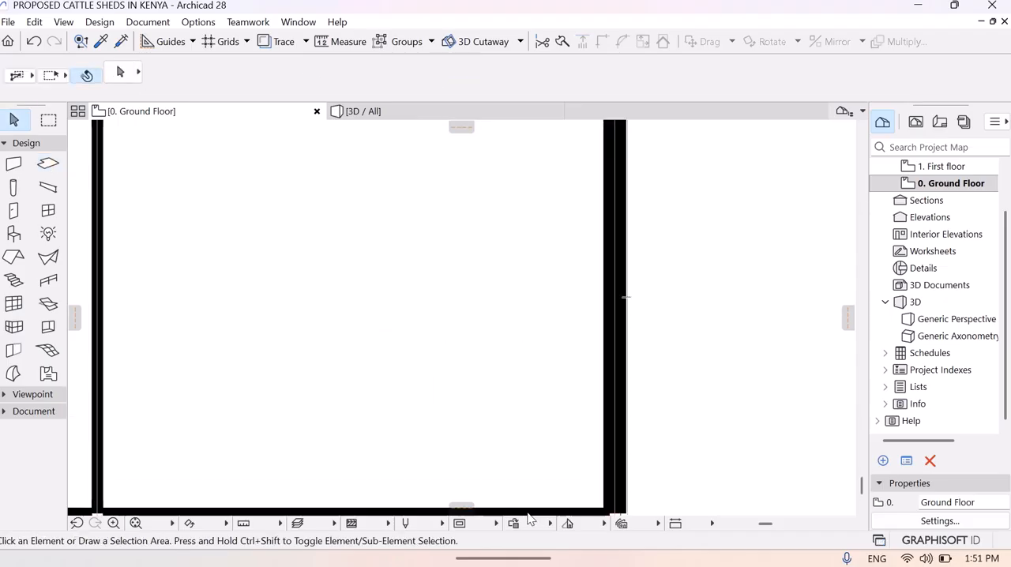
left_click(136, 523)
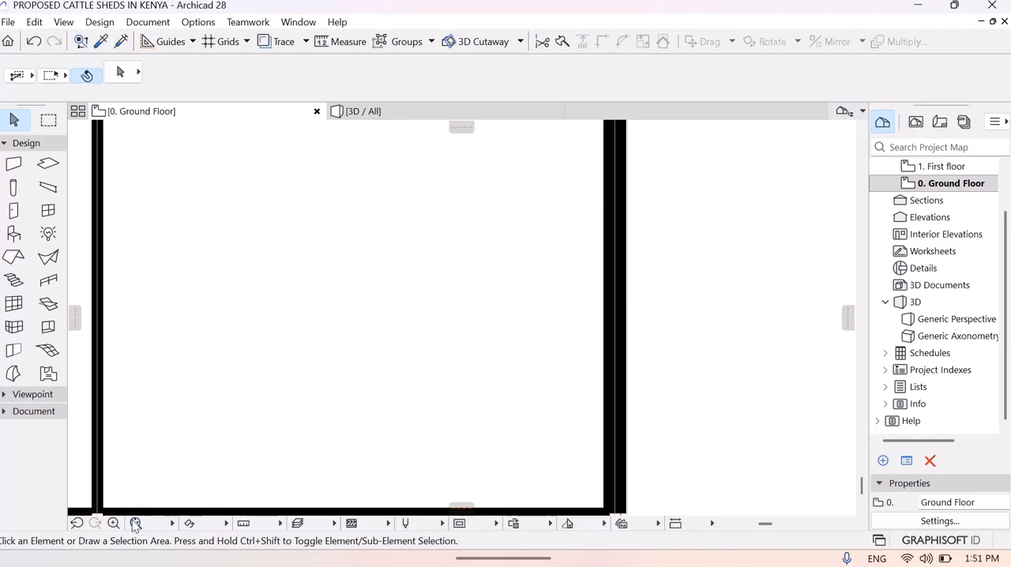
left_click(335, 409)
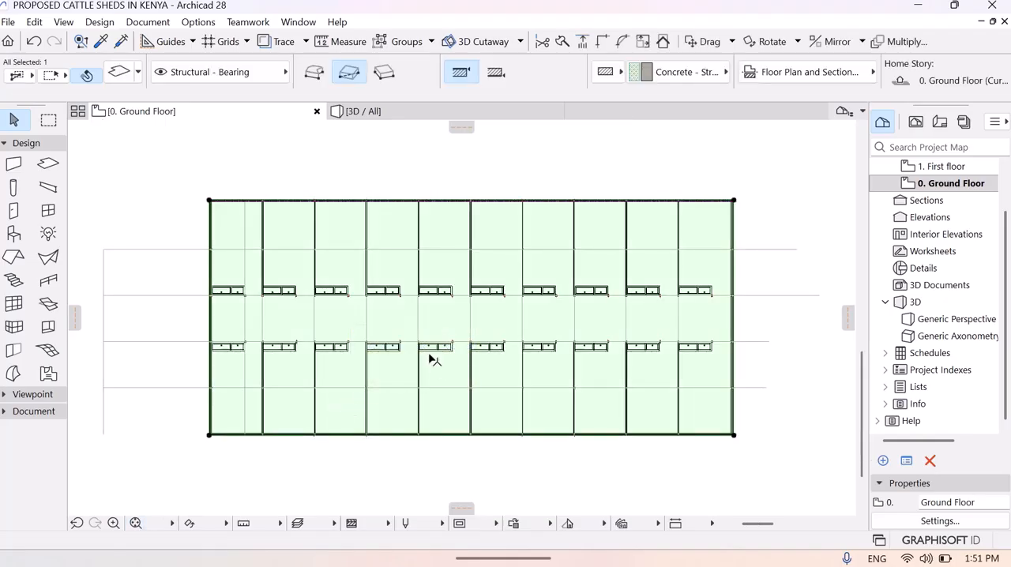
- Show the shed in 3D, deselect the slab, and fly along and above the aisle to inspect the concrete floor
left_click(368, 115)
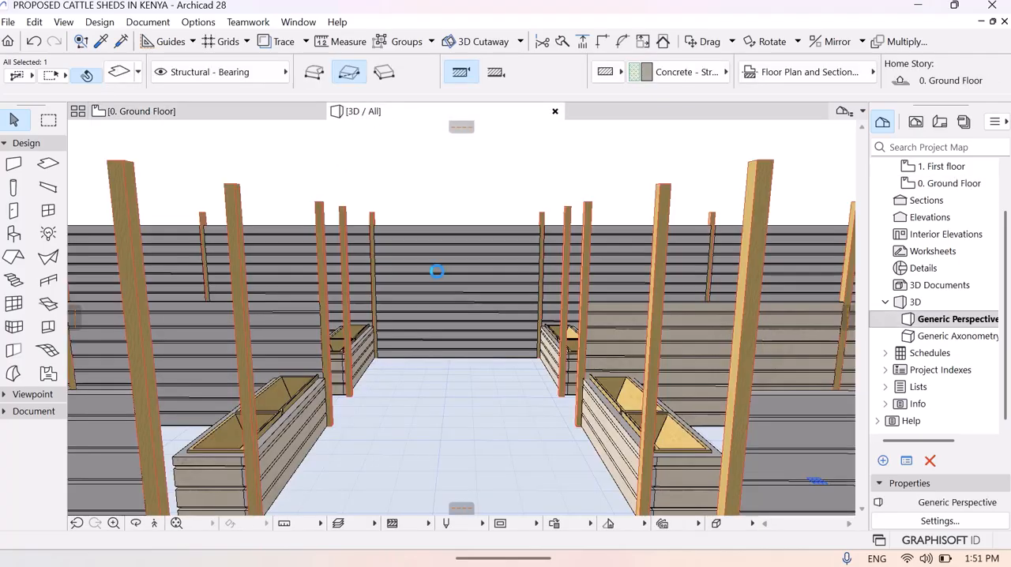
key("Escape")
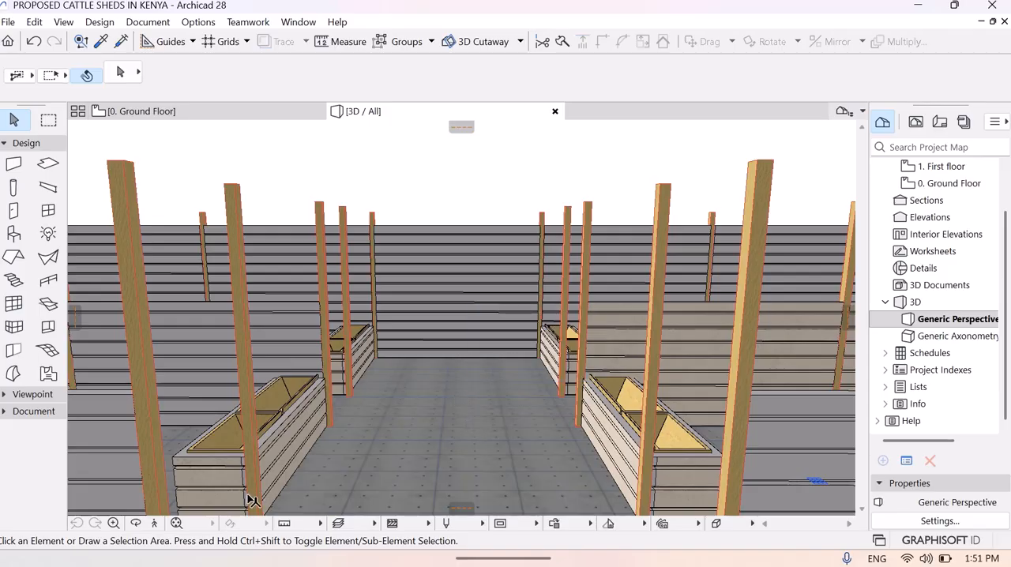
left_click(155, 523)
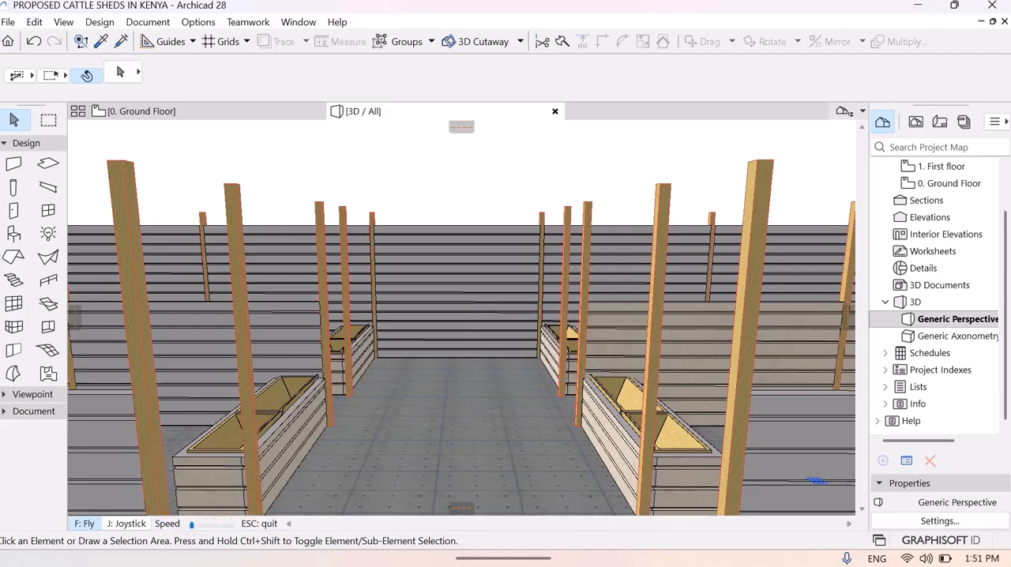
key("Up")
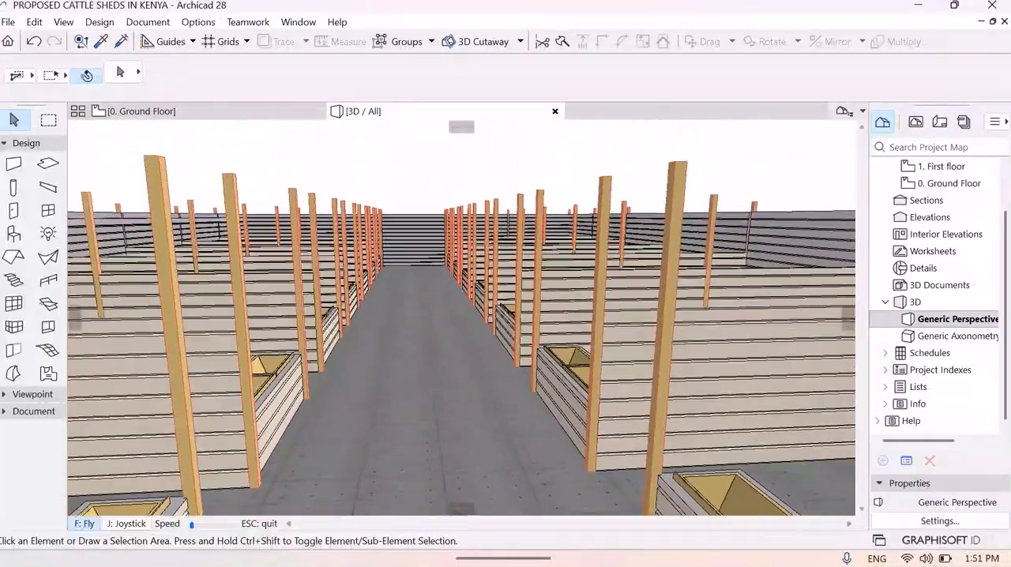
key("Page_Up")
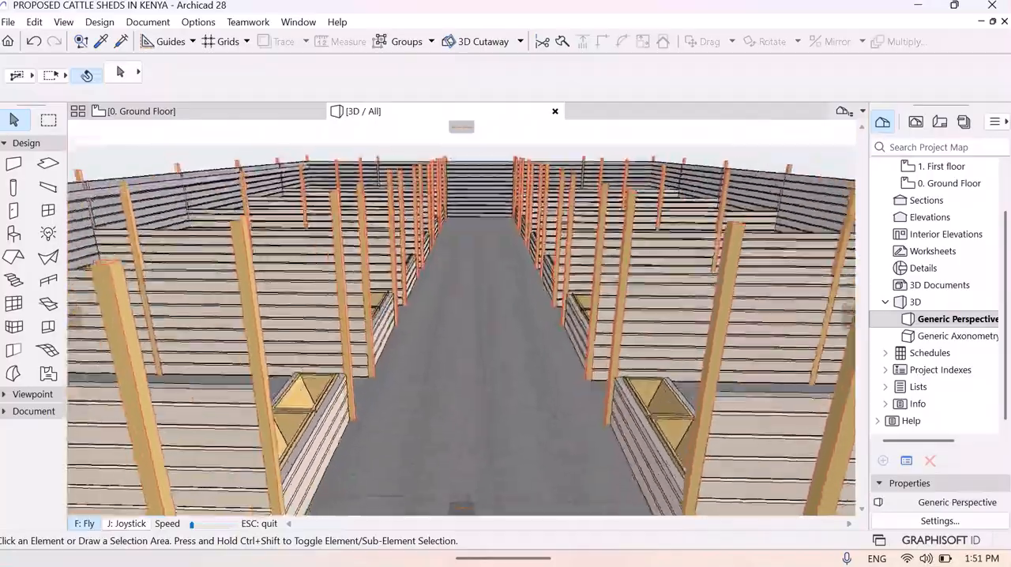
key("Page_Up")
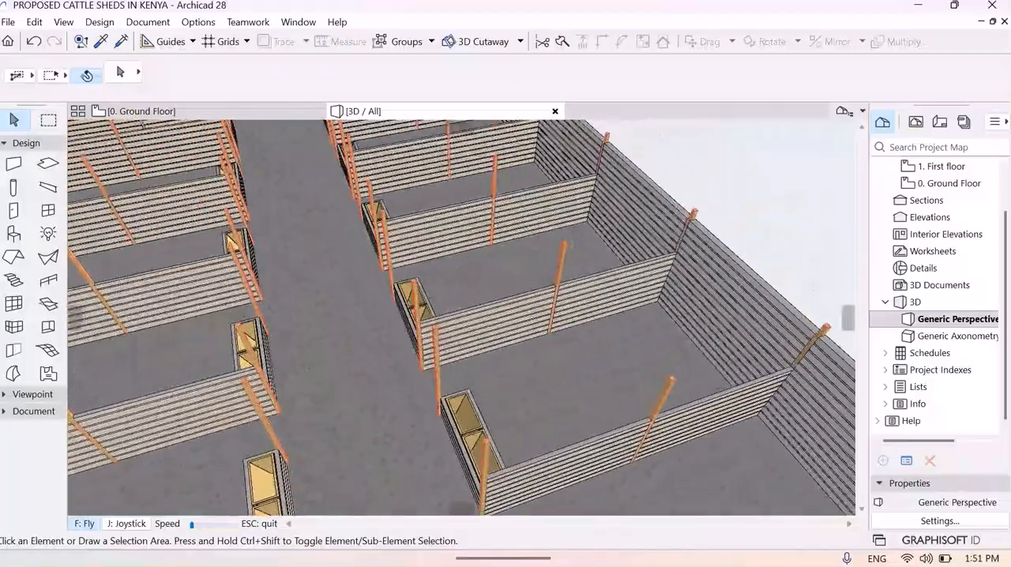
key("Escape")
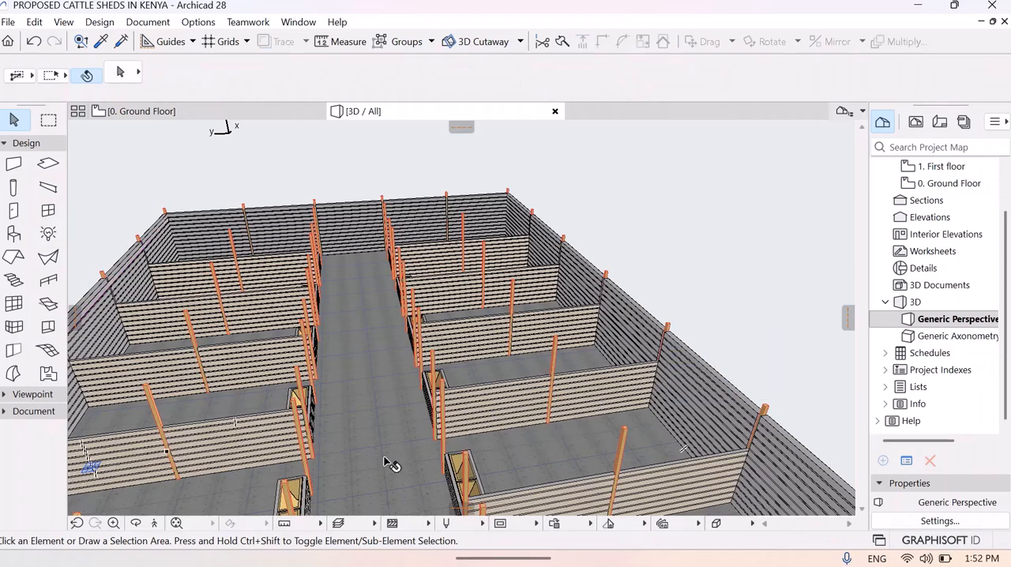
- Return to the ground floor plan and examine the slab at the inner face of the west end wall, midway across the aisle
left_click(162, 117)
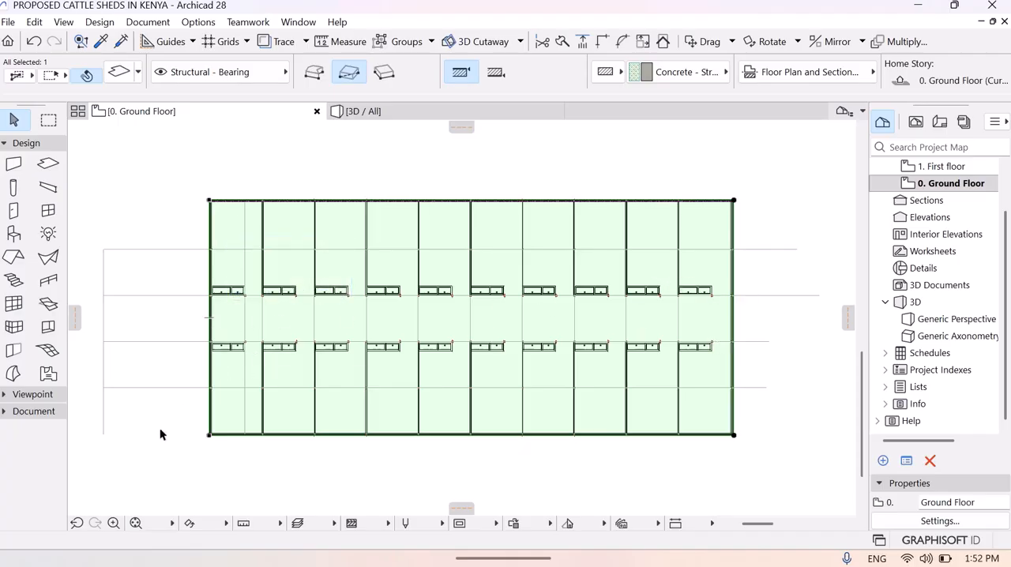
left_click(113, 524)
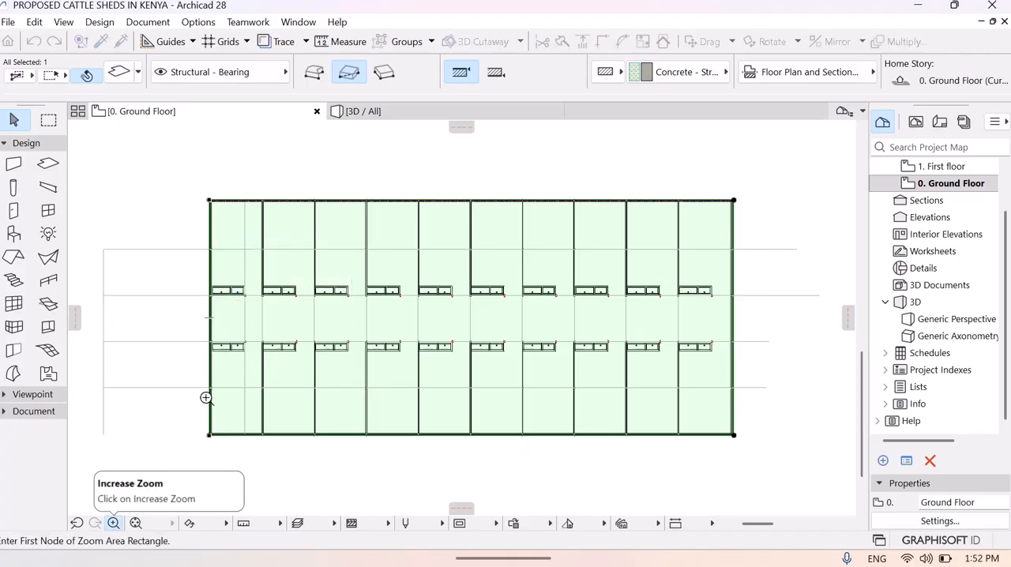
left_click(200, 309)
left_click(259, 344)
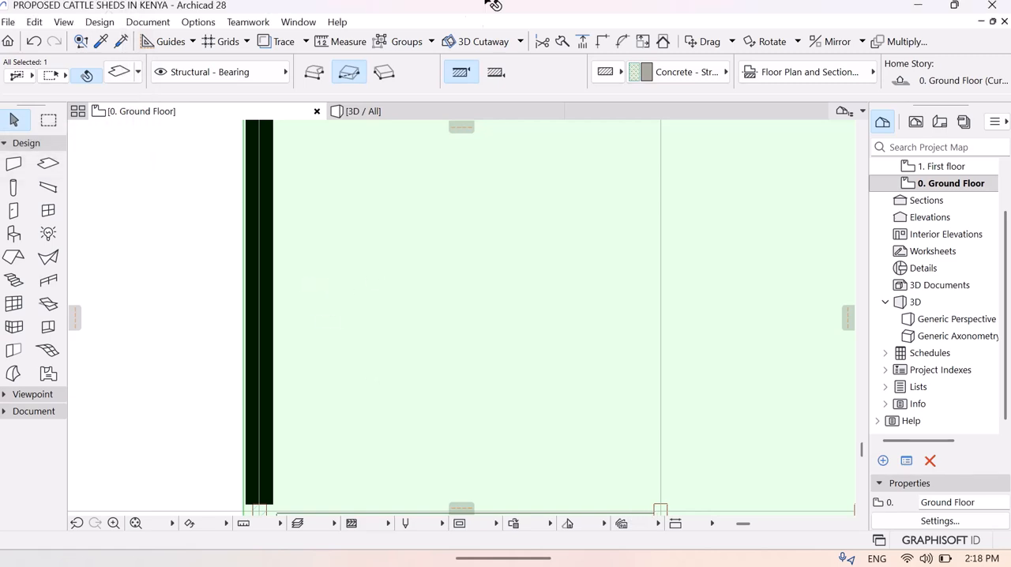
middle_click_drag(314, 312, 283, 432)
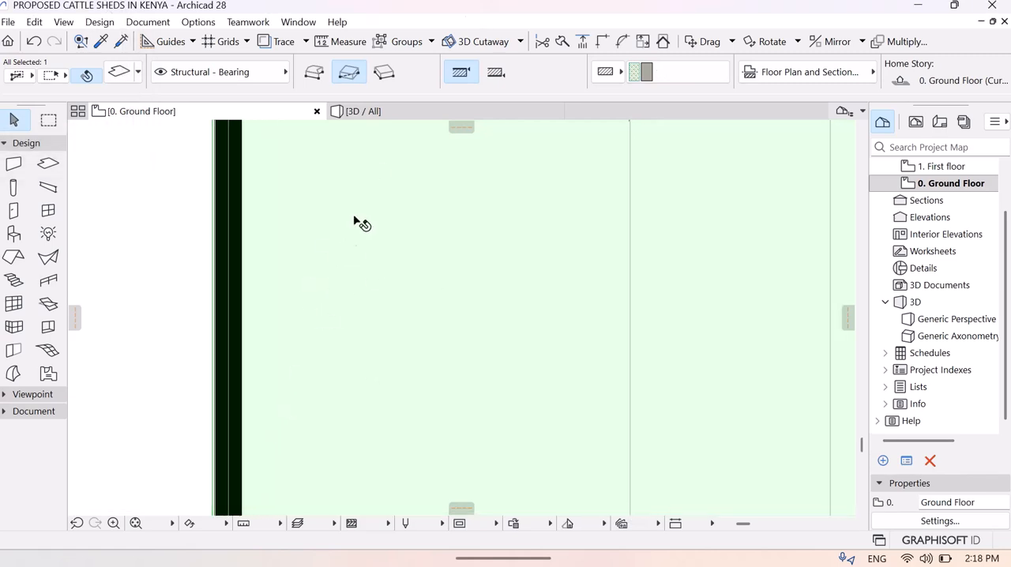
left_click(136, 524)
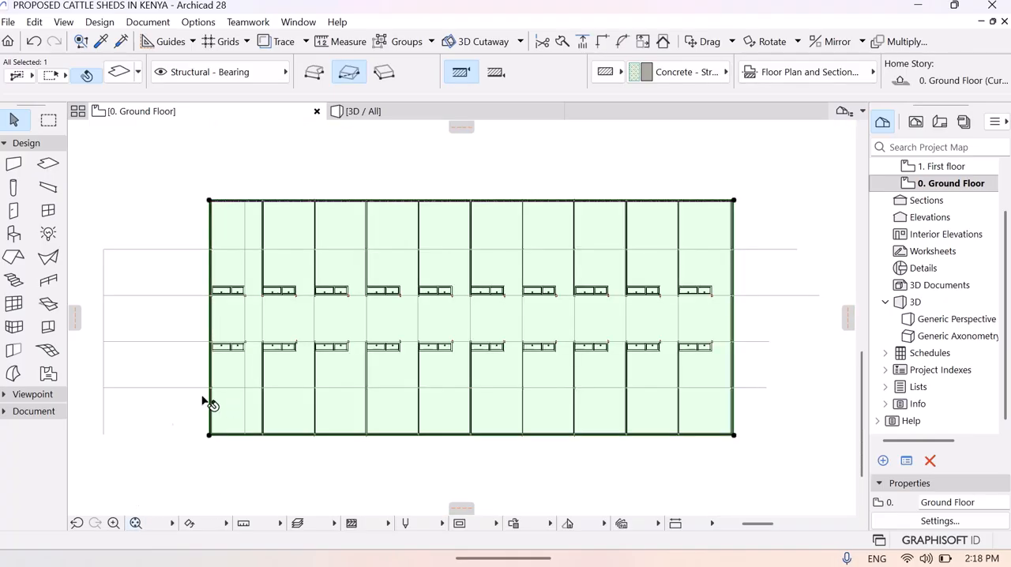
left_click(113, 524)
left_click(194, 301)
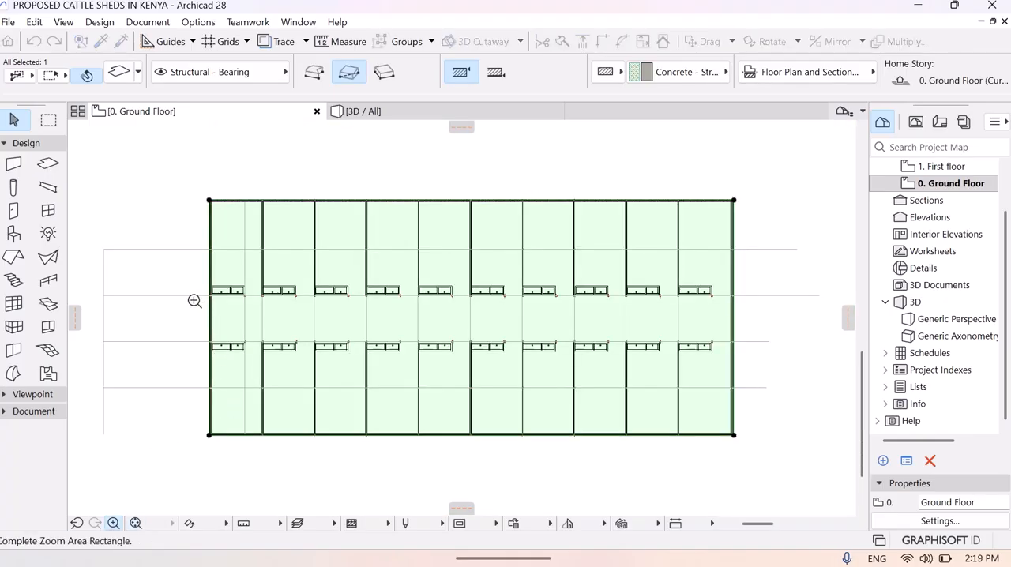
left_click(241, 334)
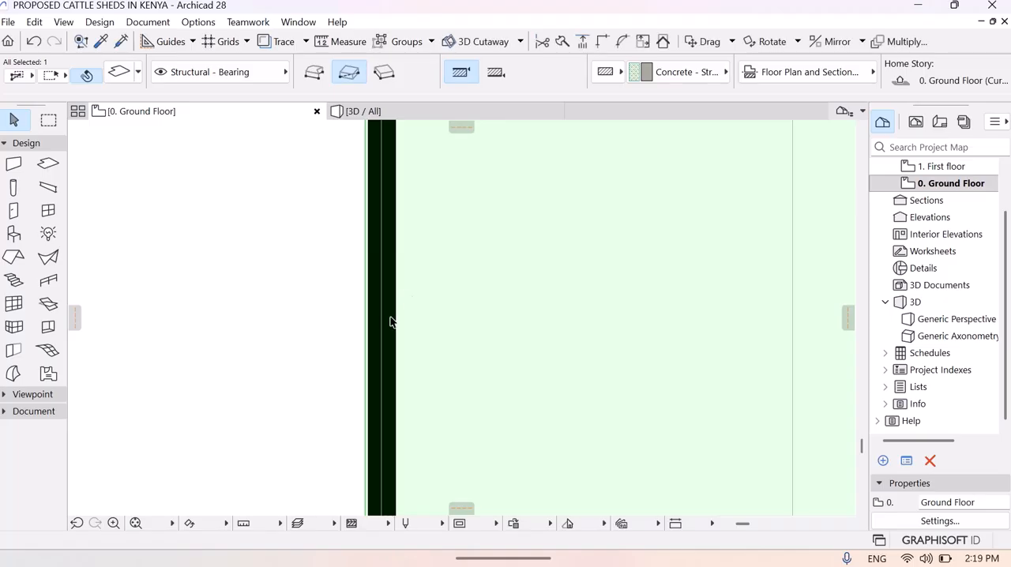
middle_click_drag(393, 291, 291, 174)
middle_click_drag(290, 260, 228, 359)
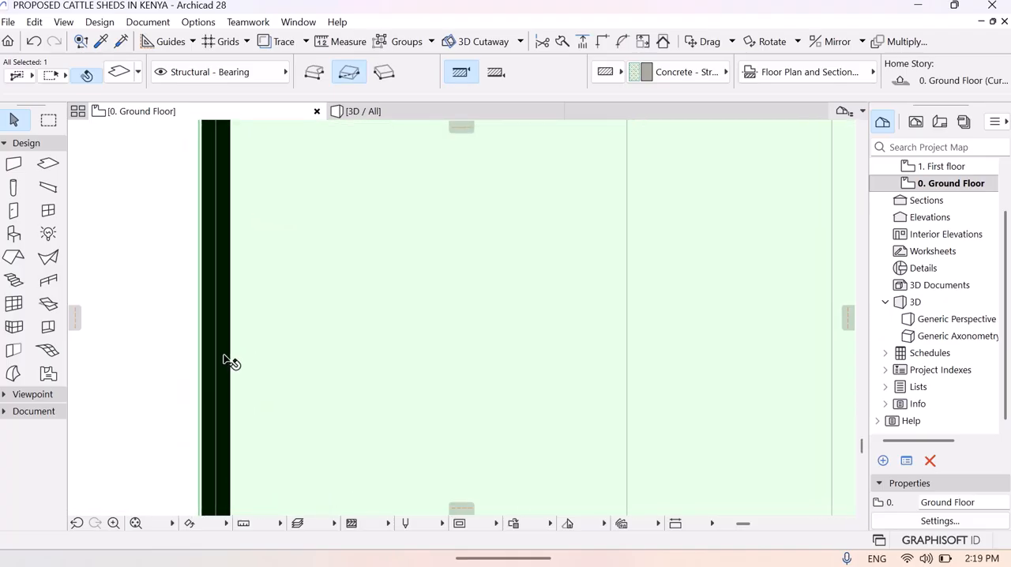
left_click(230, 343)
left_click(282, 340)
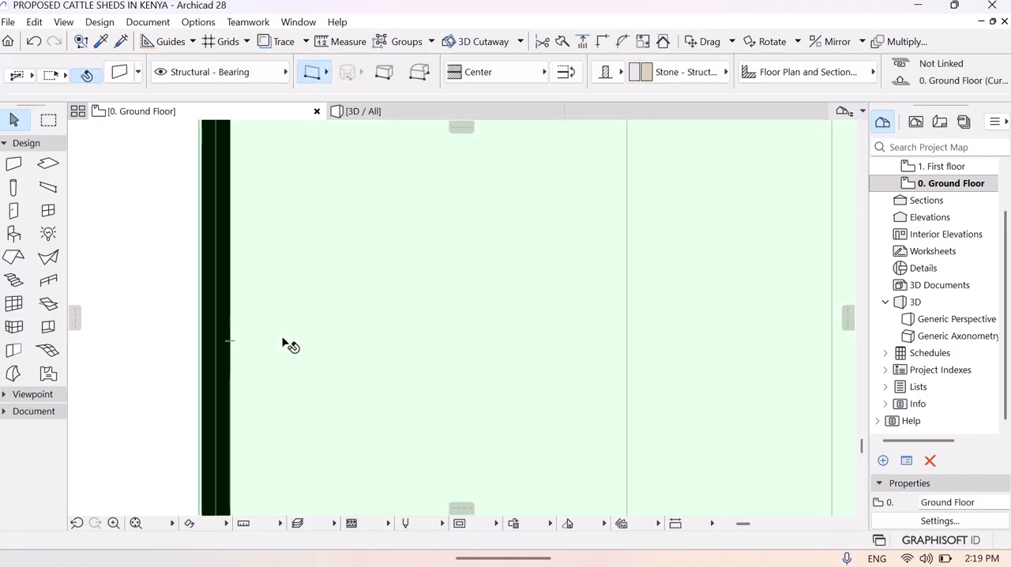
right_click(233, 344)
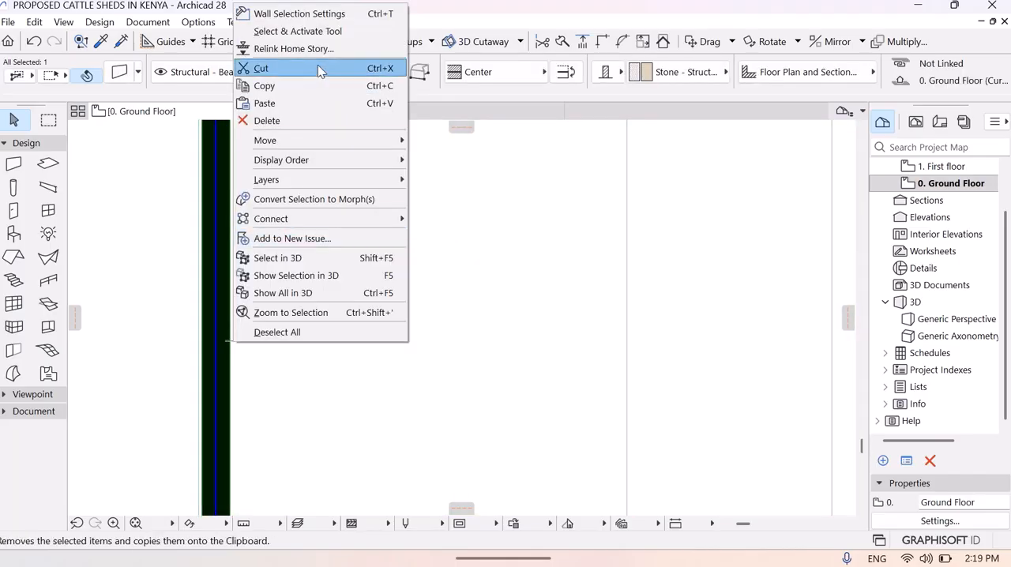
key("Escape")
key("Escape")
- Cut a 45200 by 600 mm rectangular hole in the floor slab along the aisle, starting at the west end wall's inner face
left_click(401, 375)
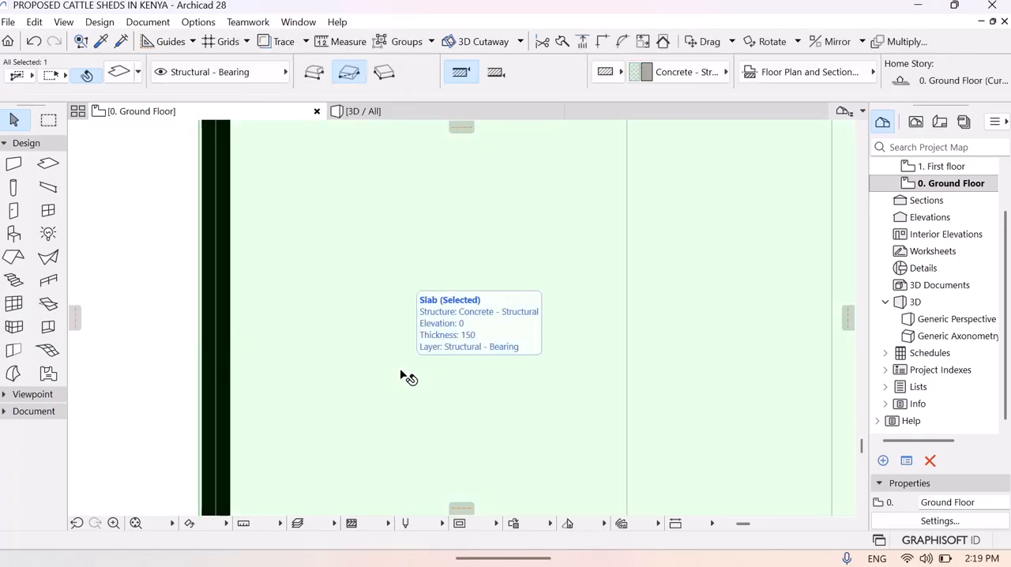
right_click(402, 369)
left_click(454, 60)
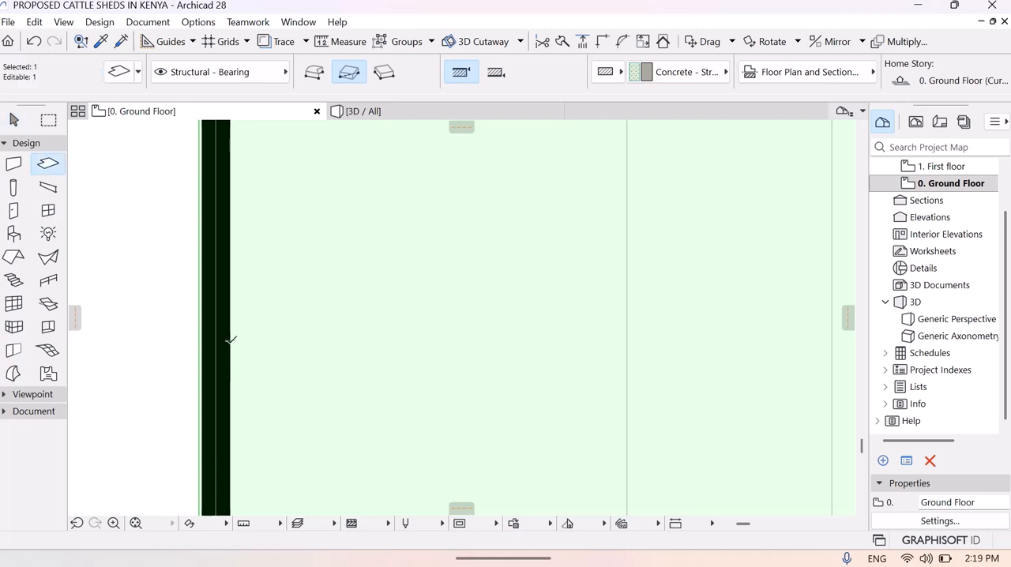
left_click(230, 342)
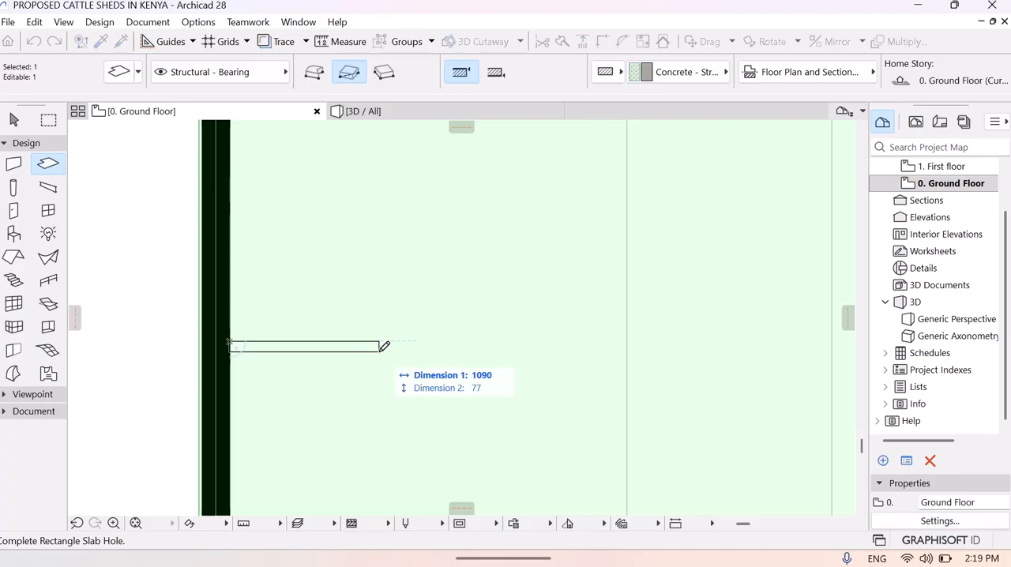
type("45200")
key("Tab")
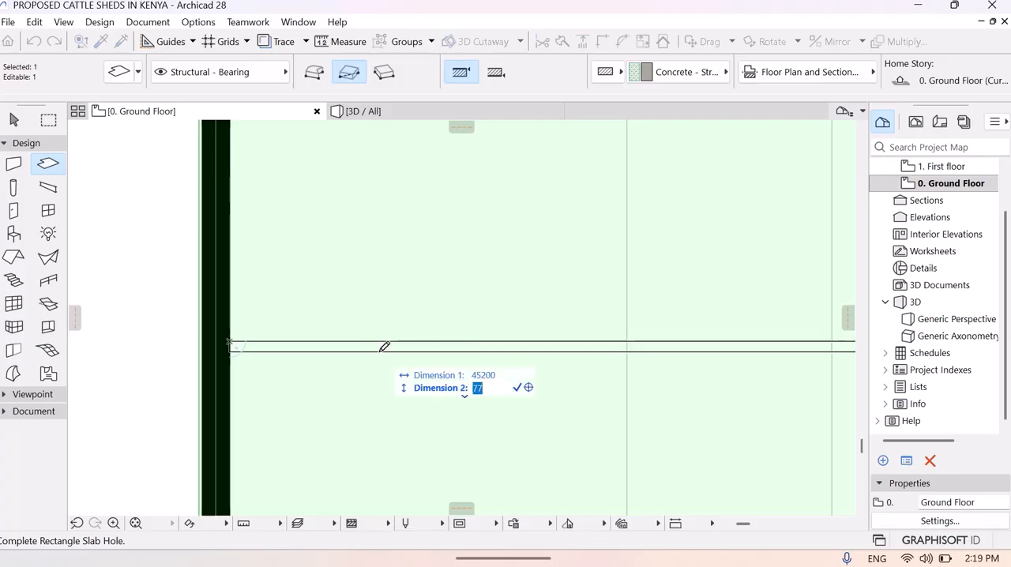
type("600")
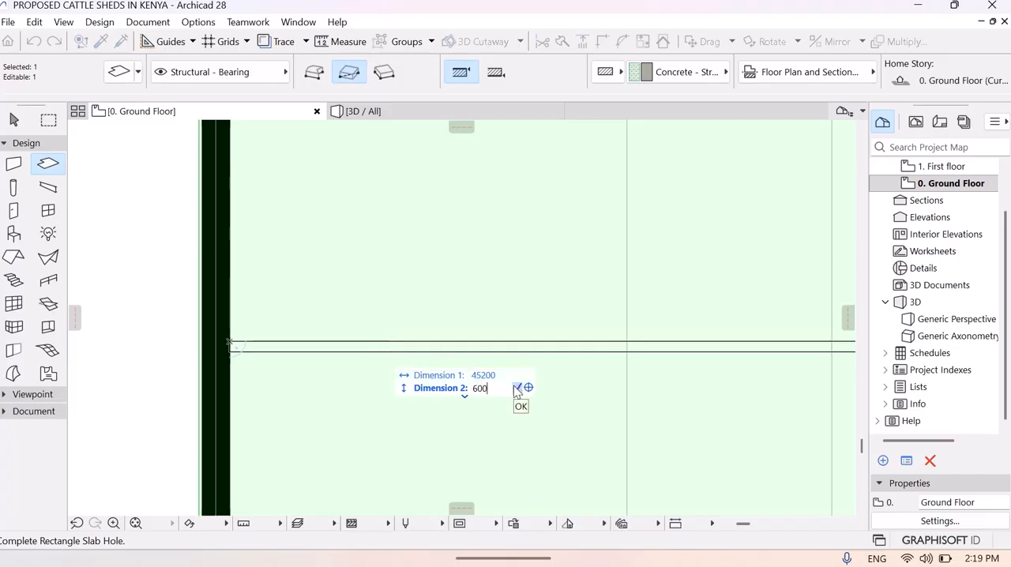
key("Return")
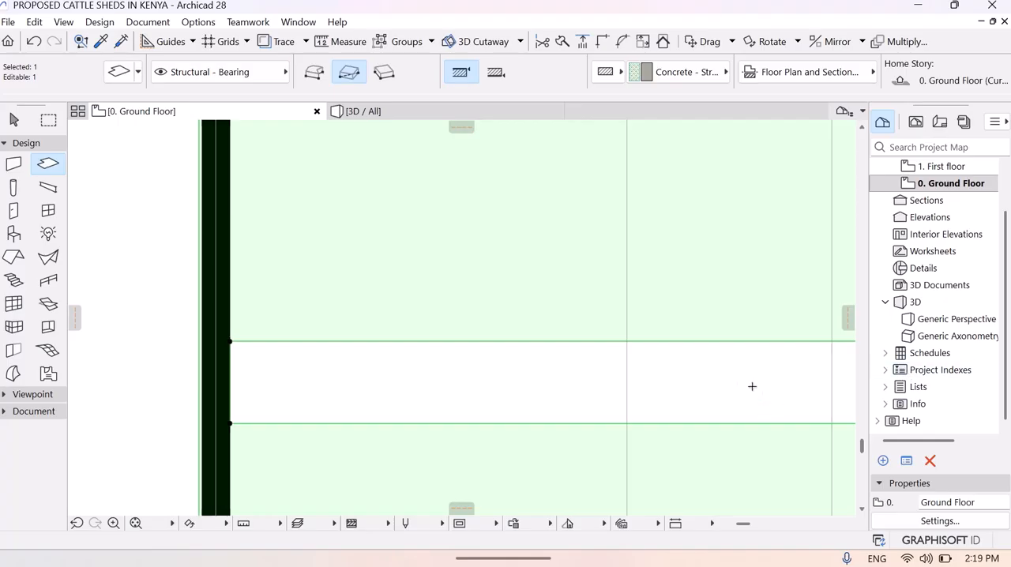
middle_click_drag(637, 385, 171, 341)
left_click(135, 524)
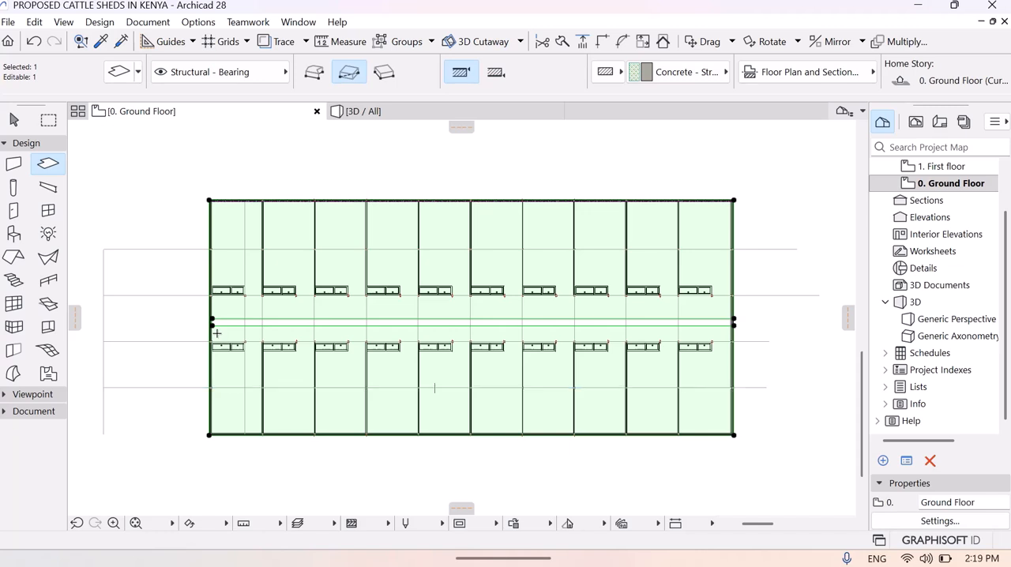
key("Escape")
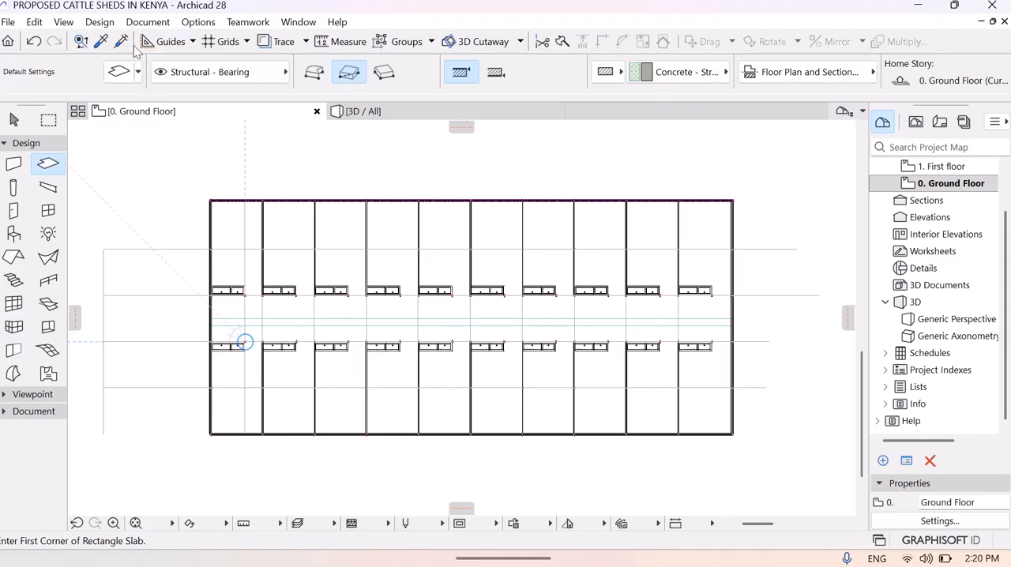
- Set the default wall height to 460 and its base offset to the home story to -460
left_click(95, 26)
mouse_move(119, 40)
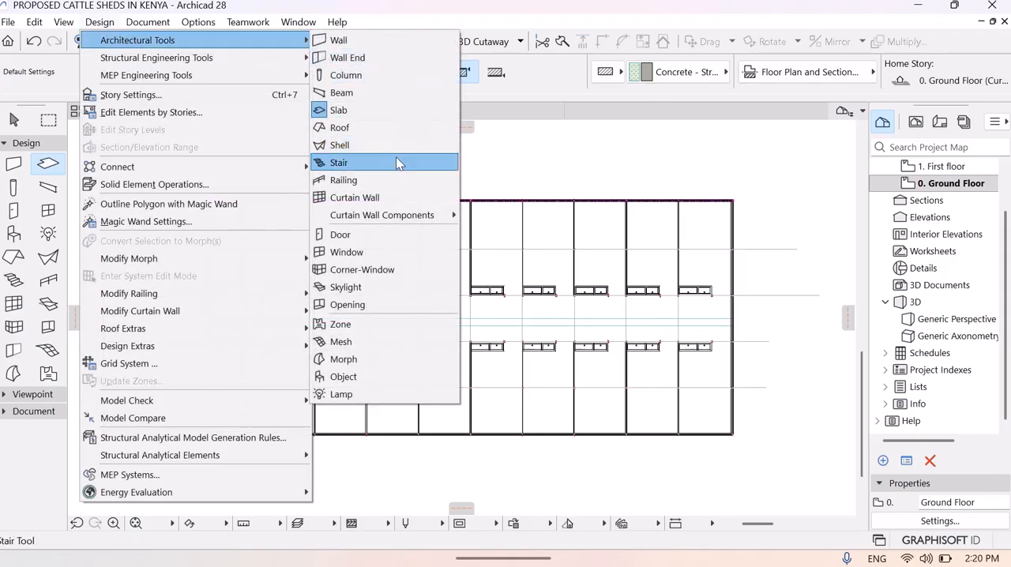
left_click(376, 37)
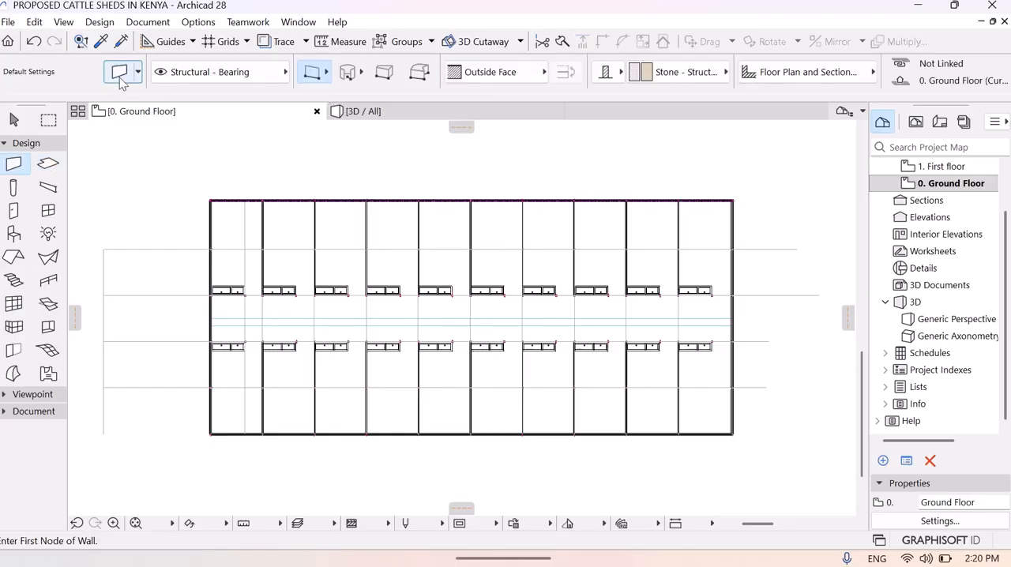
key("ctrl+t")
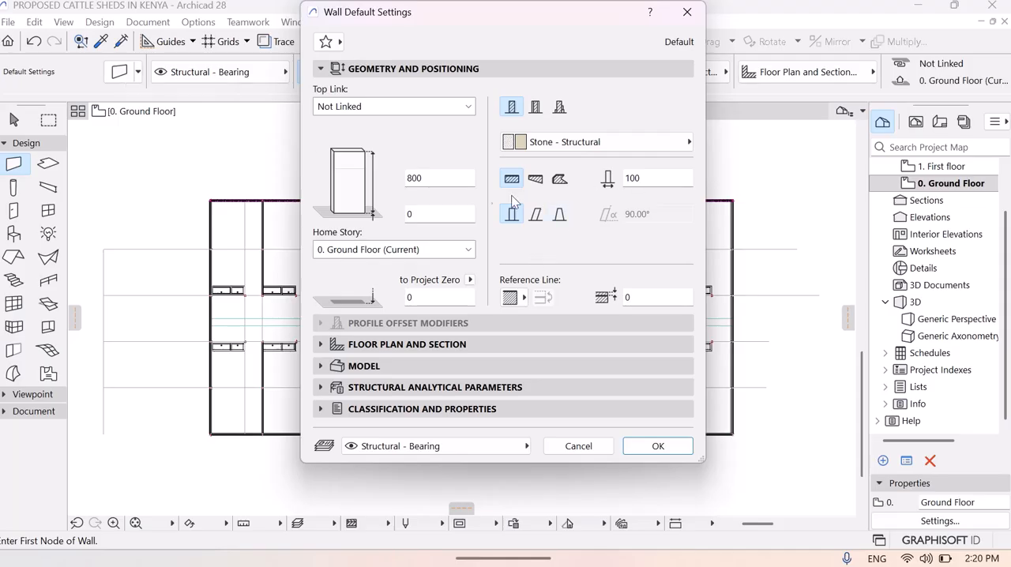
left_click(439, 177)
key("BackSpace")
key("BackSpace")
key("BackSpace")
left_click(418, 216)
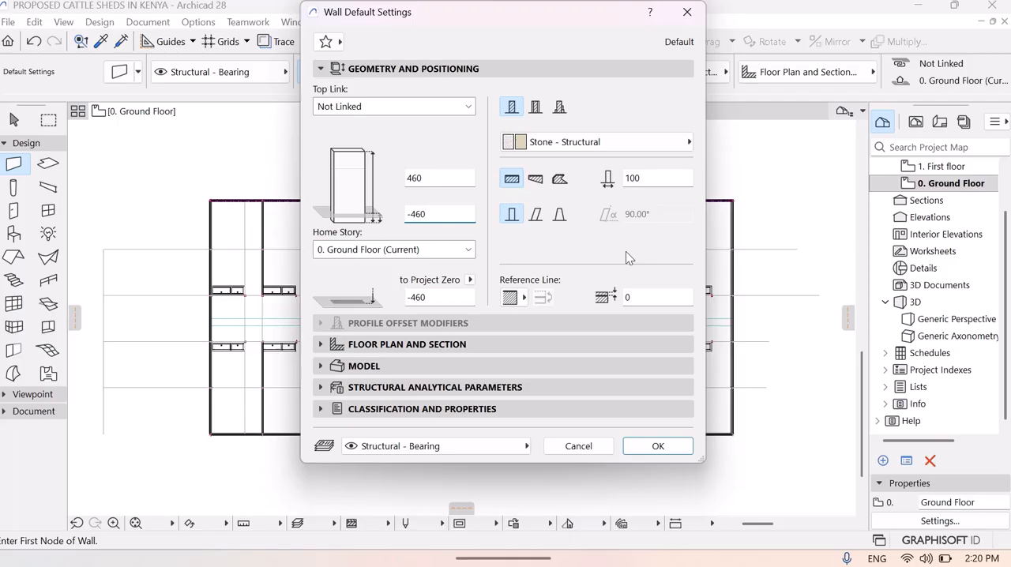
left_click(666, 447)
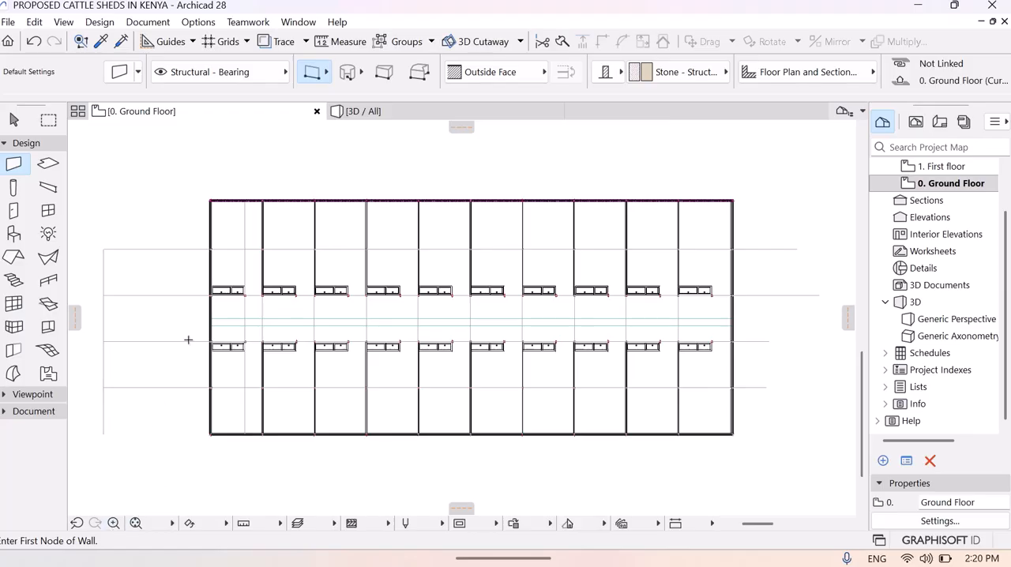
- Draw a wall about 45075 mm long along the lower edge of the aisle channel, from the west end wall to the east one
left_click(113, 523)
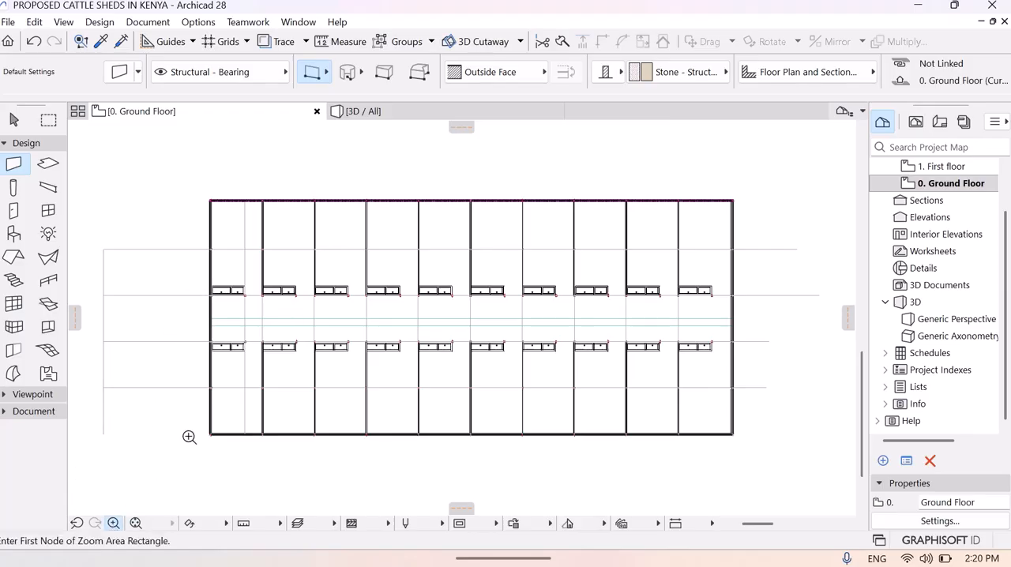
left_click(191, 304)
left_click(242, 350)
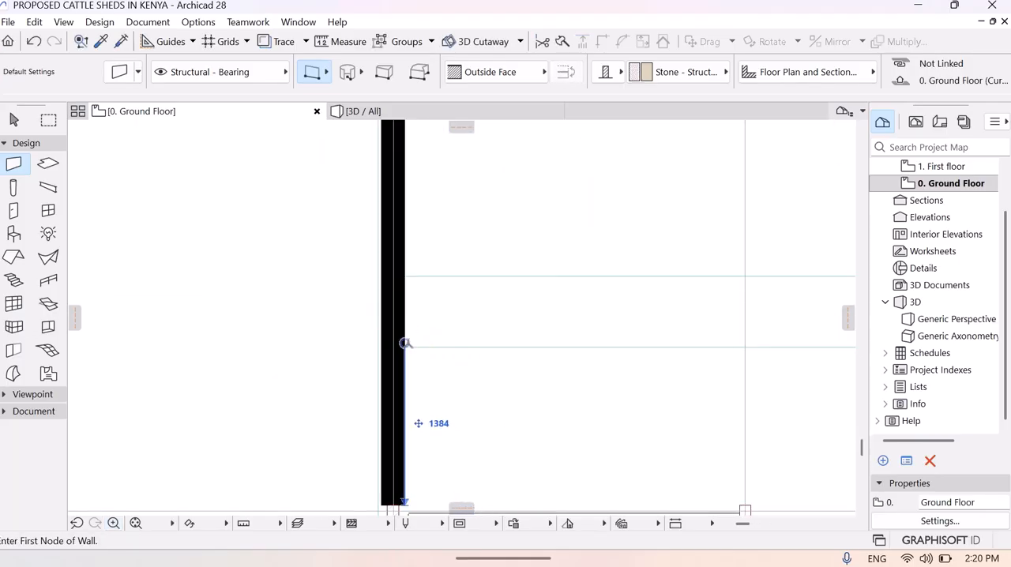
left_click(403, 346)
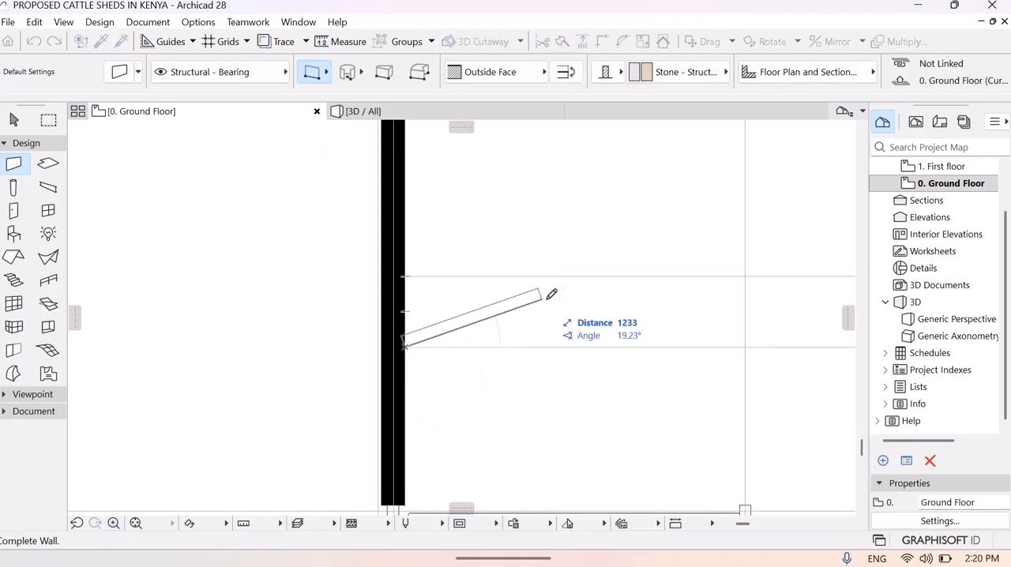
left_click(135, 523)
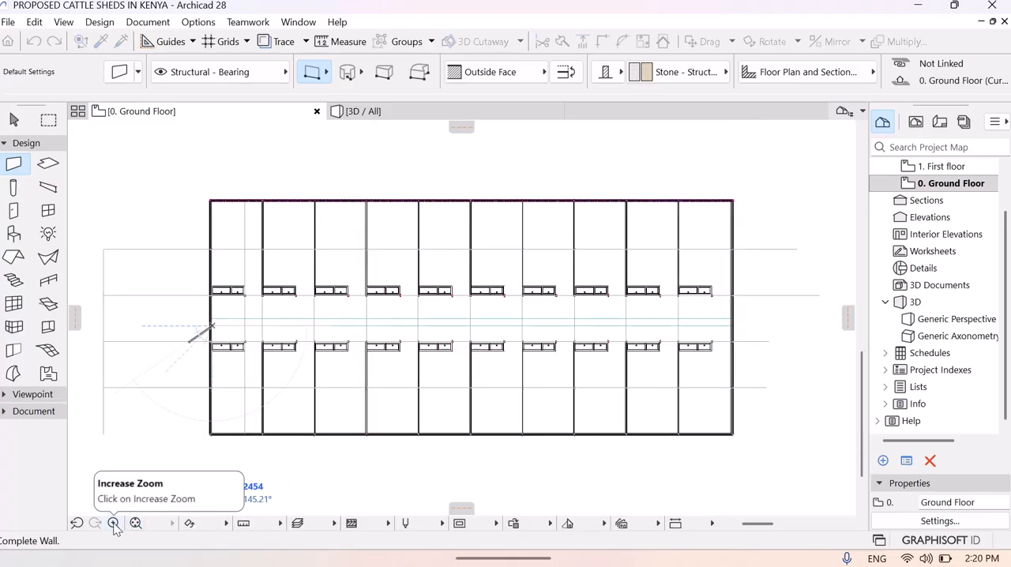
left_click(113, 523)
left_click(714, 312)
left_click(758, 333)
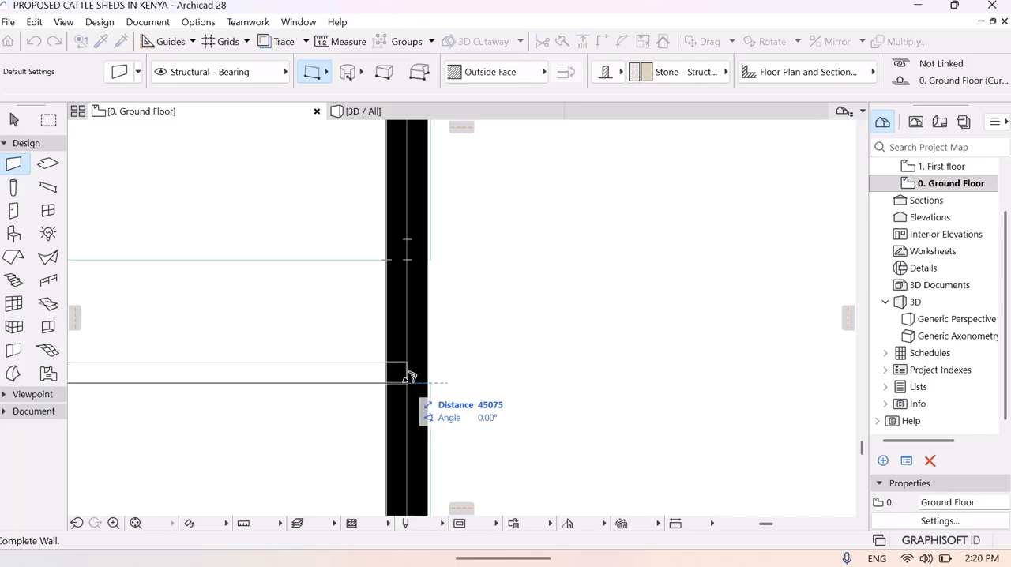
left_click(408, 377)
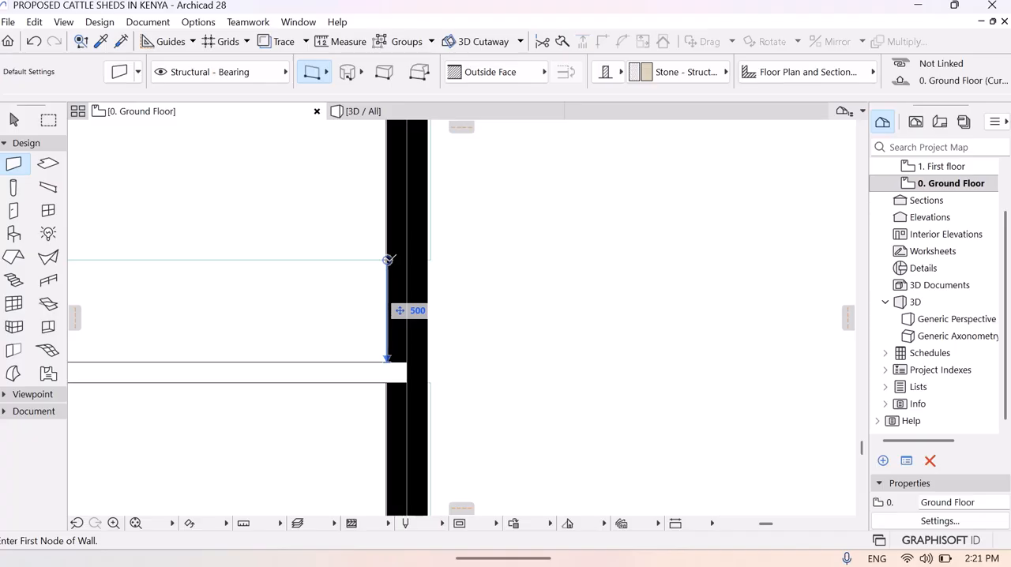
- Draw a second wall about 45075 mm long along the channel's upper edge, from the east end wall back to the west one
left_click(388, 259)
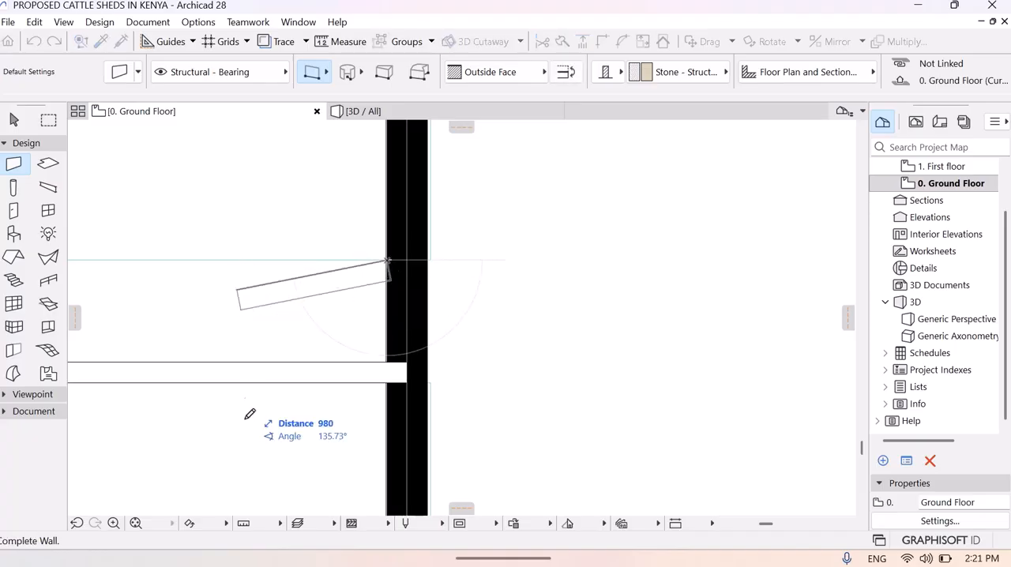
left_click(136, 525)
left_click(113, 523)
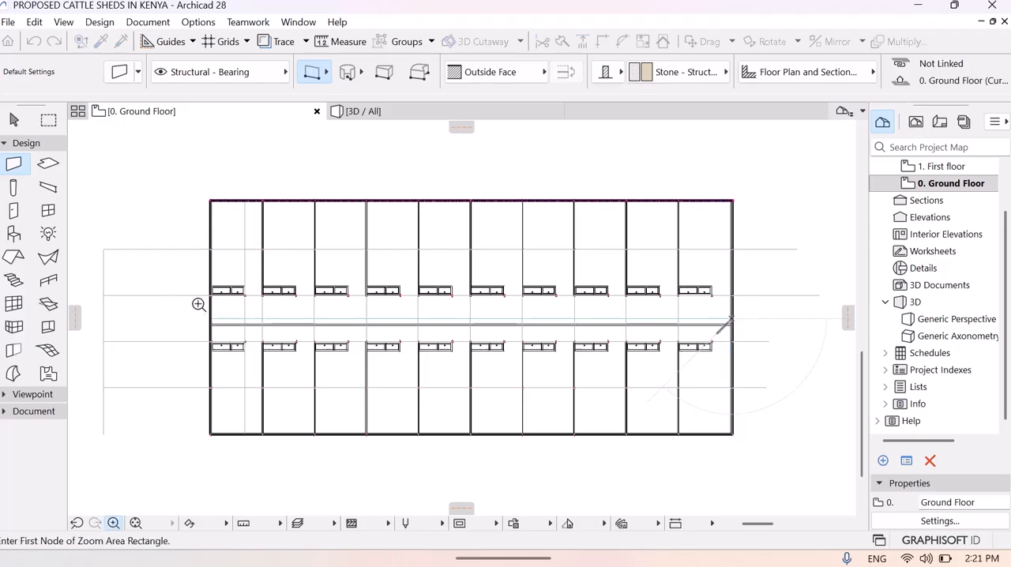
left_click(194, 309)
left_click(255, 346)
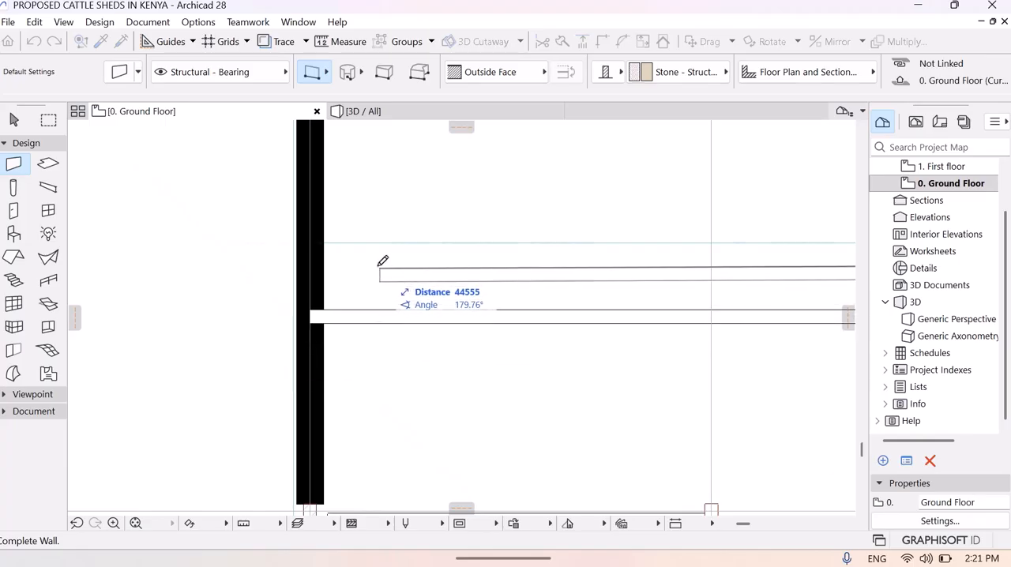
left_click(312, 243)
key("Escape")
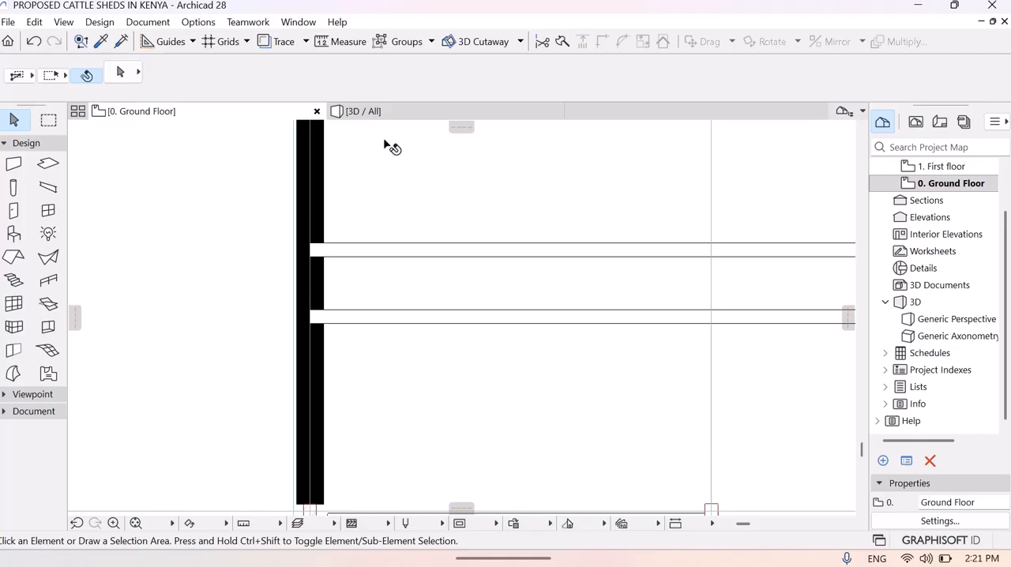
- Inspect the two channel walls along the central aisle in the 3D perspective, flying down into the open channel
left_click(379, 112)
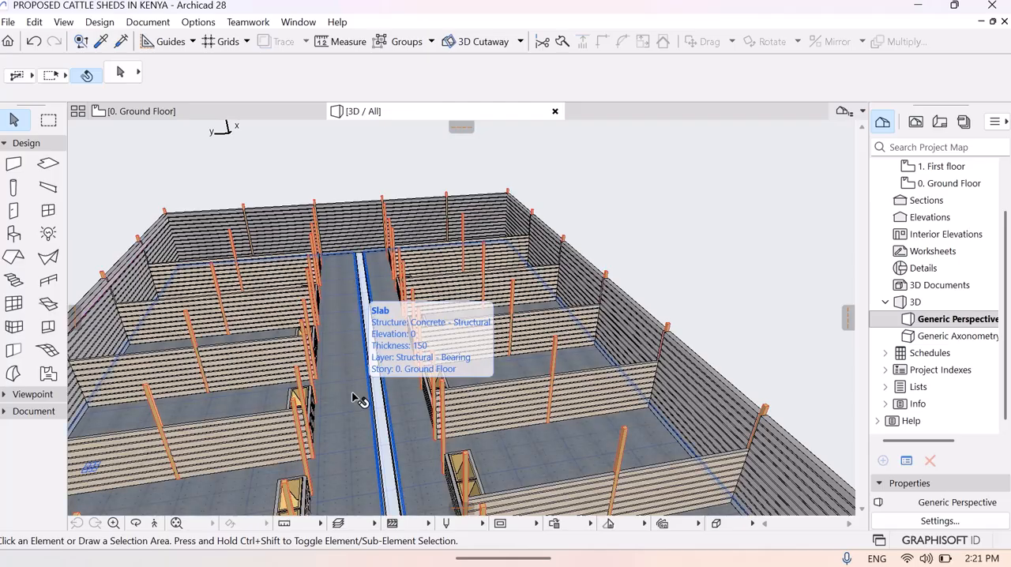
left_click(154, 524)
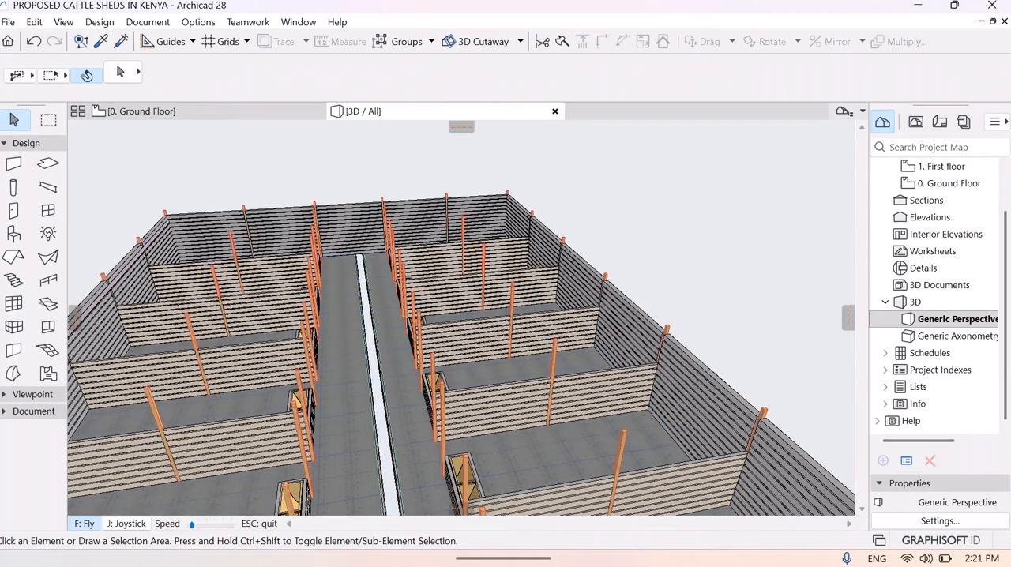
key("Page_Up")
key("Page_Down")
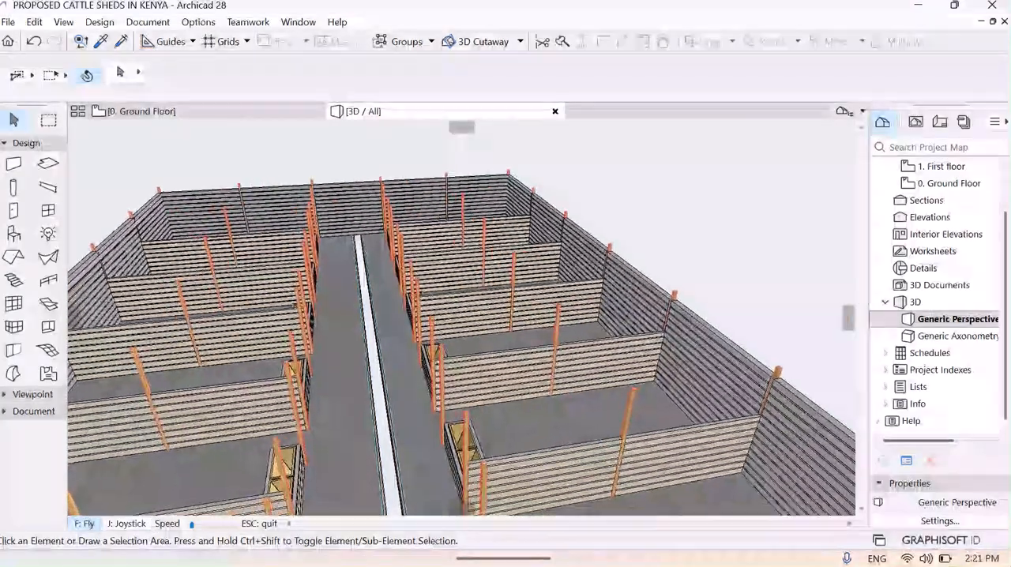
key("Page_Down")
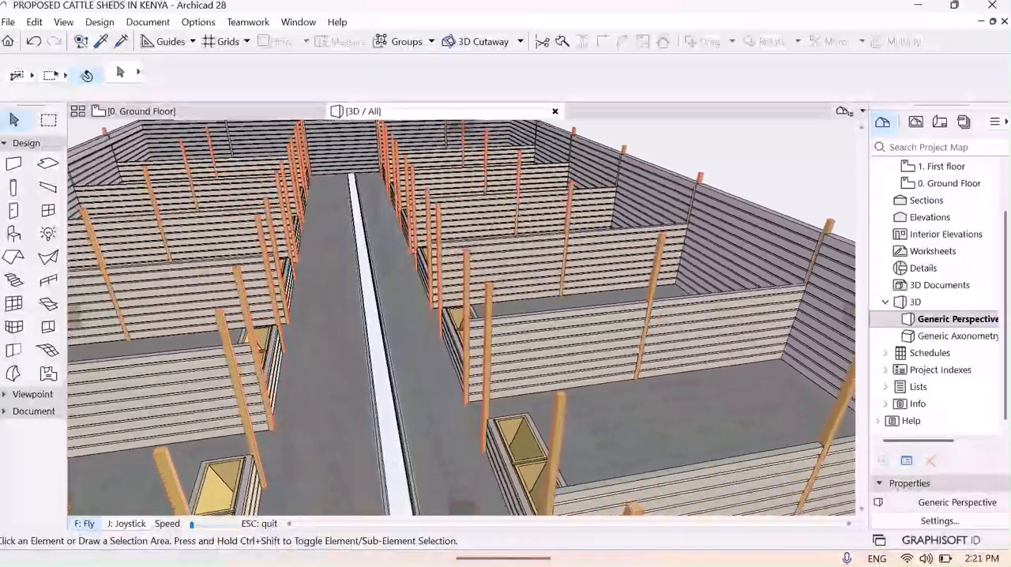
key("Page_Down")
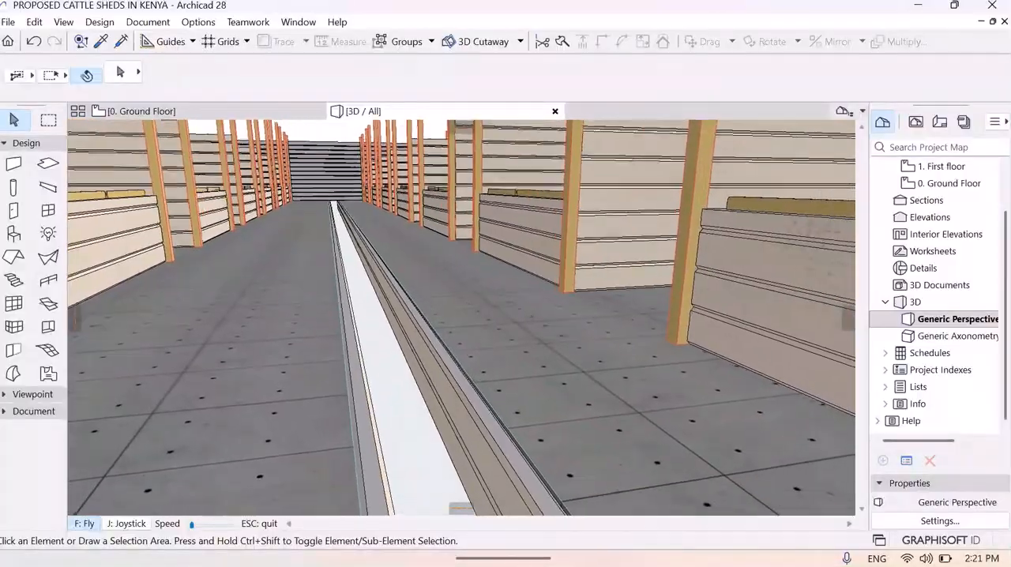
key("Right")
key("Left")
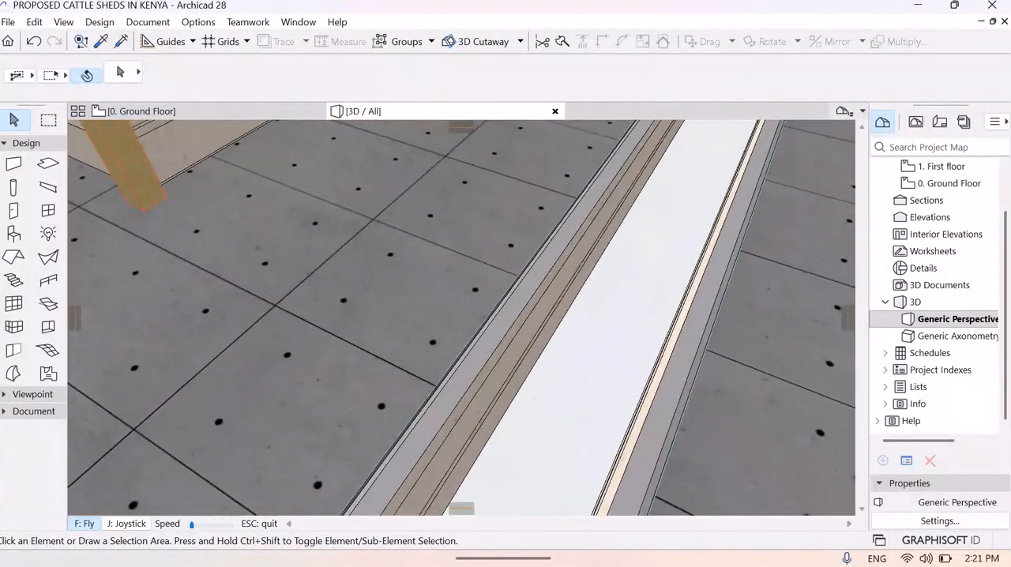
key("Up")
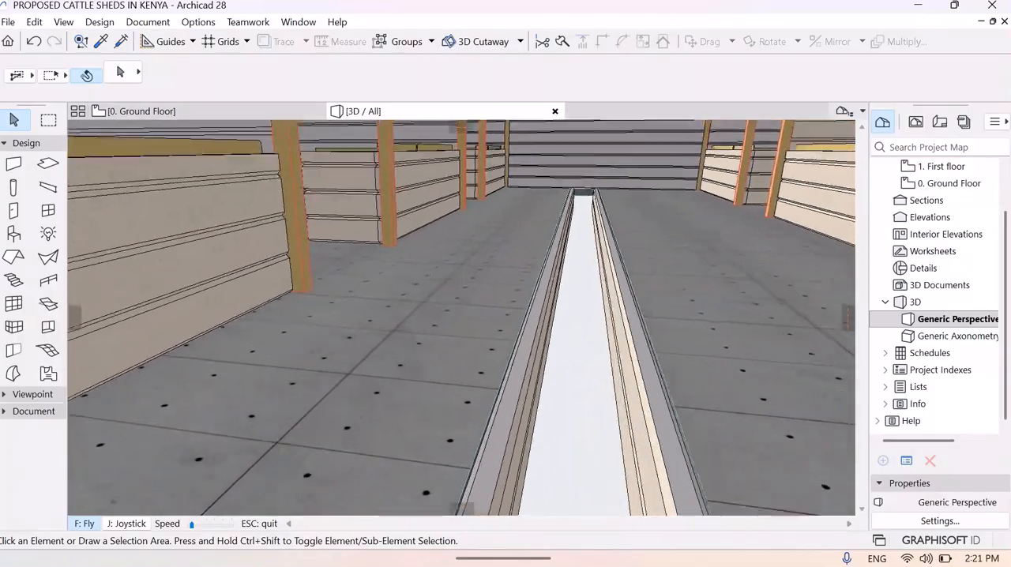
key("Up")
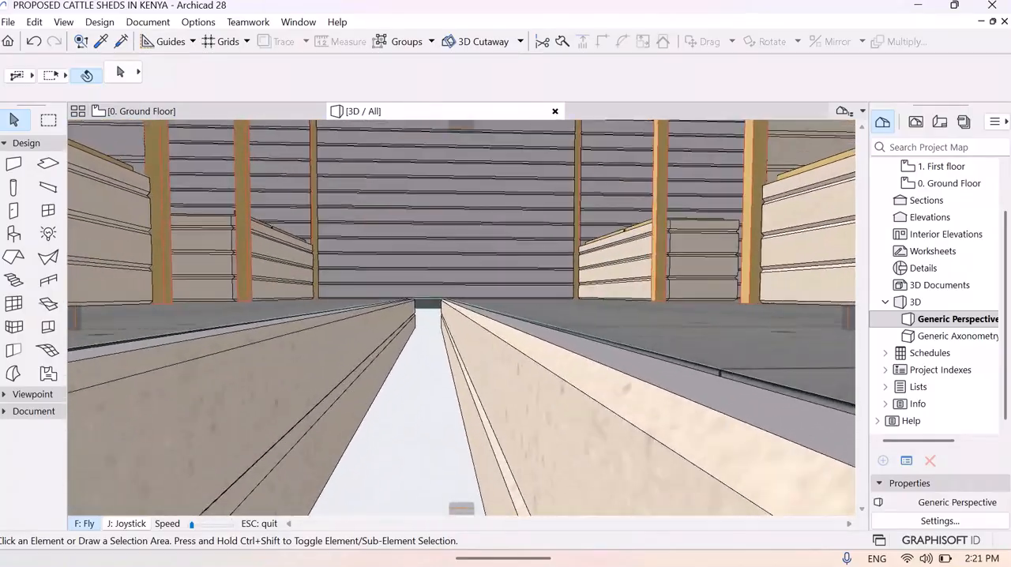
key("Up")
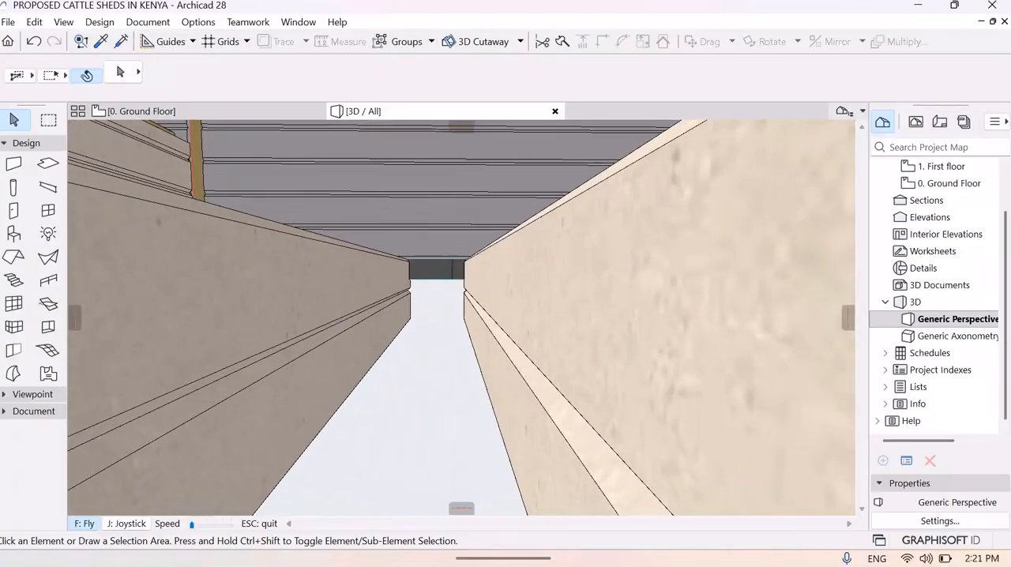
key("Escape")
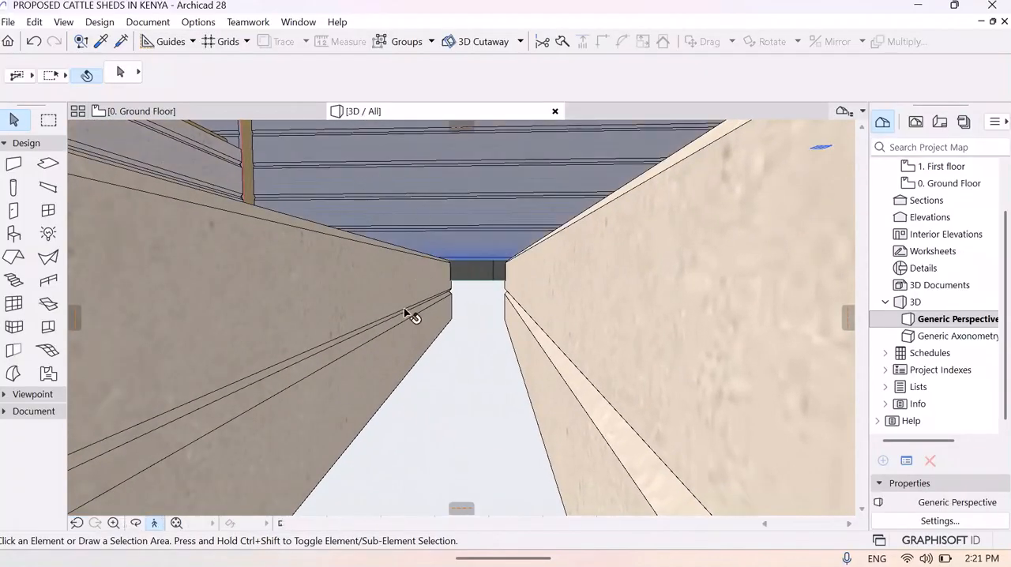
- Set the default slab thickness to 100 and lower its offset from the ground floor story to the channel's base
left_click(154, 112)
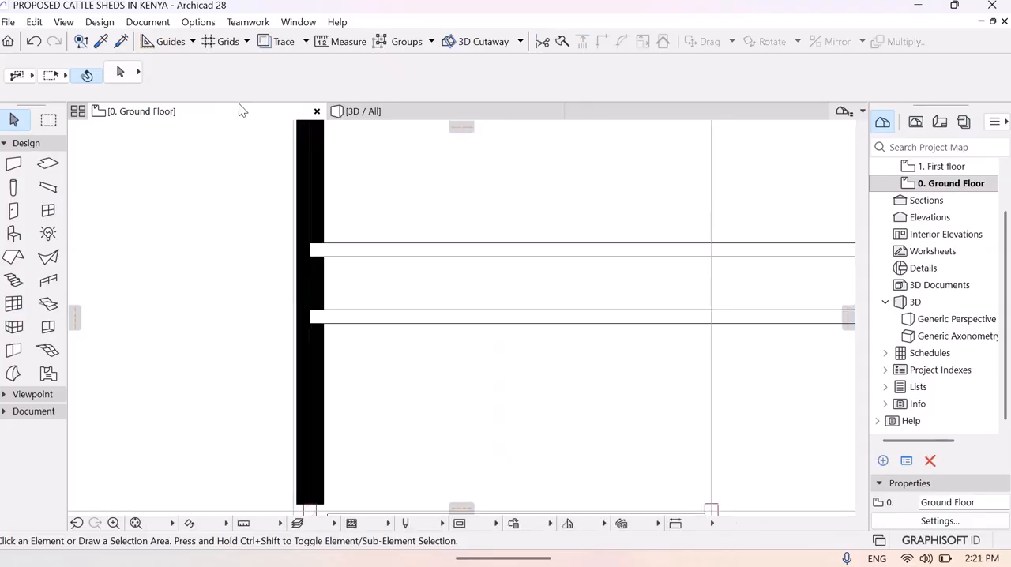
left_click(48, 163)
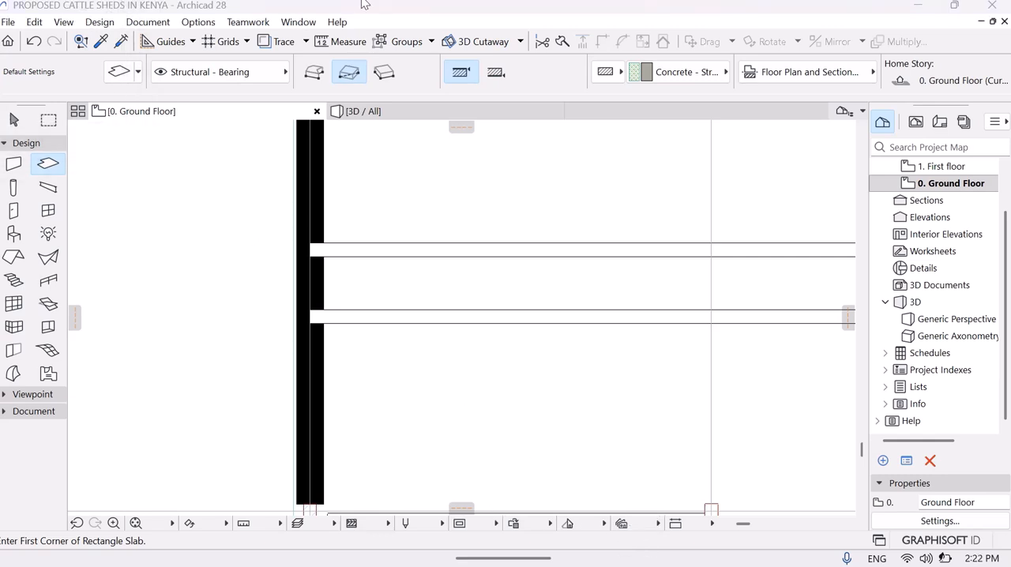
left_click(112, 73)
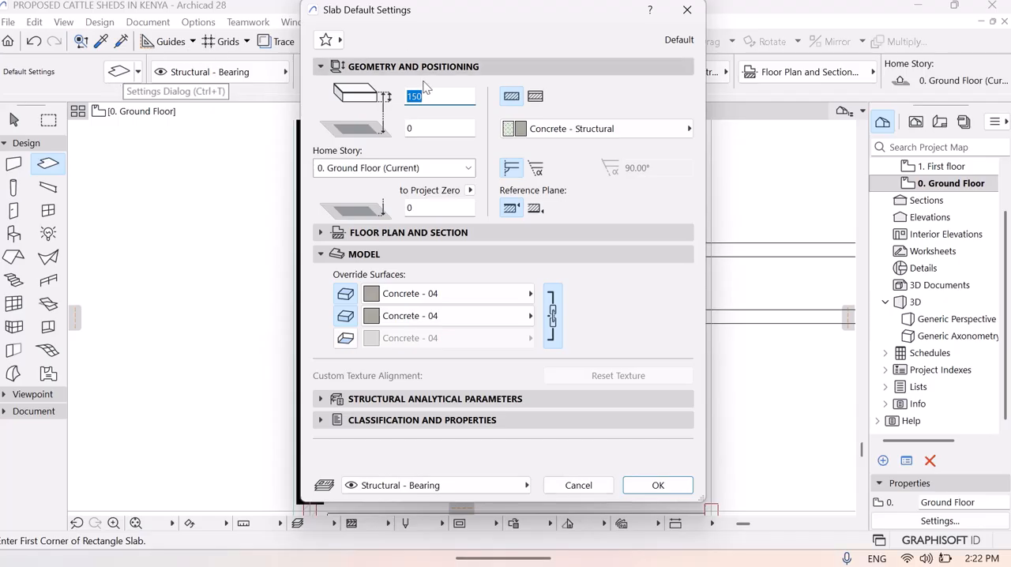
left_click(439, 99)
key("BackSpace")
key("BackSpace")
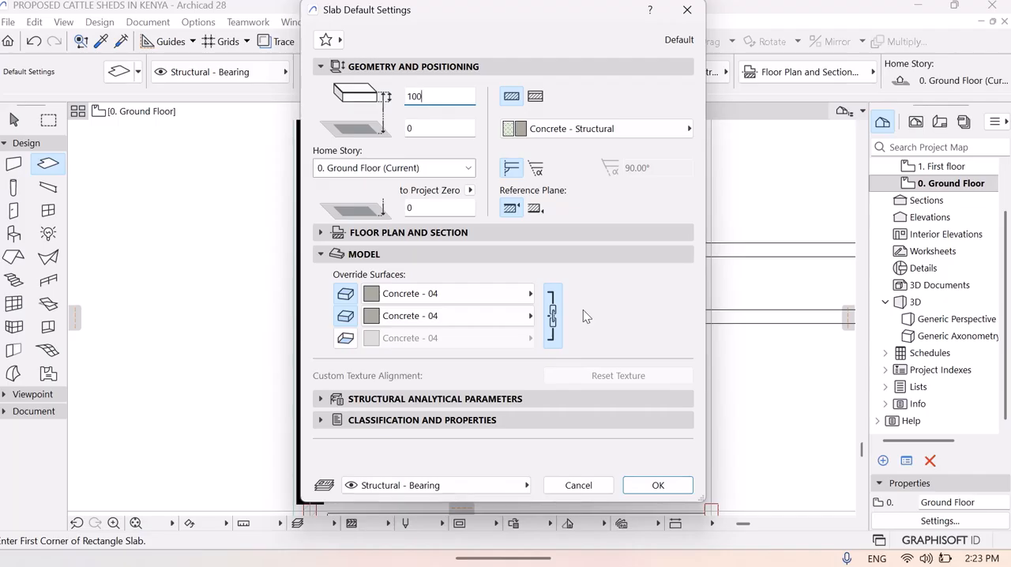
left_click(448, 128)
key("BackSpace")
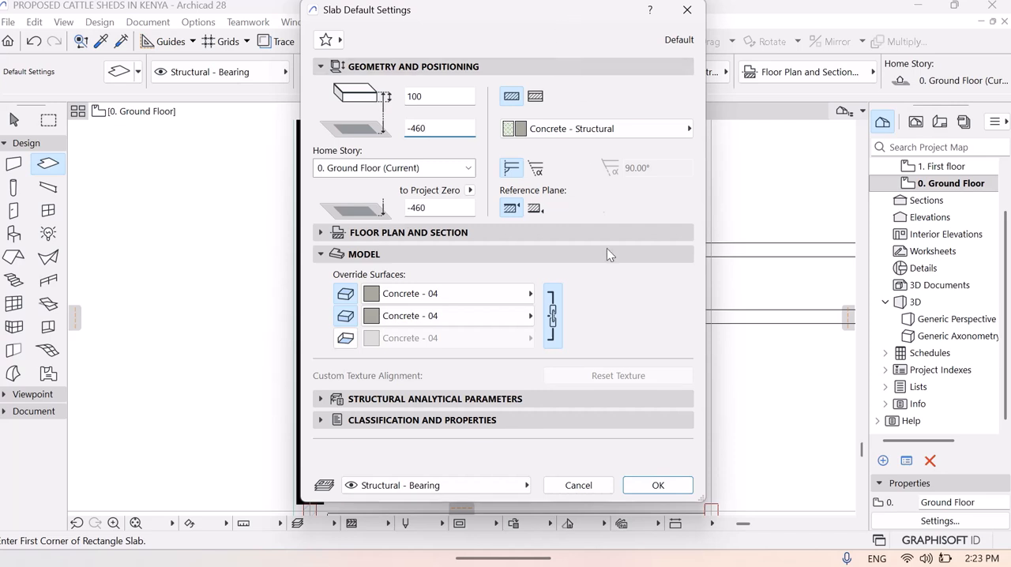
left_click(657, 485)
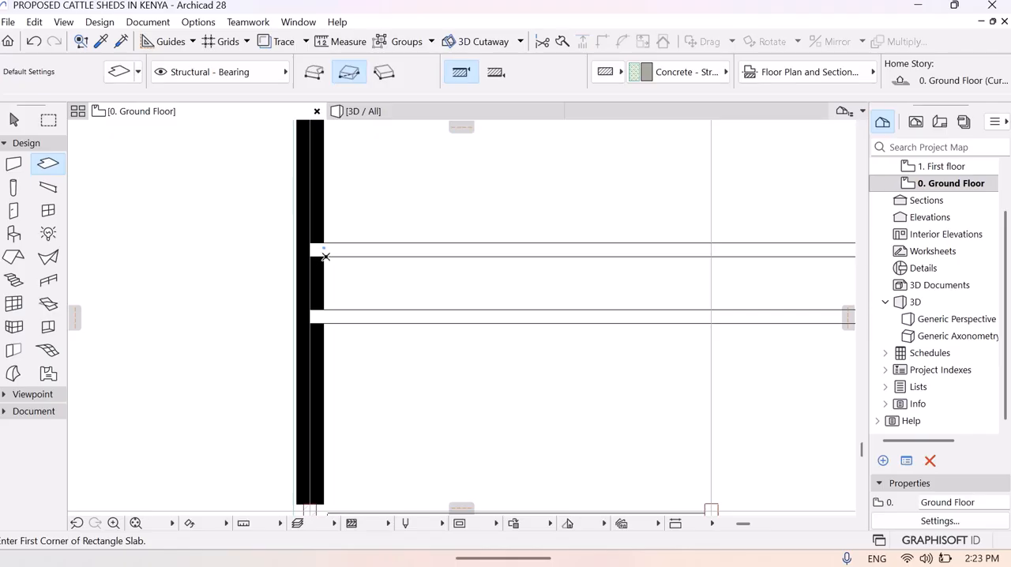
- Draw a rectangular slab about 45050 by 400 mm between the channel walls, from the west end wall's inner face to the east end wall
left_click(324, 256)
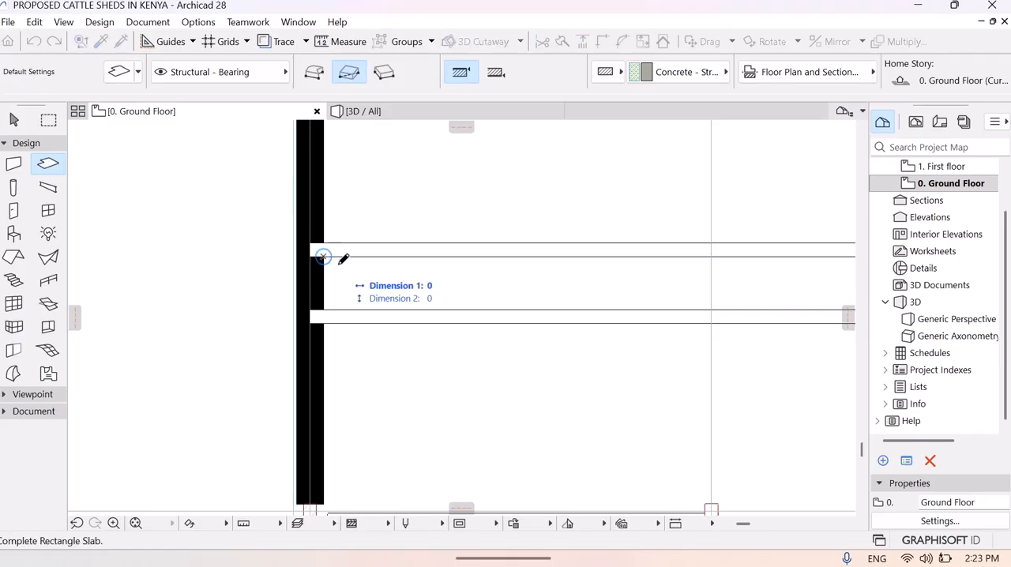
left_click(135, 523)
left_click(115, 523)
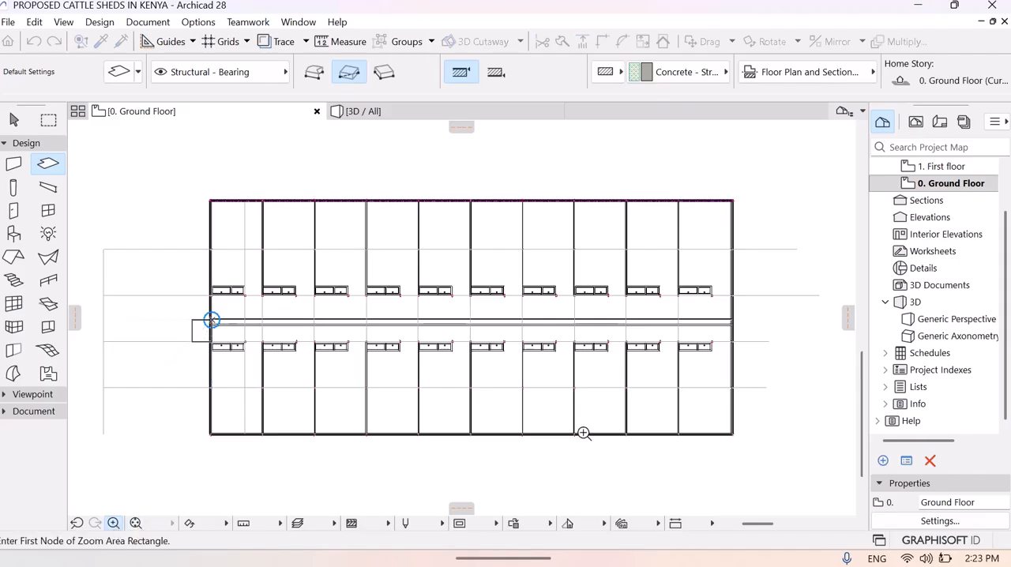
left_click(713, 309)
left_click(761, 338)
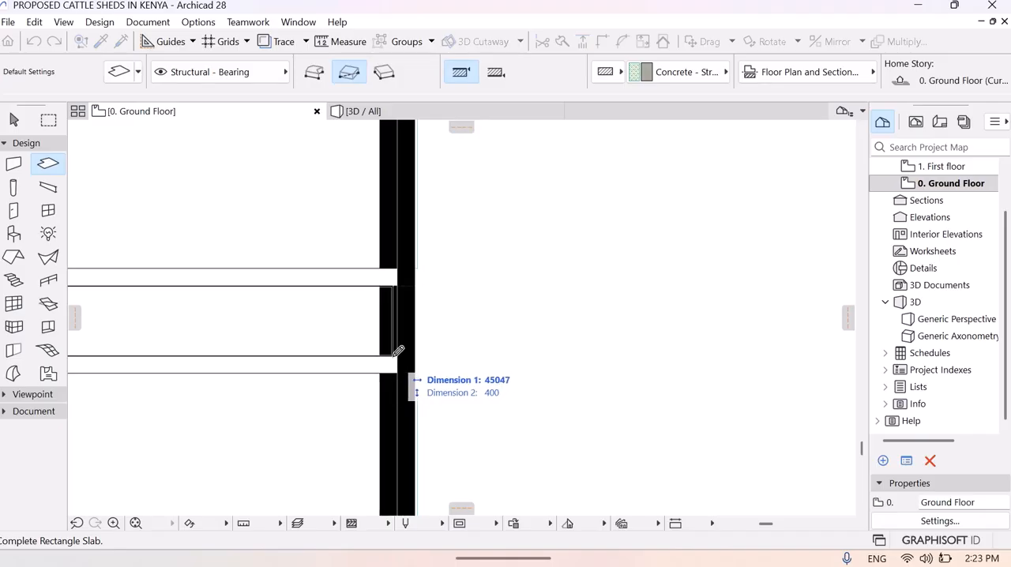
left_click(401, 353)
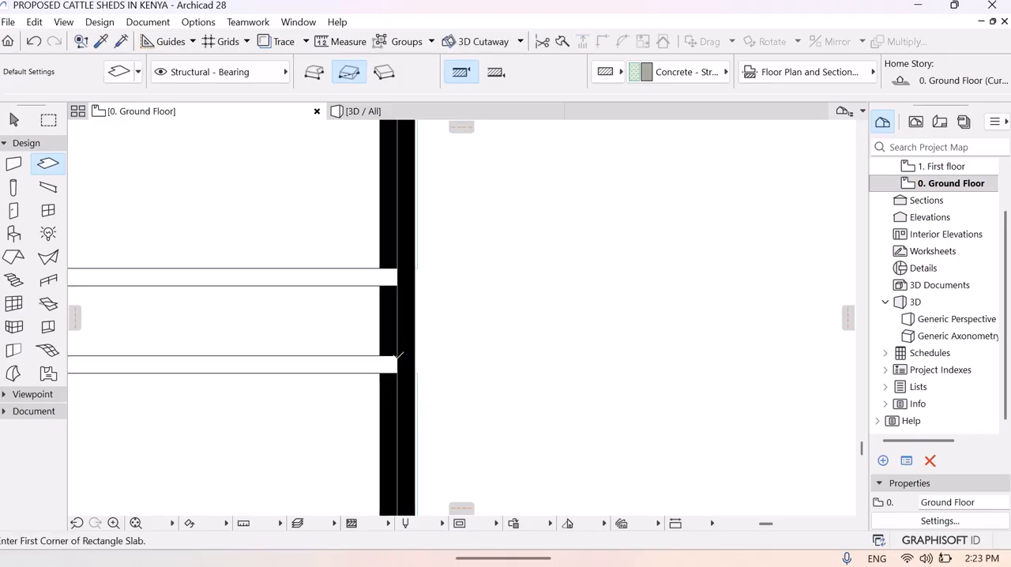
key("Escape")
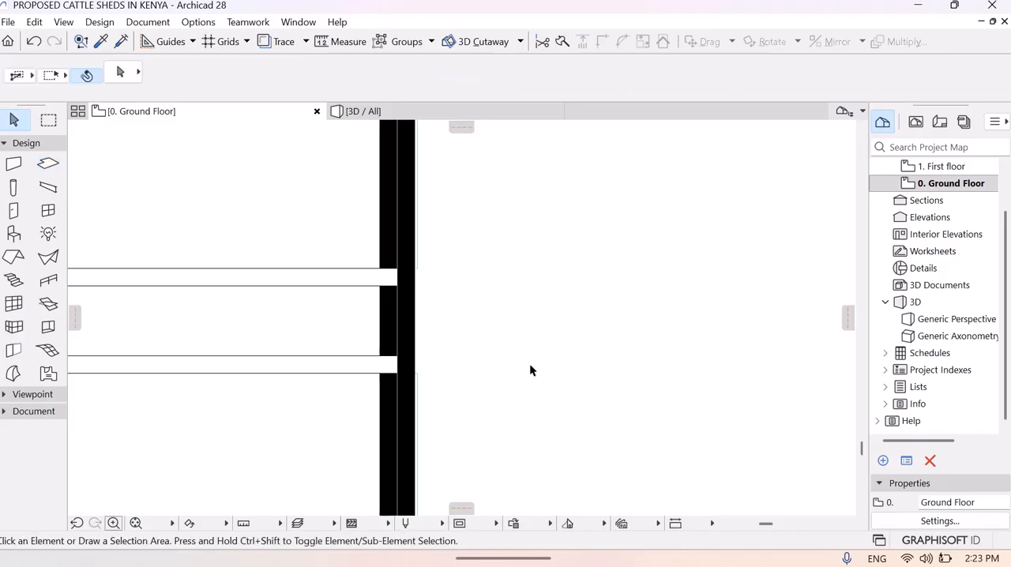
- Check the new channel slab's extent at the east end wall in plan and inspect the channel floor in 3D
left_click_drag(515, 324, 363, 337)
left_click(395, 337)
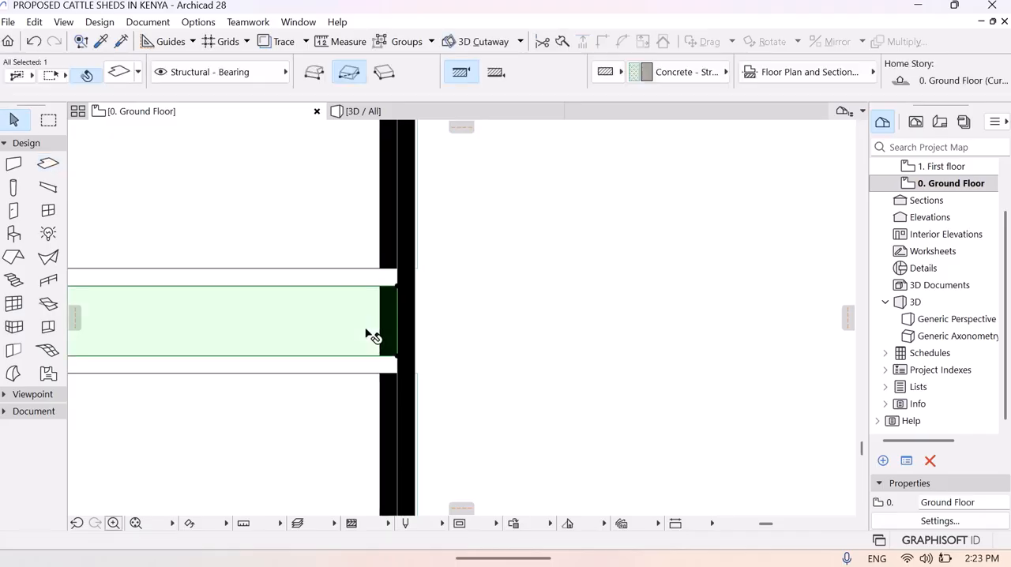
left_click(556, 261)
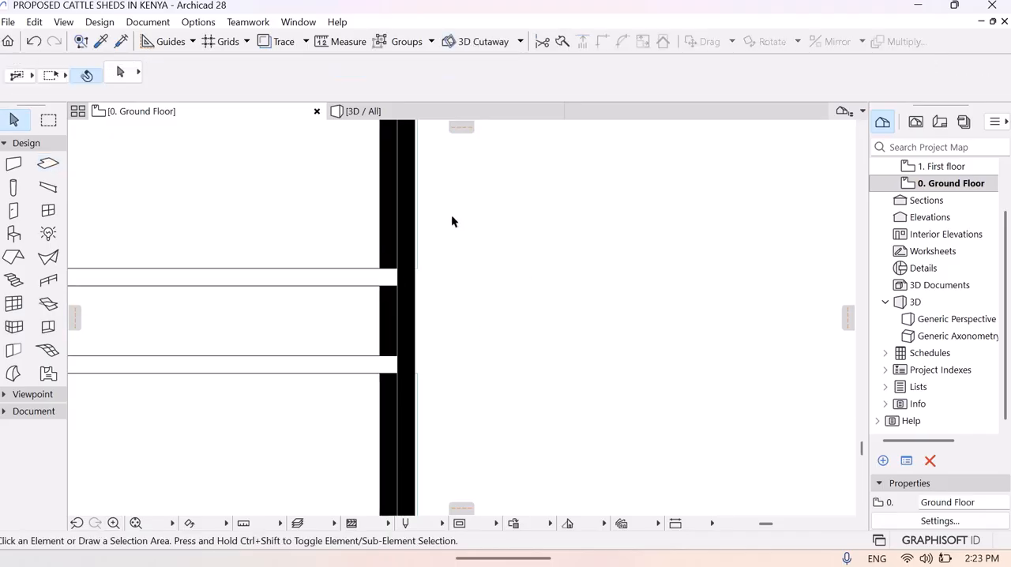
left_click(382, 111)
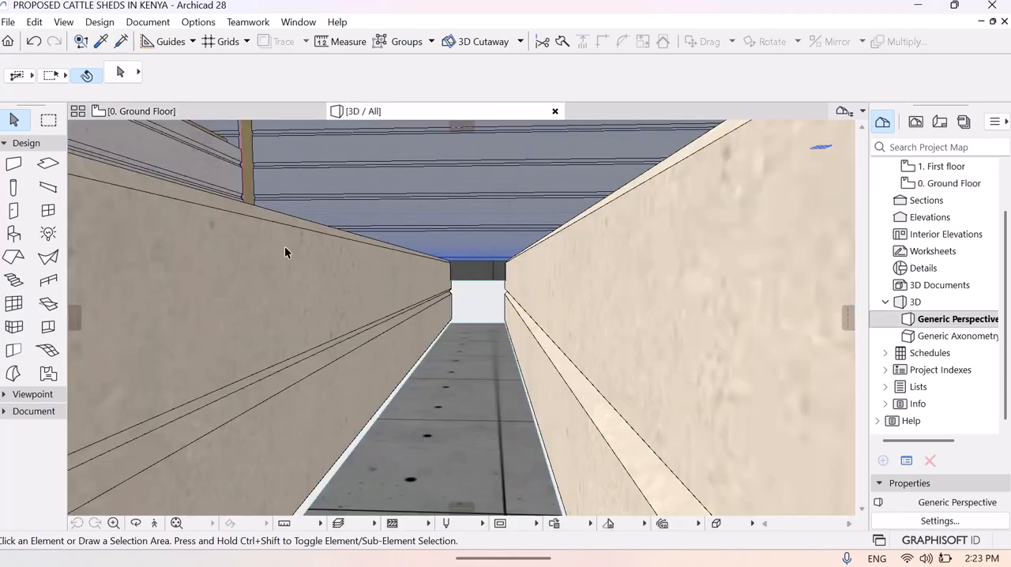
left_click(154, 524)
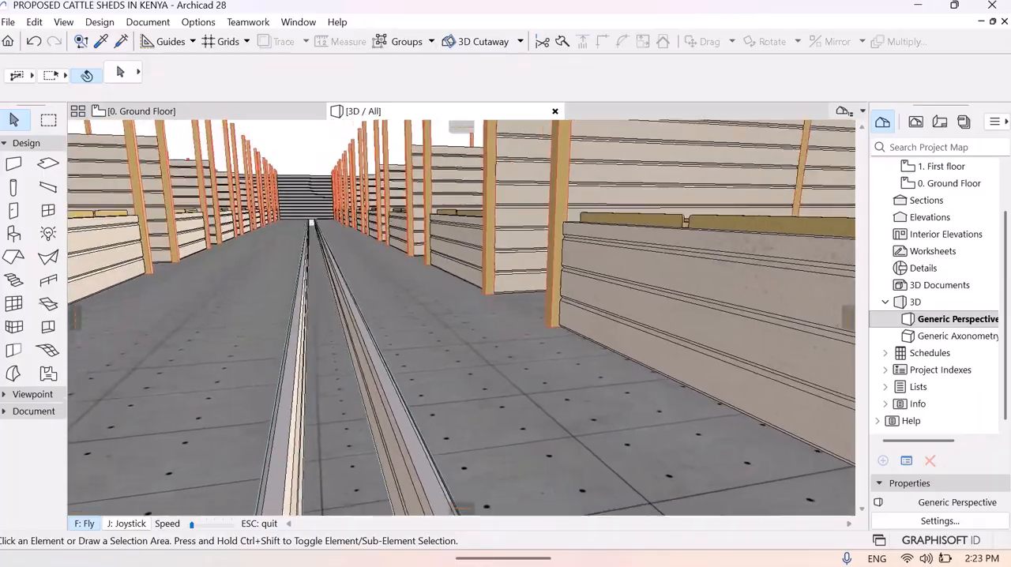
key("Page_Up")
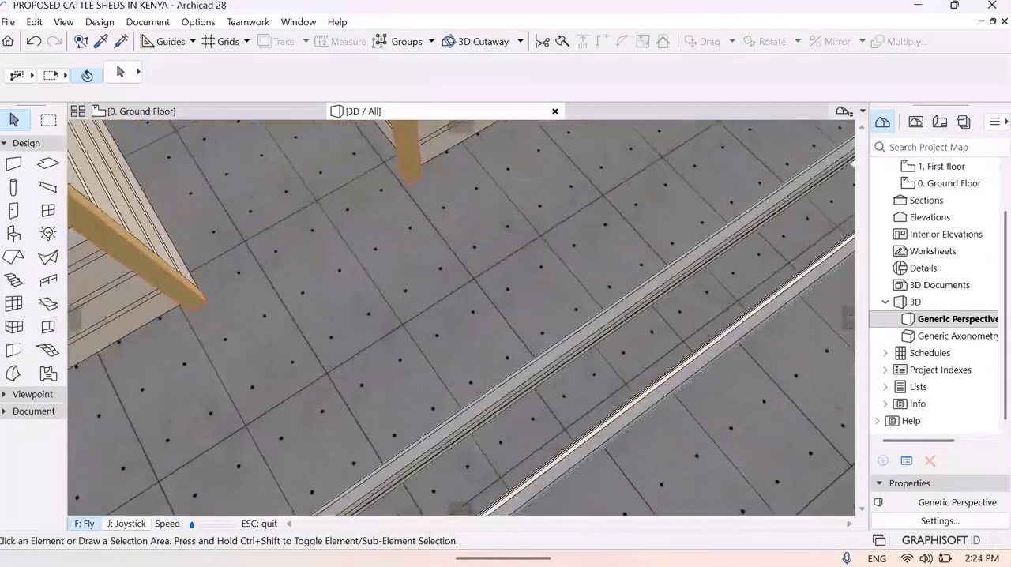
key("Escape")
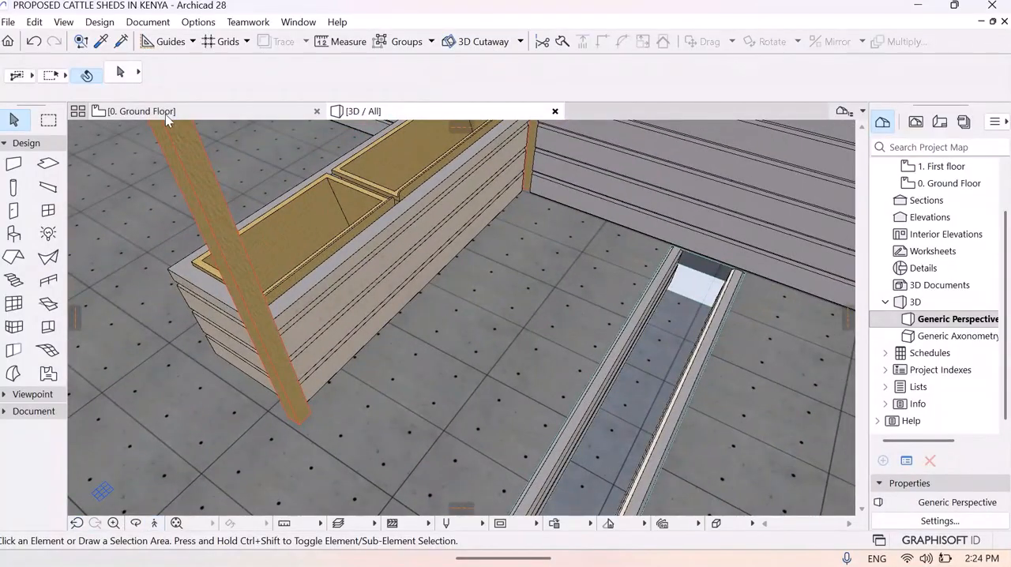
- Set the default beam on the ground floor plan to a circular cross-section with a diameter of 20
left_click(172, 110)
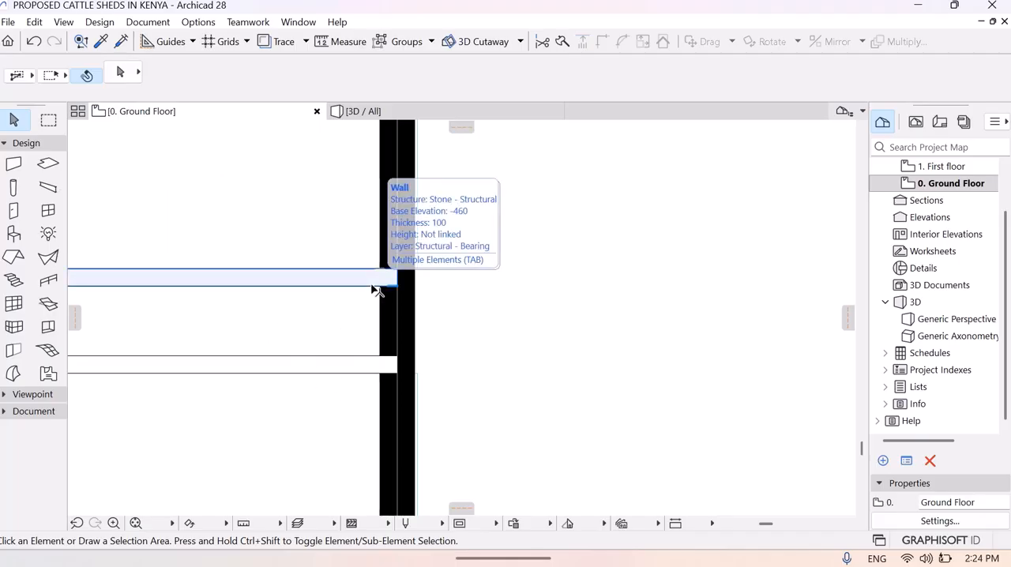
left_click(47, 189)
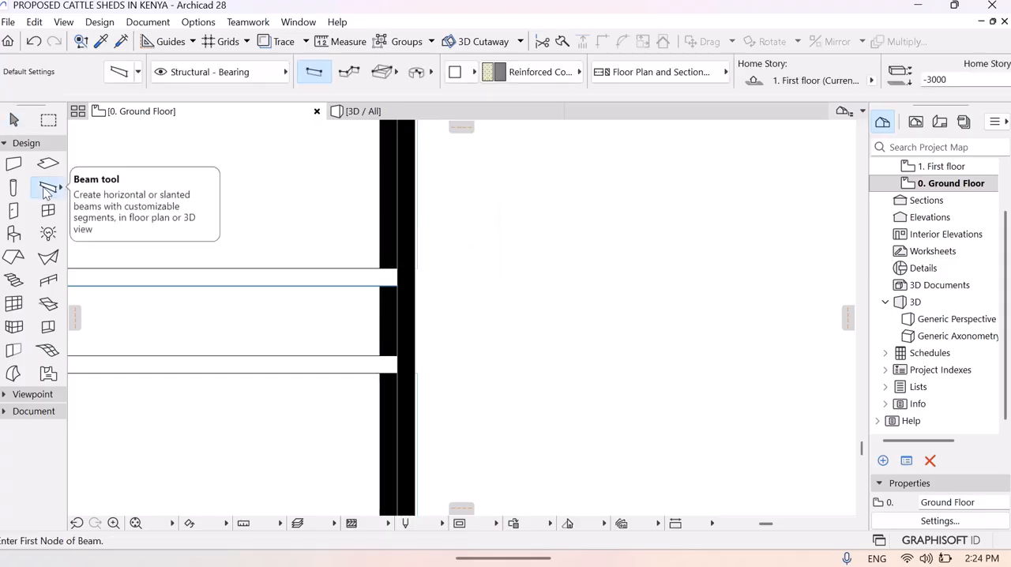
left_click(116, 77)
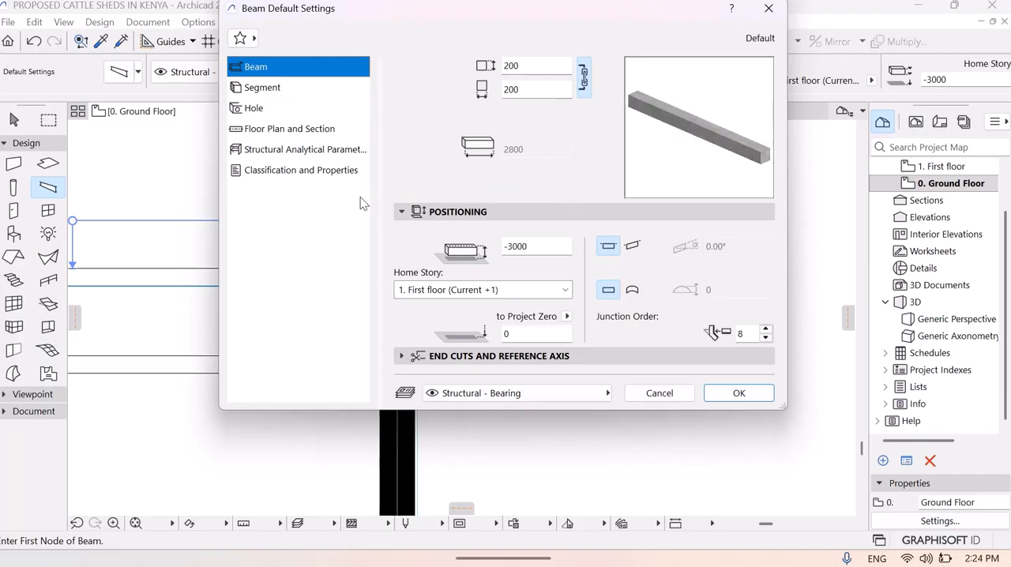
left_click(266, 101)
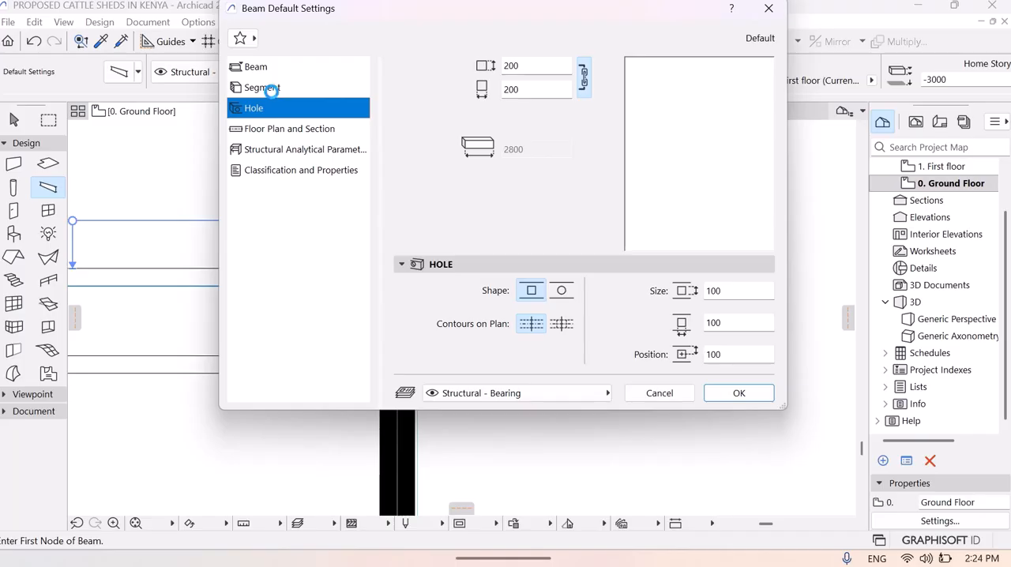
left_click(273, 90)
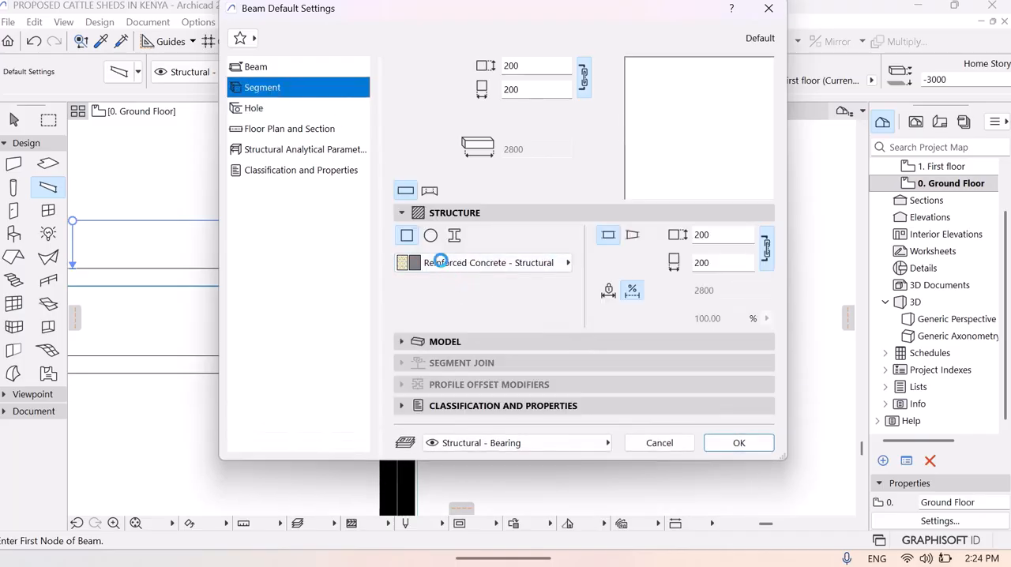
left_click(430, 237)
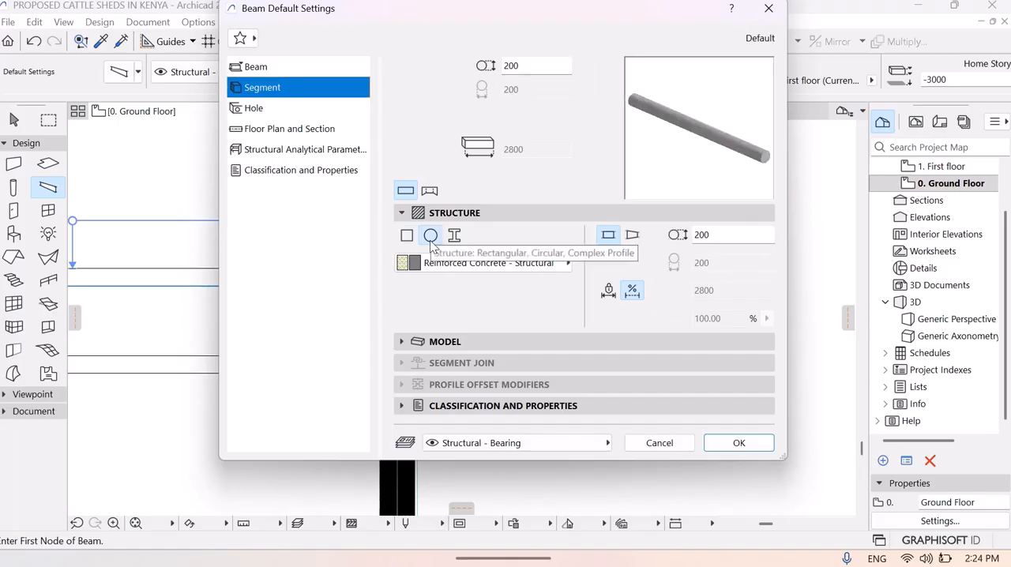
key("BackSpace")
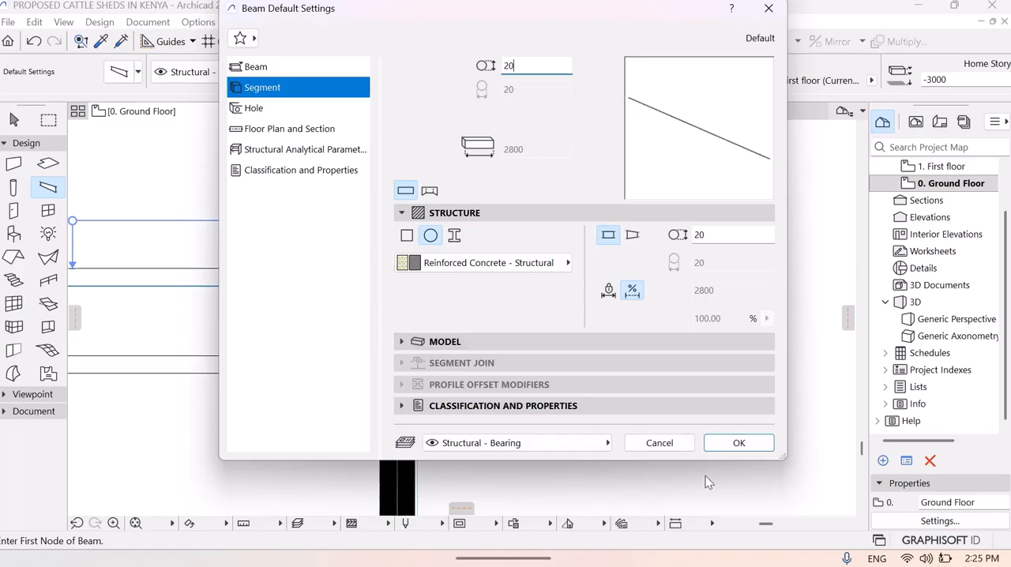
left_click(736, 445)
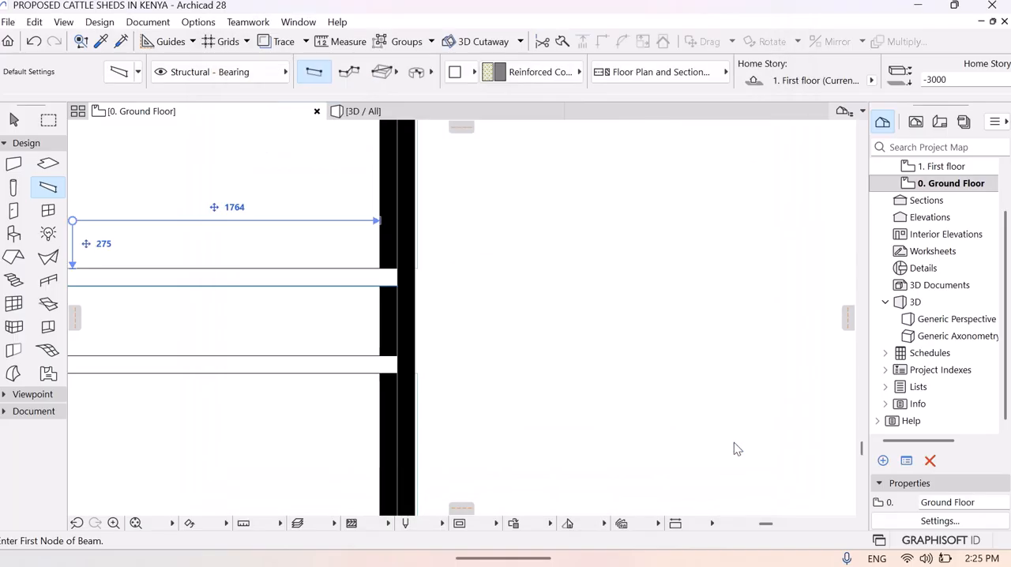
- Draw a round beam across the channel between the two channel walls' outer edges, about 32 from the east end wall's inner face
left_click(372, 268)
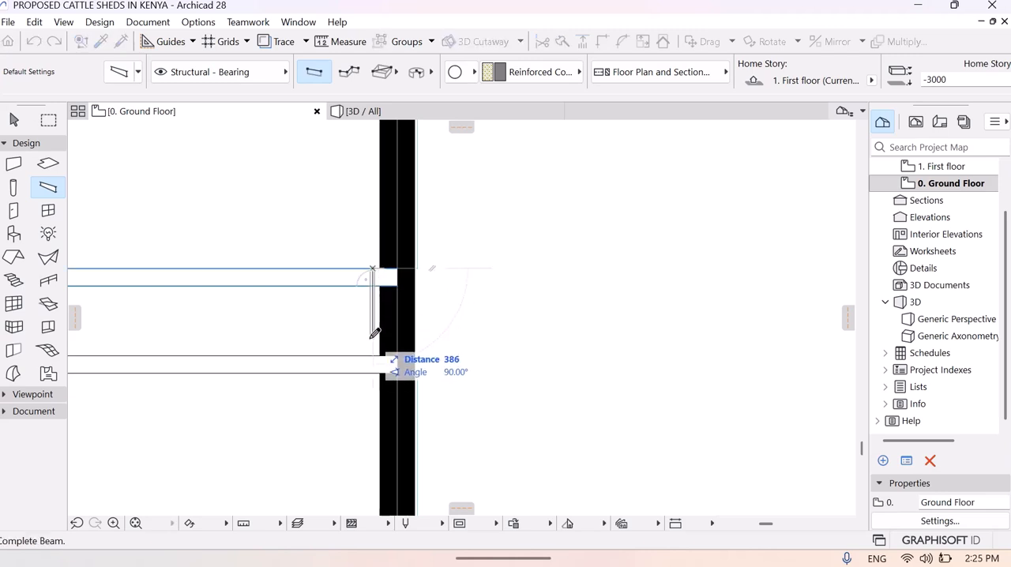
left_click(376, 367)
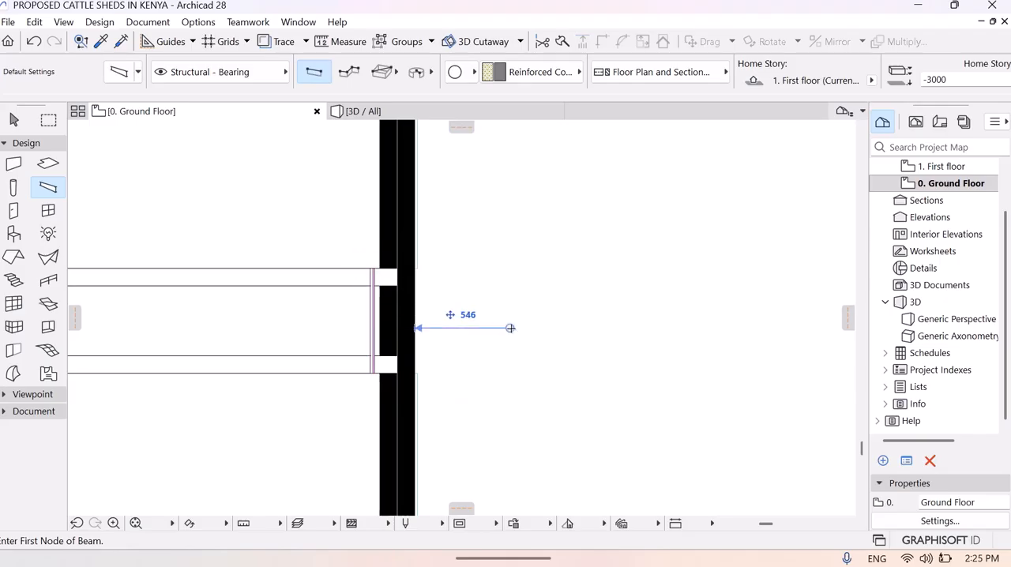
key("Escape")
- Copy the new round bar 100 to the west along the channel to add a second bar
left_click(378, 328)
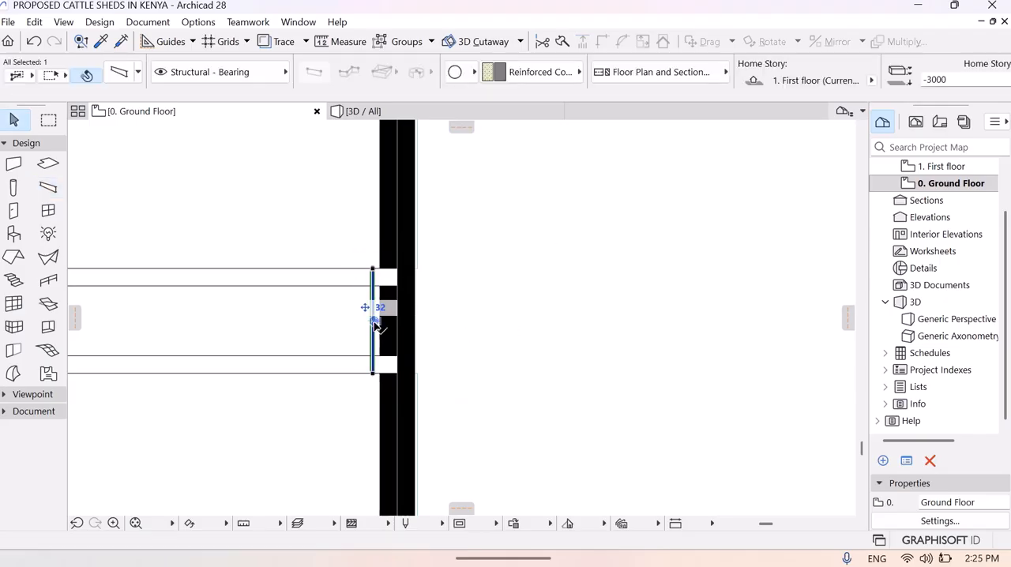
right_click(378, 327)
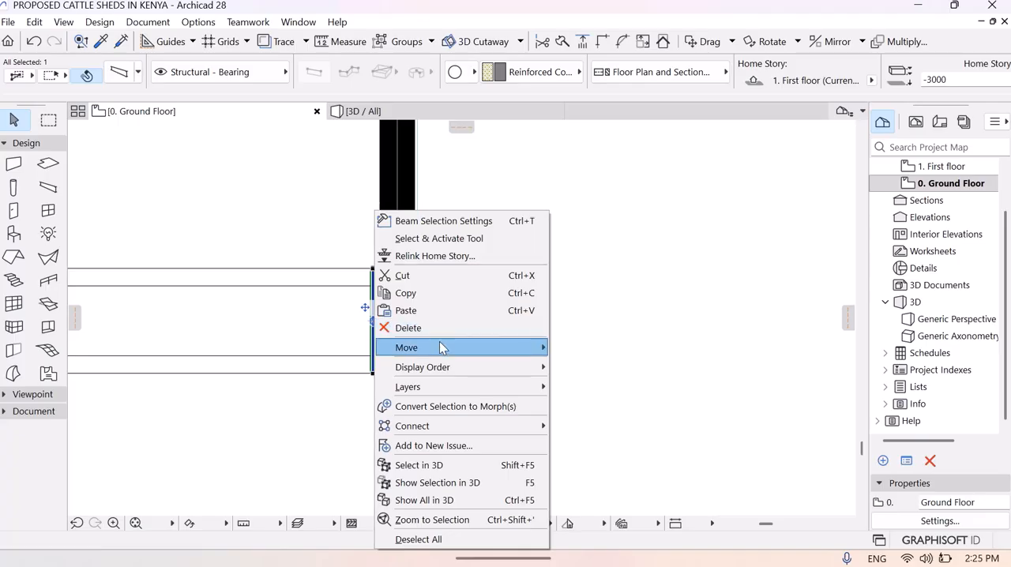
mouse_move(442, 346)
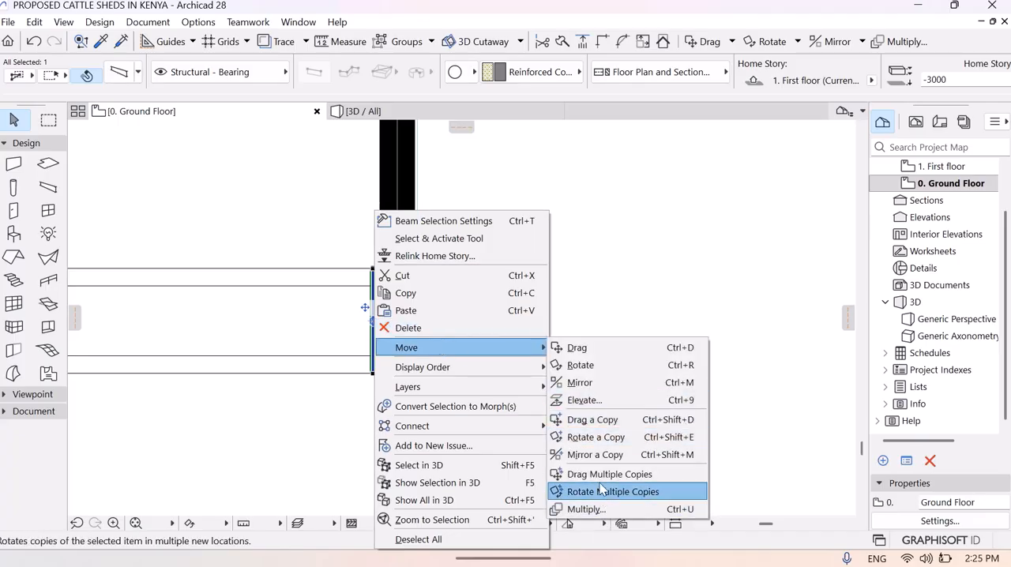
left_click(595, 421)
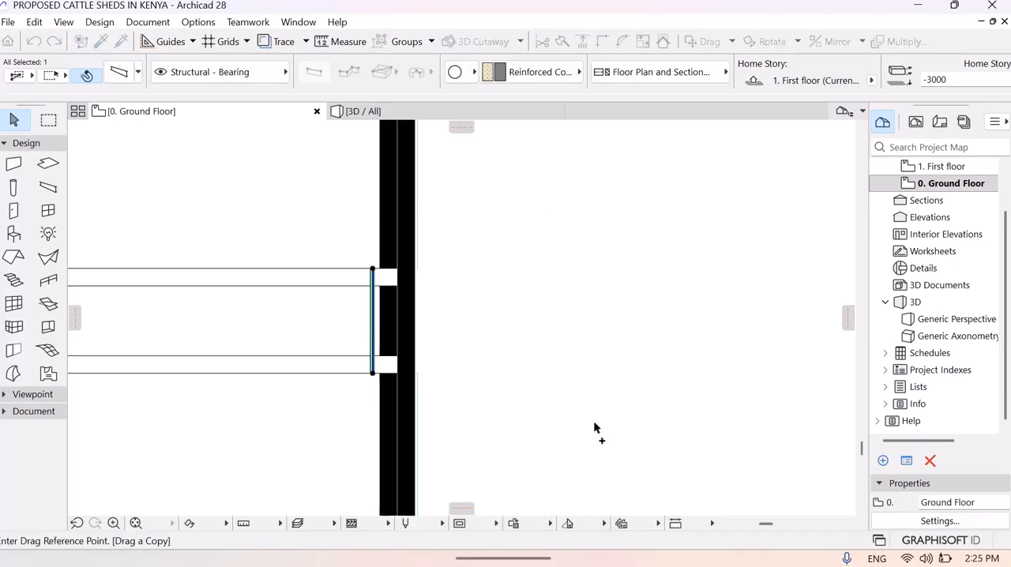
left_click(371, 324)
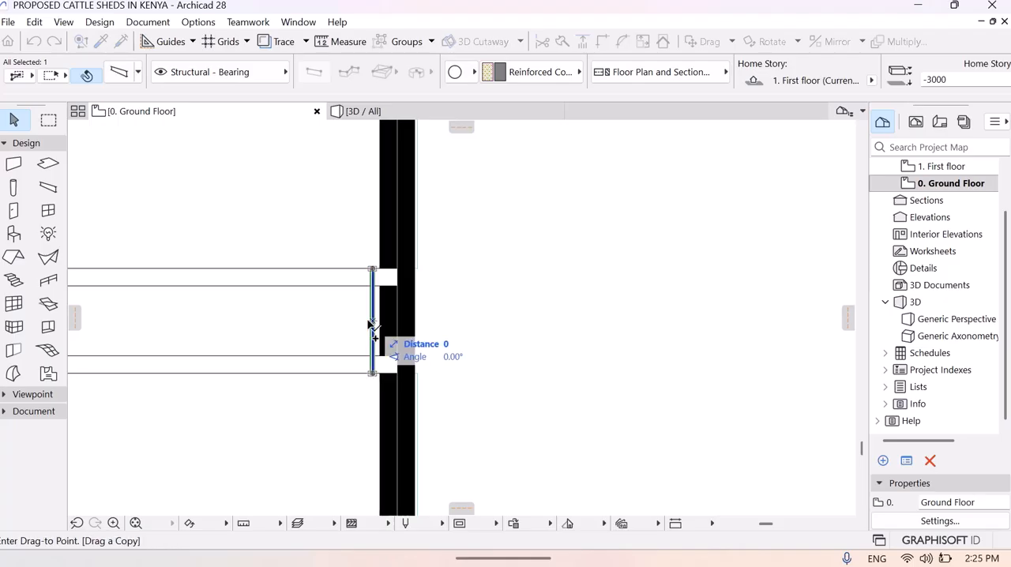
type("1")
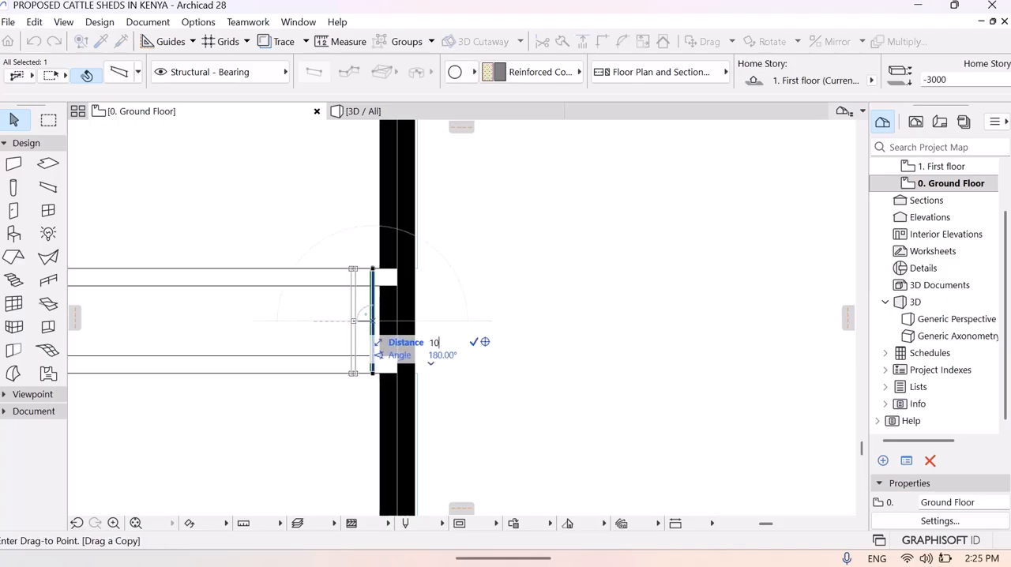
type("00")
key("Return")
- Copy the second bar 100 farther west along the channel to add a third bar
right_click(355, 324)
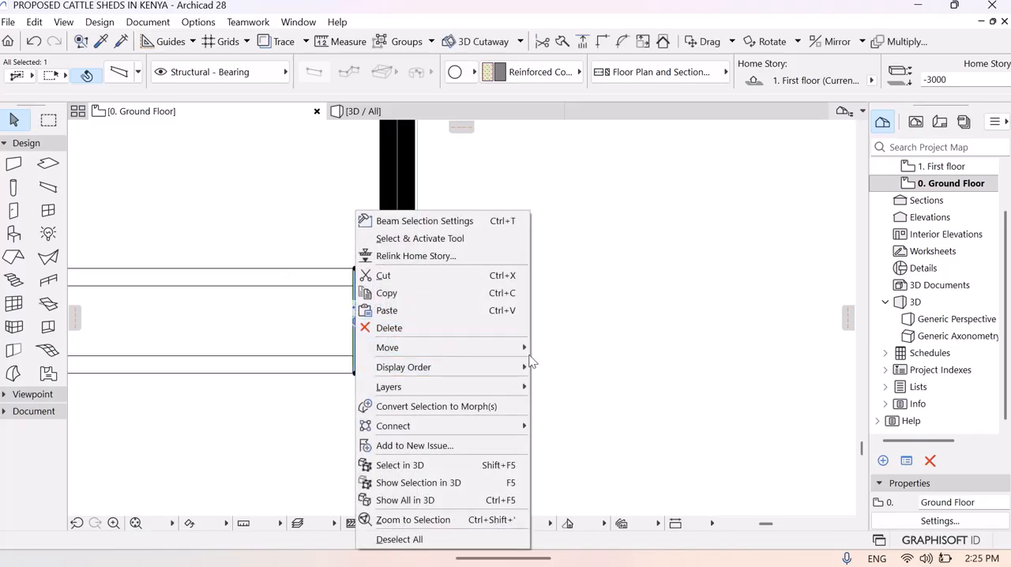
mouse_move(529, 348)
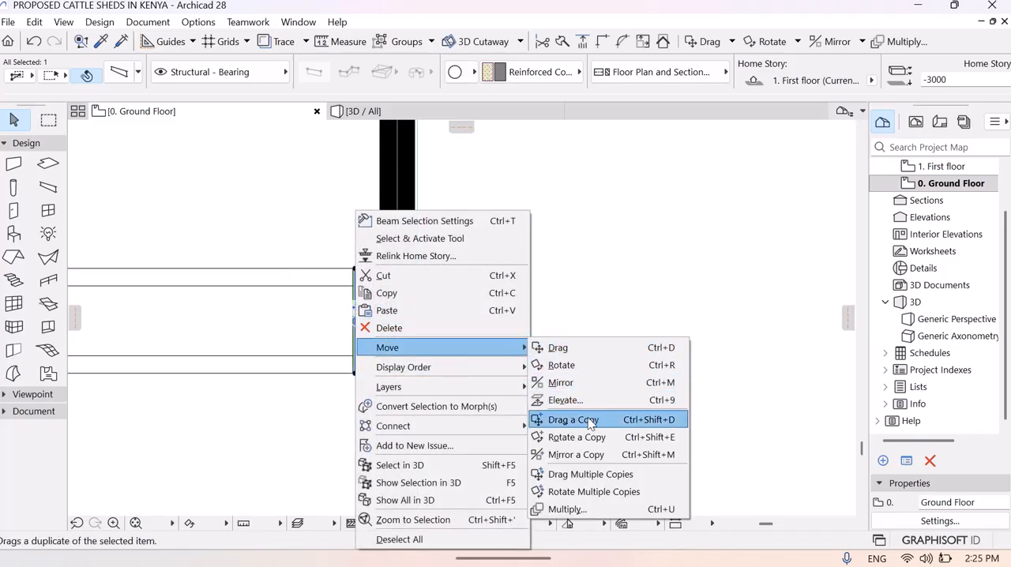
left_click(579, 417)
left_click(356, 322)
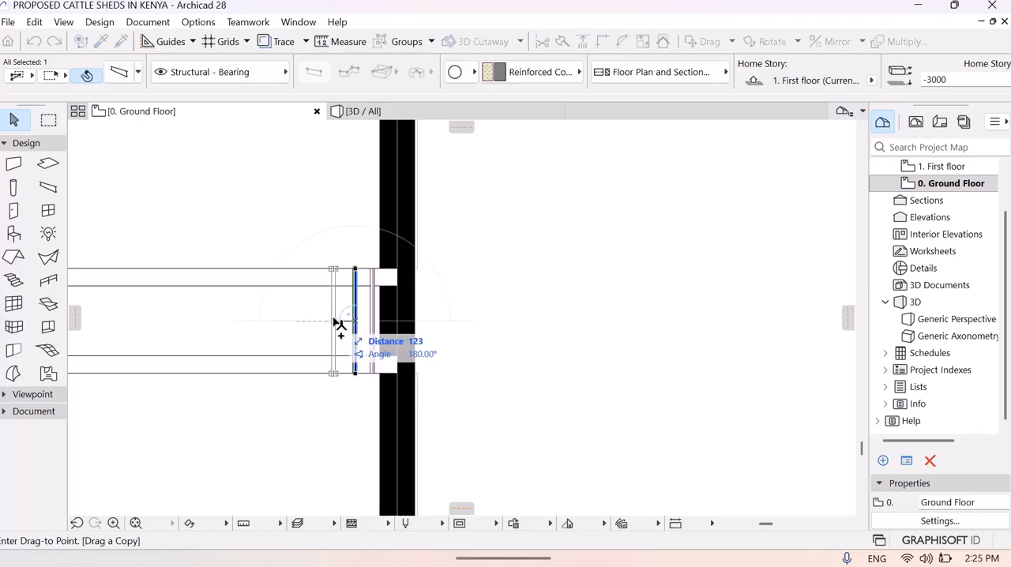
type("100")
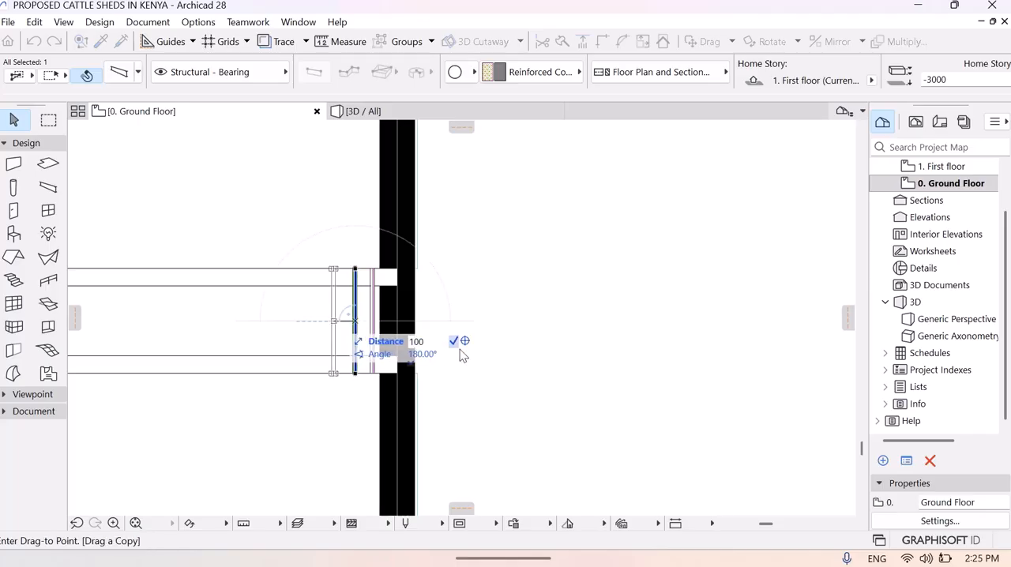
left_click(454, 344)
- Copy the third bar 100 farther west along the channel to add a fourth bar
right_click(338, 322)
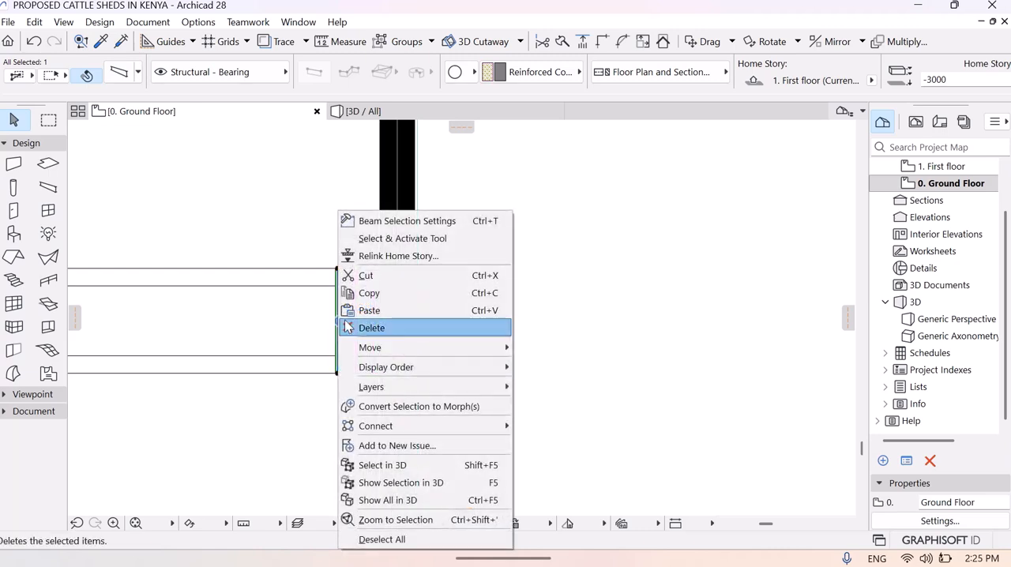
mouse_move(443, 348)
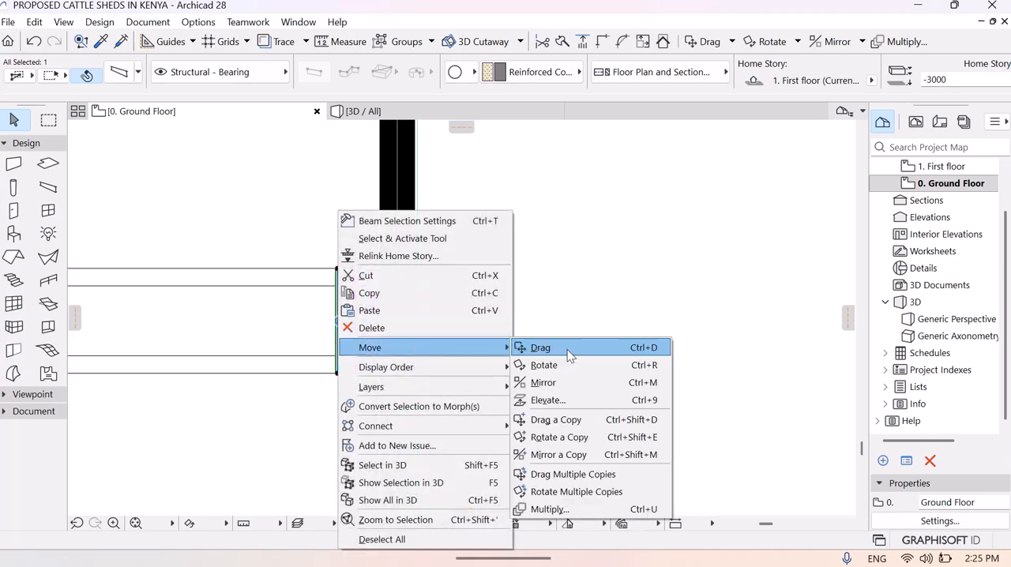
left_click(569, 417)
left_click(338, 333)
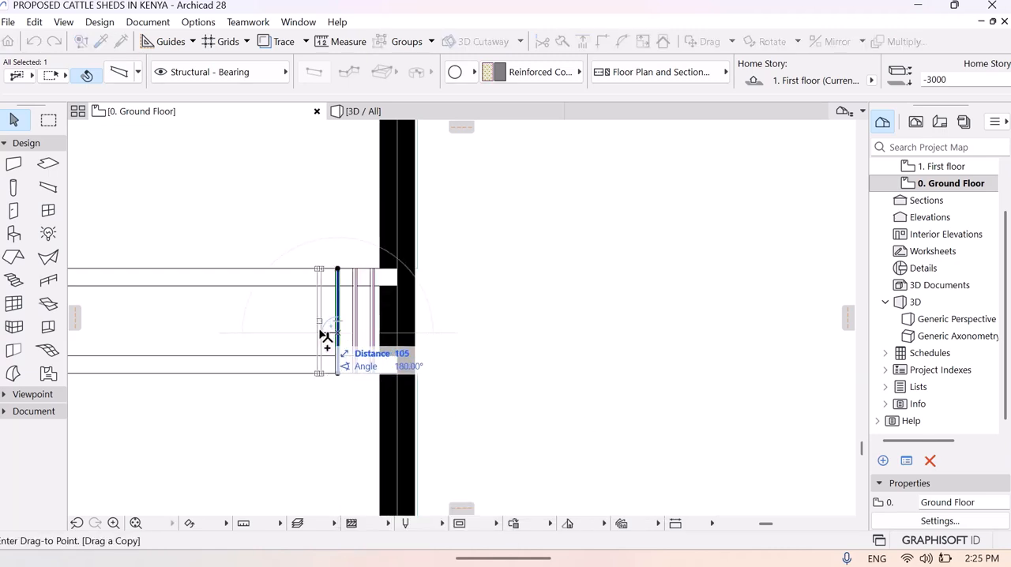
type("100")
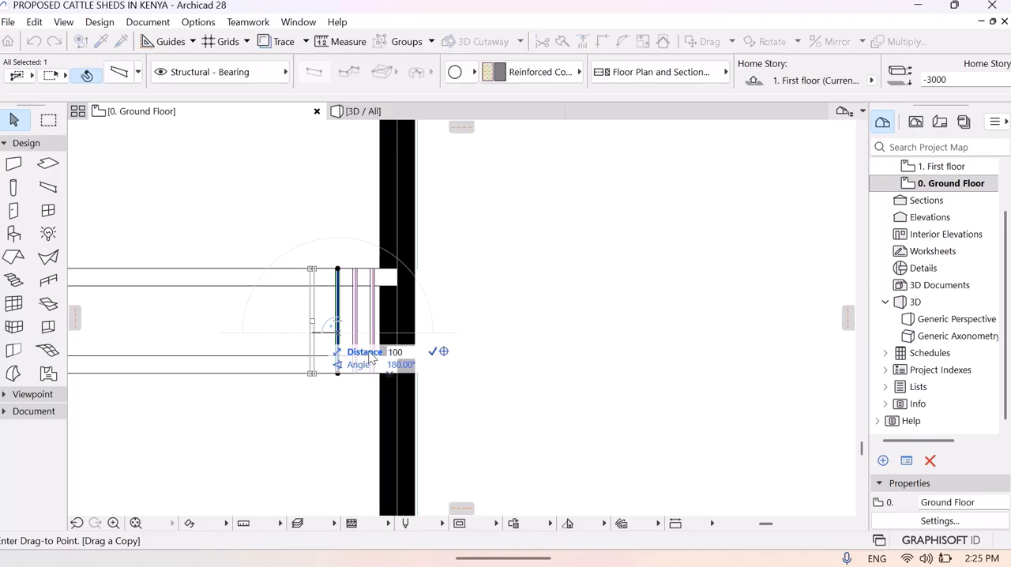
left_click(433, 353)
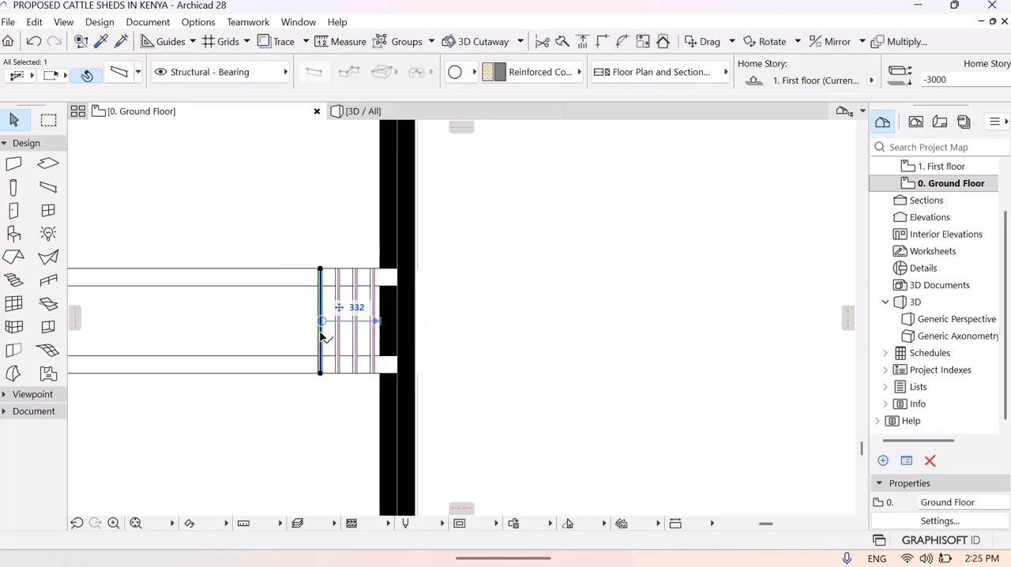
- Copy the fourth bar 100 farther west along the channel to add a fifth bar
right_click(323, 339)
mouse_move(410, 354)
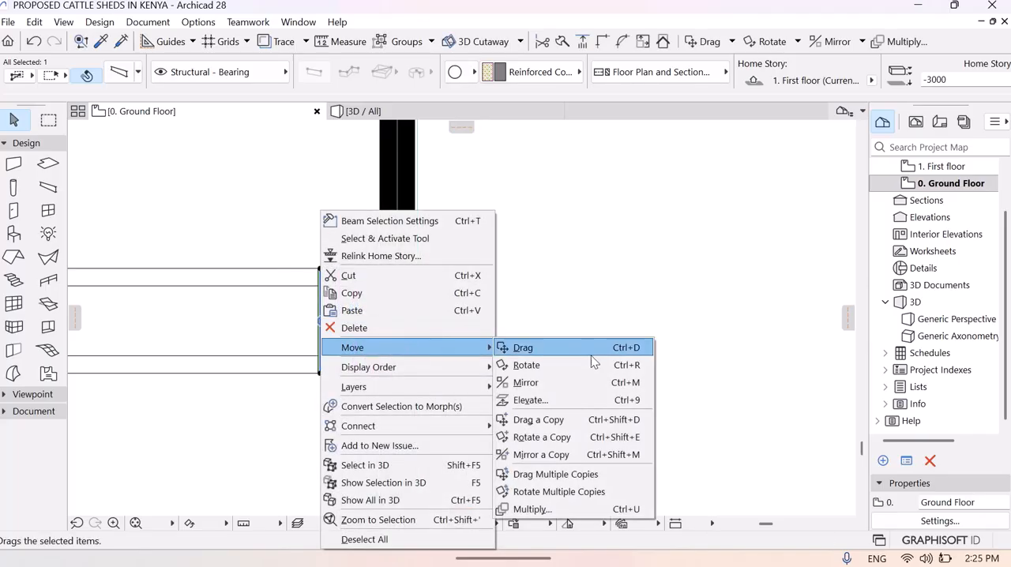
left_click(540, 419)
left_click(320, 322)
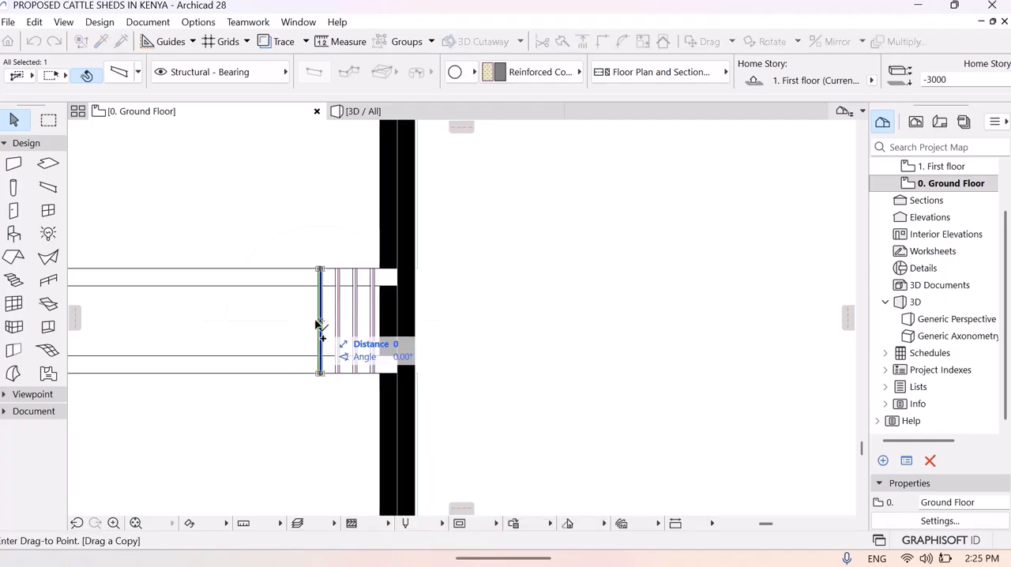
type("100")
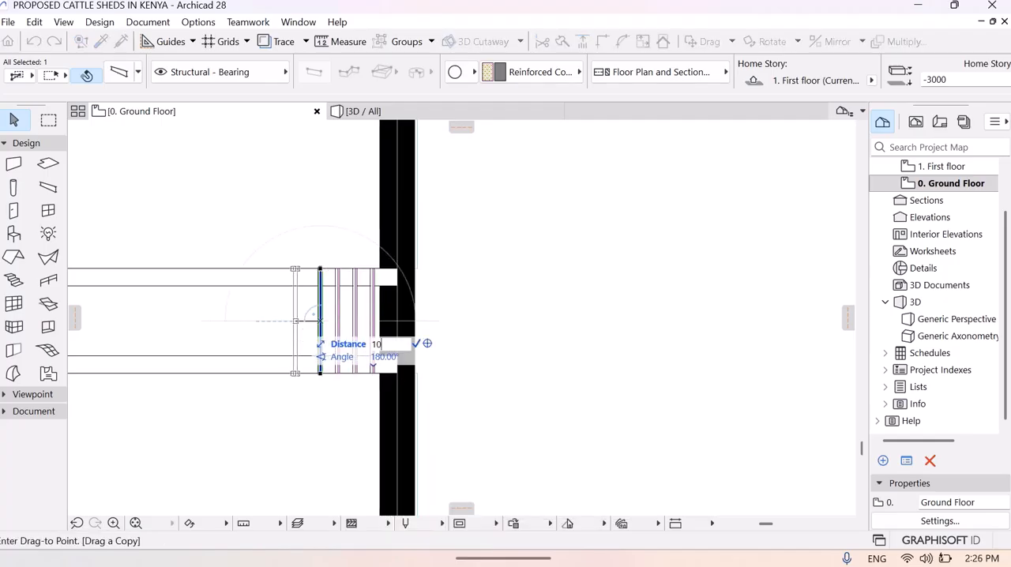
key("Return")
- Copy the fifth bar 100 farther west along the channel to add a sixth bar
right_click(303, 322)
mouse_move(399, 354)
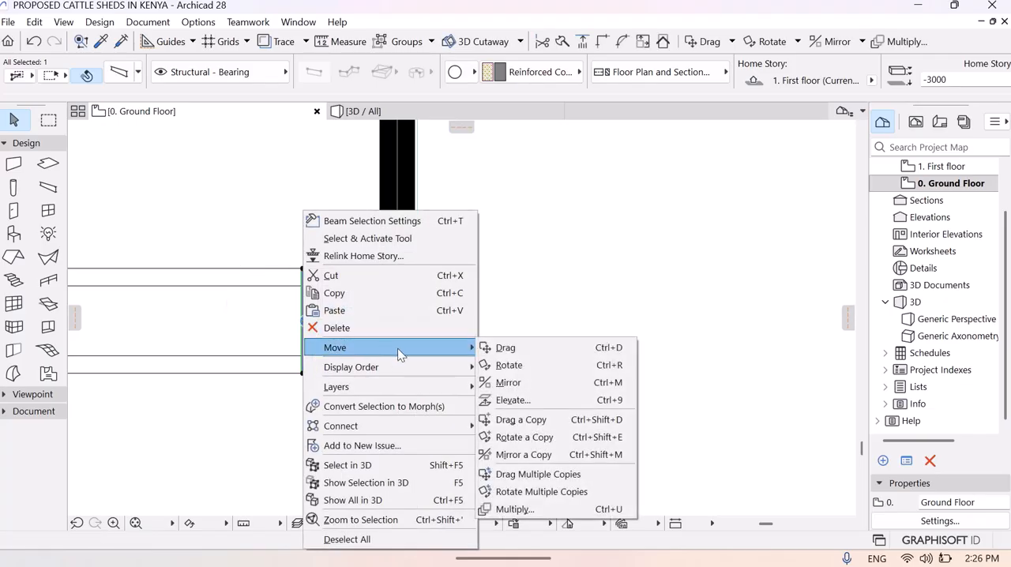
left_click(550, 420)
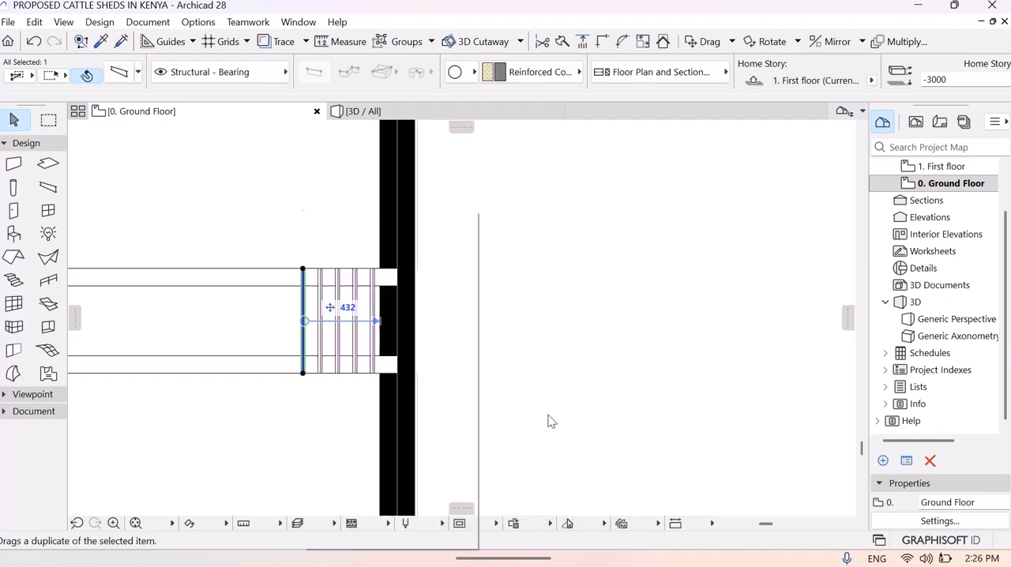
left_click(302, 320)
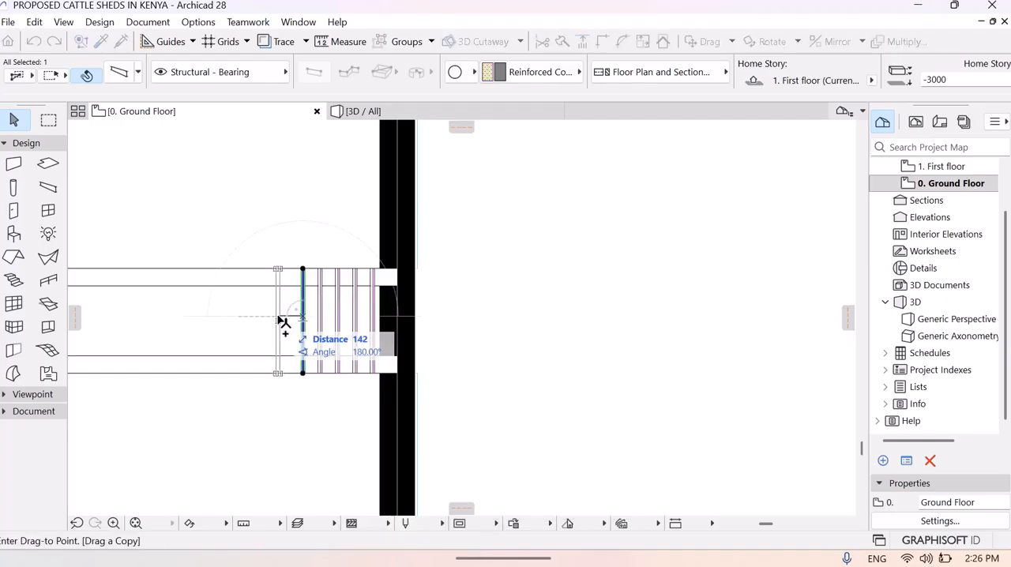
type("100")
left_click(397, 339)
- Copy the sixth bar 100 farther west along the channel to add a seventh bar
left_click(285, 320)
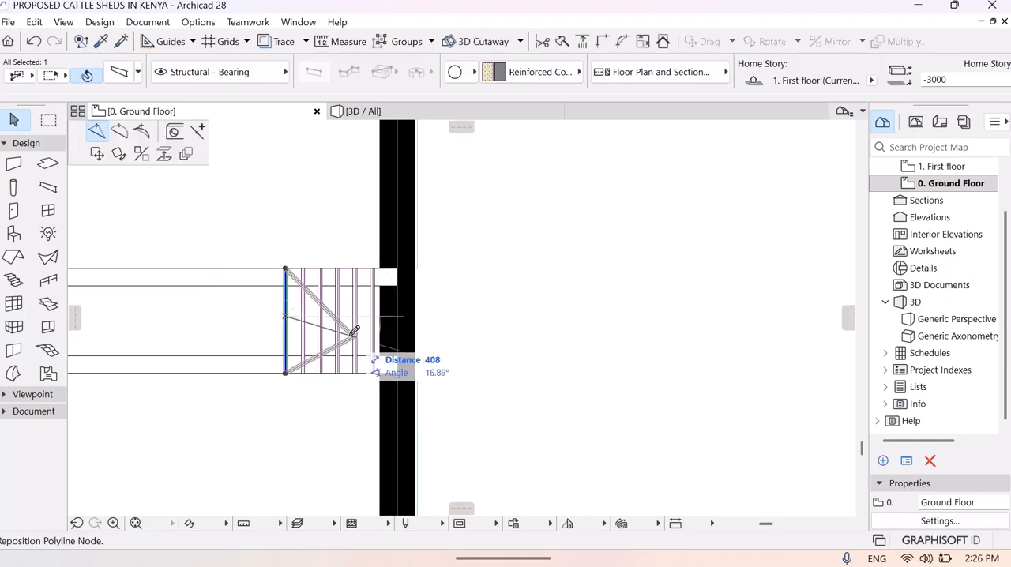
left_click(287, 322)
right_click(287, 325)
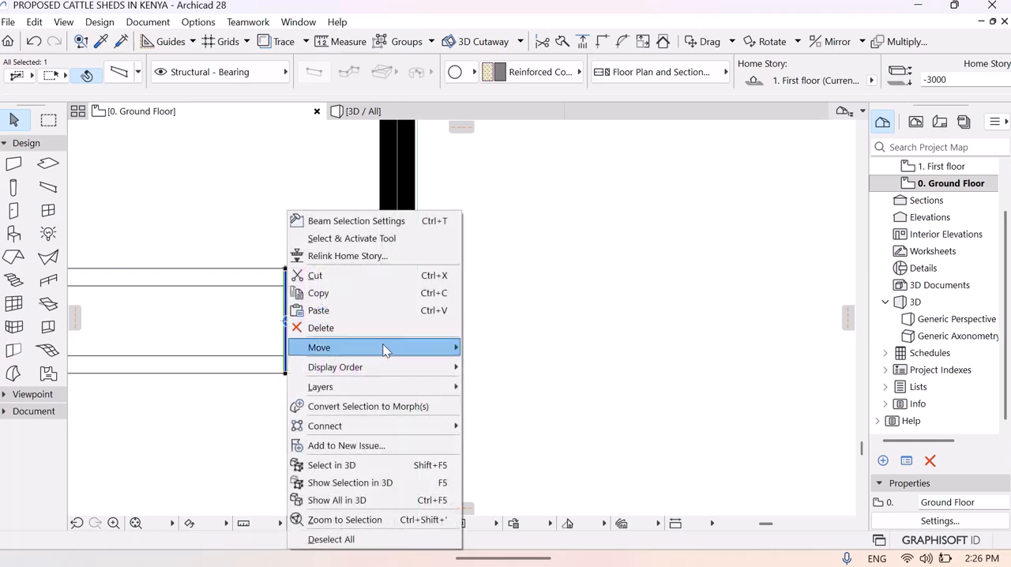
mouse_move(418, 353)
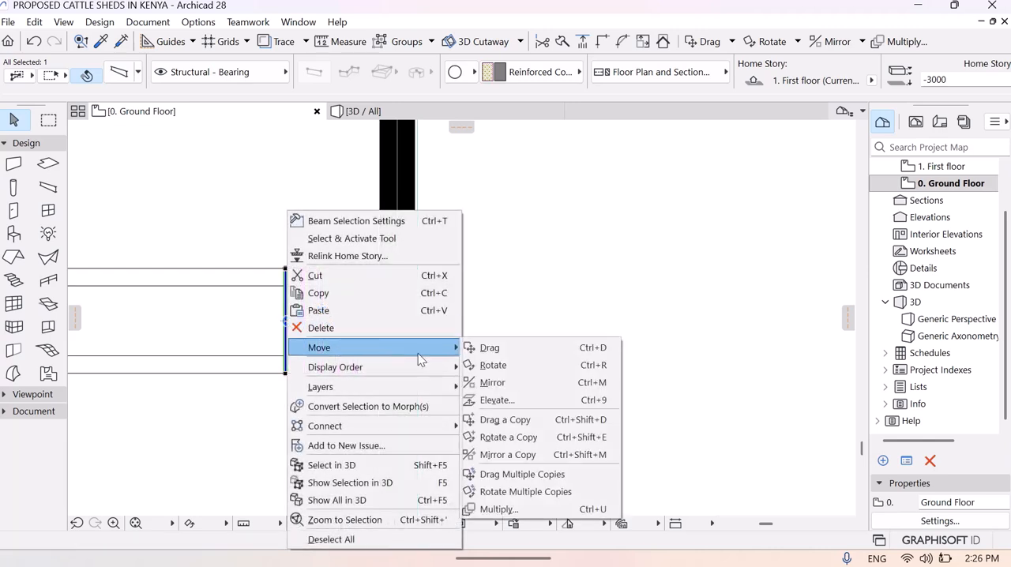
left_click(514, 420)
left_click(285, 323)
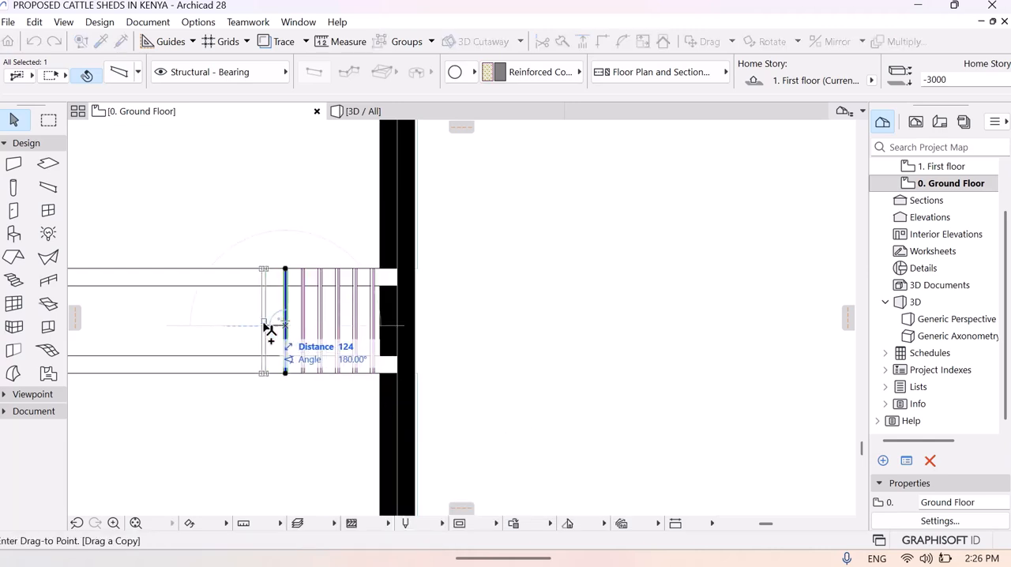
type("100")
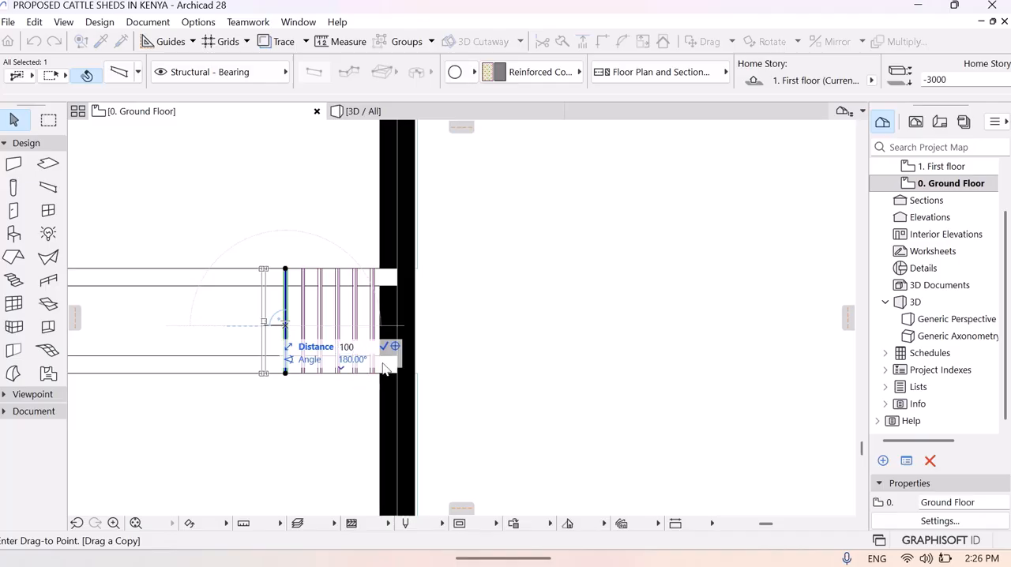
left_click(385, 346)
- Copy the seventh bar 100 farther west along the channel to add an eighth bar
right_click(269, 328)
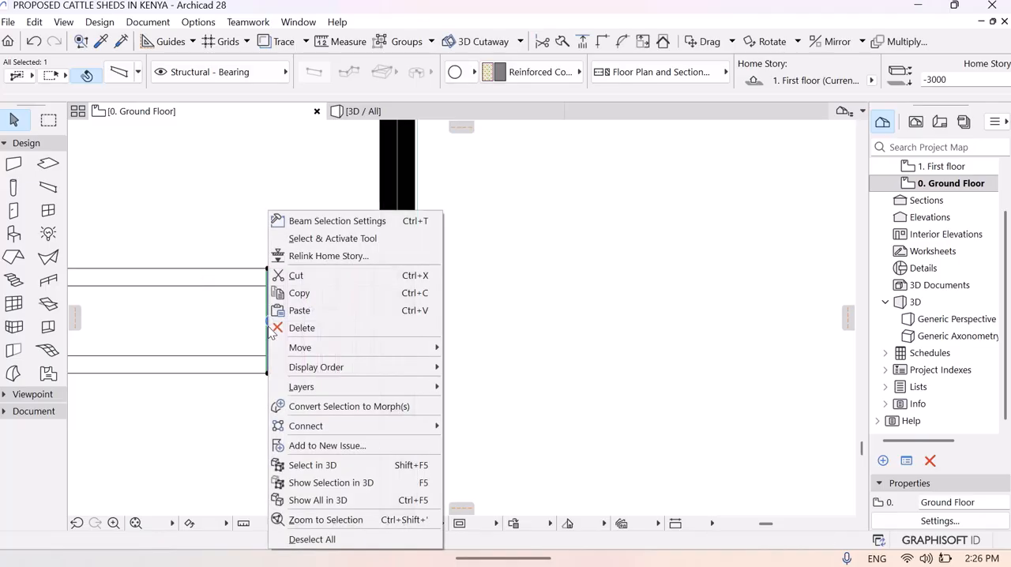
mouse_move(387, 348)
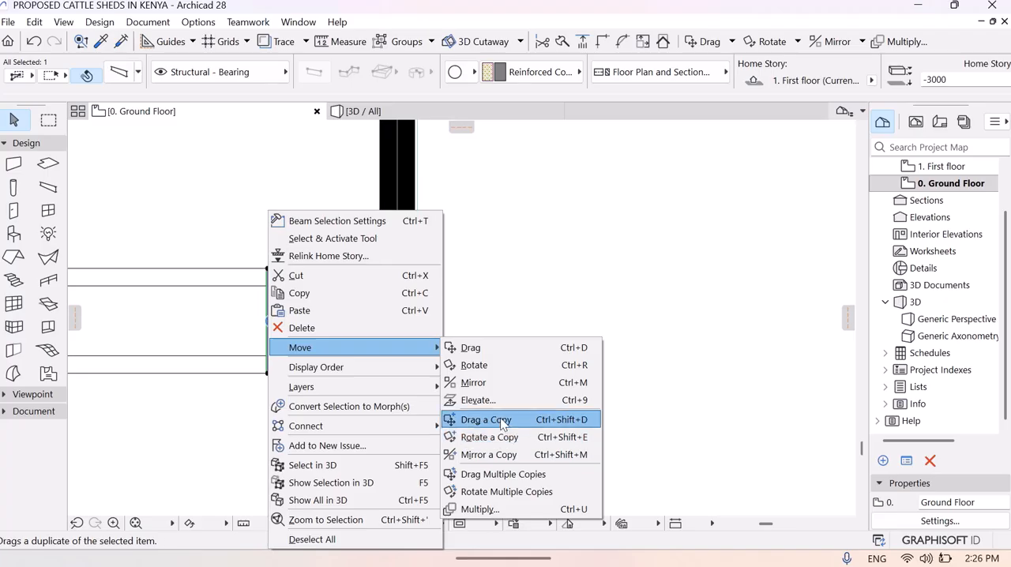
left_click(486, 419)
left_click(270, 335)
type("100")
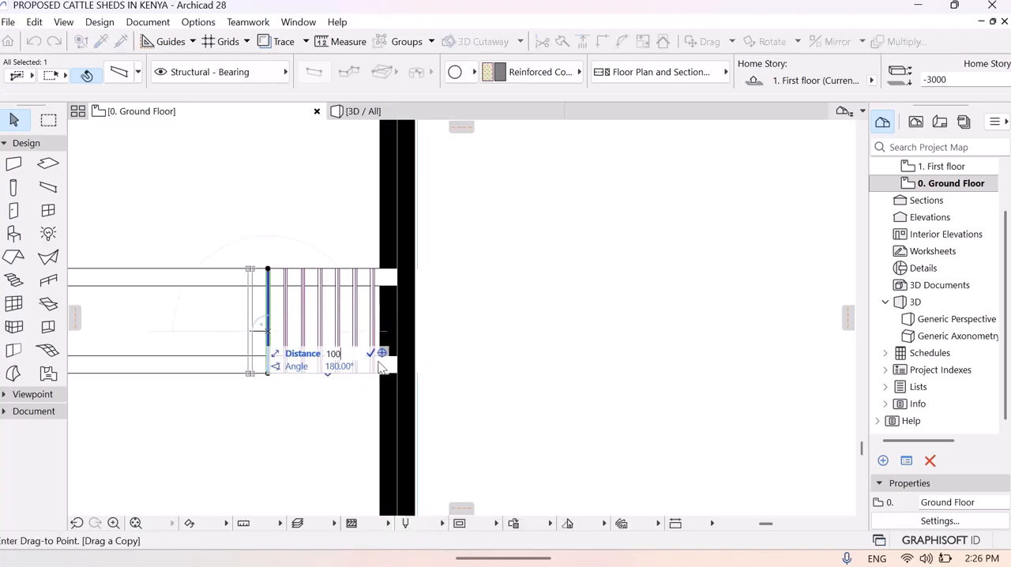
key("Return")
- Copy the eighth bar 100 farther west along the channel to add a ninth bar
right_click(255, 344)
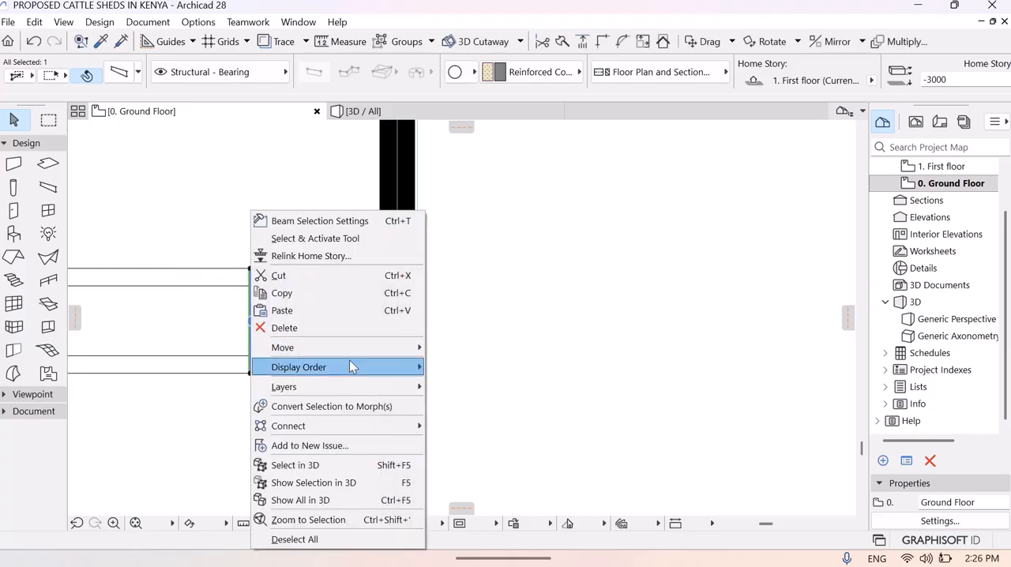
mouse_move(385, 356)
left_click(498, 418)
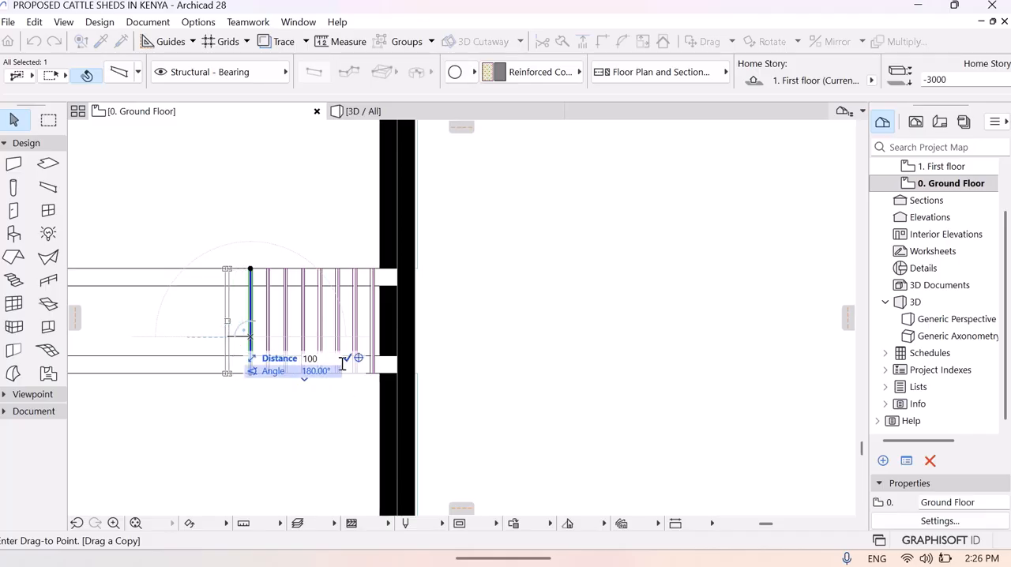
left_click(346, 359)
- Copy the ninth bar 100 farther west along the channel to add a tenth bar
right_click(235, 337)
mouse_move(342, 138)
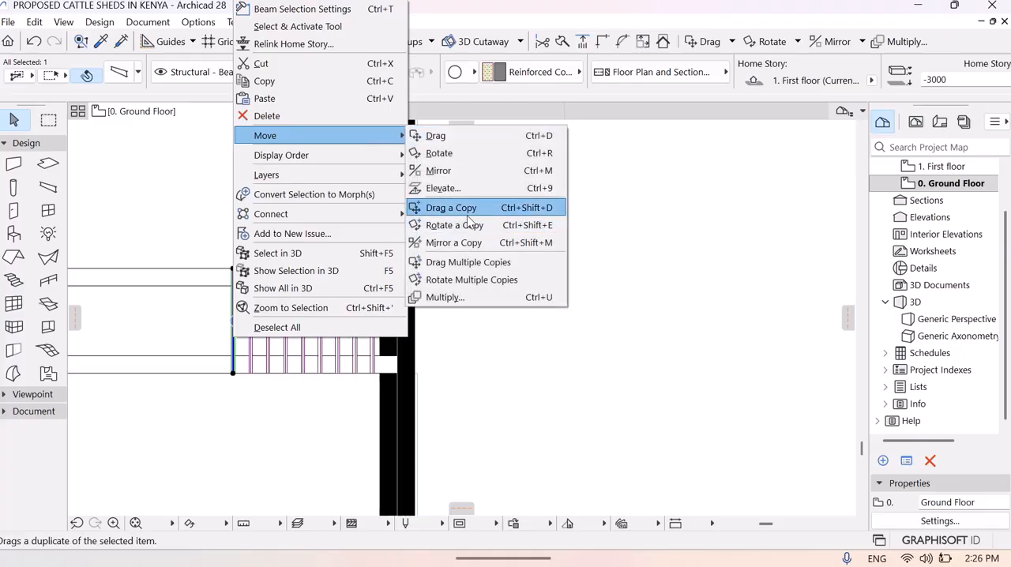
left_click(451, 208)
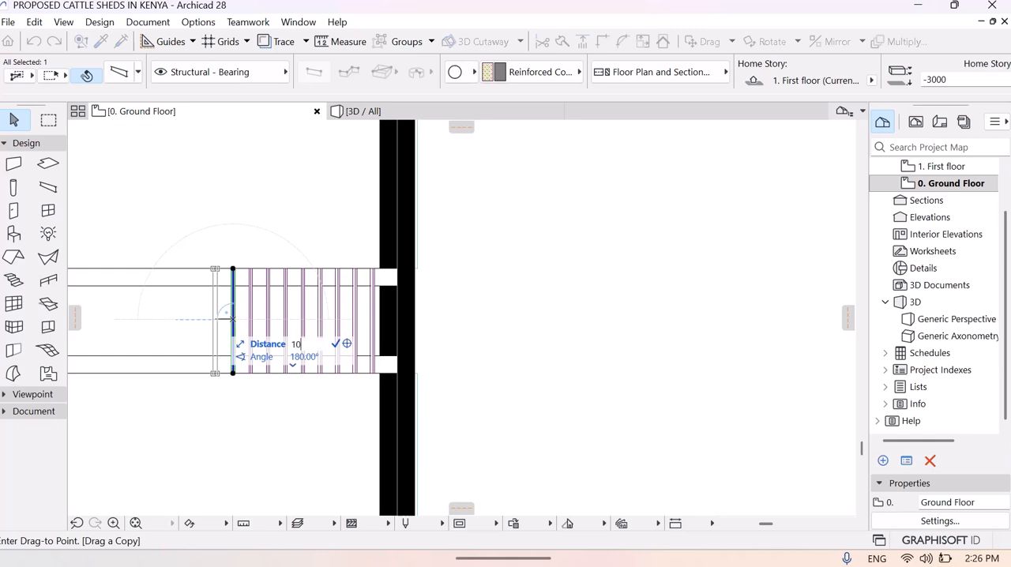
left_click(335, 345)
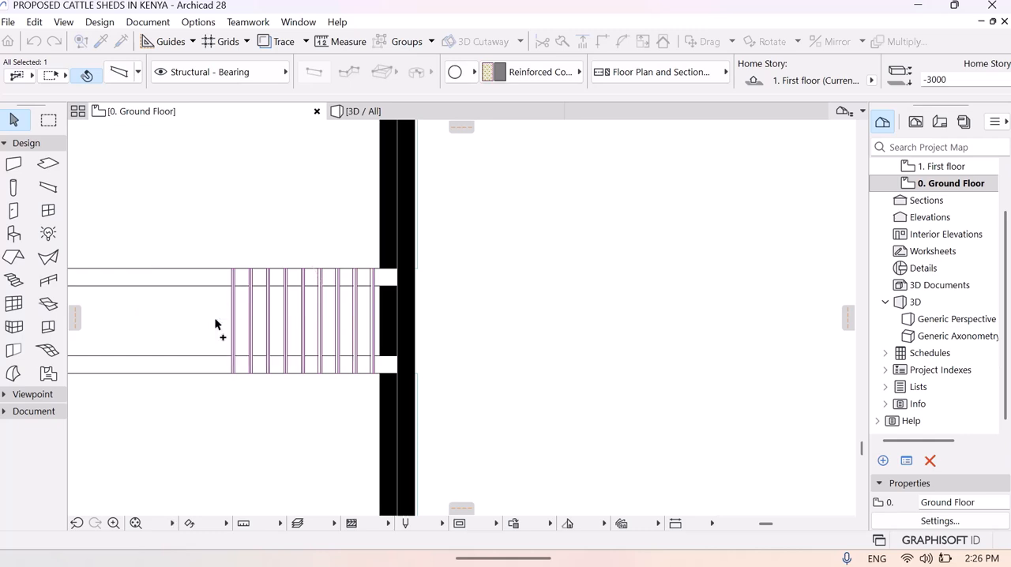
- Copy the tenth bar 100 farther west along the channel to add an eleventh bar
middle_click_drag(219, 323, 447, 346)
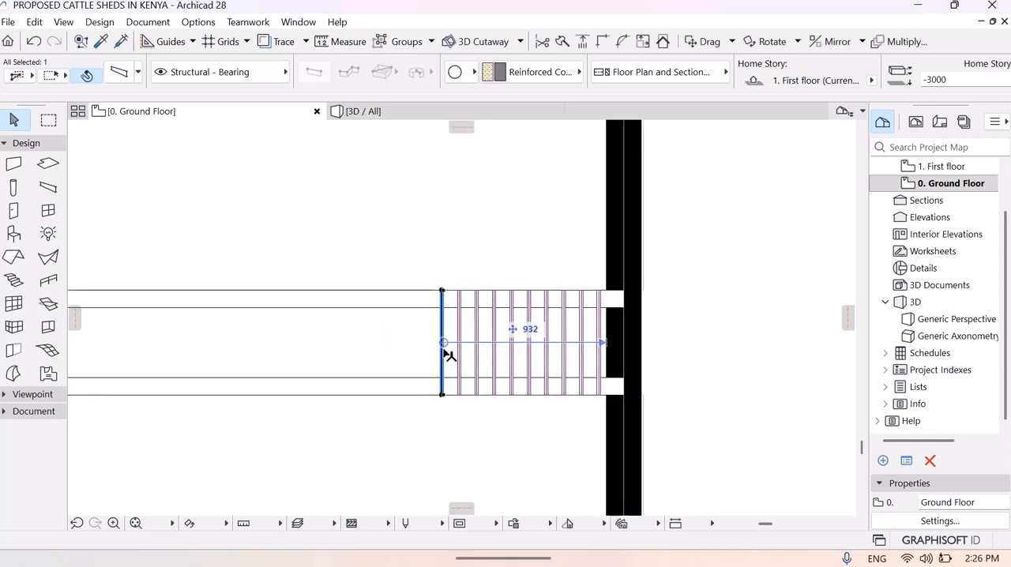
right_click(441, 354)
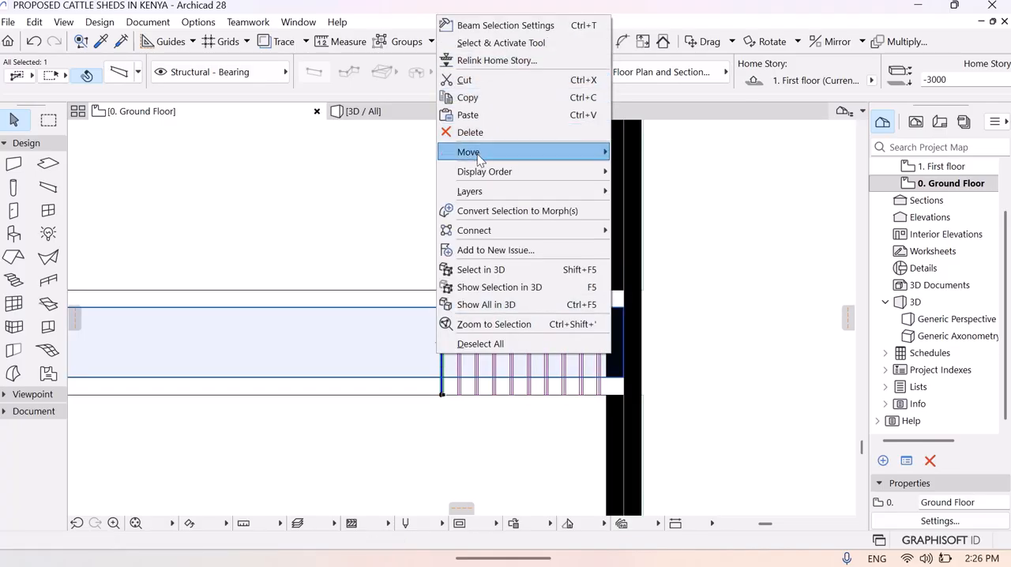
mouse_move(489, 152)
left_click(656, 225)
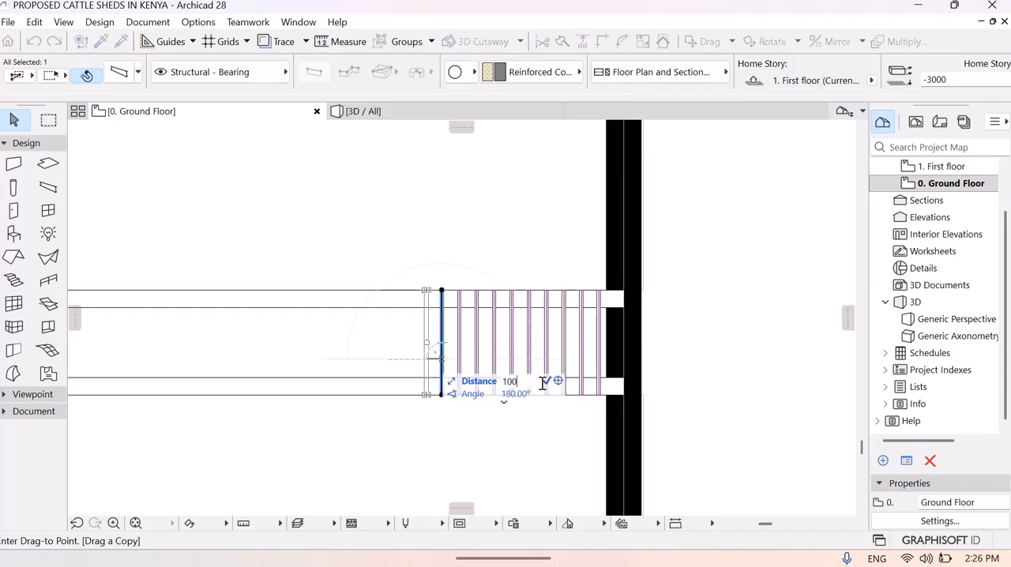
left_click(545, 382)
- Copy the eleventh bar 100 farther west along the channel to add a twelfth bar
right_click(425, 362)
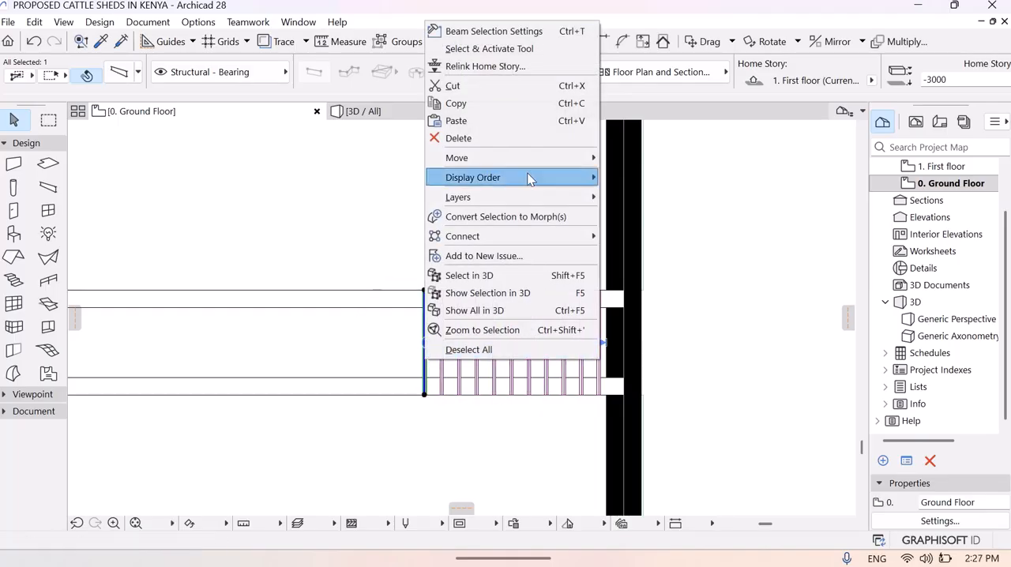
mouse_move(574, 158)
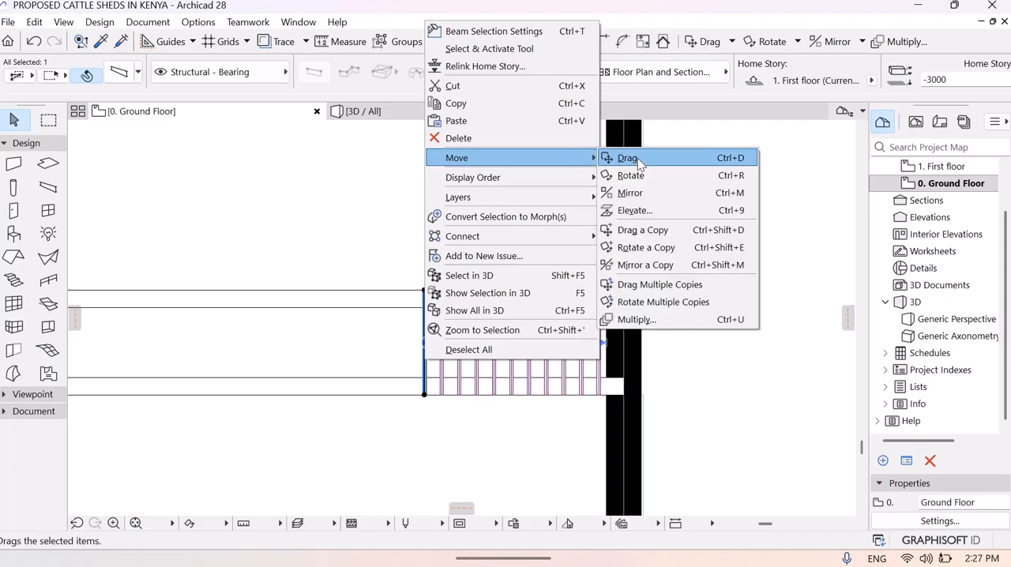
left_click(652, 229)
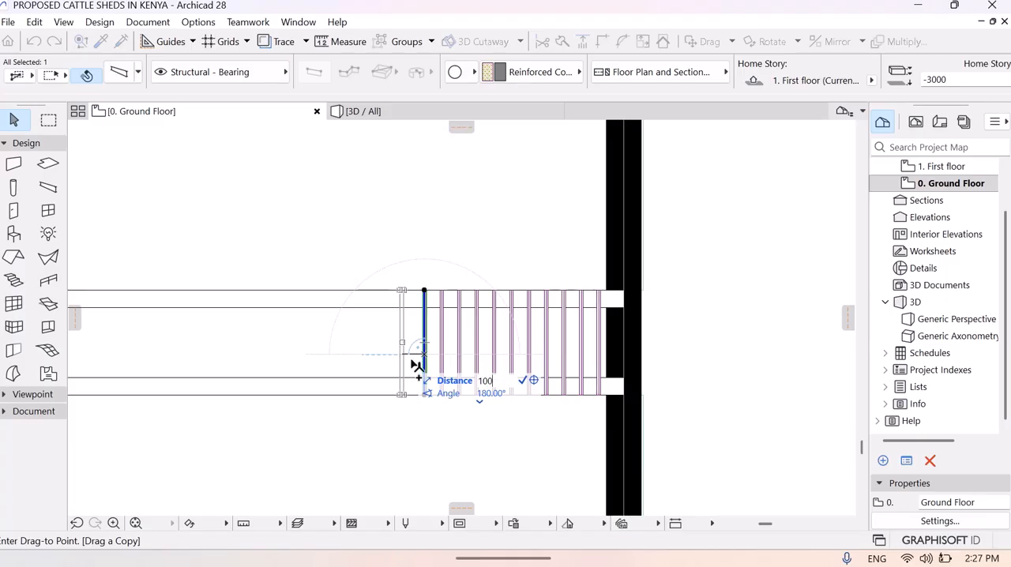
left_click(523, 380)
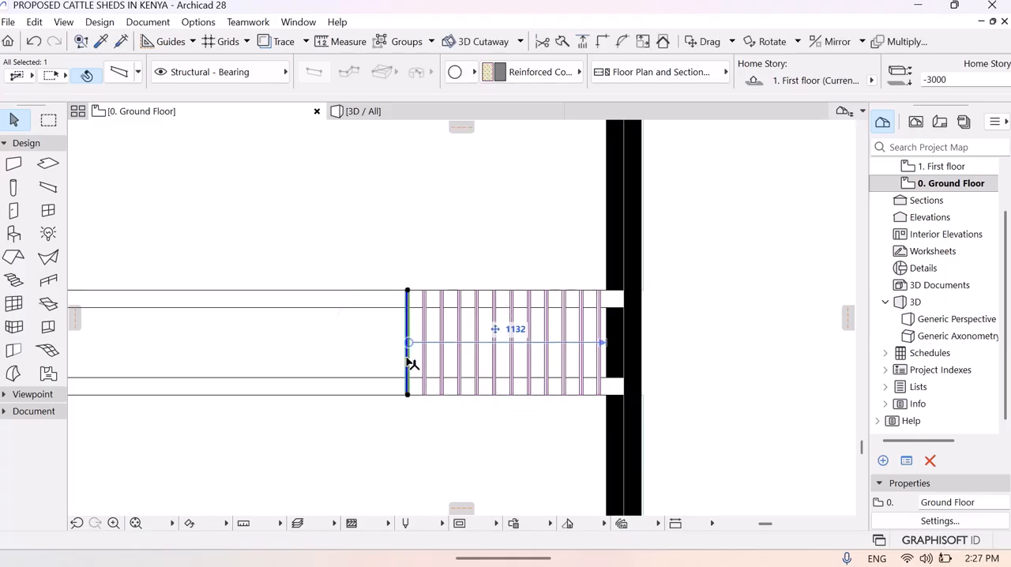
- Copy the twelfth bar 100 farther west along the channel to add a thirteenth bar
right_click(410, 362)
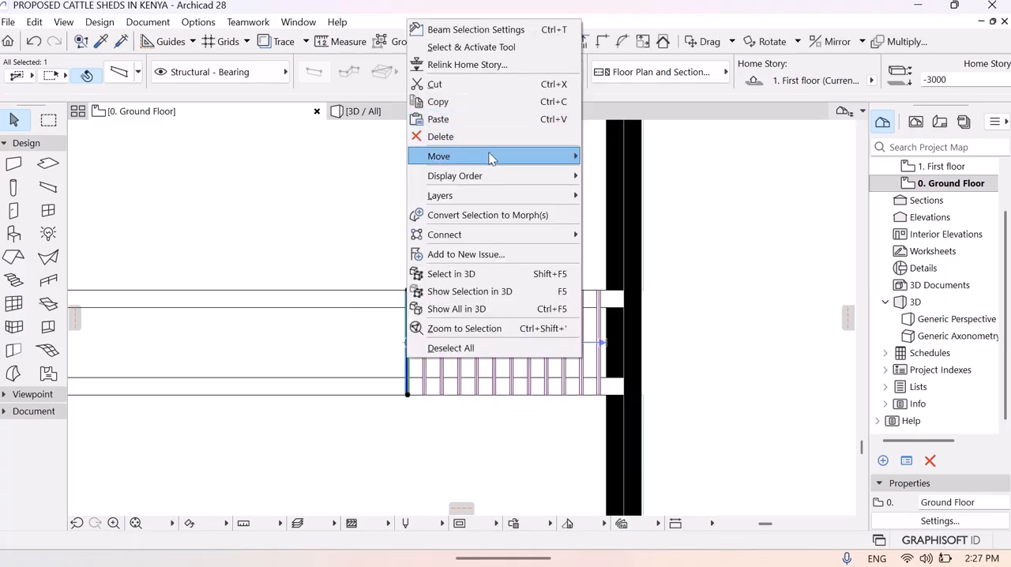
mouse_move(482, 156)
left_click(632, 228)
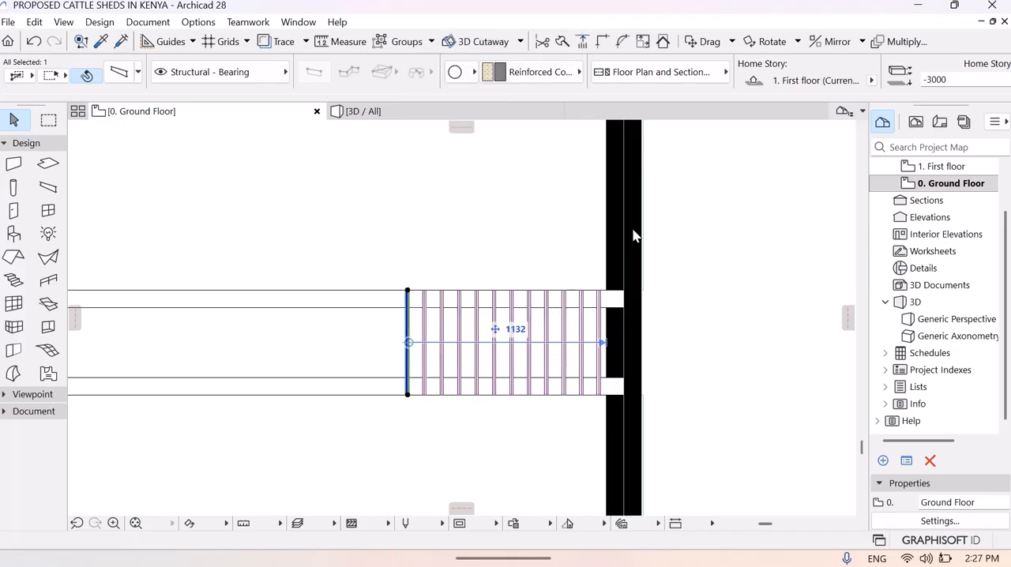
left_click(408, 360)
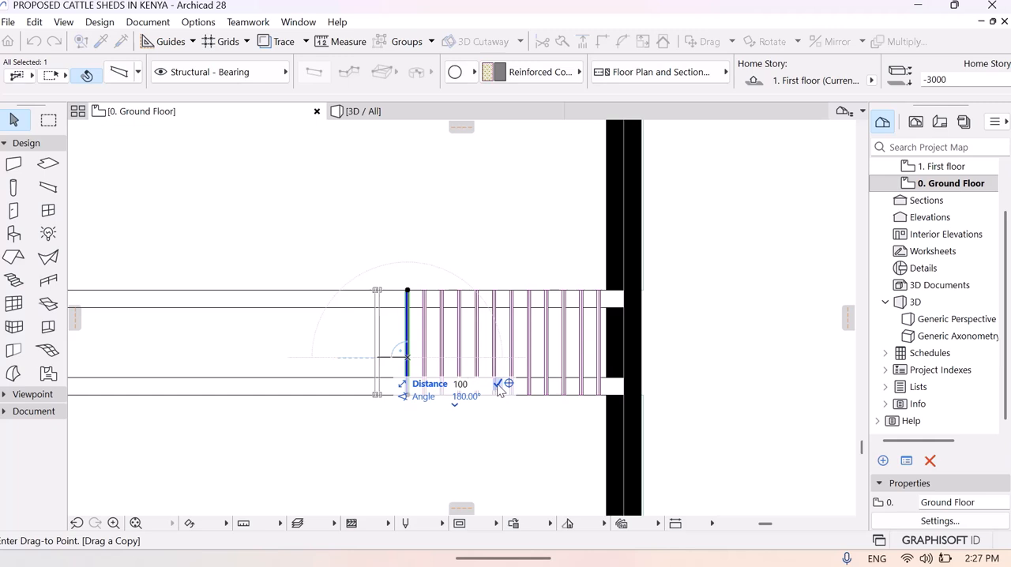
left_click(389, 356)
left_click(390, 356)
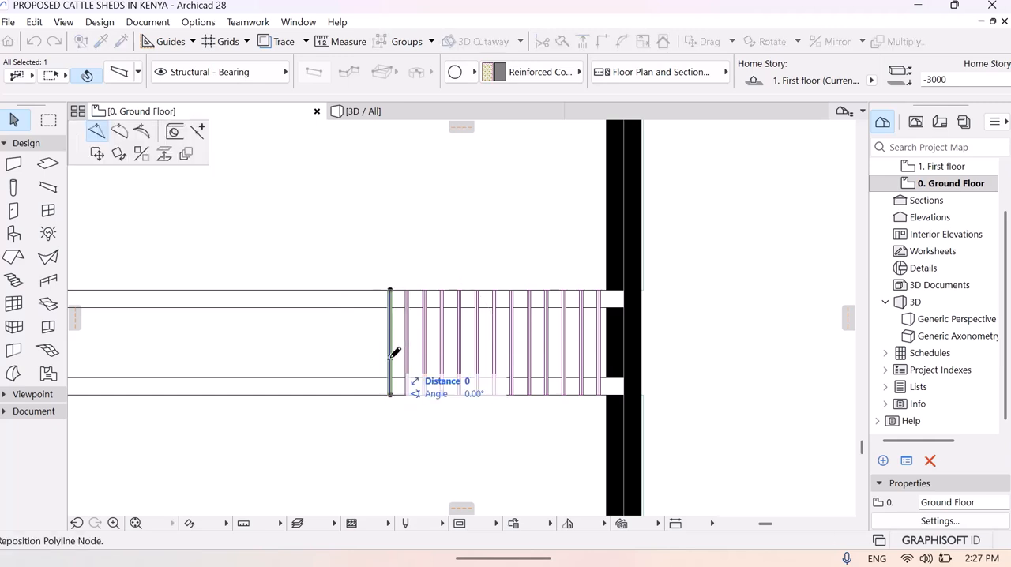
key("Escape")
- Copy the thirteenth bar 100 farther west along the channel to add a fourteenth bar
right_click(390, 362)
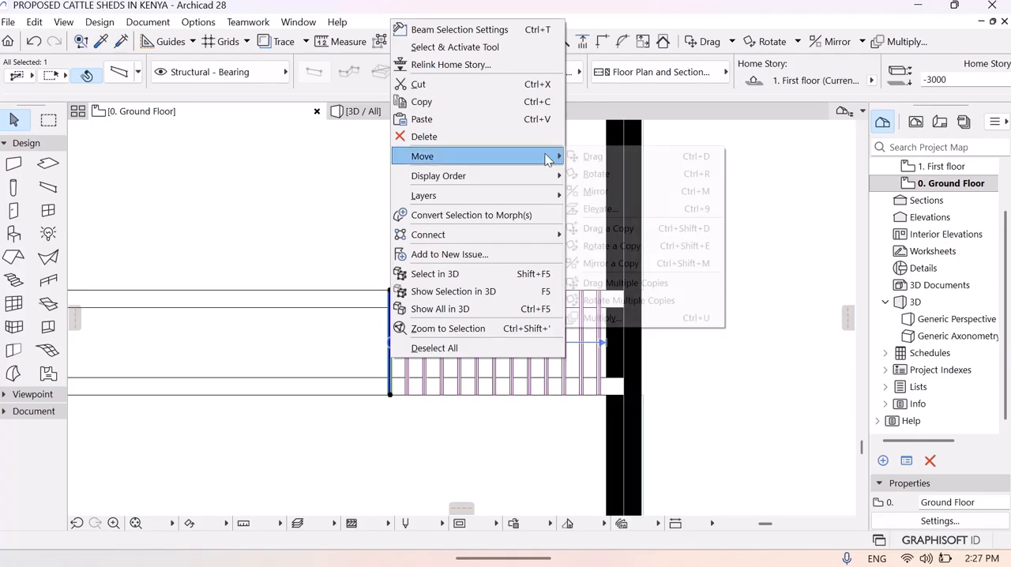
mouse_move(553, 155)
left_click(608, 228)
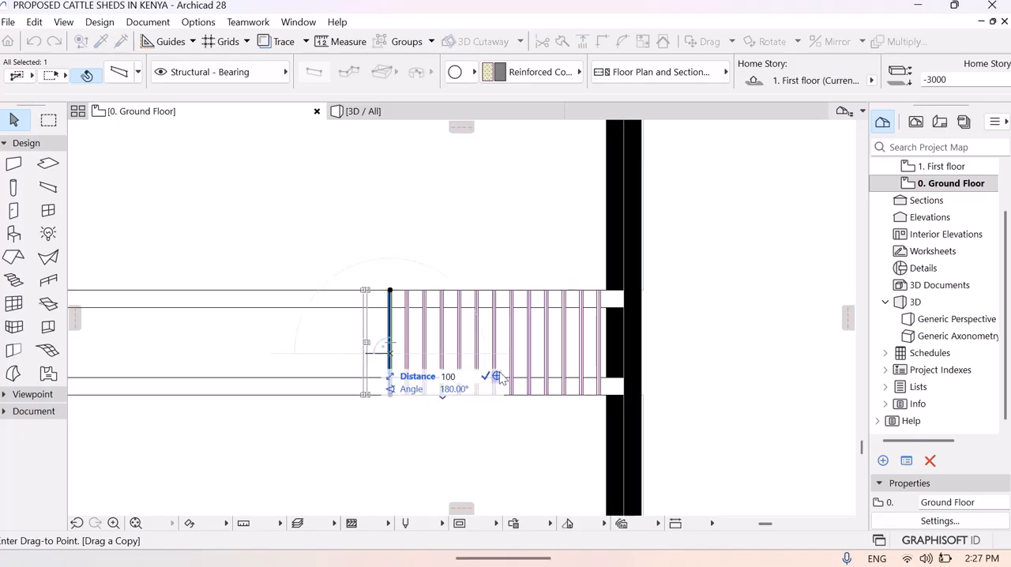
type("100")
key("Return")
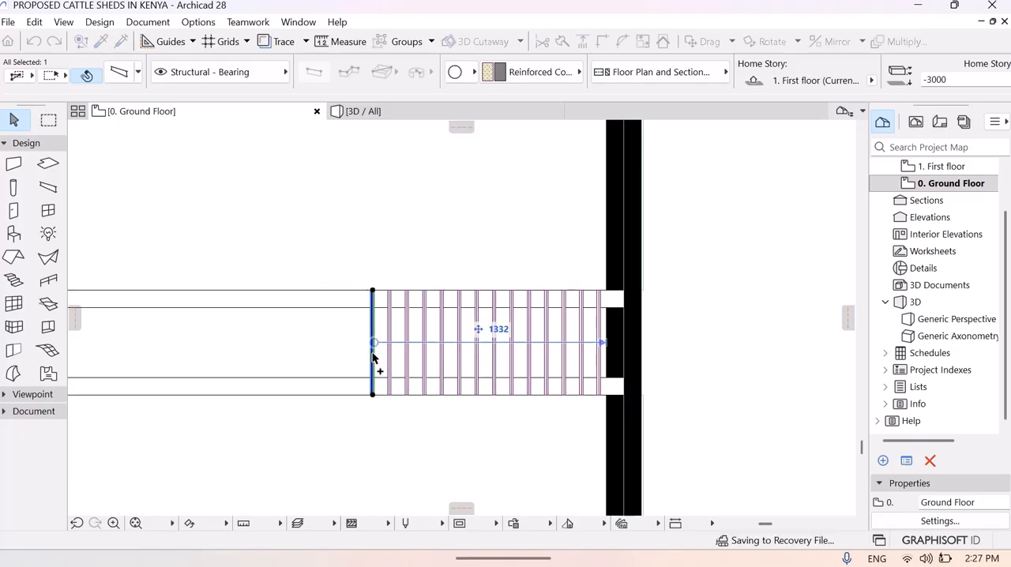
- Copy the fourteenth bar 100 farther west along the channel to add a fifteenth bar
right_click(373, 354)
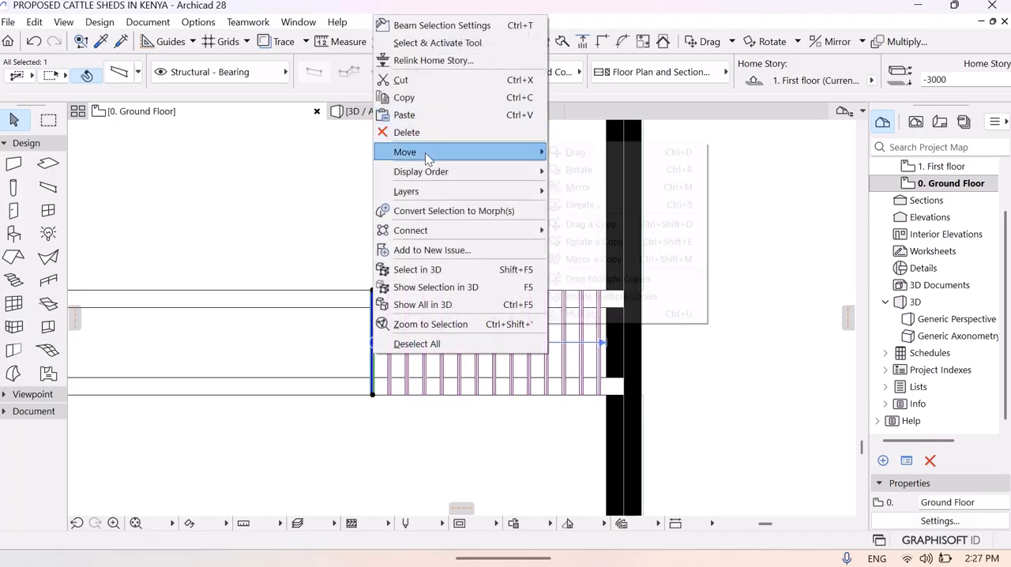
mouse_move(425, 153)
left_click(595, 225)
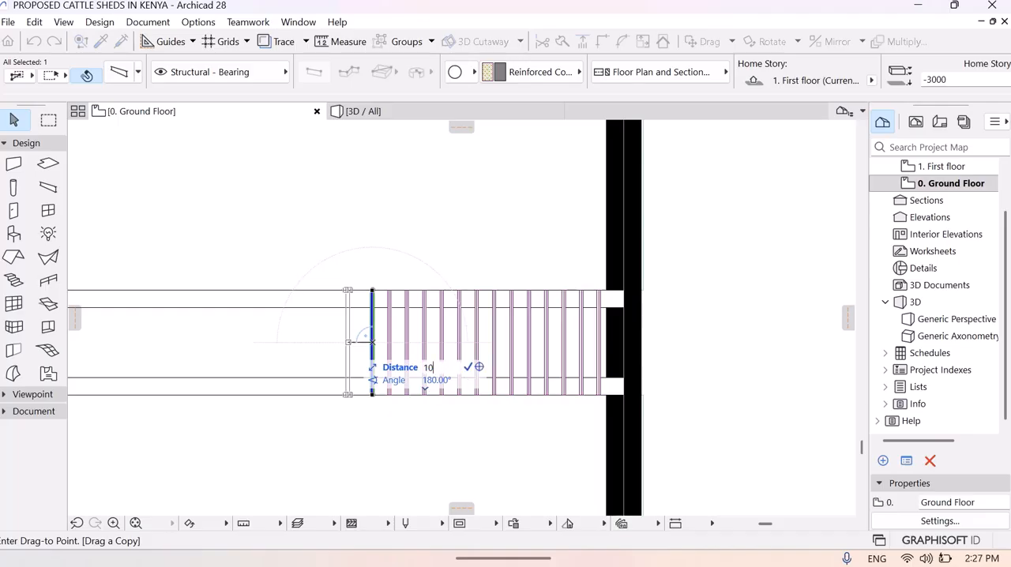
left_click(468, 368)
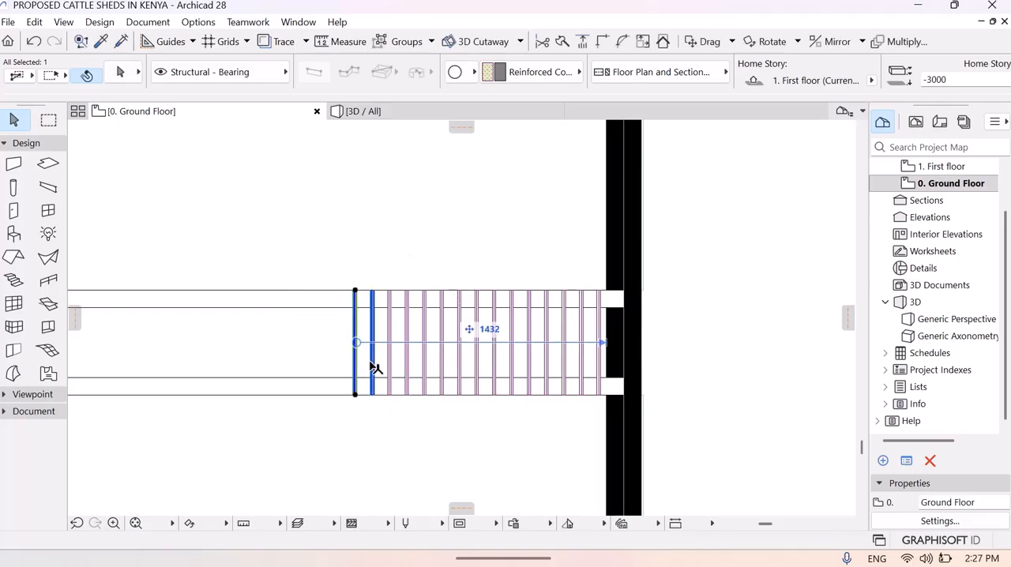
- Select all fifteen bars and, with Drag Multiple Copies, place a first copy of the set directly west of them along the channel
left_click(376, 362, "shift")
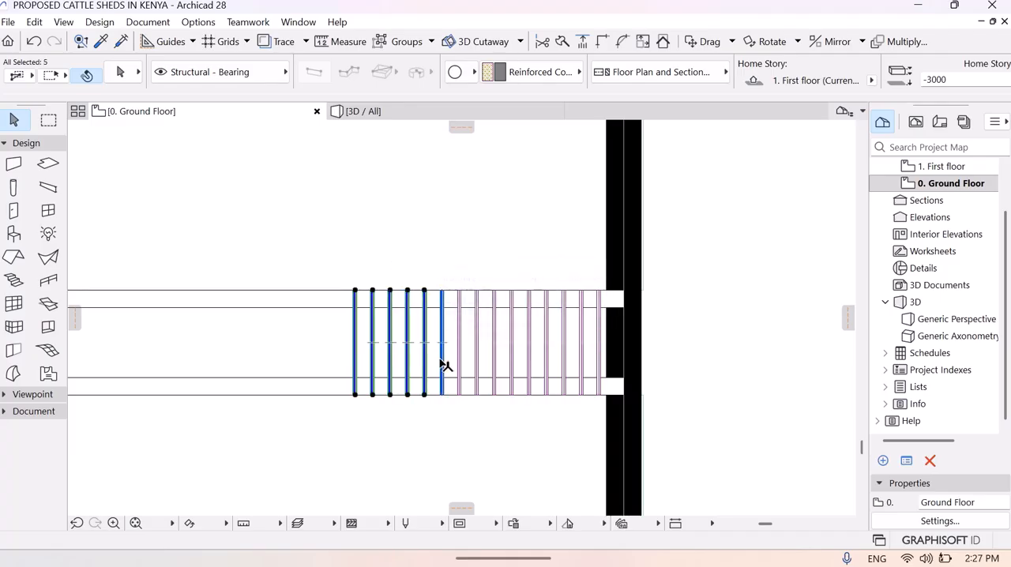
left_click(478, 365, "shift")
left_click(495, 367, "shift")
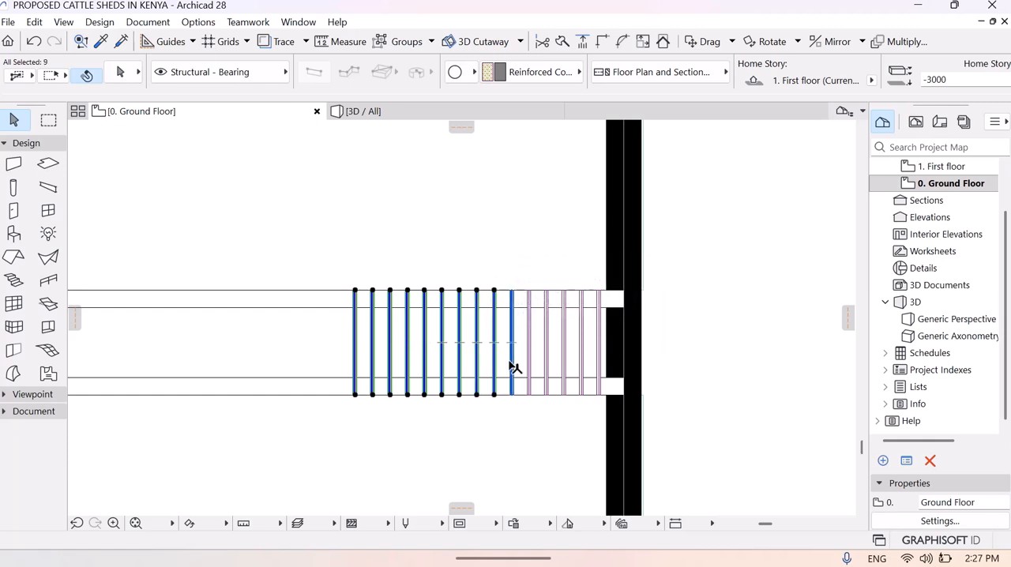
left_click(549, 365, "shift")
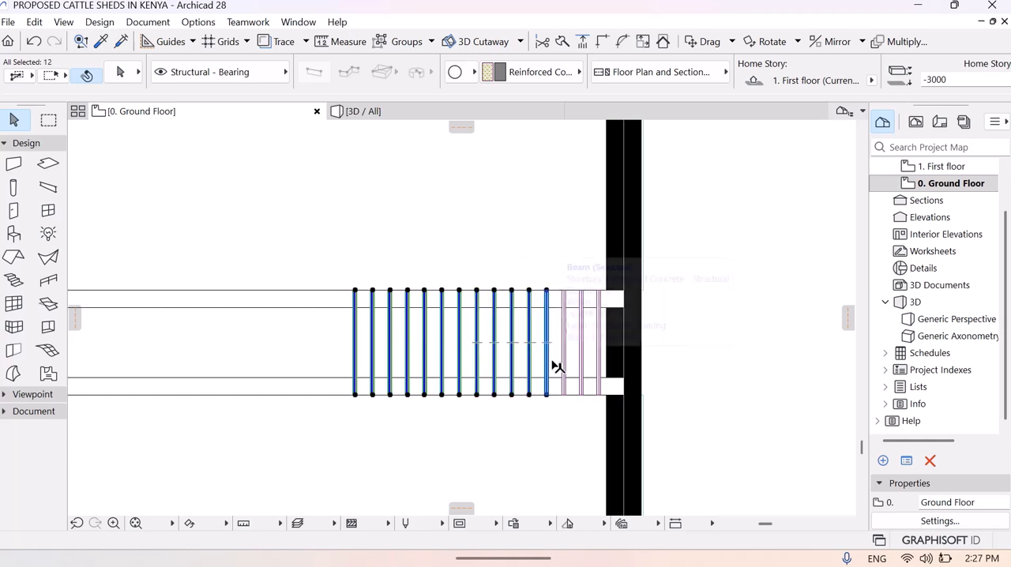
left_click(565, 364, "shift")
left_click(580, 365, "shift")
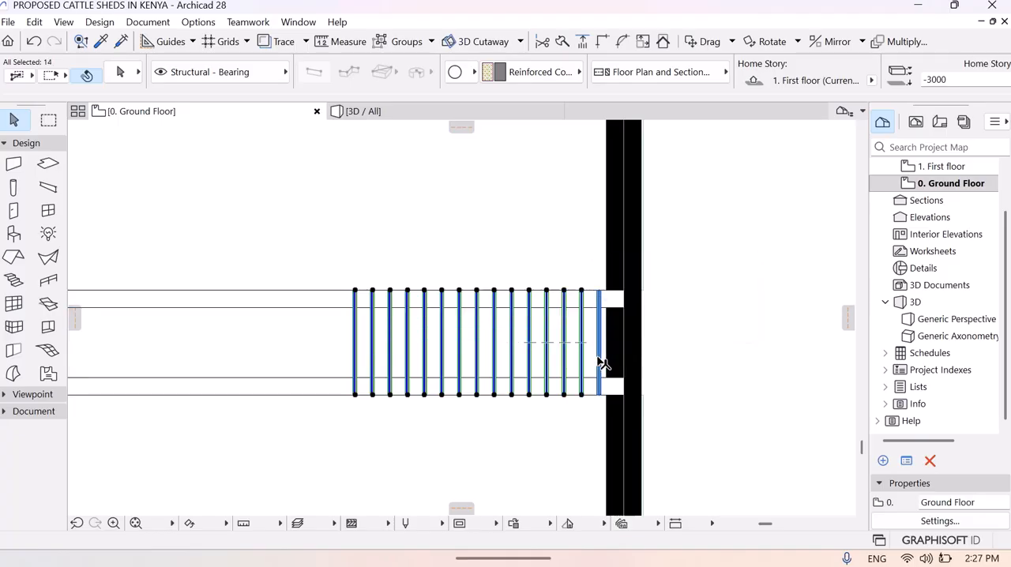
right_click(463, 353)
mouse_move(563, 147)
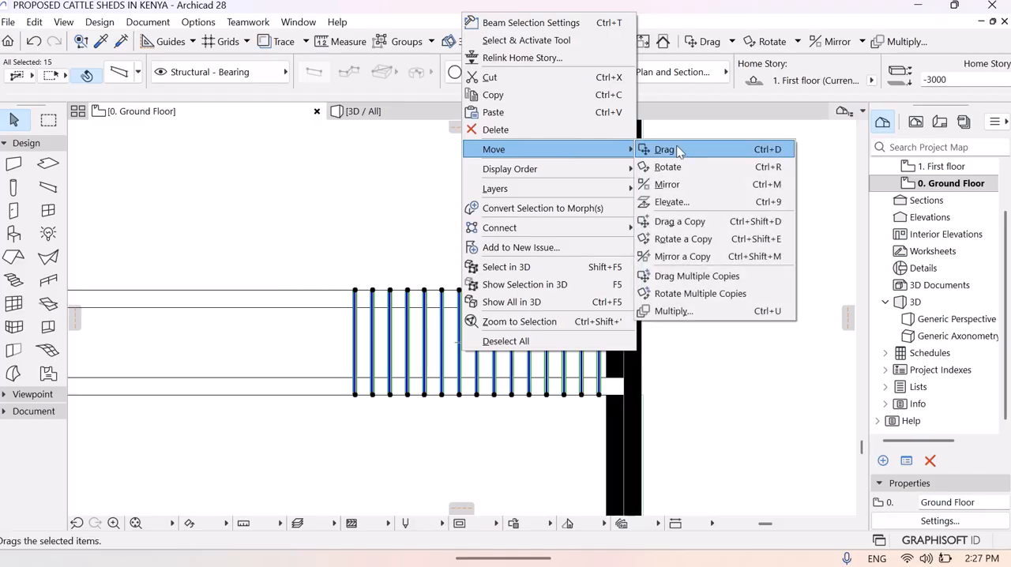
left_click(696, 275)
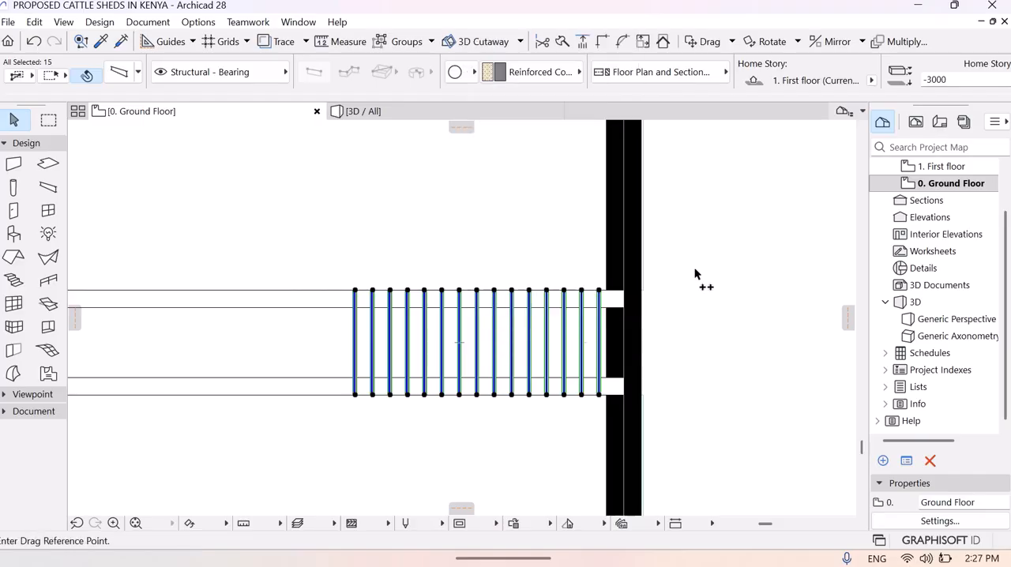
left_click(445, 353)
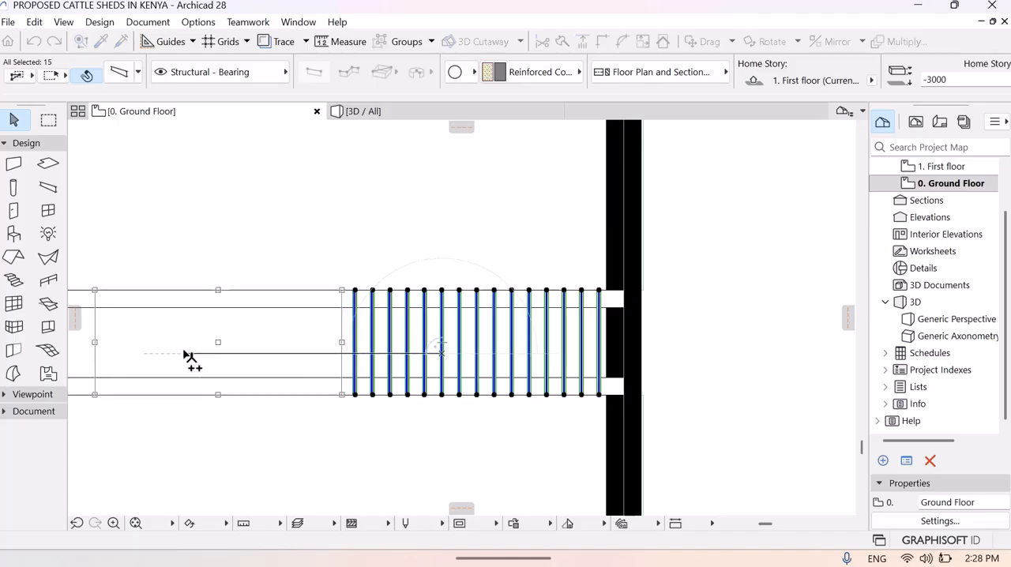
left_click(188, 355)
- Place three more copies of the fifteen-bar set westward along the channel, at distances of about 2959, 4421 and 5911
middle_click_drag(188, 355, 576, 331)
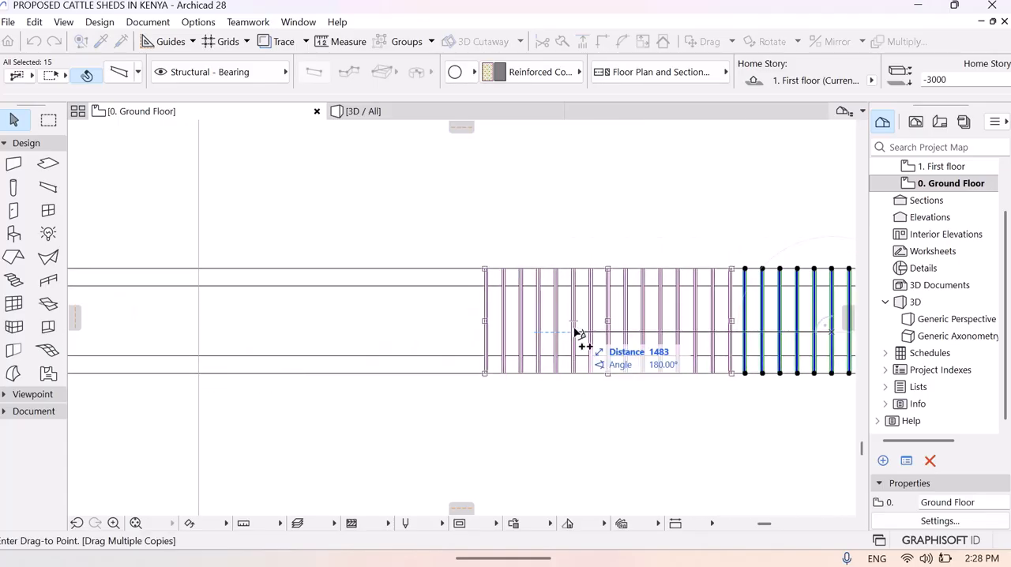
left_click(320, 340)
middle_click_drag(181, 344, 533, 359)
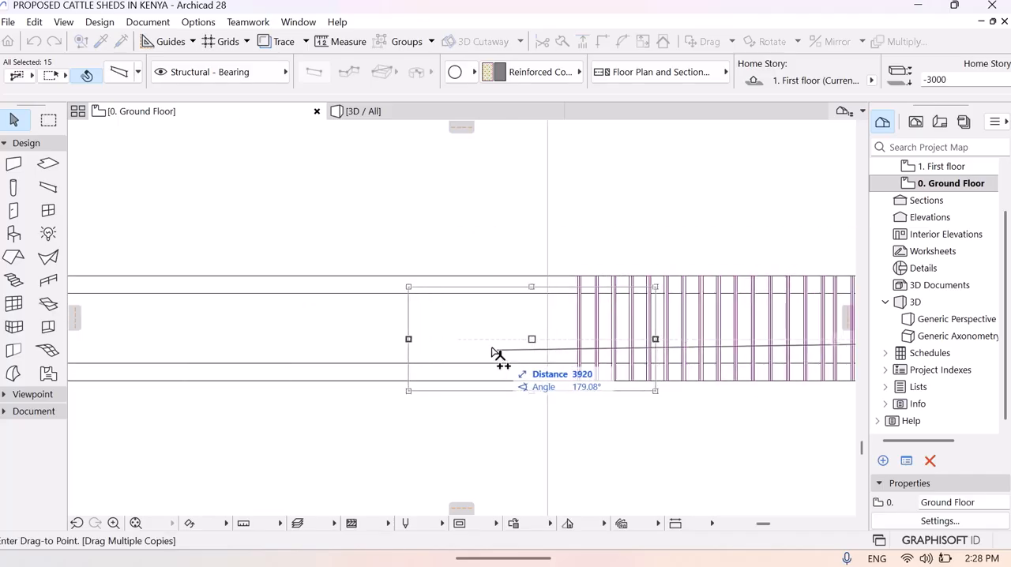
left_click(410, 341)
middle_click_drag(226, 368, 587, 371)
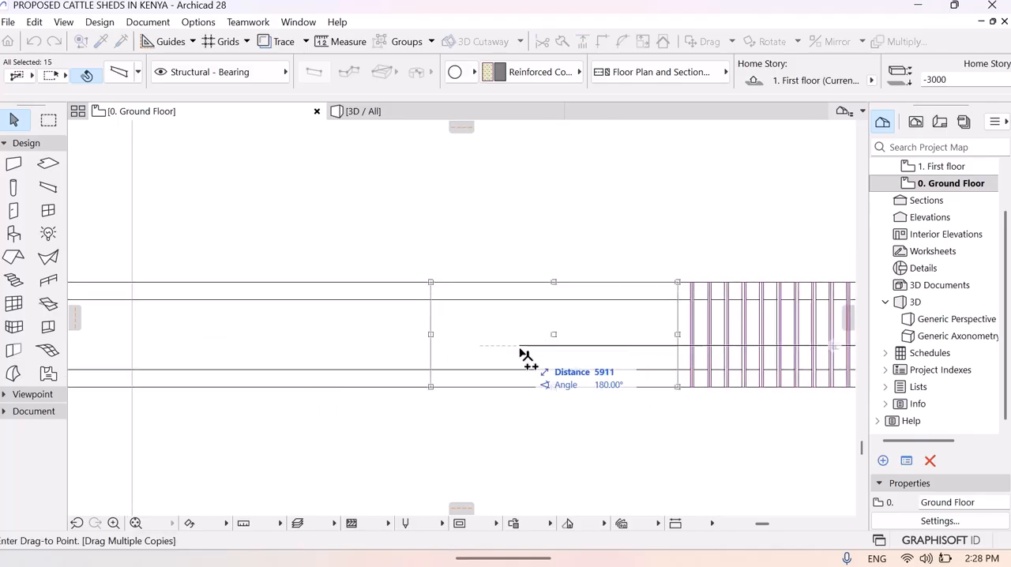
left_click(524, 353)
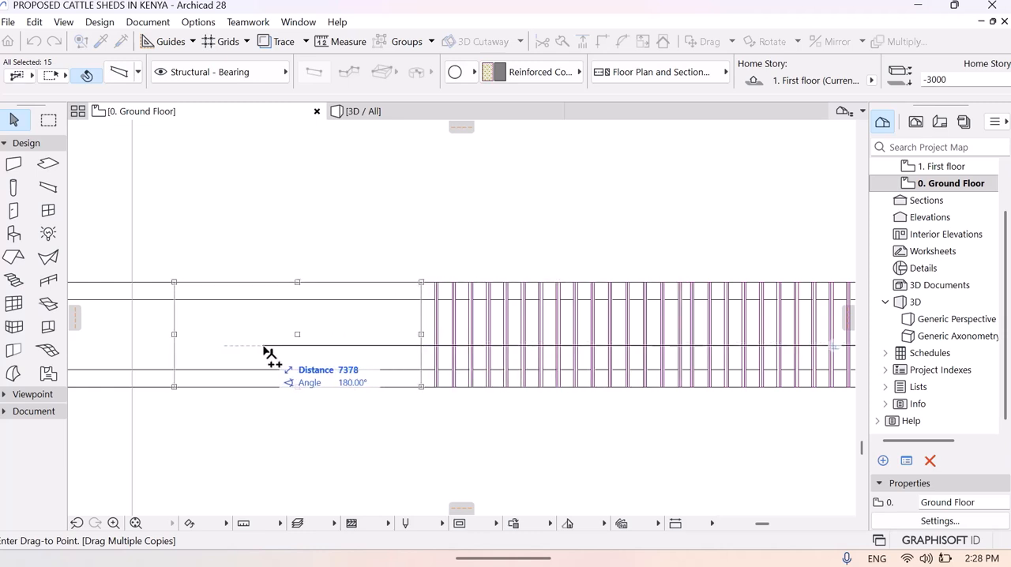
- Place six more copies of the fifteen-bar set end to end westward along the channel, at distances from about 7378 to 14749
left_click(267, 357)
middle_click_drag(150, 356, 607, 360)
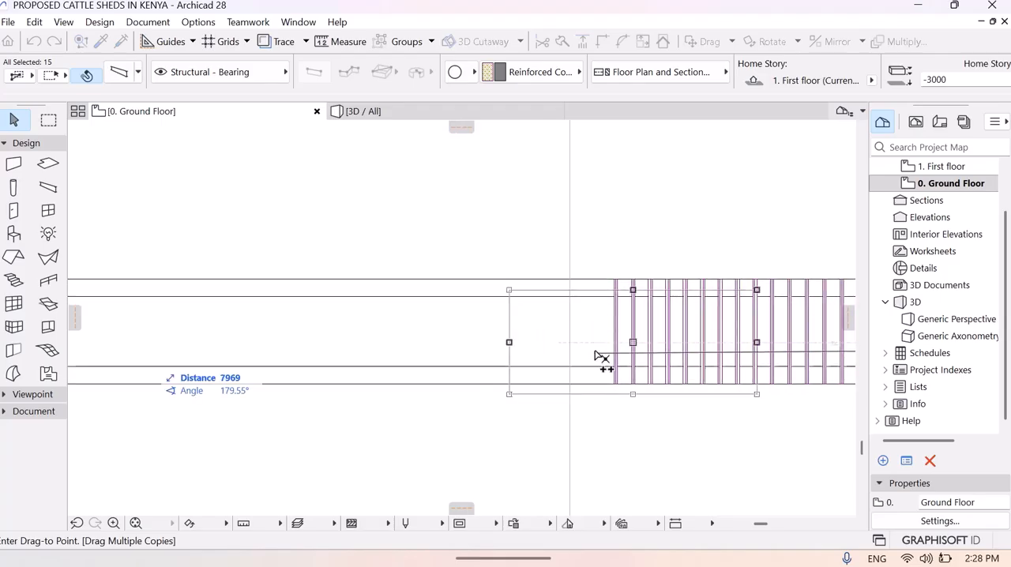
left_click(446, 346)
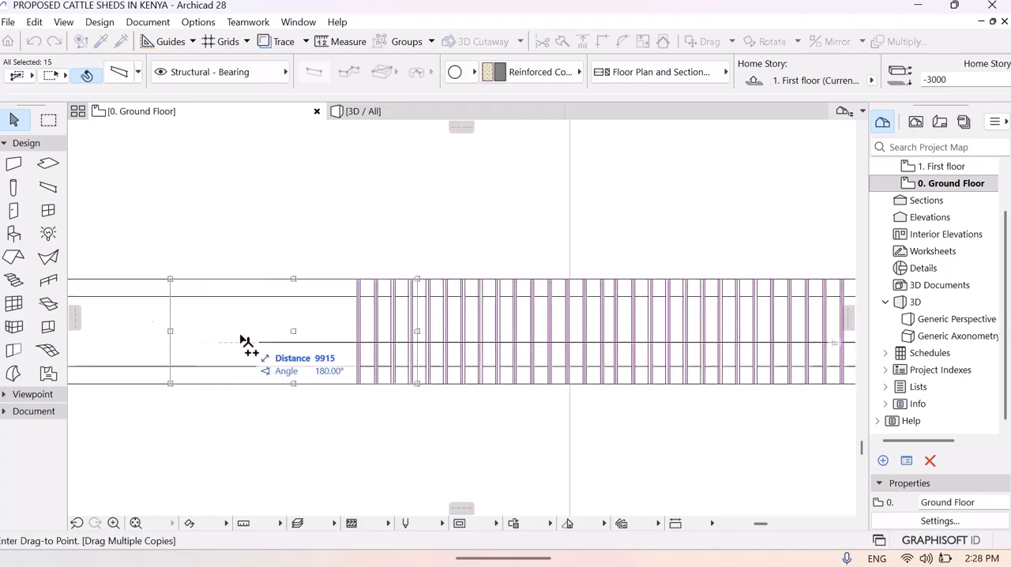
middle_click_drag(211, 334, 360, 338)
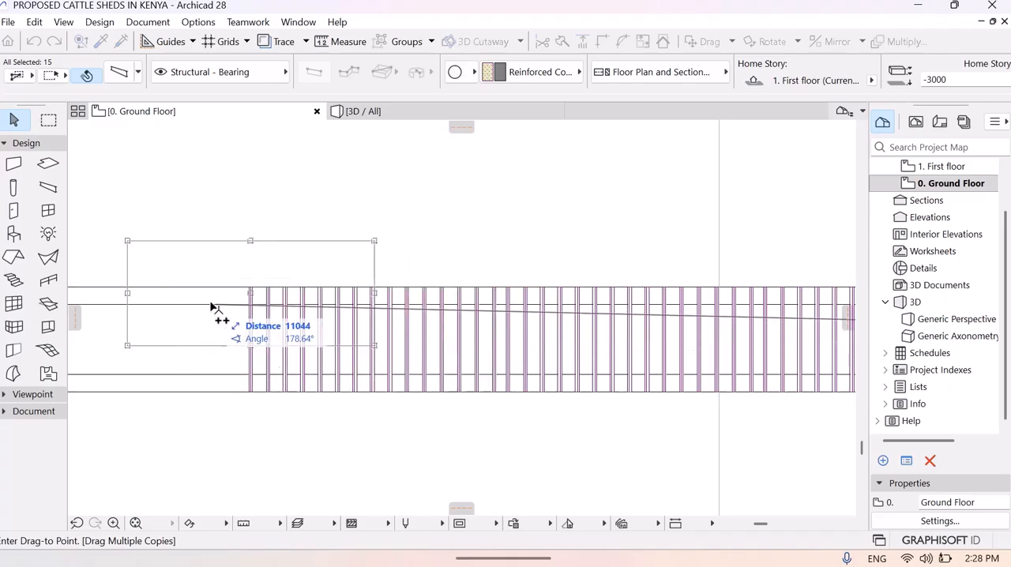
middle_click_drag(214, 305, 559, 301)
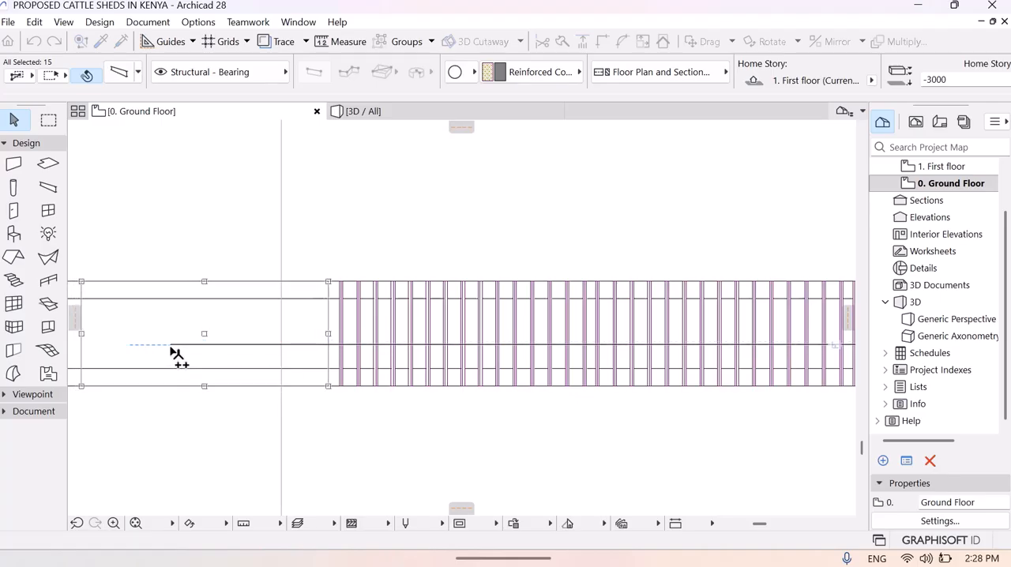
middle_click_drag(210, 343, 672, 300)
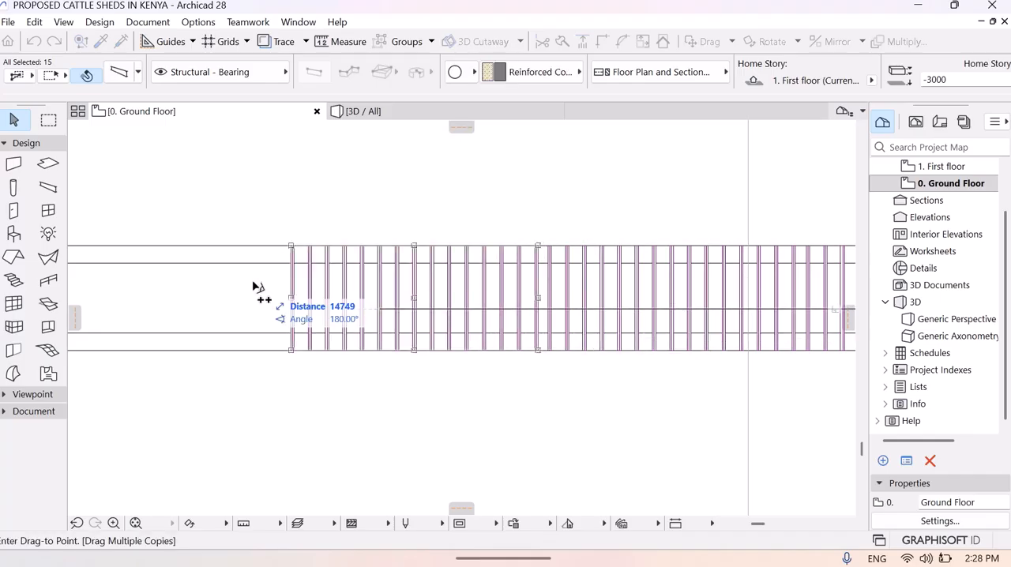
- Continue the row westward with four more copies of the fifteen-bar set, the last three at distances of about 17824, 19295 and 20758
middle_click_drag(451, 284, 575, 251)
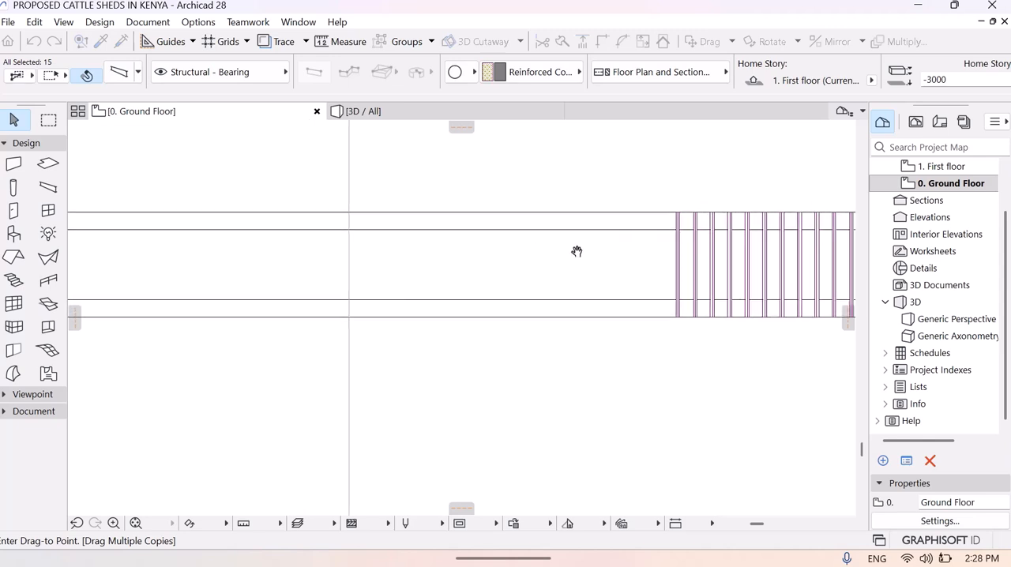
left_click(487, 278)
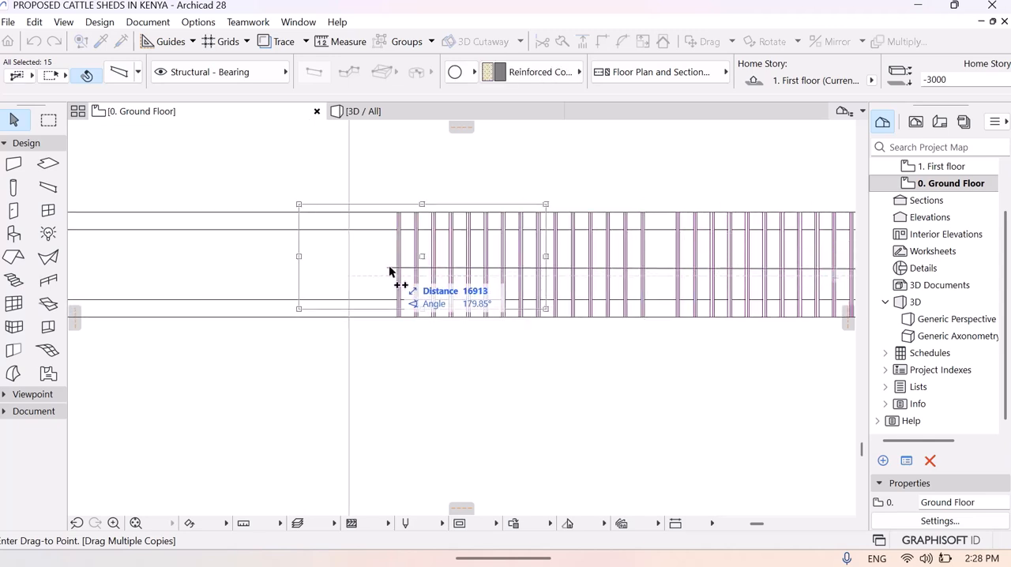
left_click(231, 281)
middle_click_drag(169, 289, 588, 285)
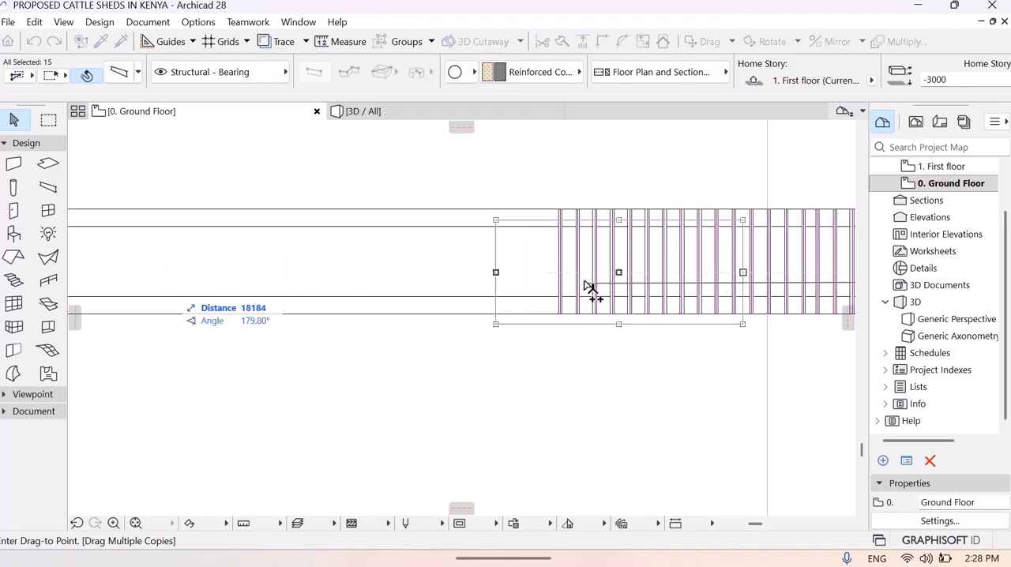
left_click(396, 283)
middle_click_drag(248, 300, 515, 375)
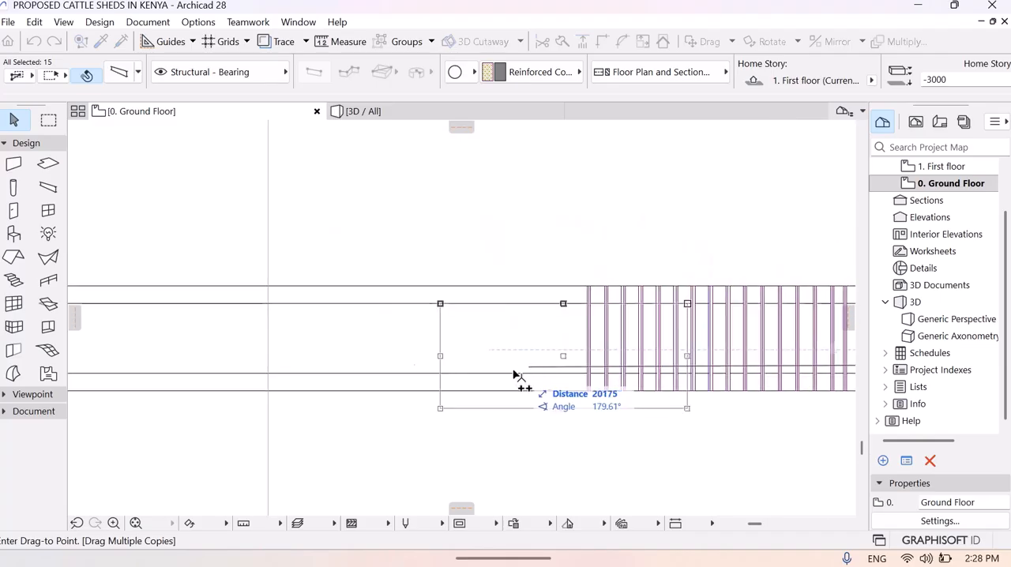
left_click(425, 355)
- Place three more copies of the fifteen-bar set westward along the channel, at distances of about 22215, 23673 and 25136
middle_click_drag(267, 345, 591, 294)
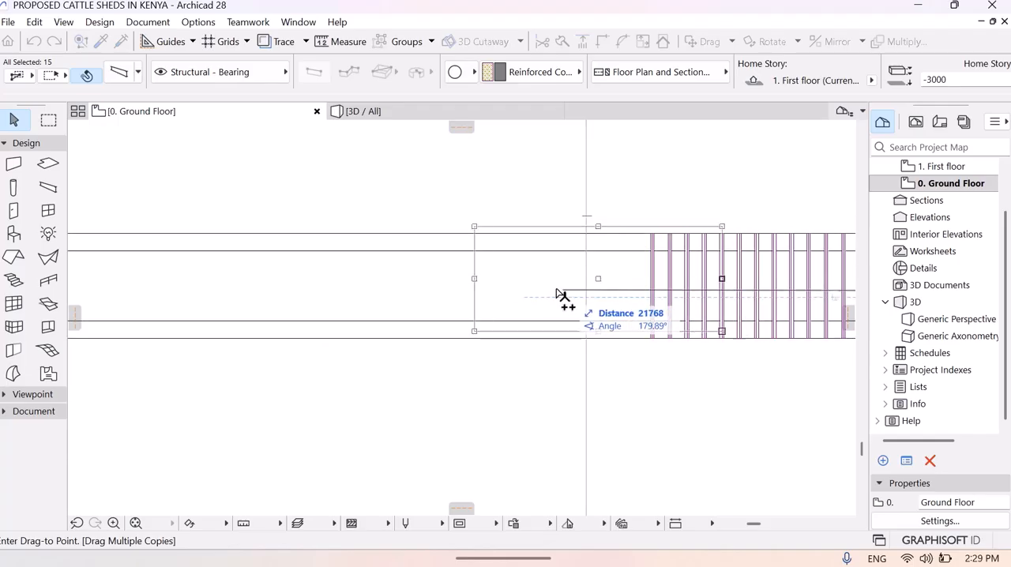
left_click(488, 304)
middle_click_drag(320, 315, 486, 298)
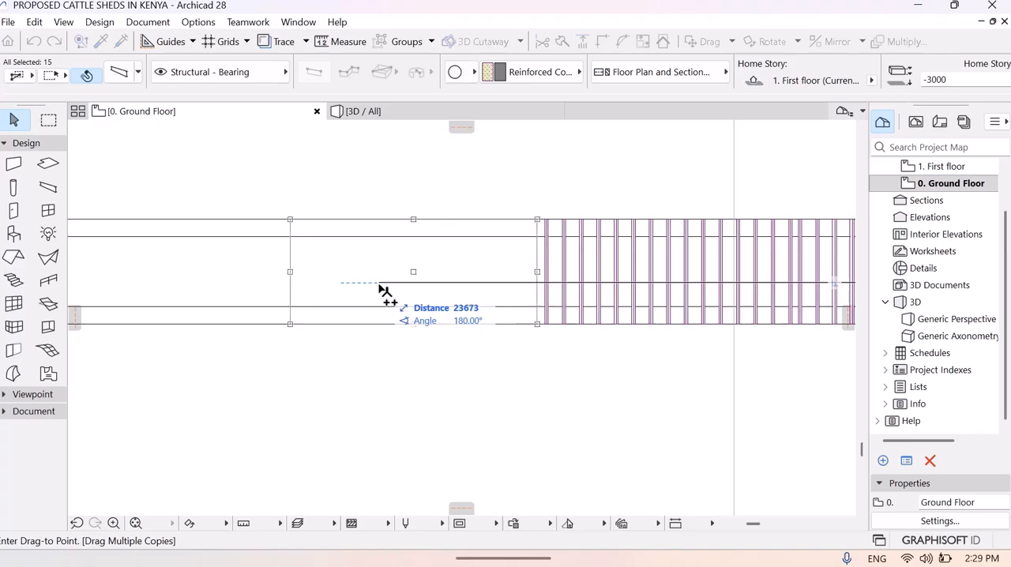
left_click(379, 289)
middle_click_drag(264, 290, 538, 228)
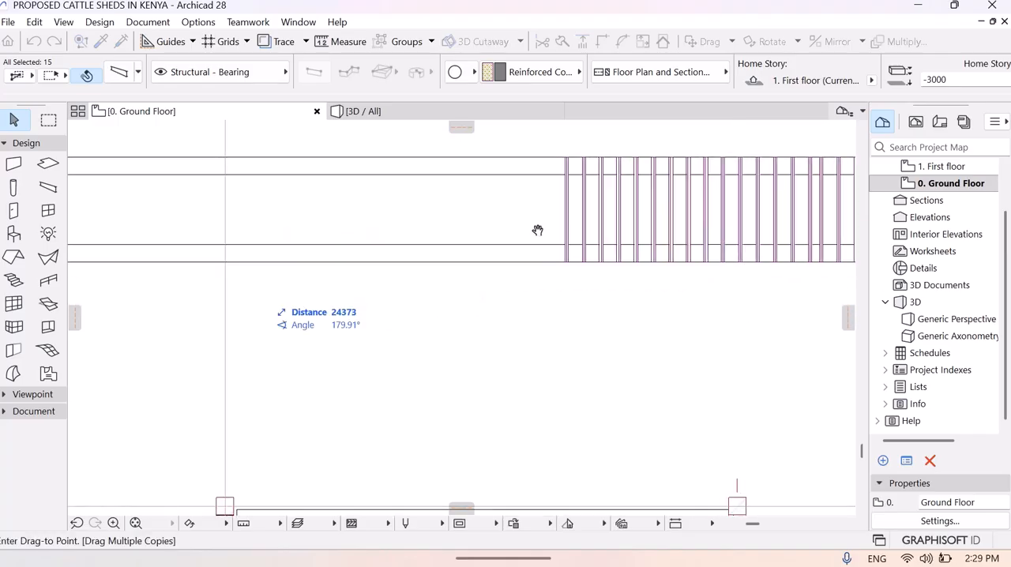
left_click(402, 222)
- Place three more copies of the fifteen-bar set westward along the channel, at distances of about 26602, 28069 and 29541
middle_click_drag(237, 240, 446, 297)
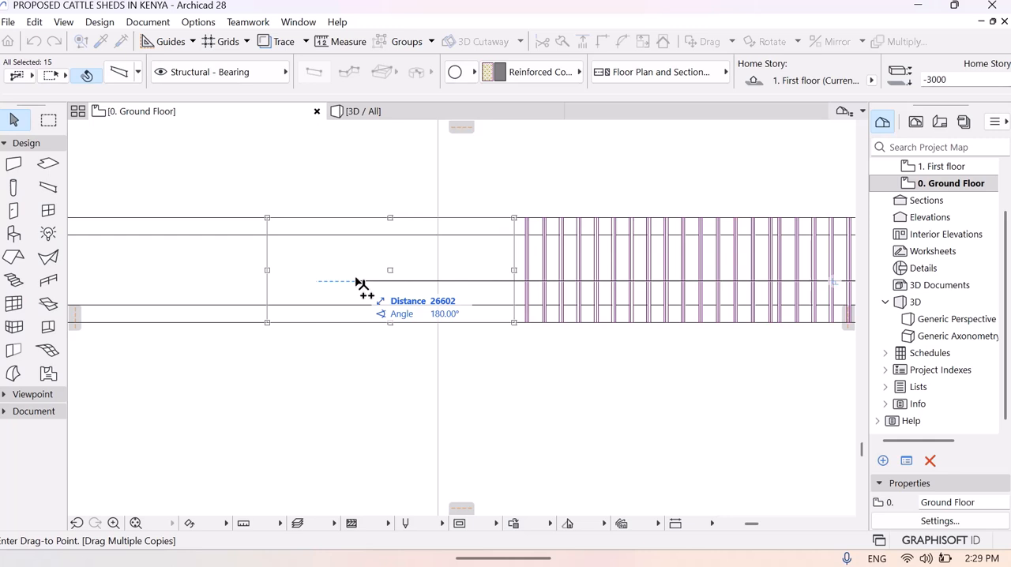
left_click(357, 283)
middle_click_drag(233, 282, 450, 237)
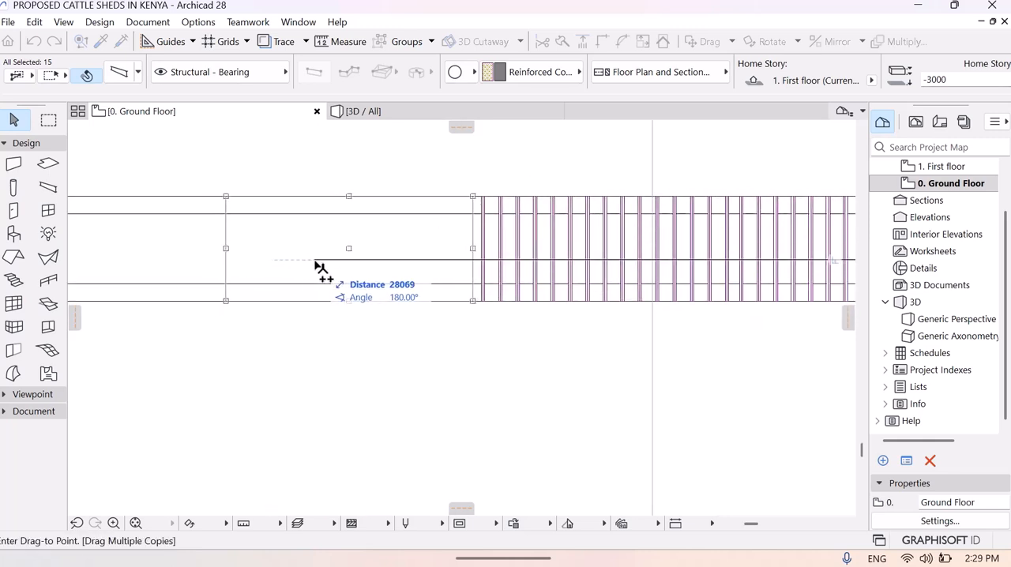
left_click(316, 266)
middle_click_drag(181, 246, 500, 302)
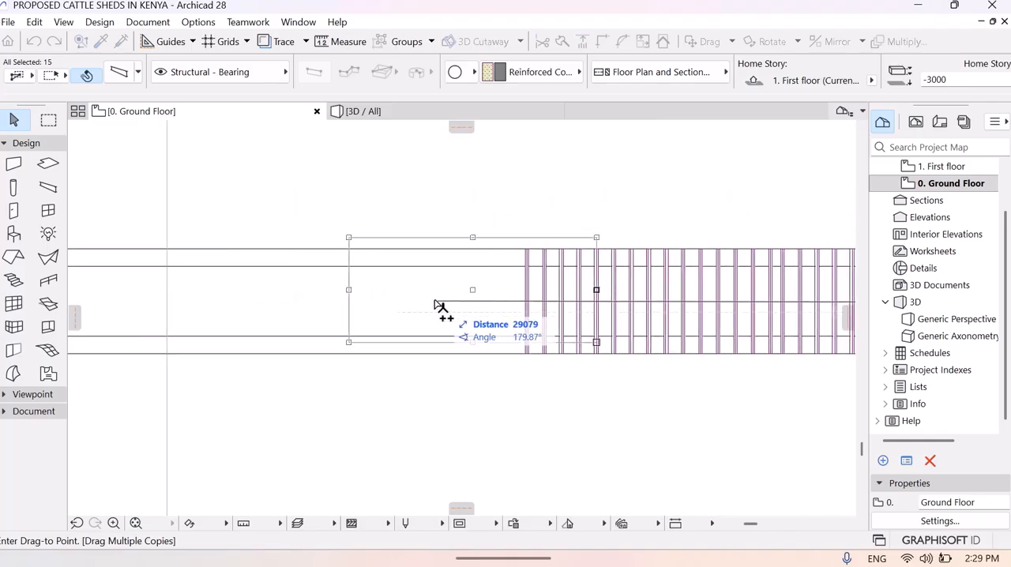
left_click(354, 315)
- Place four more copies of the fifteen-bar set end to end westward, at distances from about 31000 to 35400
middle_click_drag(248, 300, 524, 262)
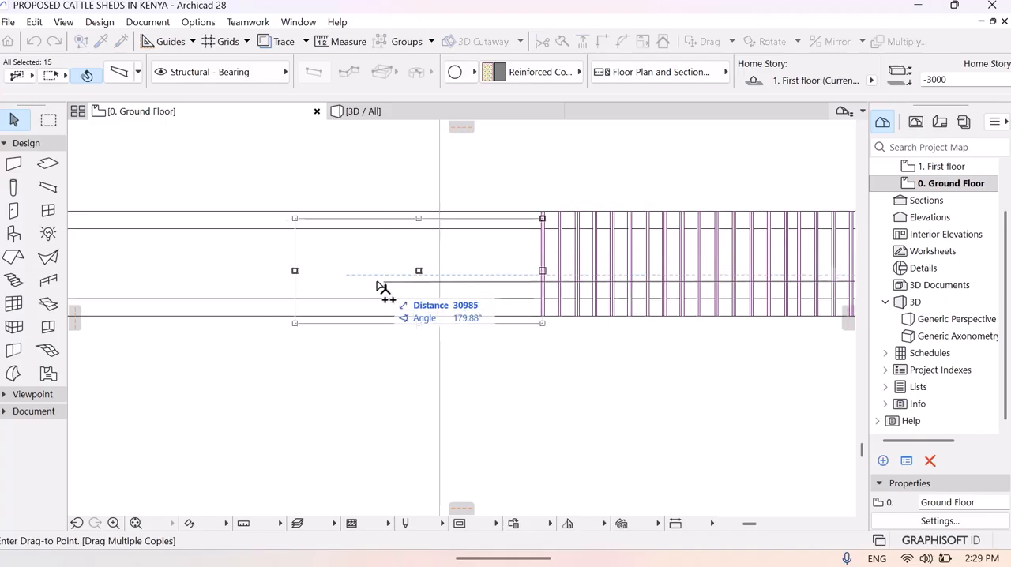
left_click(375, 278)
middle_click_drag(205, 282, 506, 295)
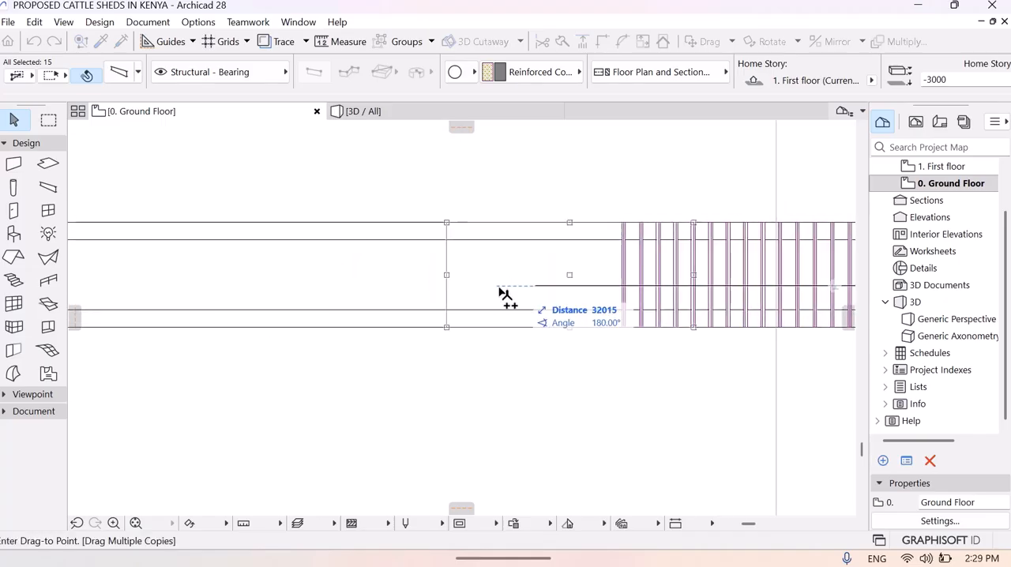
left_click(456, 290)
middle_click_drag(268, 293, 605, 264)
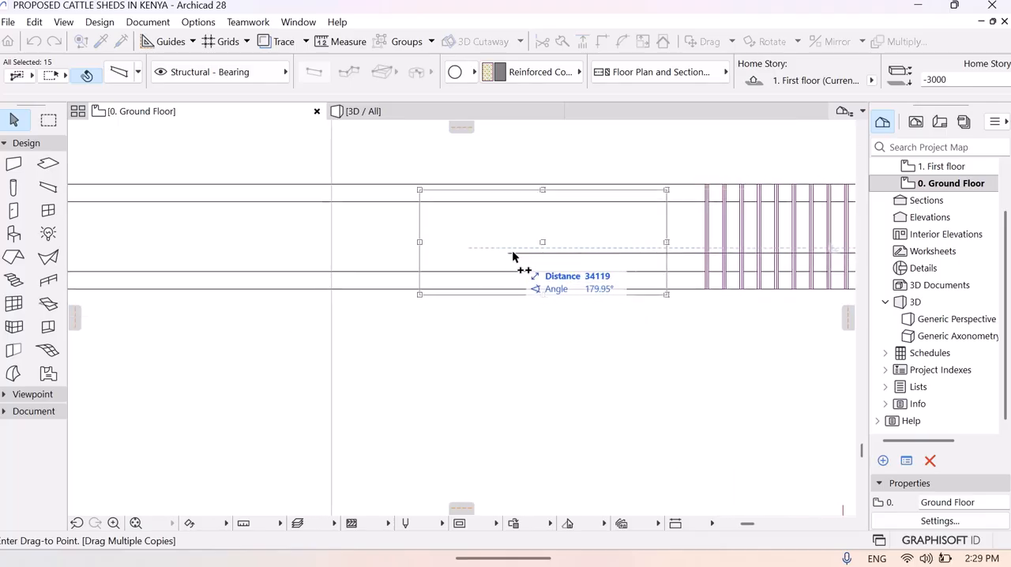
middle_click_drag(540, 254, 560, 277)
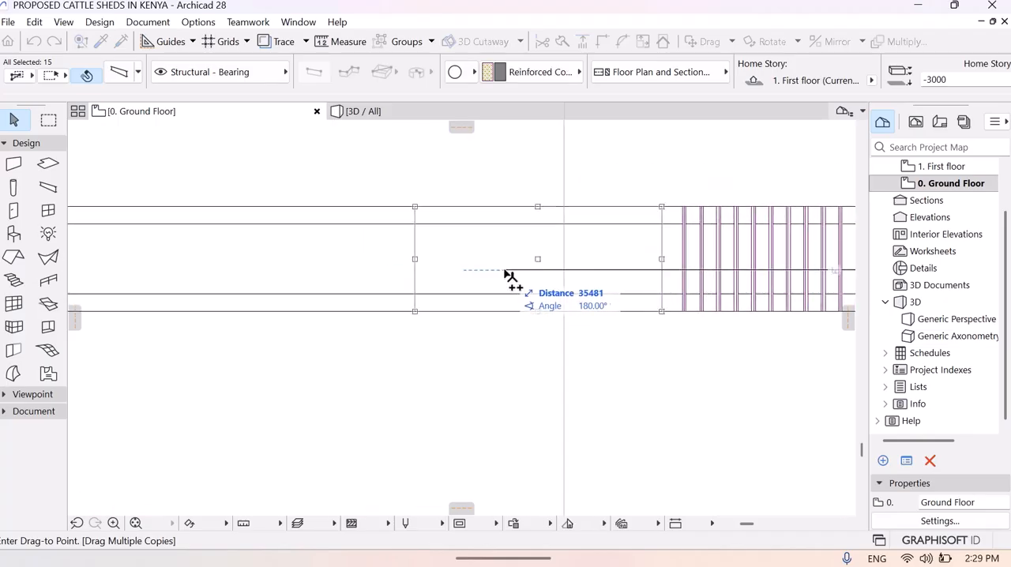
left_click(521, 280)
- Place three more copies of the fifteen-bar set westward along the channel, starting at a distance of about 36871
middle_click_drag(277, 275, 560, 323)
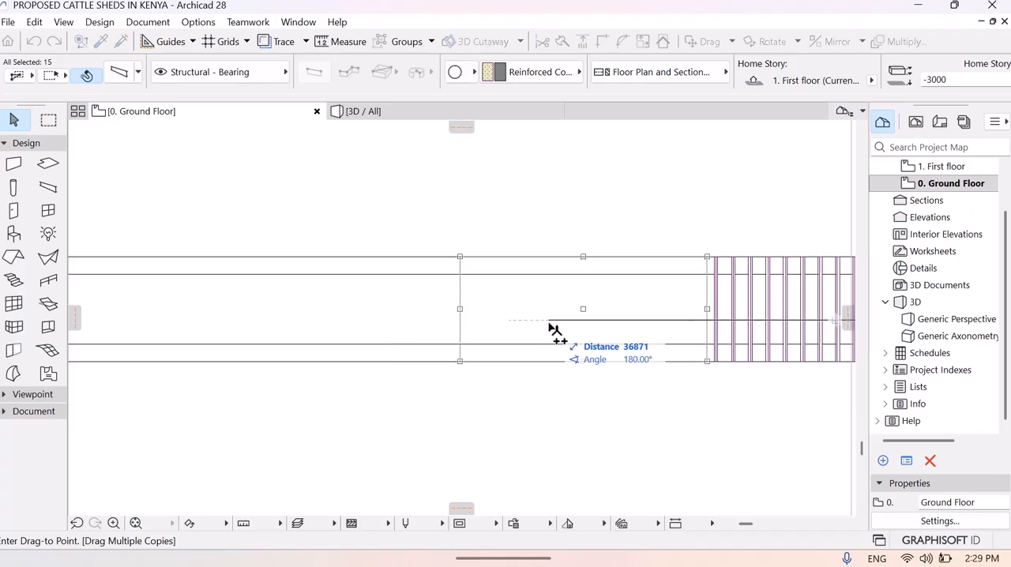
middle_click_drag(550, 327, 451, 329)
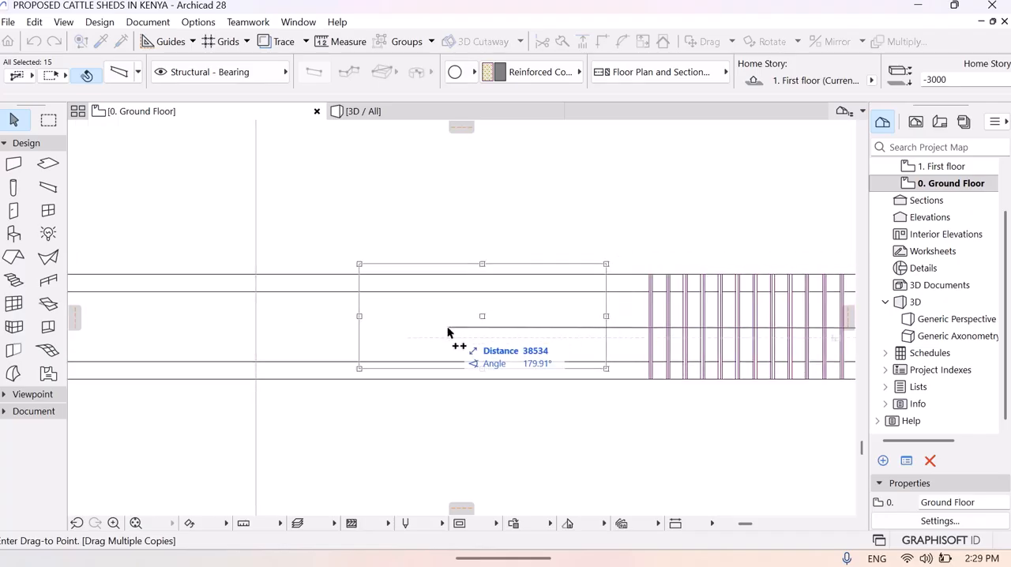
left_click(484, 341)
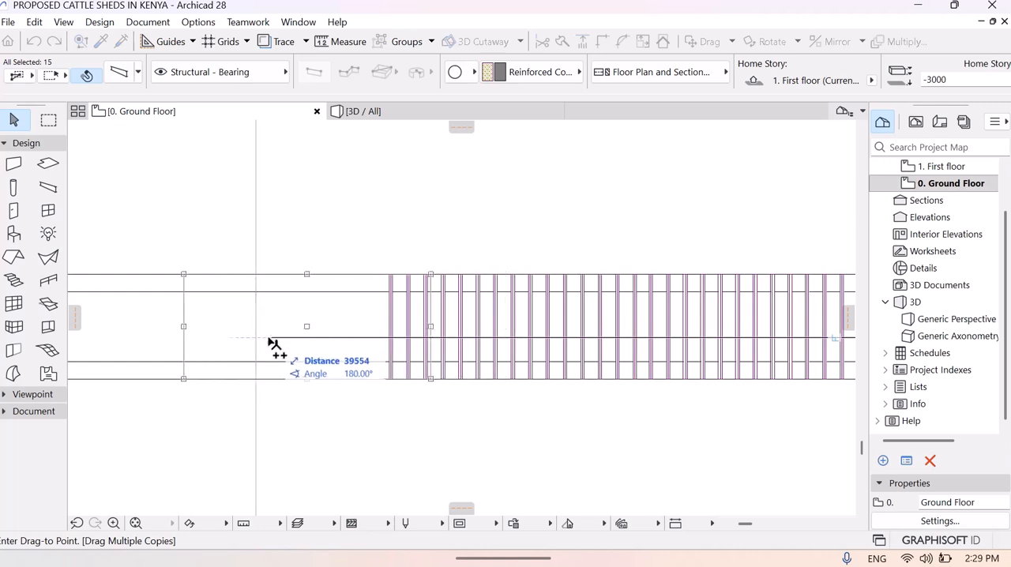
middle_click_drag(169, 344, 471, 294)
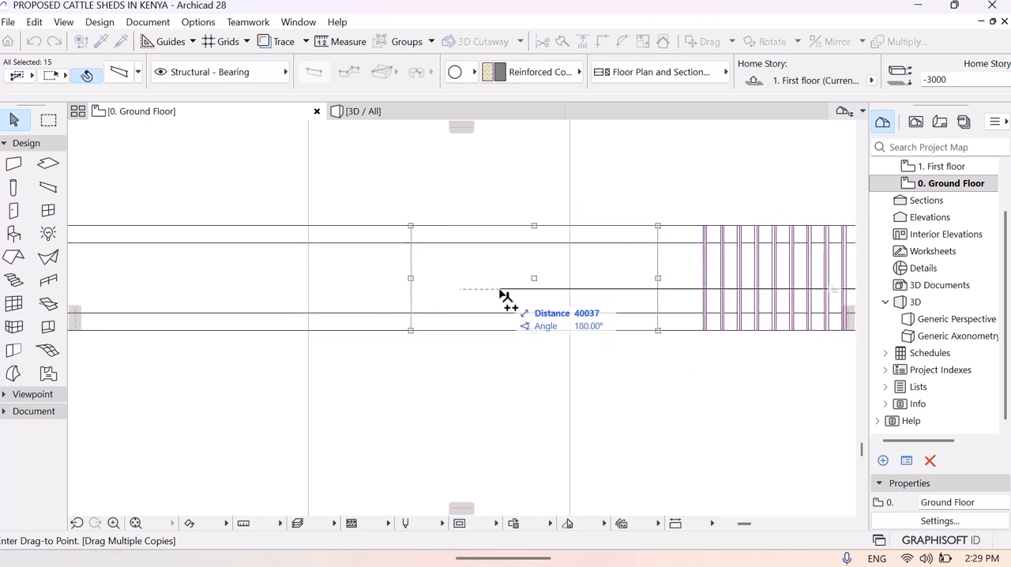
left_click(536, 295)
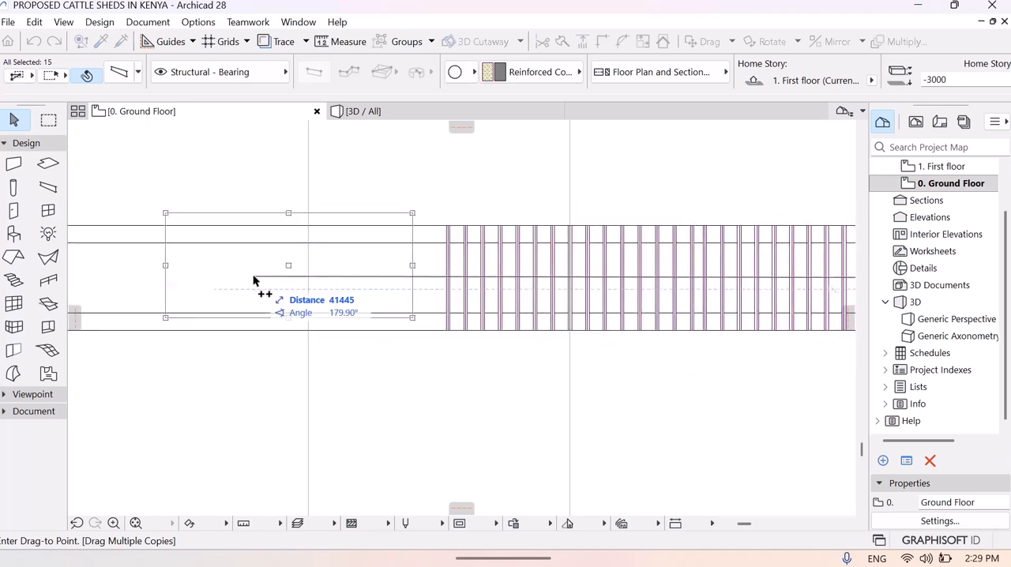
- Place the last two copies of the fifteen-bar set near the west wall, the final one at about 42700, and end the copying
left_click(283, 294)
middle_click_drag(158, 305, 508, 275)
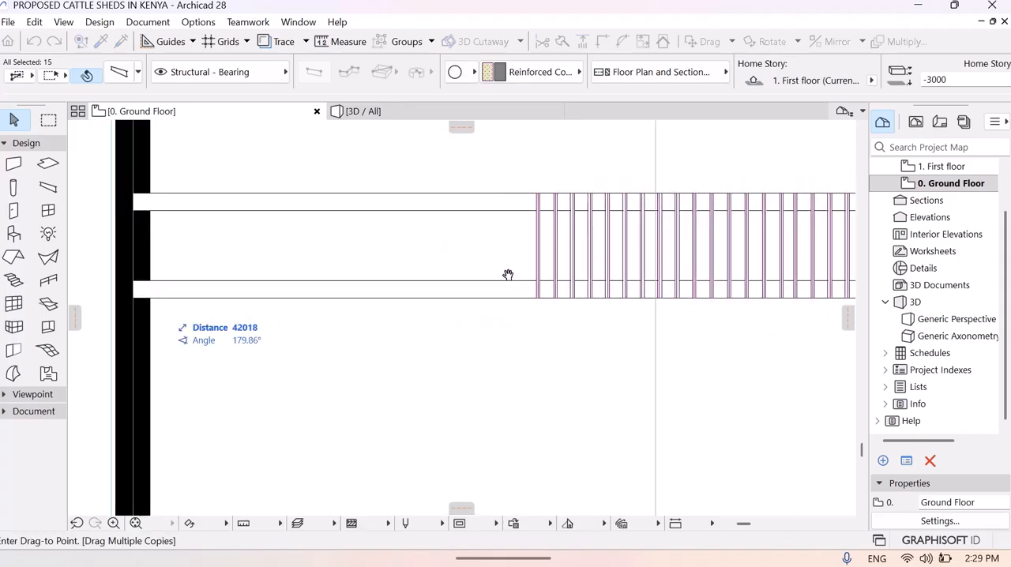
left_click(378, 269)
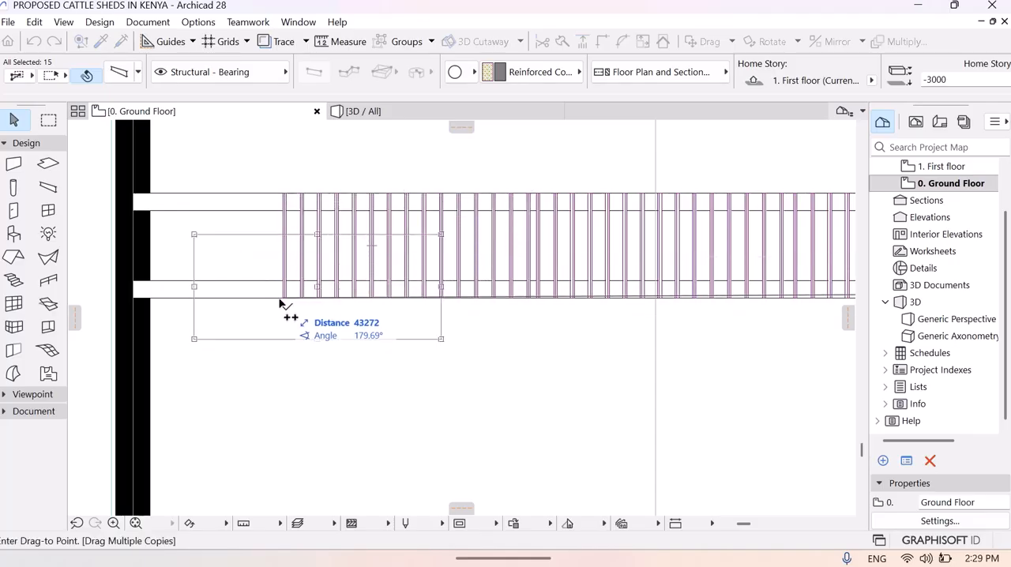
key("Escape")
key("Escape")
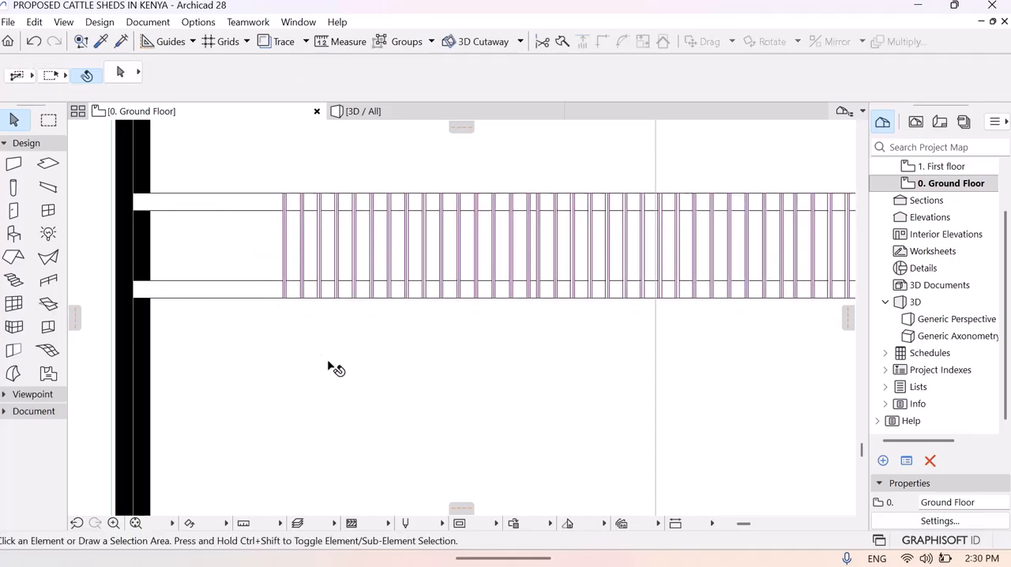
- Select the five westernmost bars and copy them about 474 farther west along the channel with Drag a Copy
left_click(288, 264)
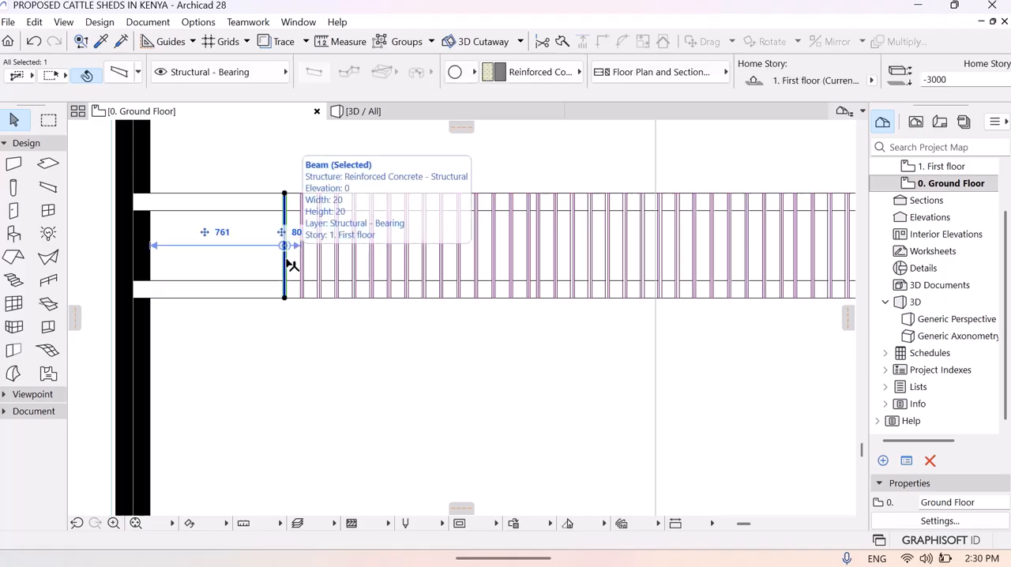
left_click(306, 268, "shift")
left_click(320, 269, "shift")
left_click(338, 267, "shift")
left_click(357, 266, "shift")
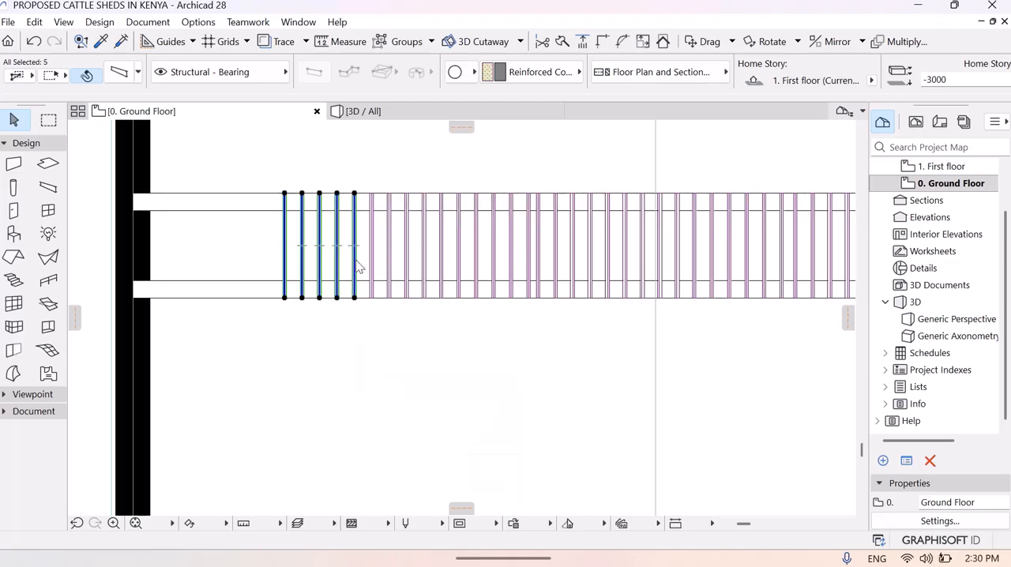
right_click(357, 266)
mouse_move(460, 355)
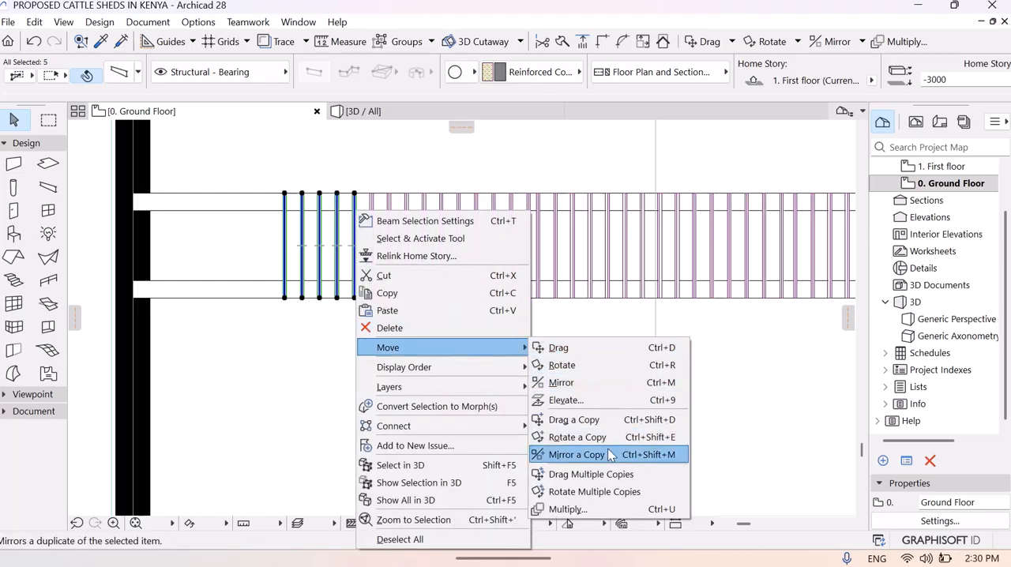
left_click(582, 419)
left_click(318, 262)
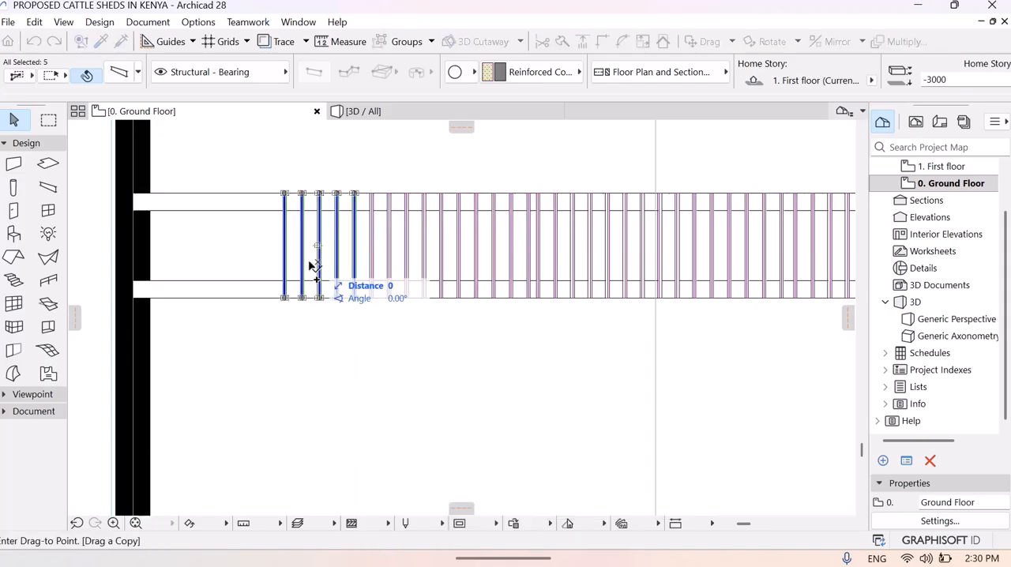
left_click(240, 269)
left_click(237, 340)
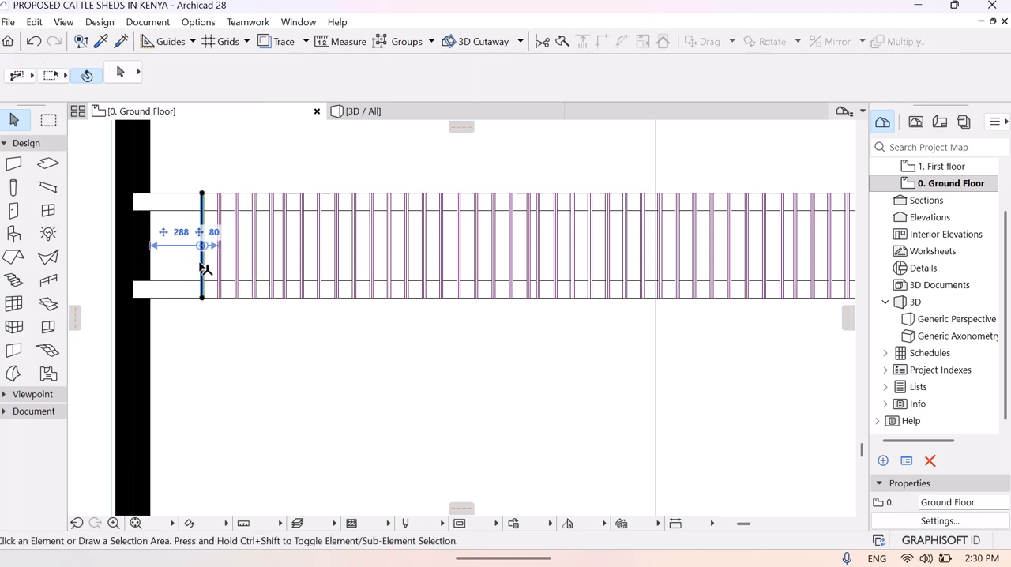
- Select the three westernmost bars and copy them about 284 farther west to the wall with Drag a Copy
left_click(204, 268)
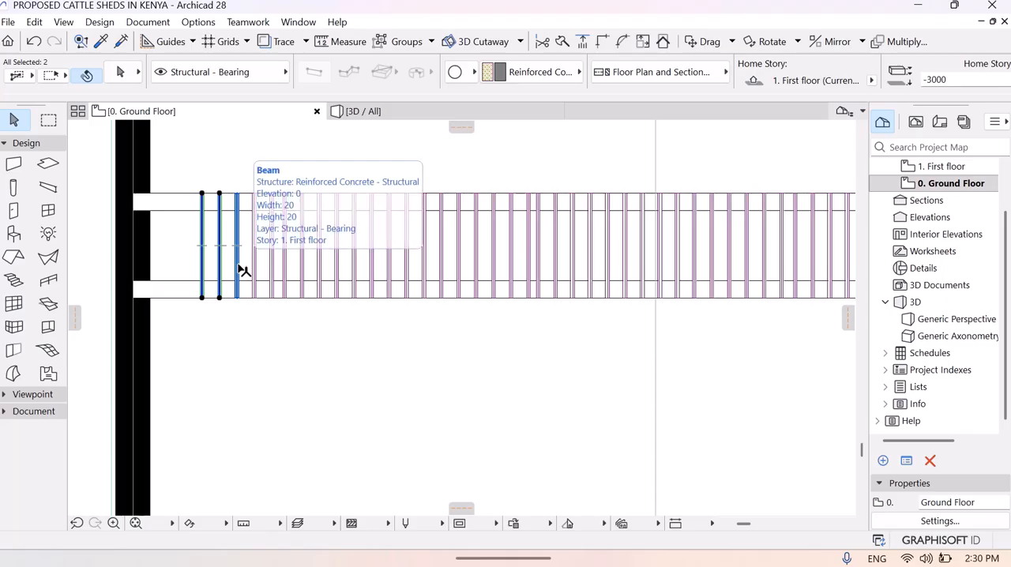
left_click(254, 272, "shift")
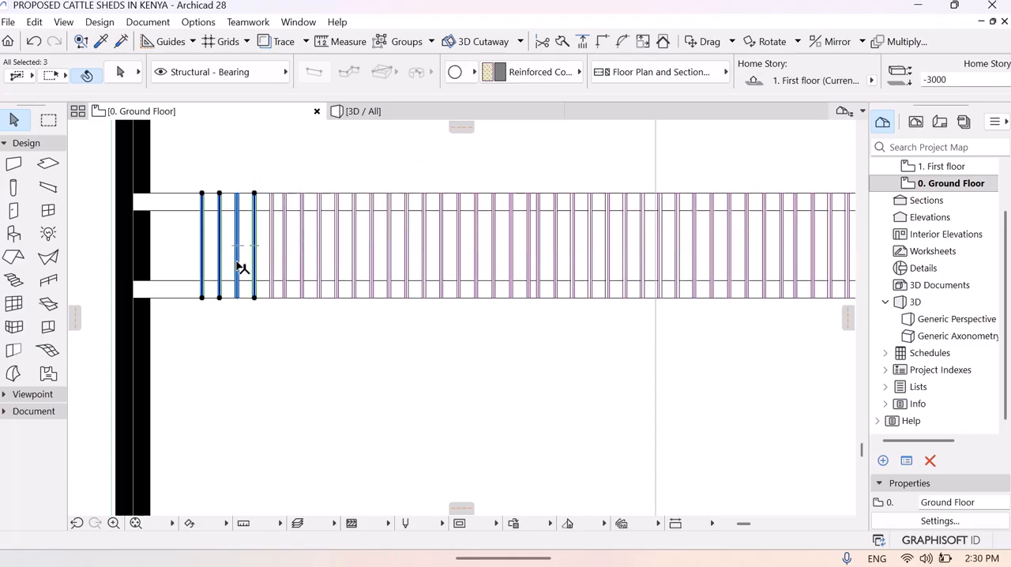
left_click(238, 271, "shift")
right_click(241, 273)
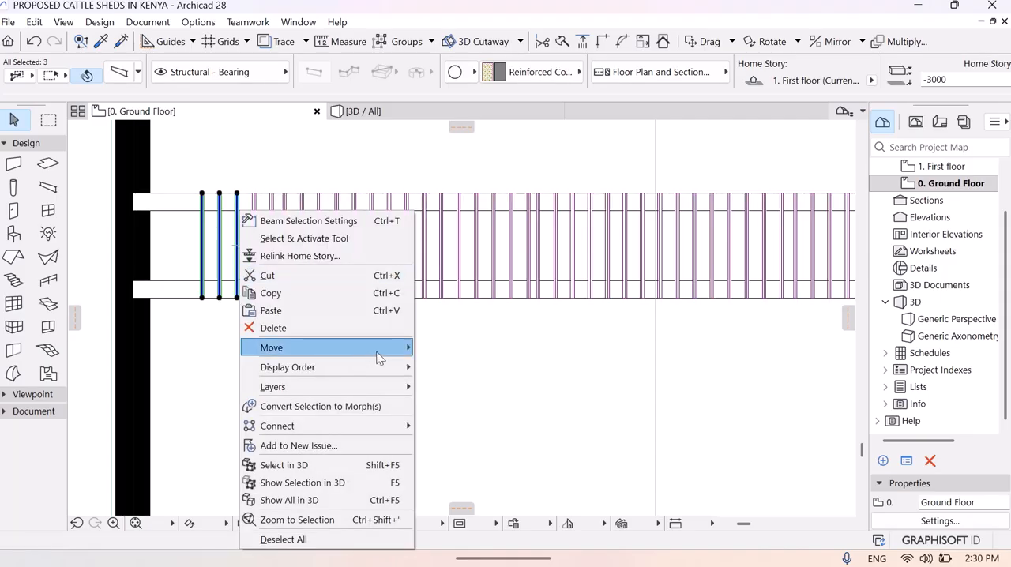
mouse_move(379, 349)
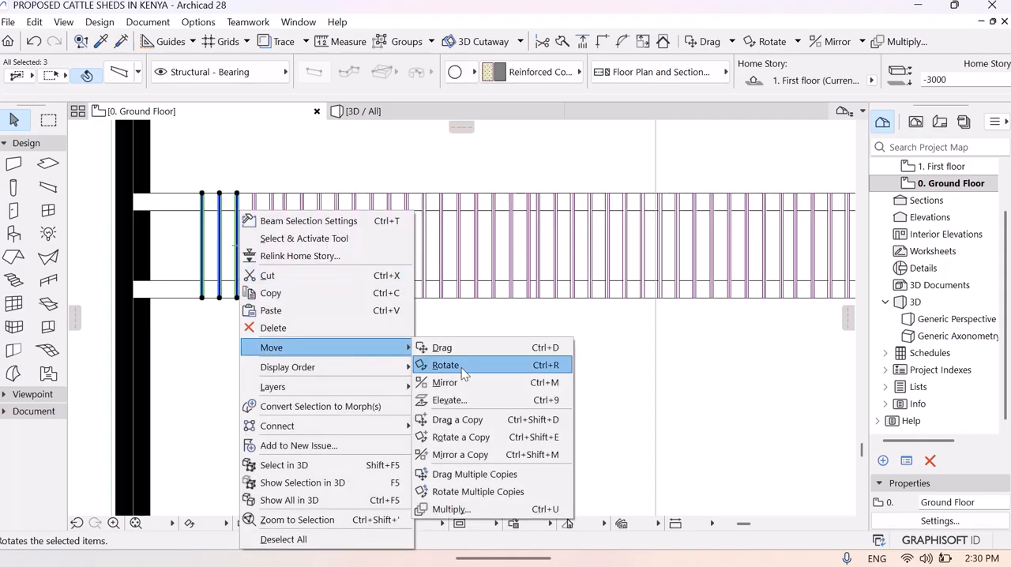
left_click(466, 419)
left_click(219, 249)
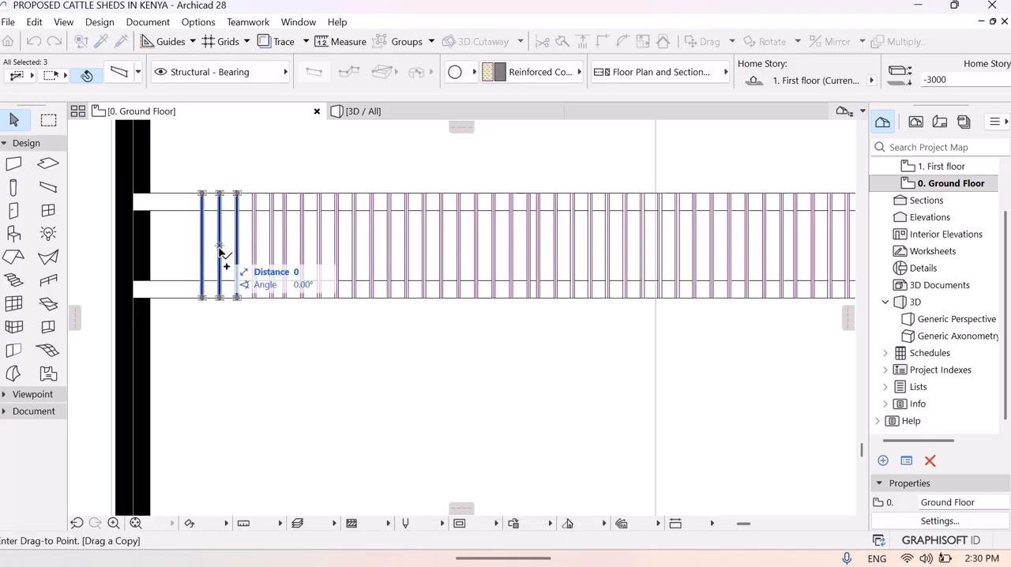
left_click(172, 249)
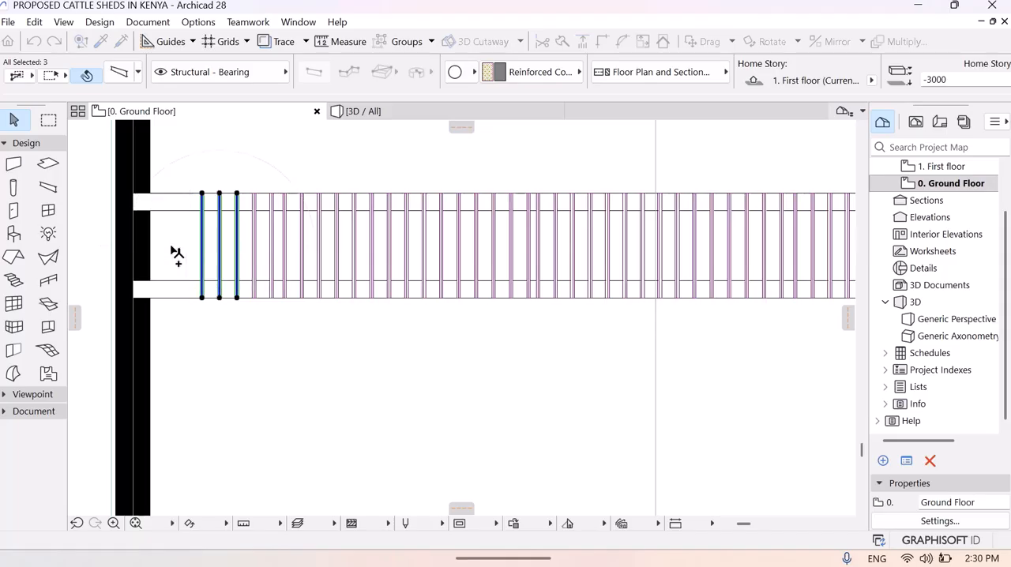
key("Escape")
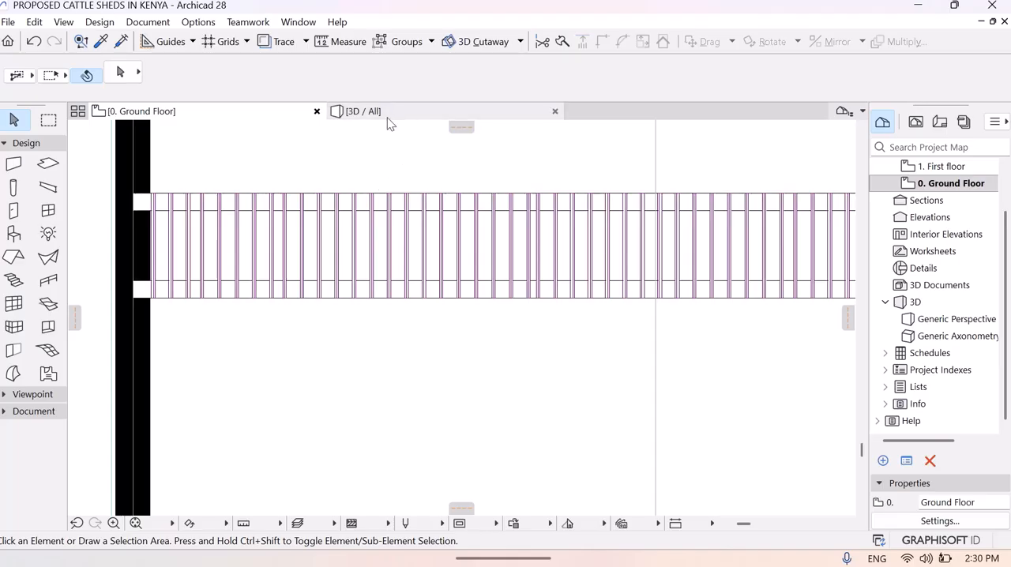
- Explore the 3D model by travelling down the central aisle to examine the bars covering the drainage channel up to the end wall
left_click(371, 112)
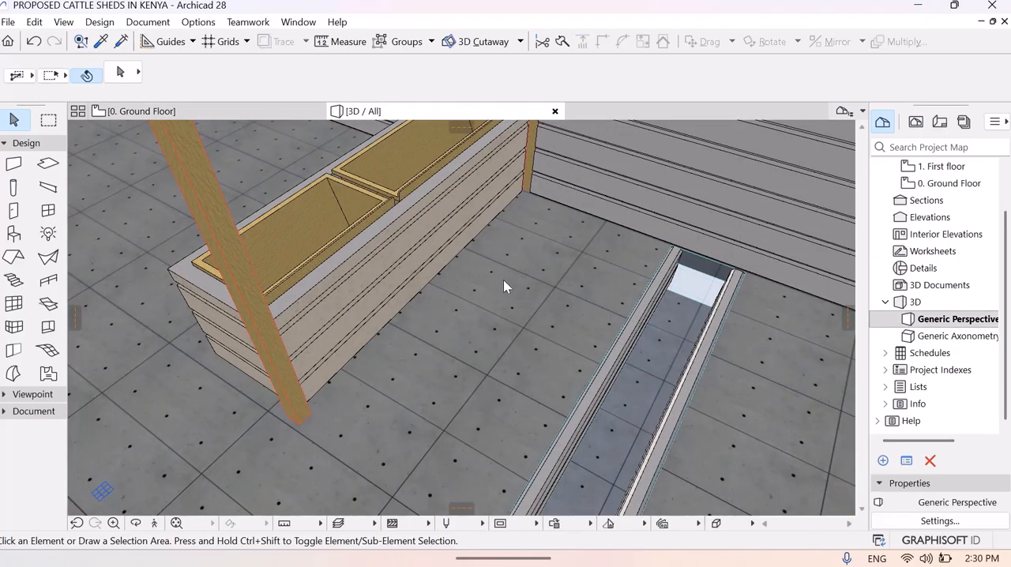
left_click(158, 519)
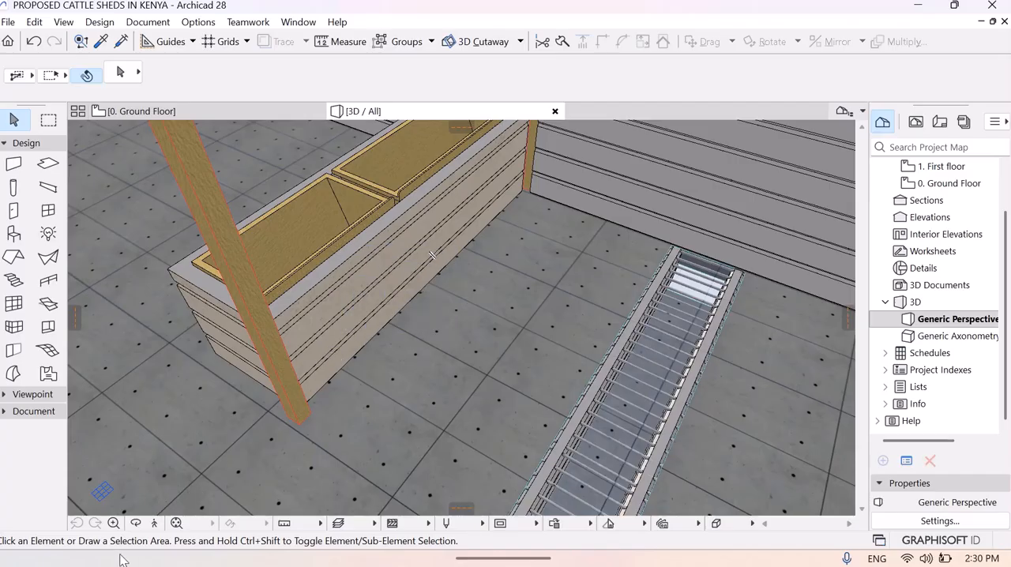
left_click(154, 523)
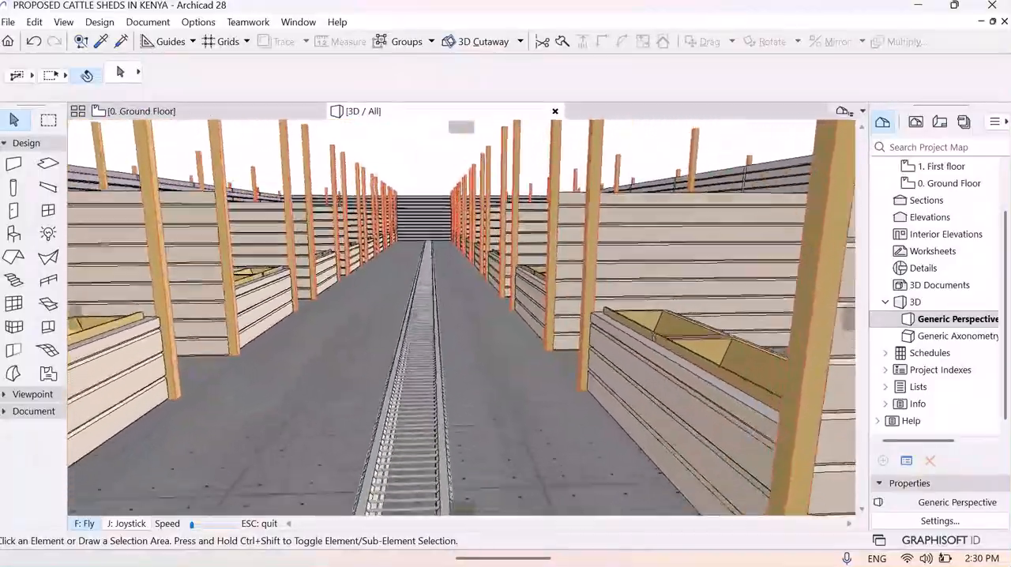
key("Up")
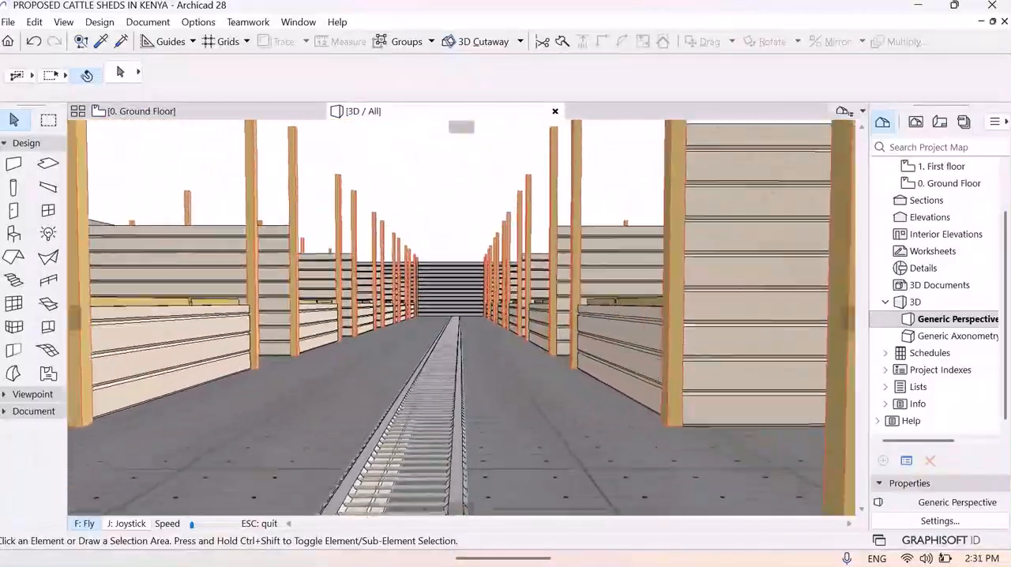
key("Up")
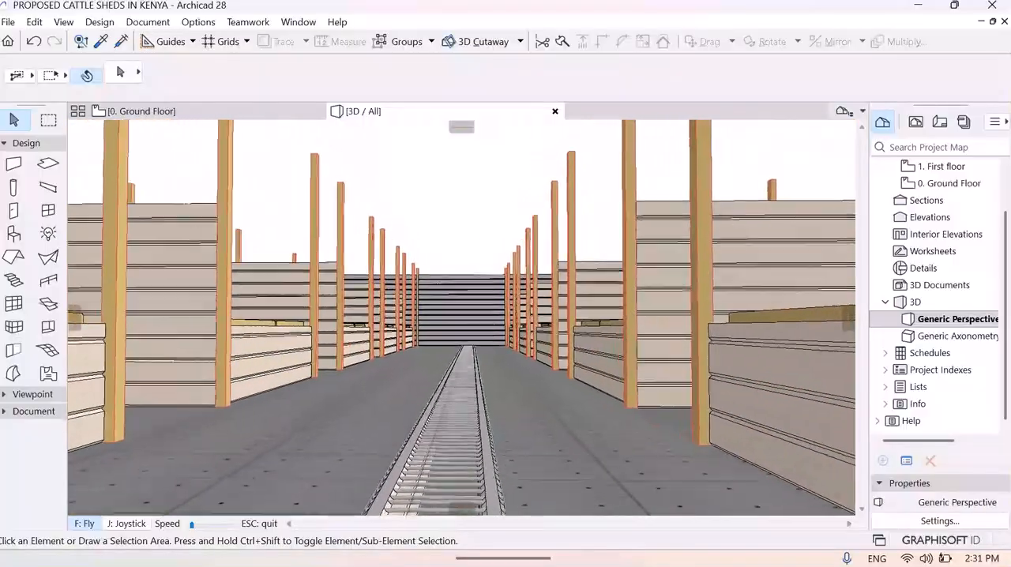
key("Up")
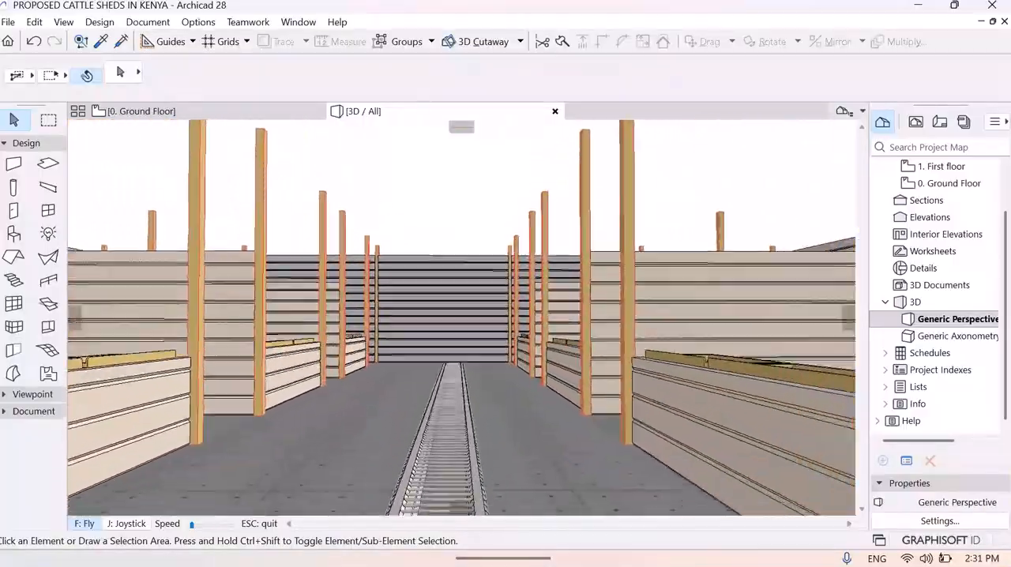
key("Up")
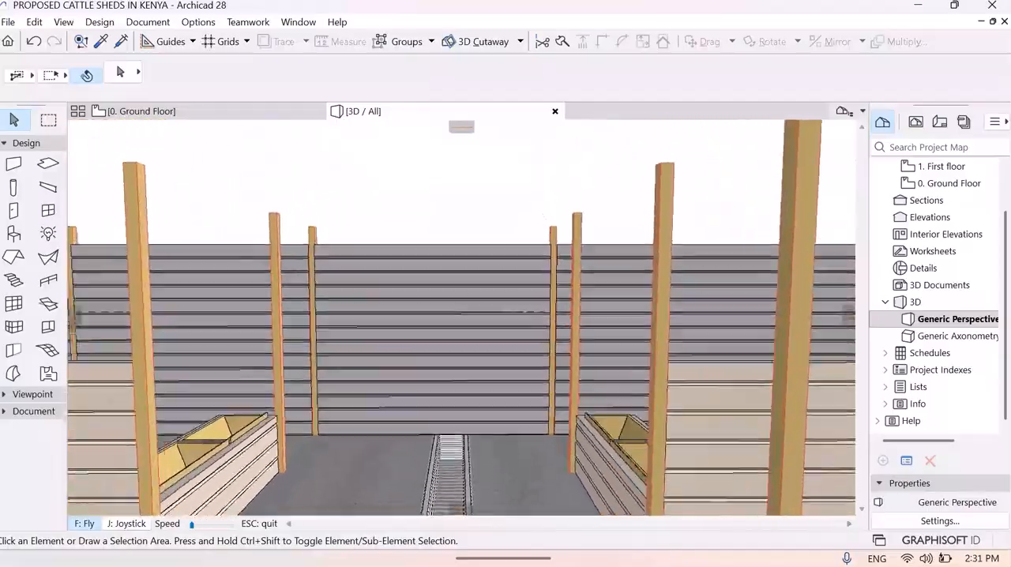
- Fly back above the shed to examine the overall stall layout, and return along the central aisle and drainage channel
key("Down")
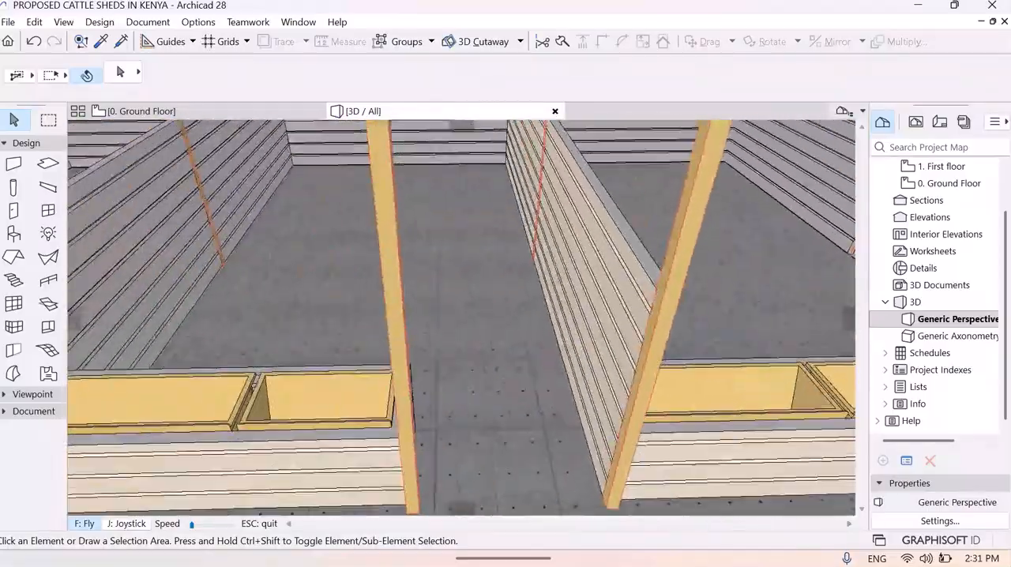
key("Down")
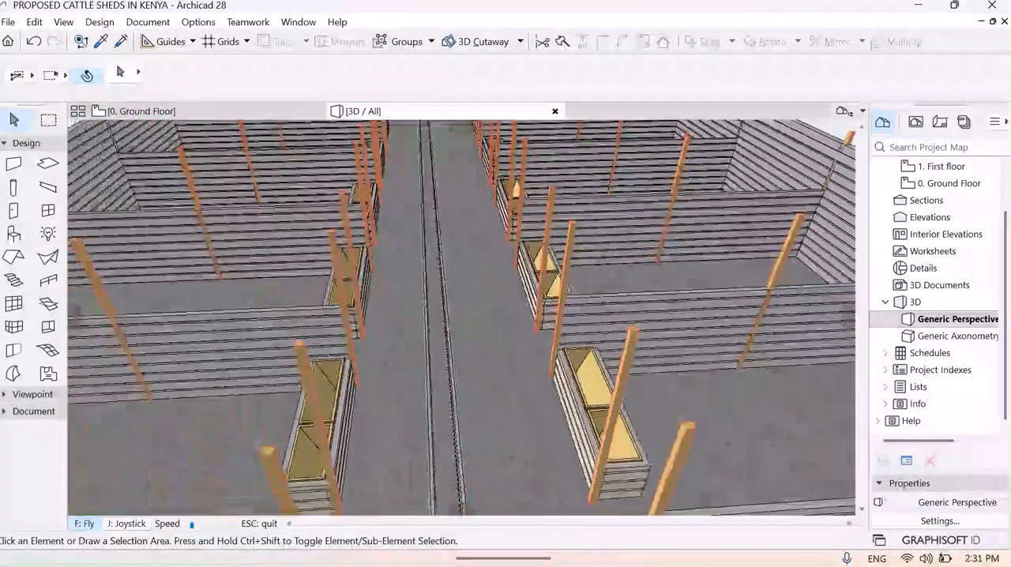
key("Down")
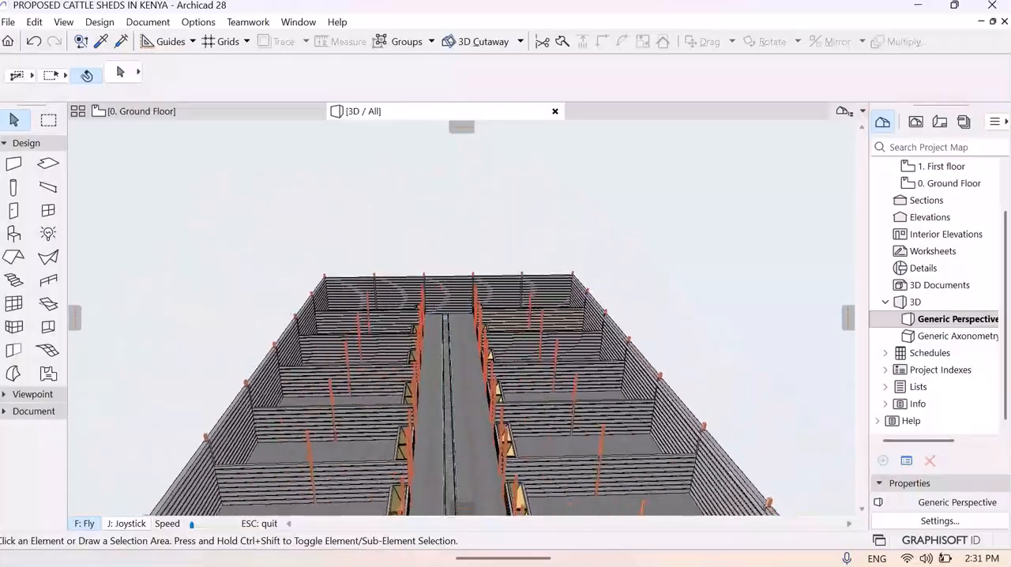
key("Down")
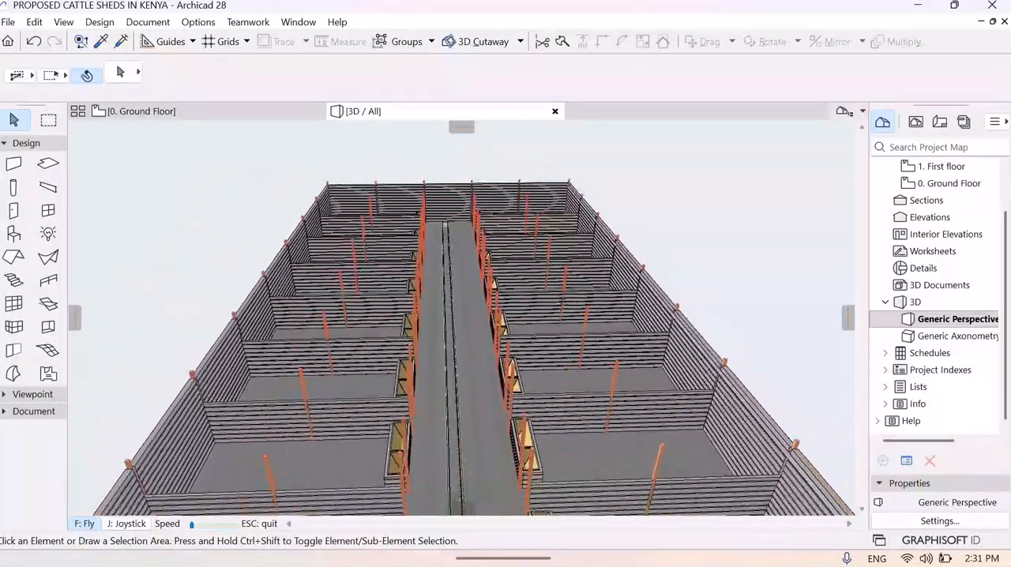
key("Up")
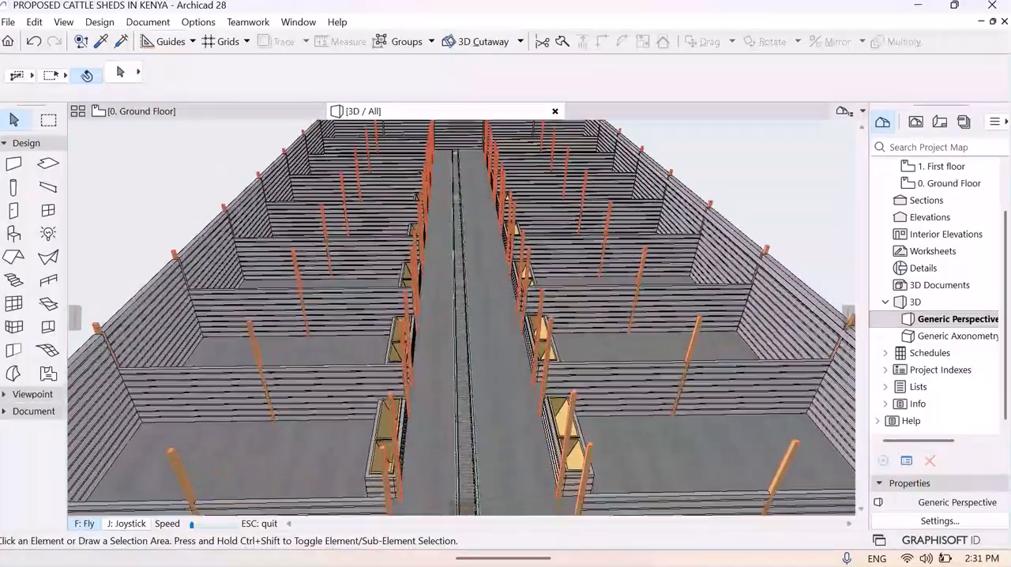
key("Up")
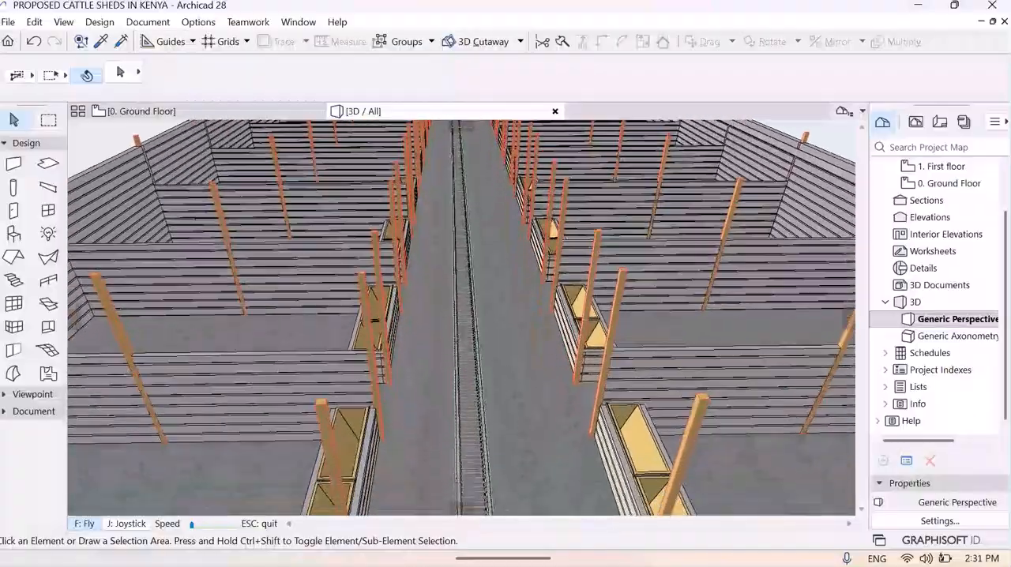
key("Up")
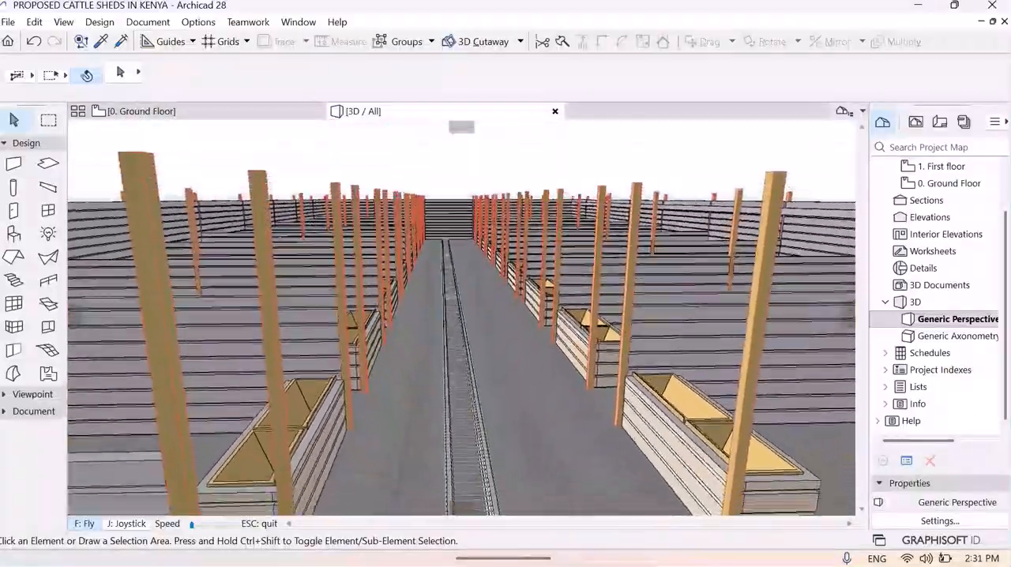
key("Up")
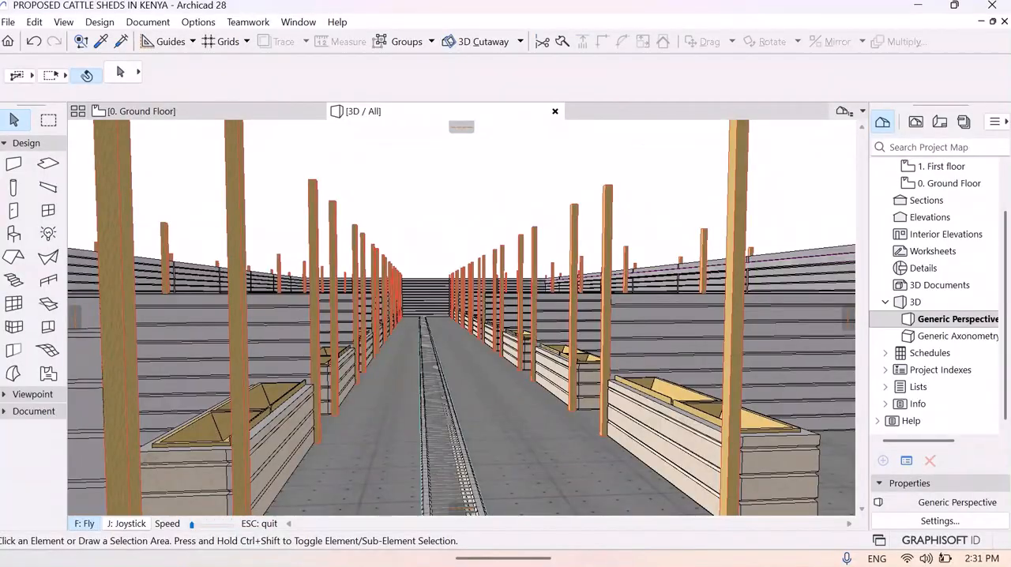